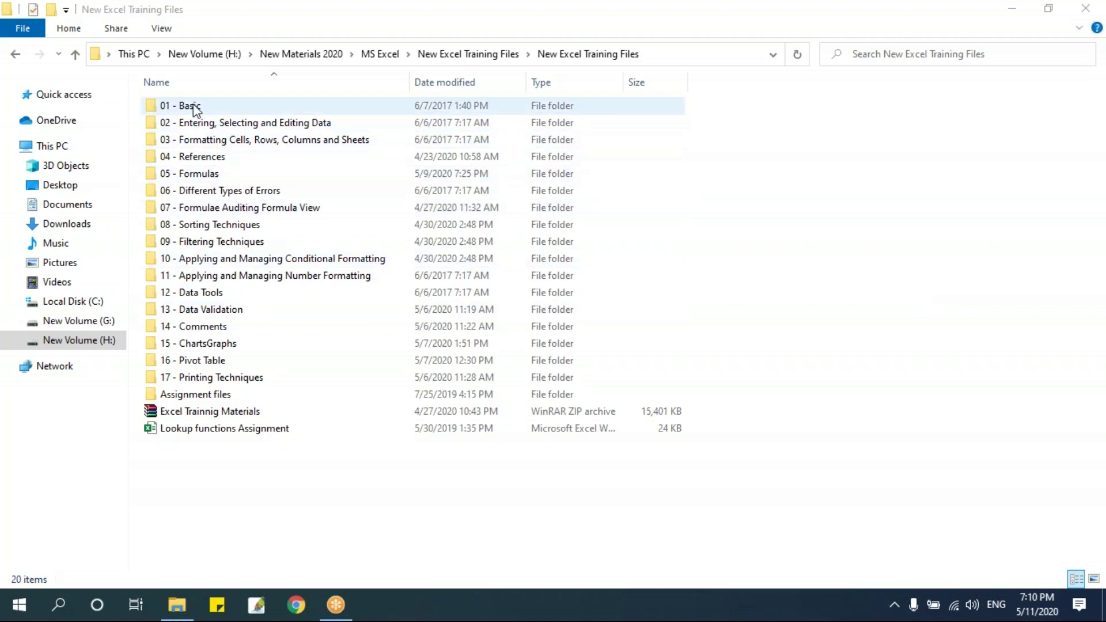
Review the training course's topic folders, from 01 - Basic through 17 - Printing Techniques
click(195, 109)
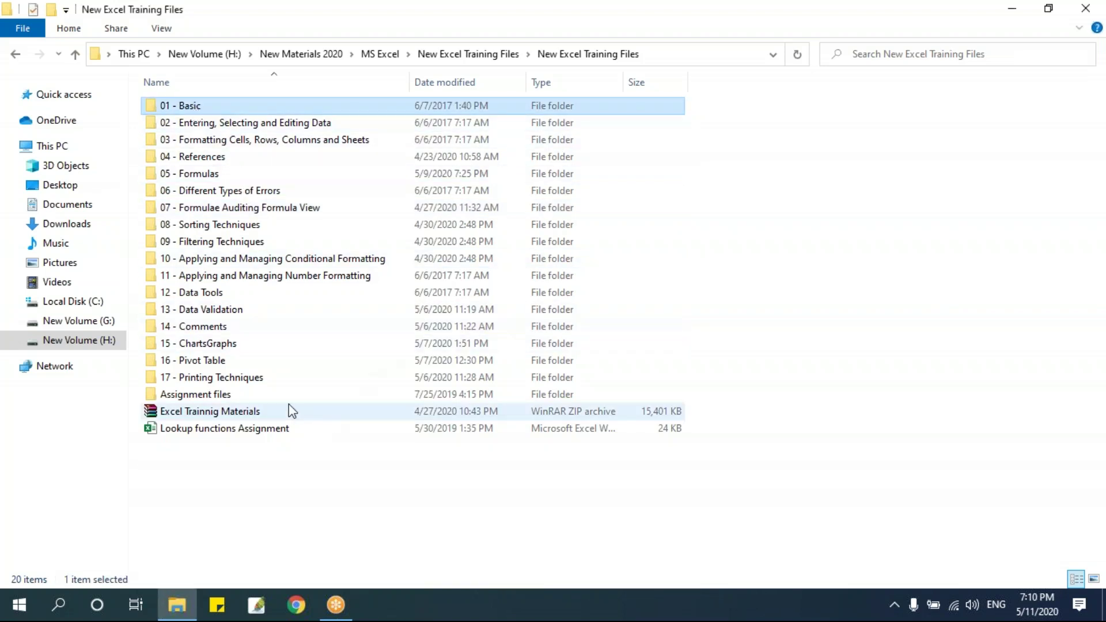
click(271, 378)
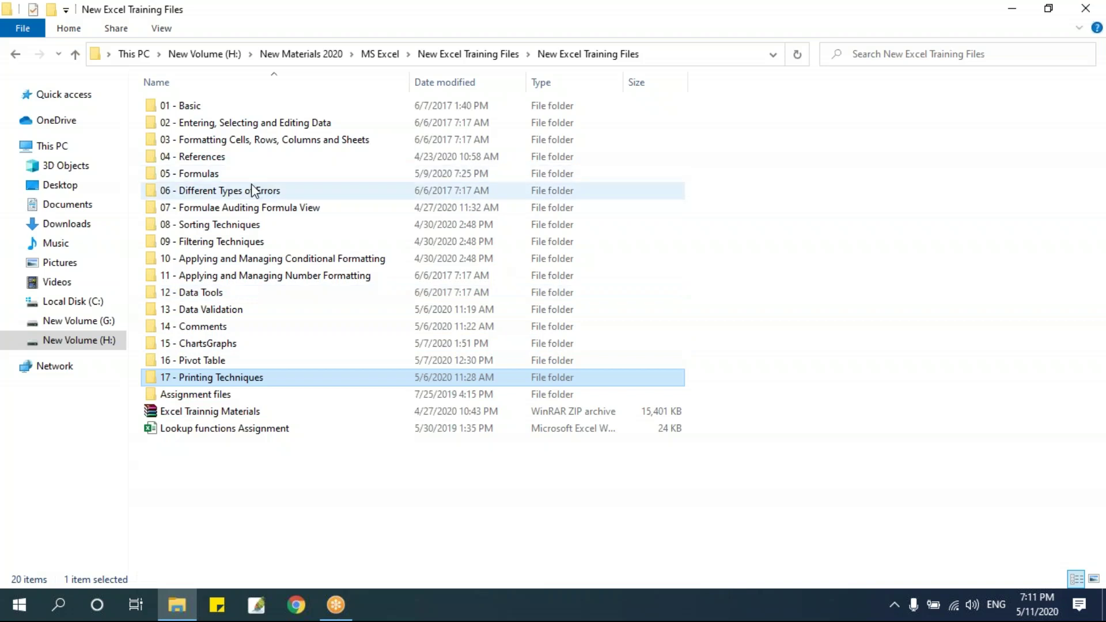
click(199, 156)
click(210, 208)
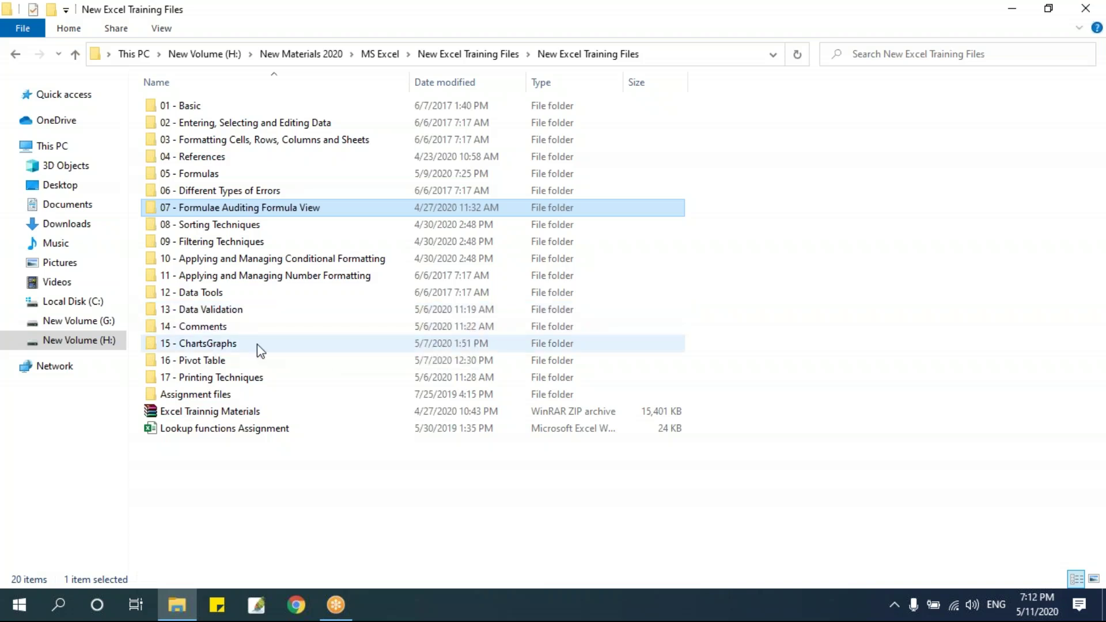
mouse_move(265, 350)
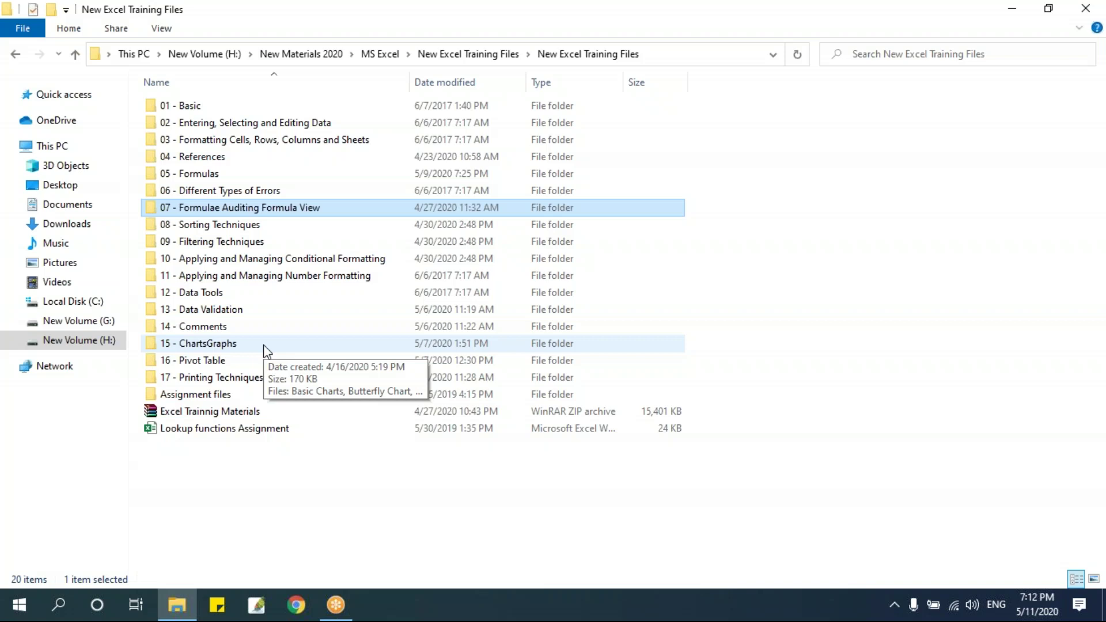
click(254, 361)
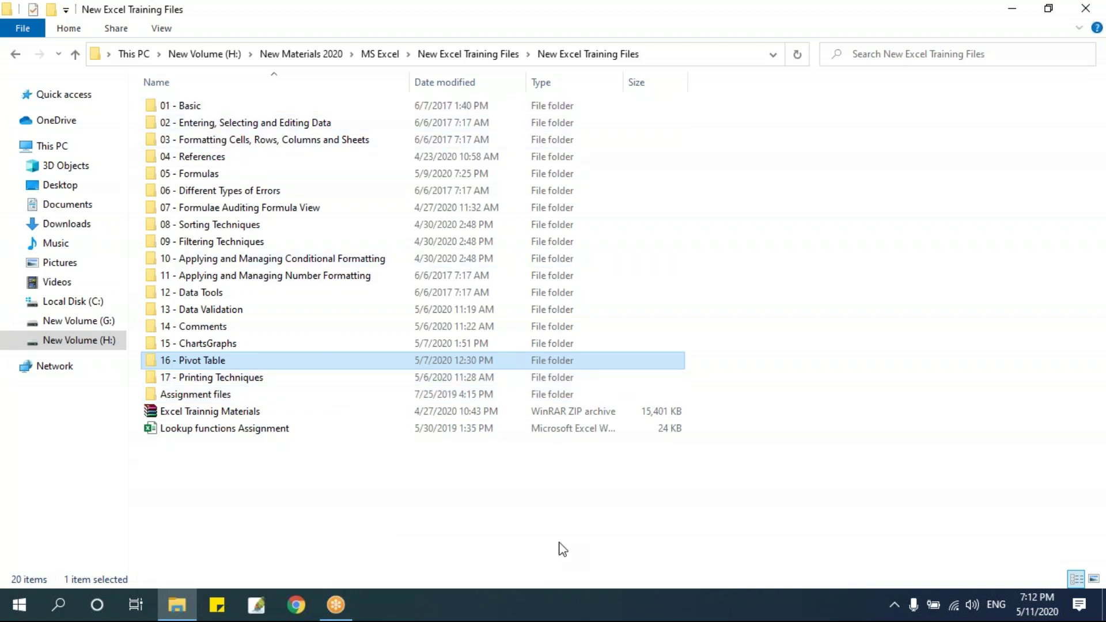
Launch Excel with the Windows Run command excel
key(super+r)
text(excel)
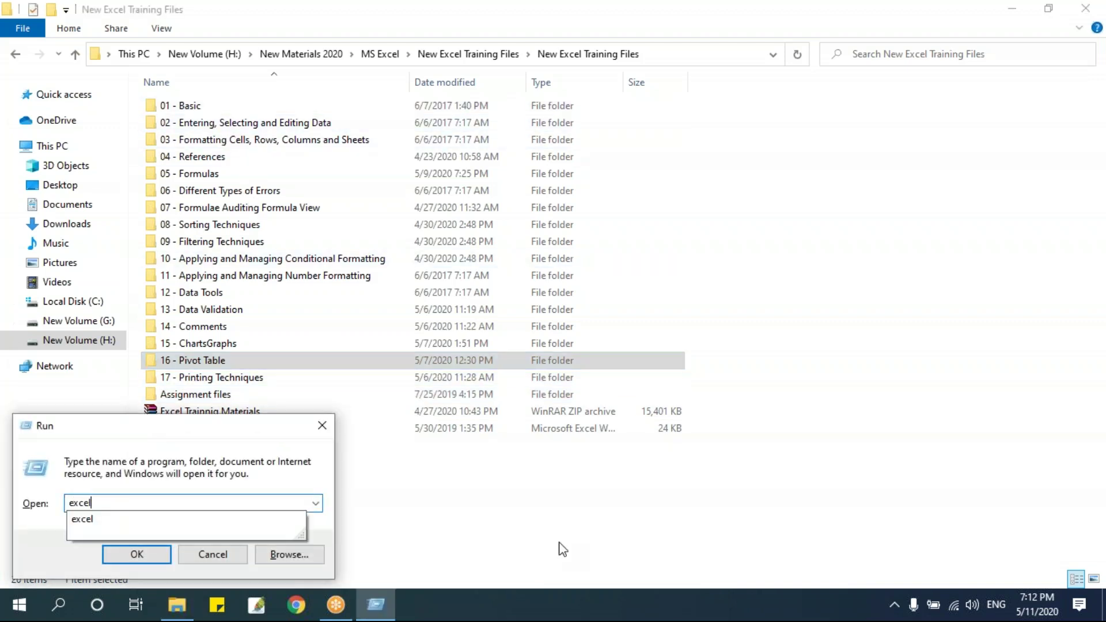
key(Return)
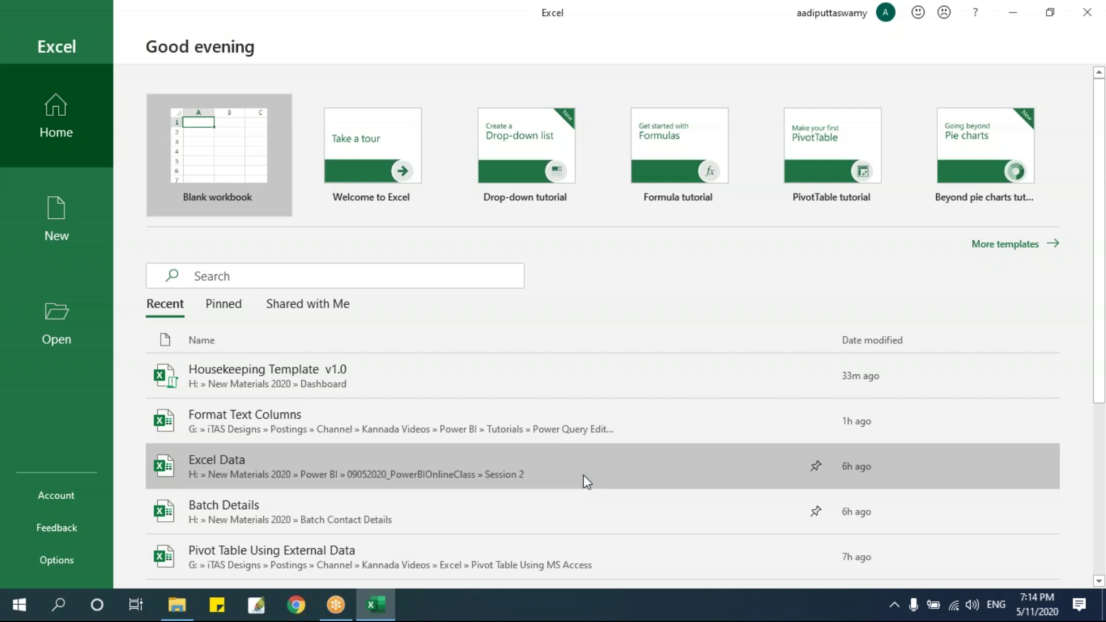
Look through the recent workbooks and their file locations on the Excel start page
click(759, 457)
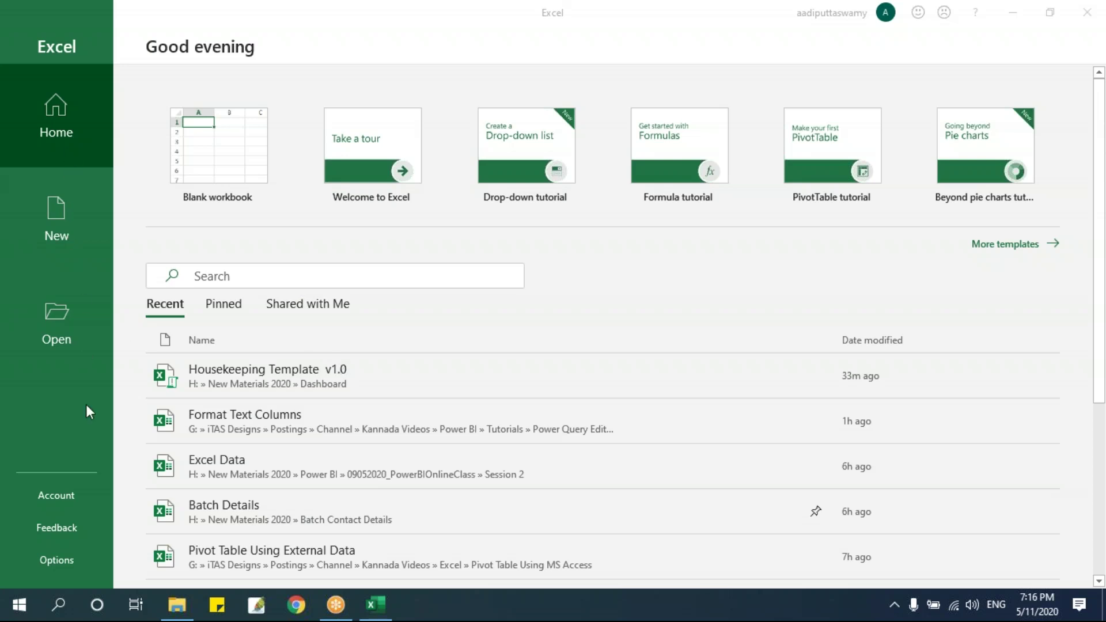
click(64, 126)
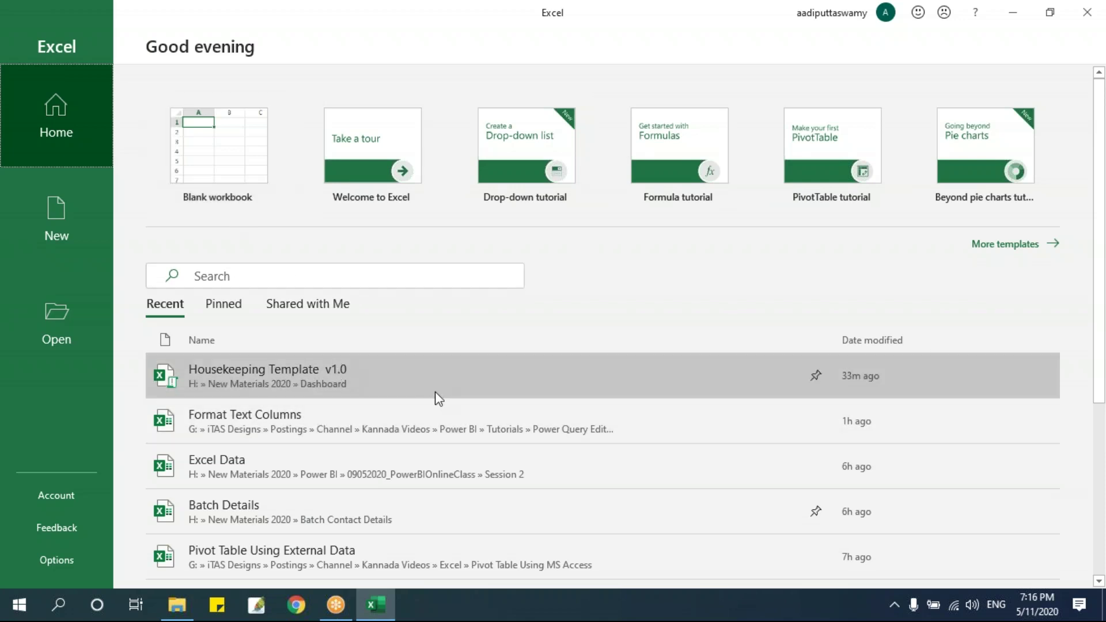
scroll(434, 392, down, 3)
scroll(436, 393, down, 2)
scroll(431, 415, up, 5)
scroll(415, 450, down, 5)
scroll(409, 455, up, 4)
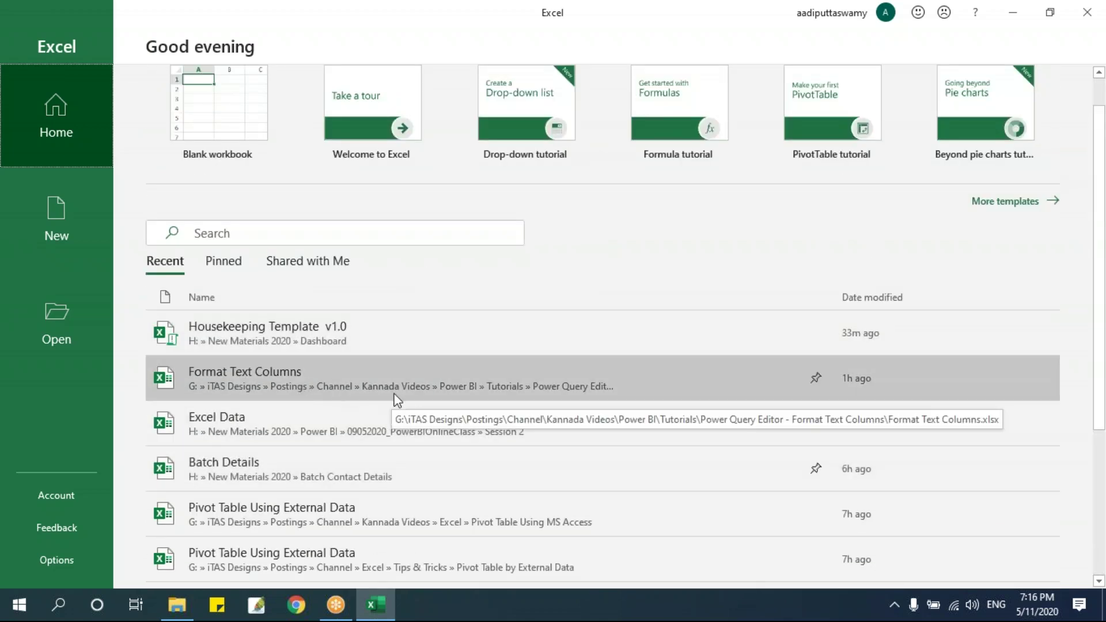
scroll(347, 454, down, 1)
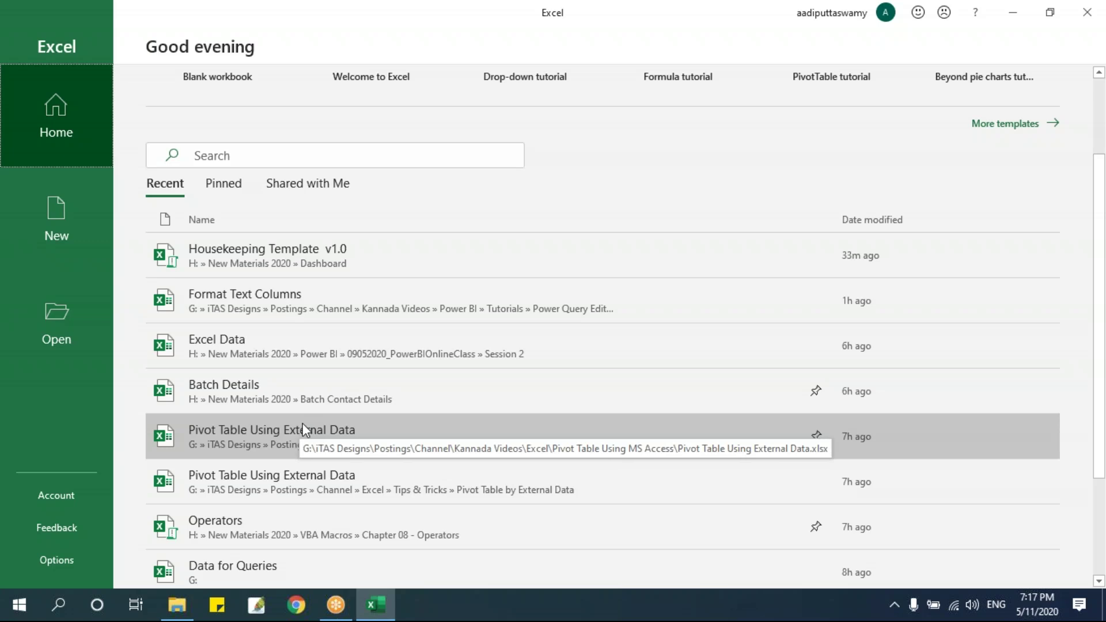
mouse_move(179, 602)
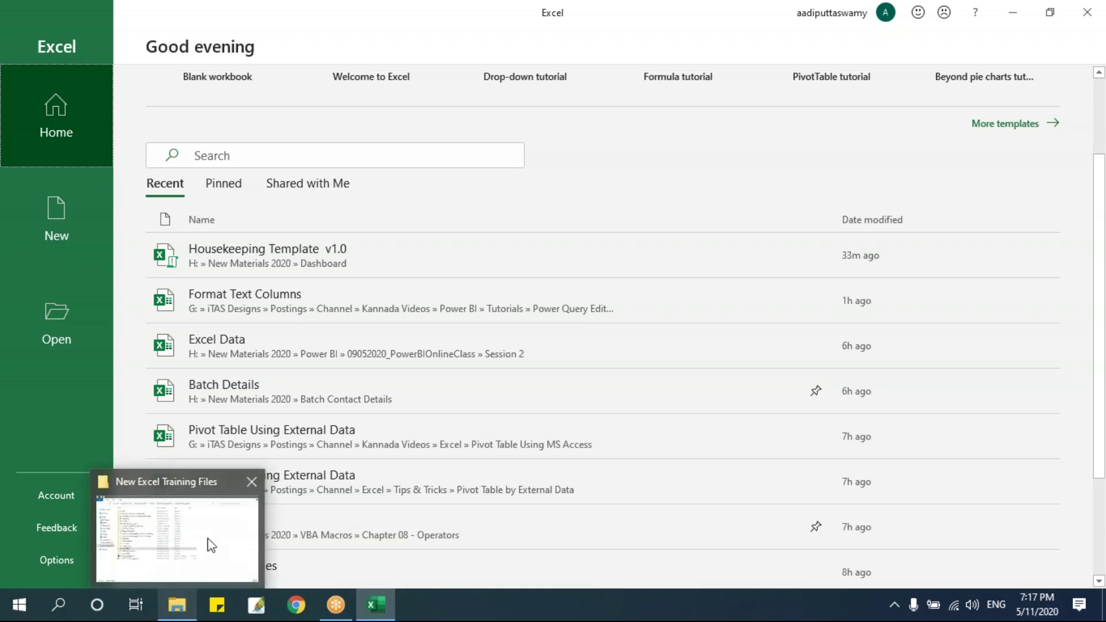
click(211, 546)
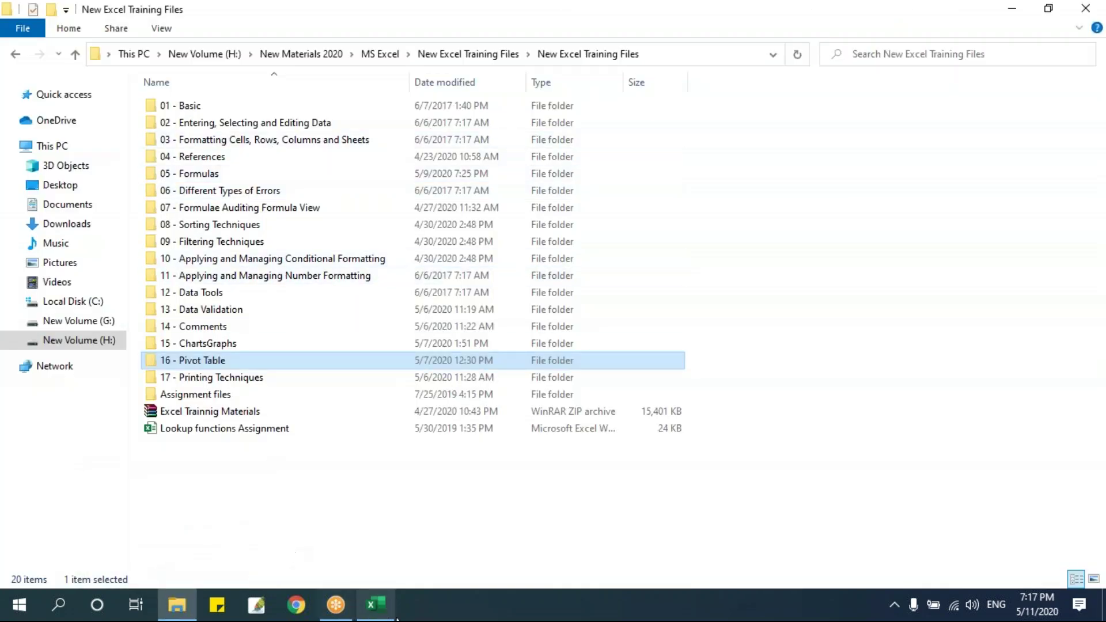
click(377, 605)
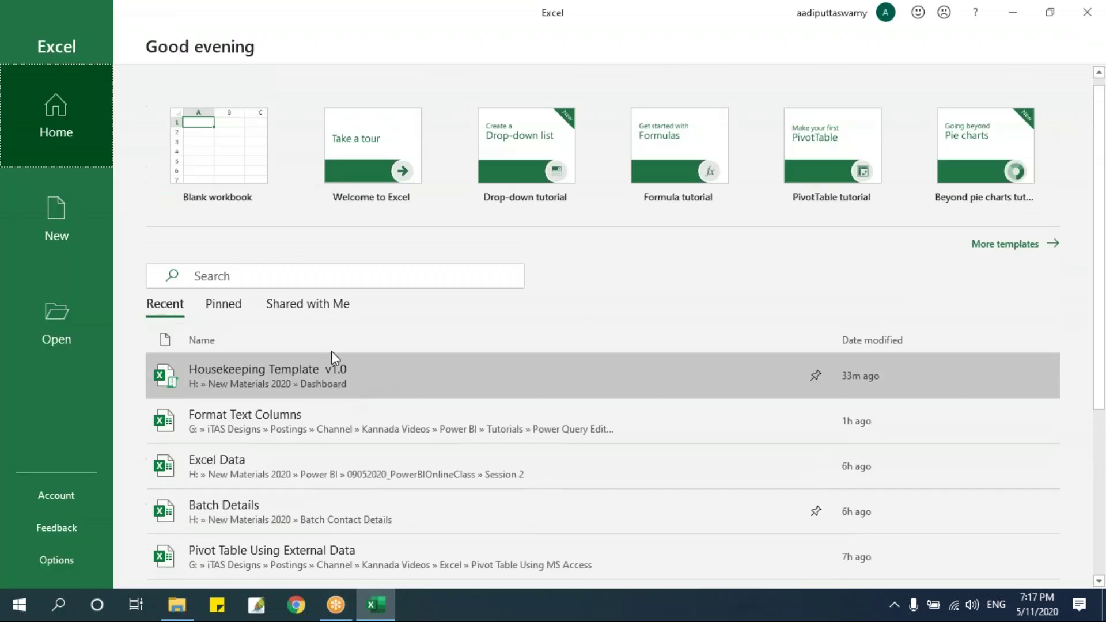
Compare the recent and pinned workbook lists on the start page
scroll(460, 420, down, 2)
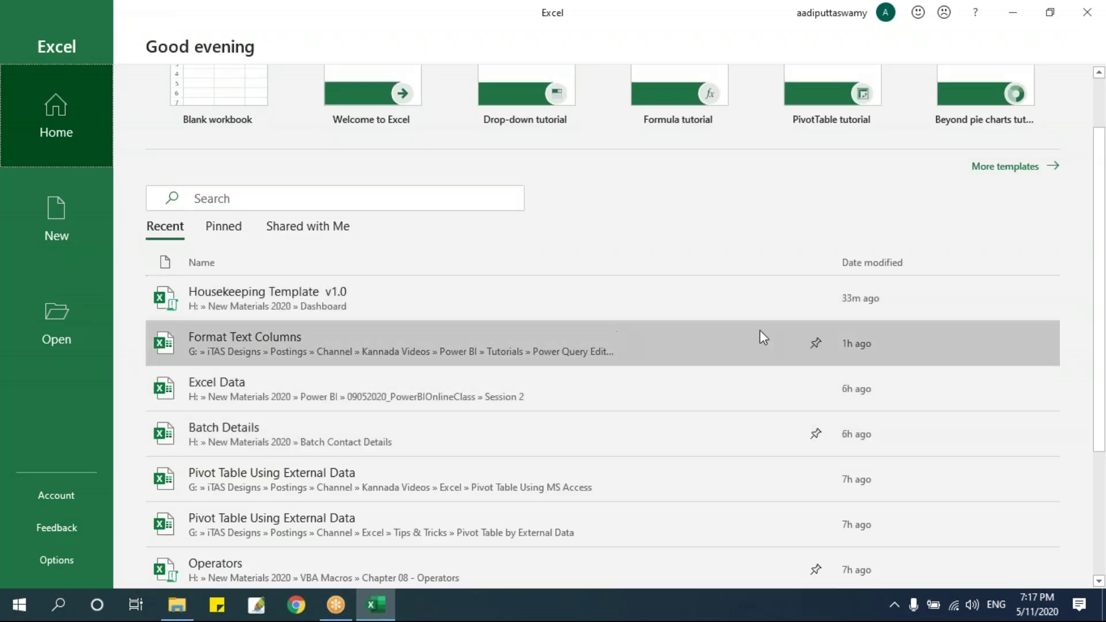
click(224, 226)
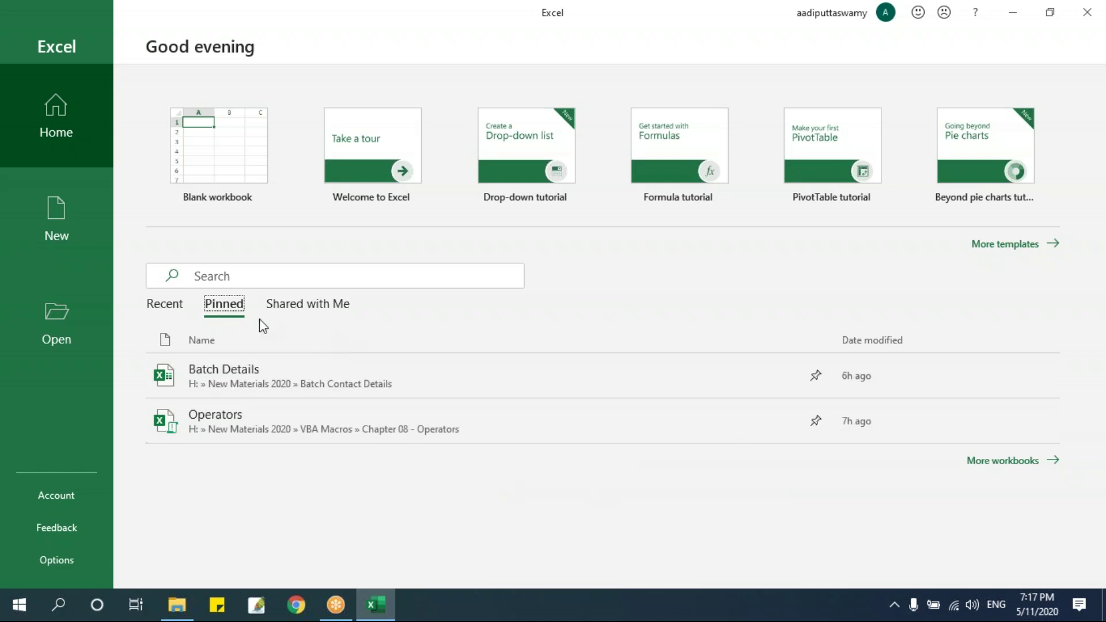
click(164, 304)
scroll(522, 347, down, 2)
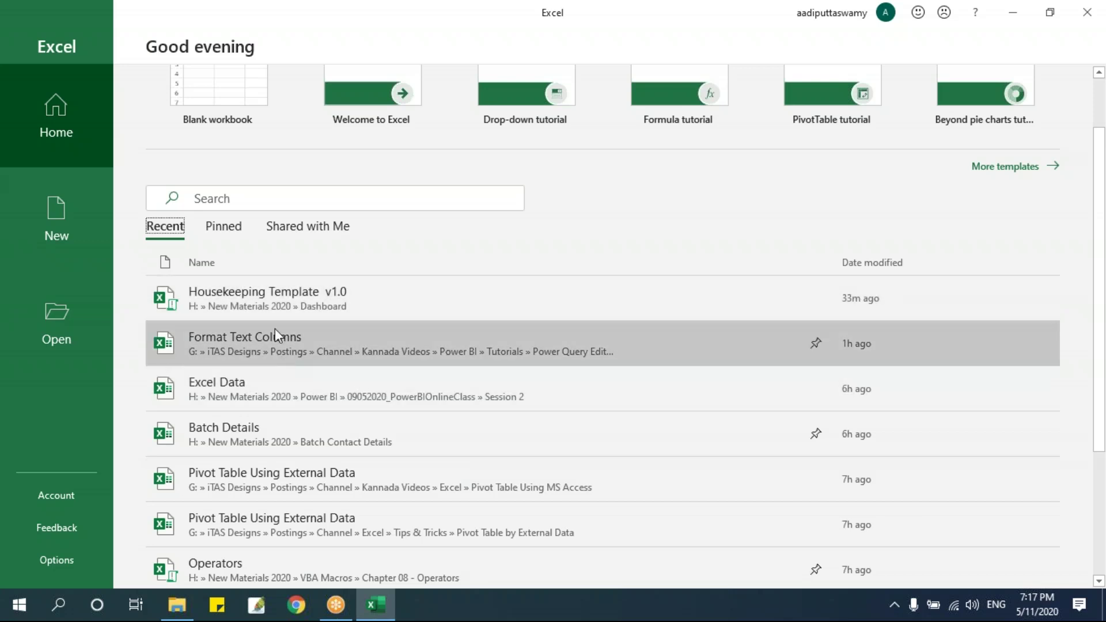
scroll(441, 459, down, 2)
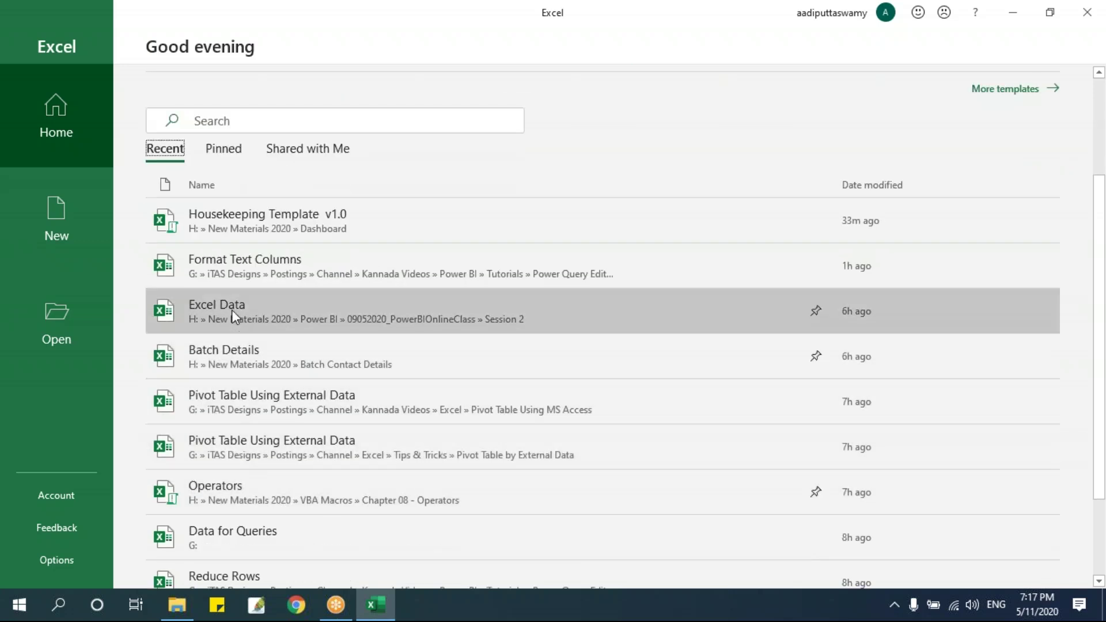
Pin the Excel Data workbook and show it in the list of pinned workbooks
click(817, 311)
scroll(919, 369, down, 2)
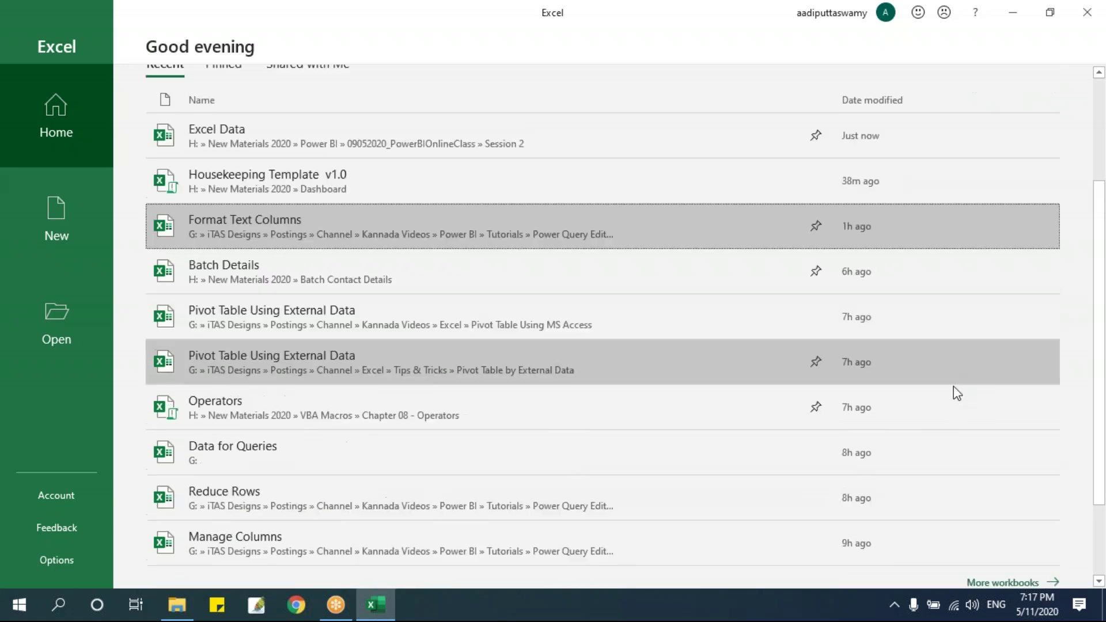
scroll(407, 368, up, 5)
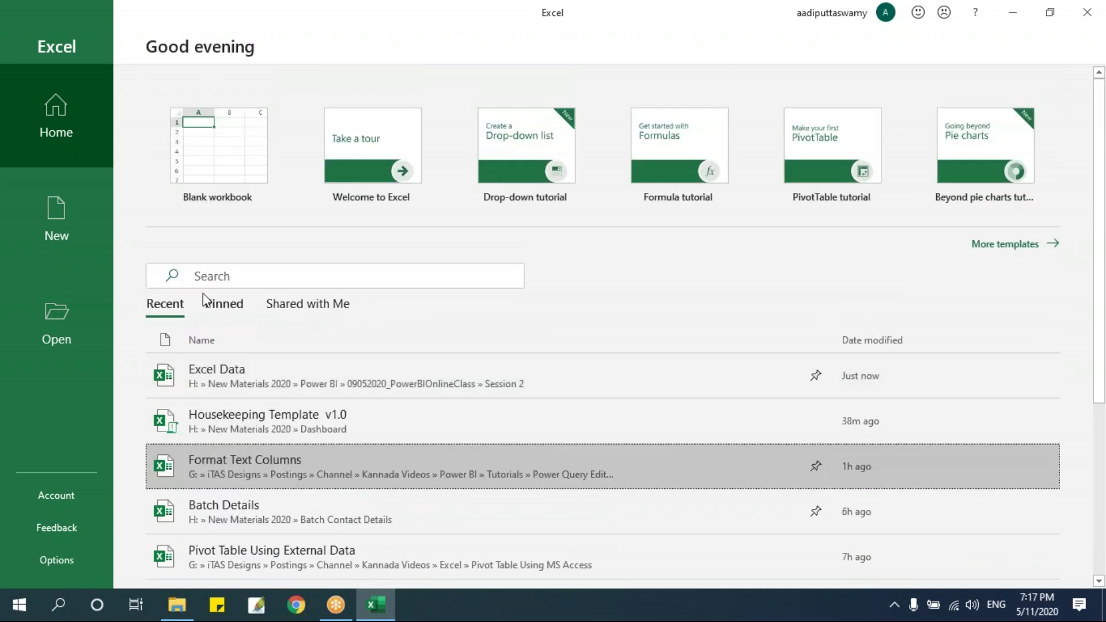
click(223, 304)
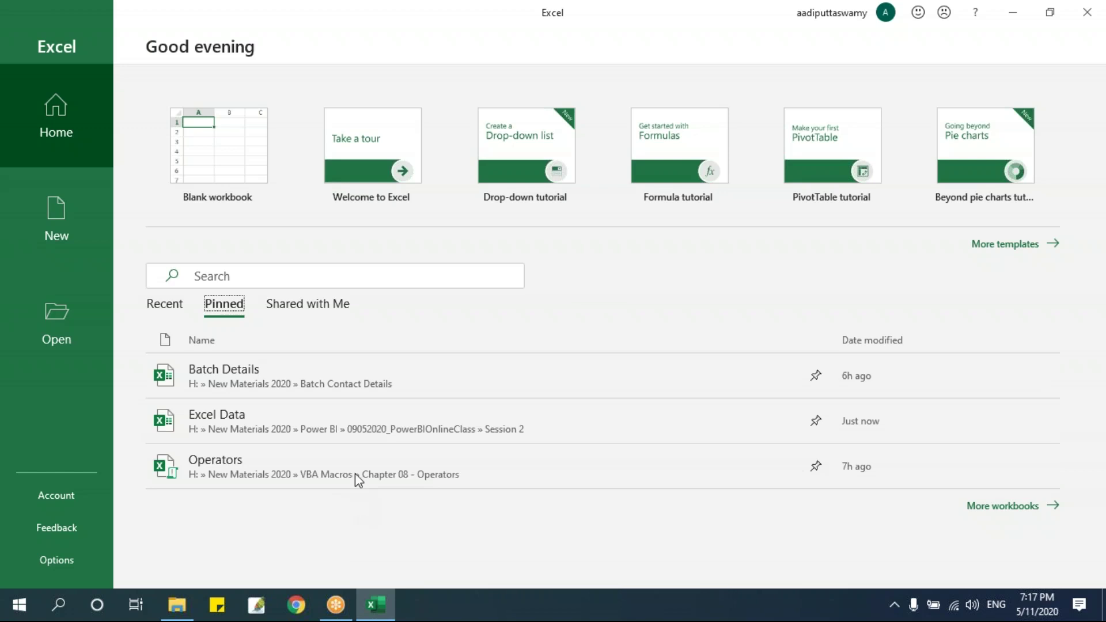
Check the documents shared with the account and the locations available for opening workbooks
click(318, 305)
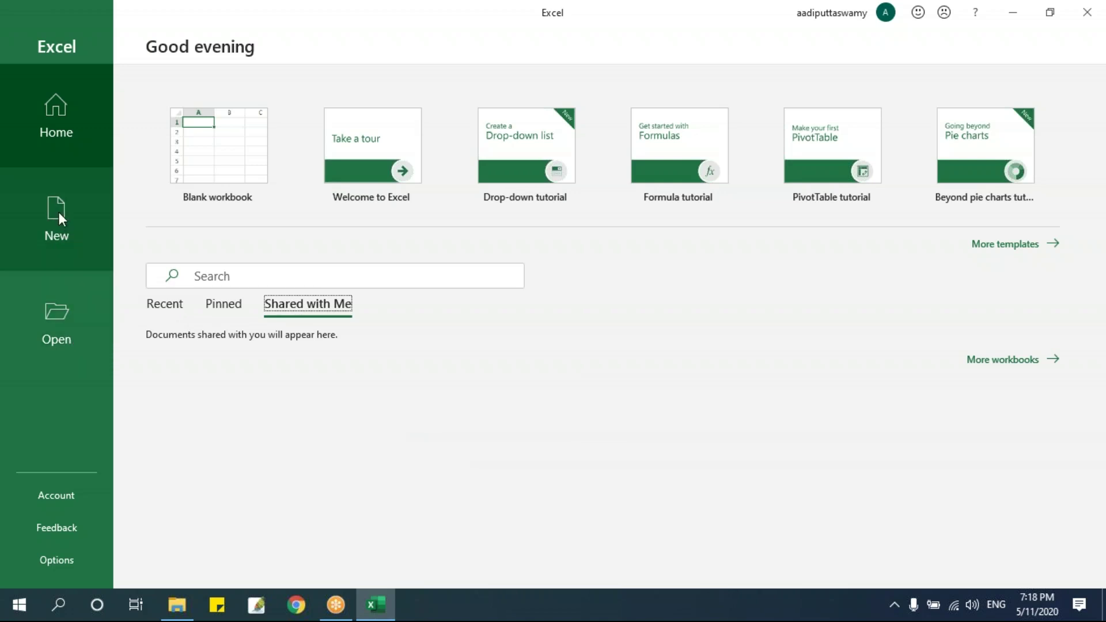
click(61, 320)
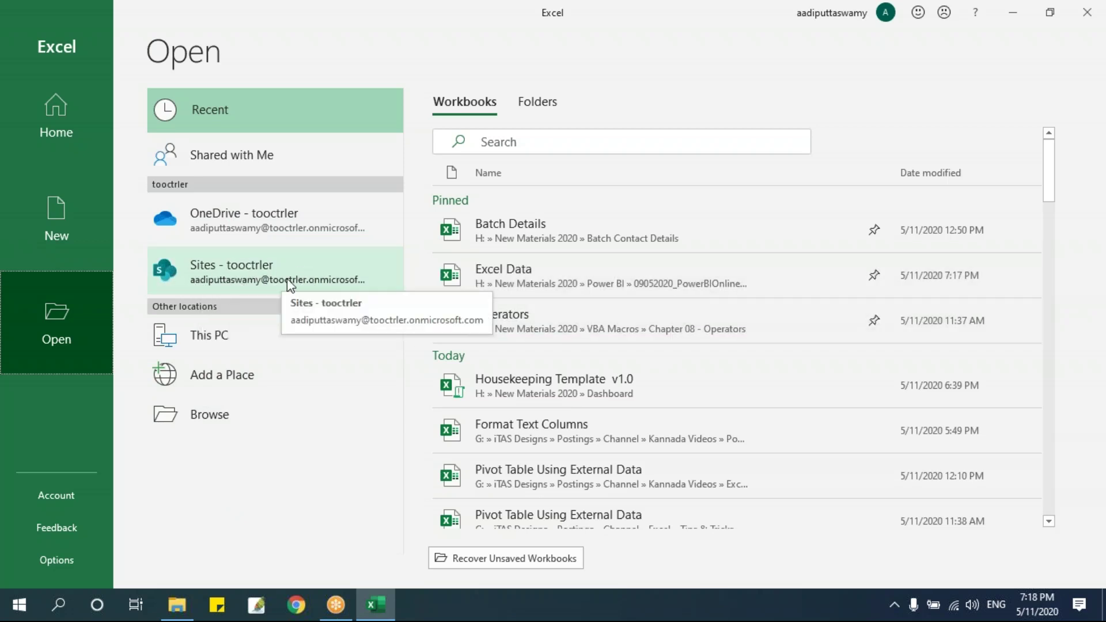
Review the Office account and product information, and view the General section of Excel Options without changing anything
click(68, 493)
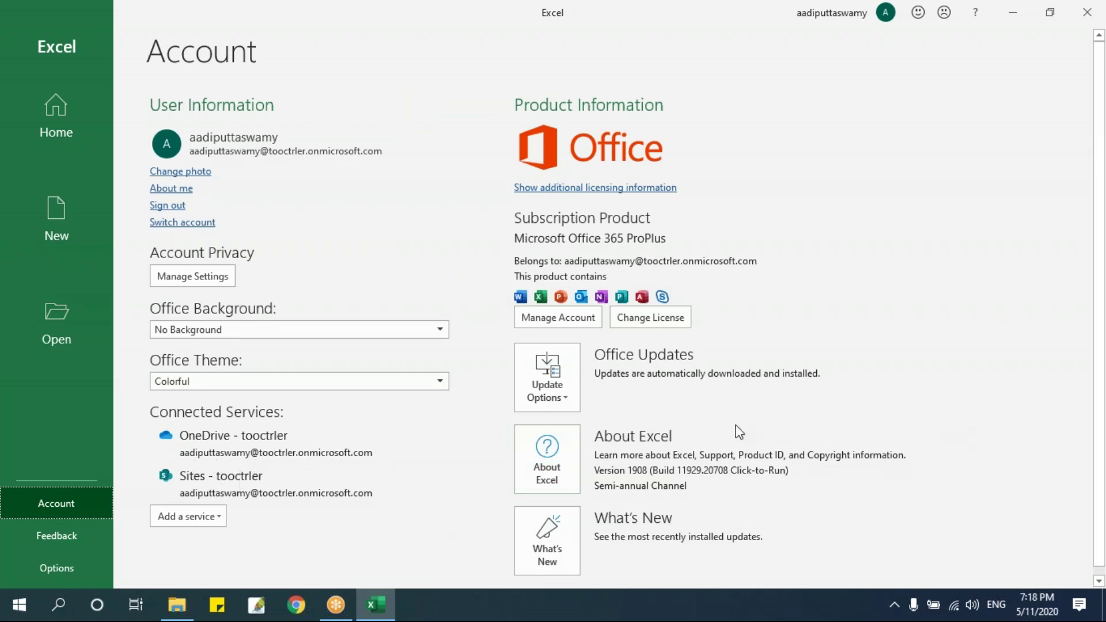
scroll(752, 463, down, 1)
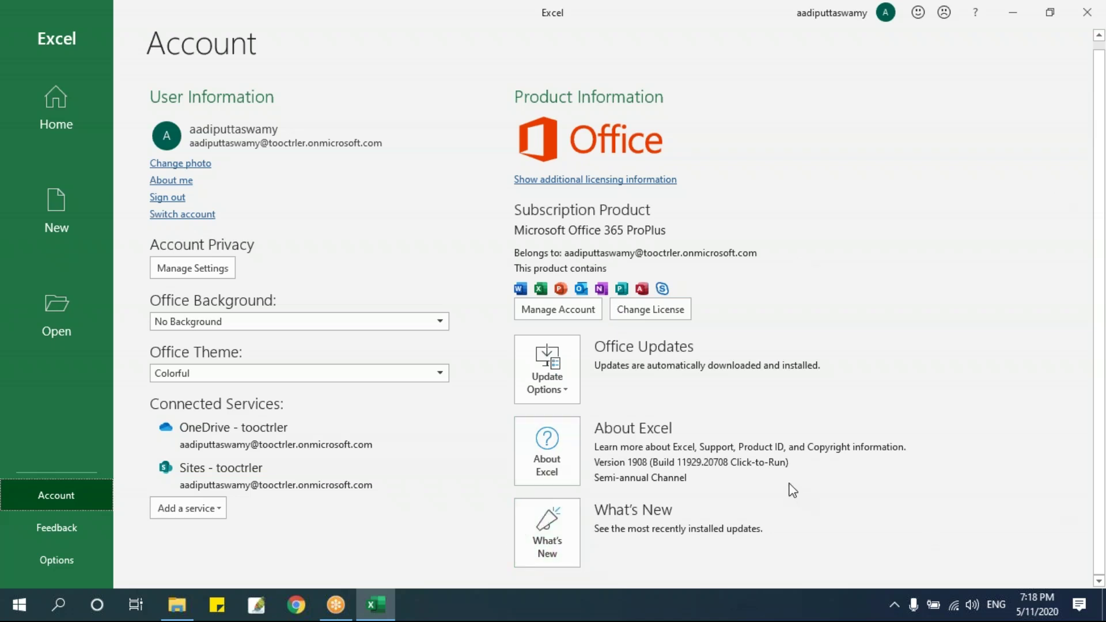
click(81, 558)
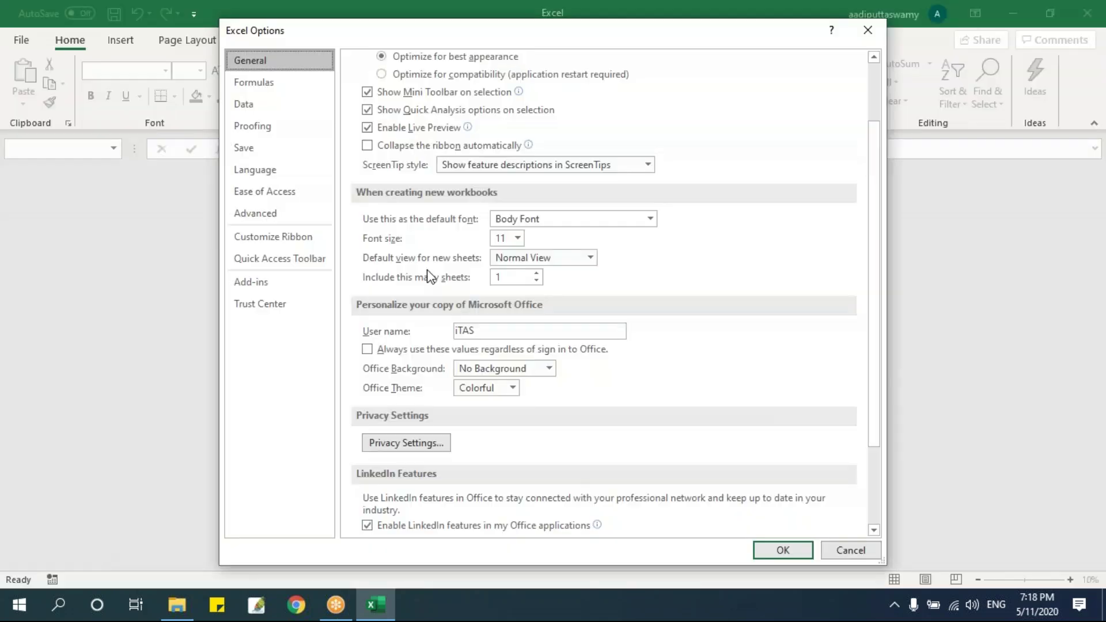
drag(703, 36, 600, 58)
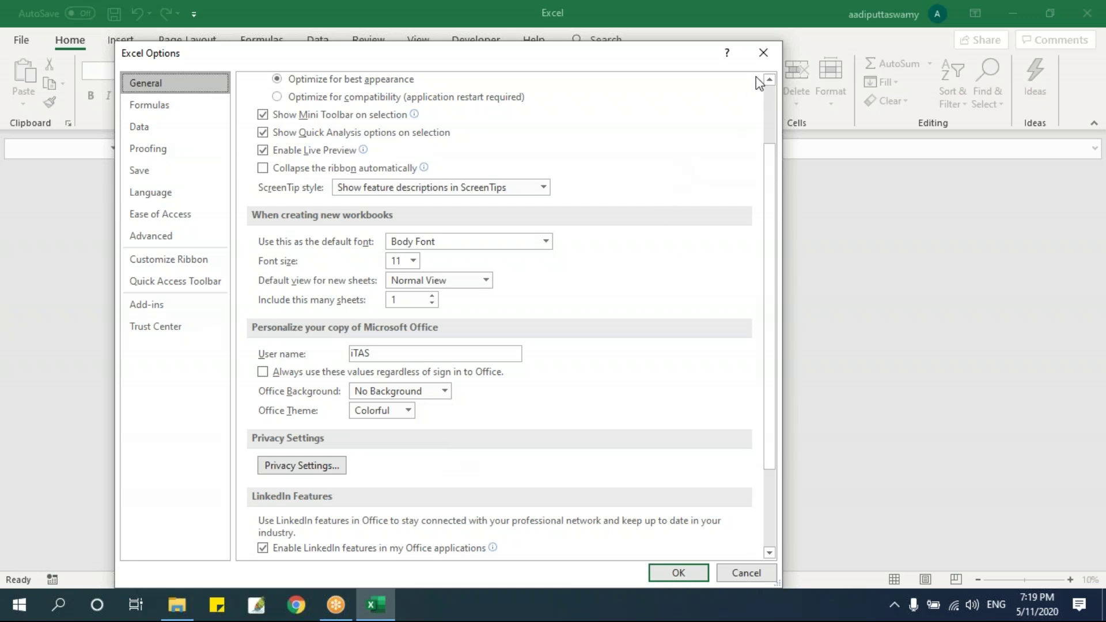
click(763, 53)
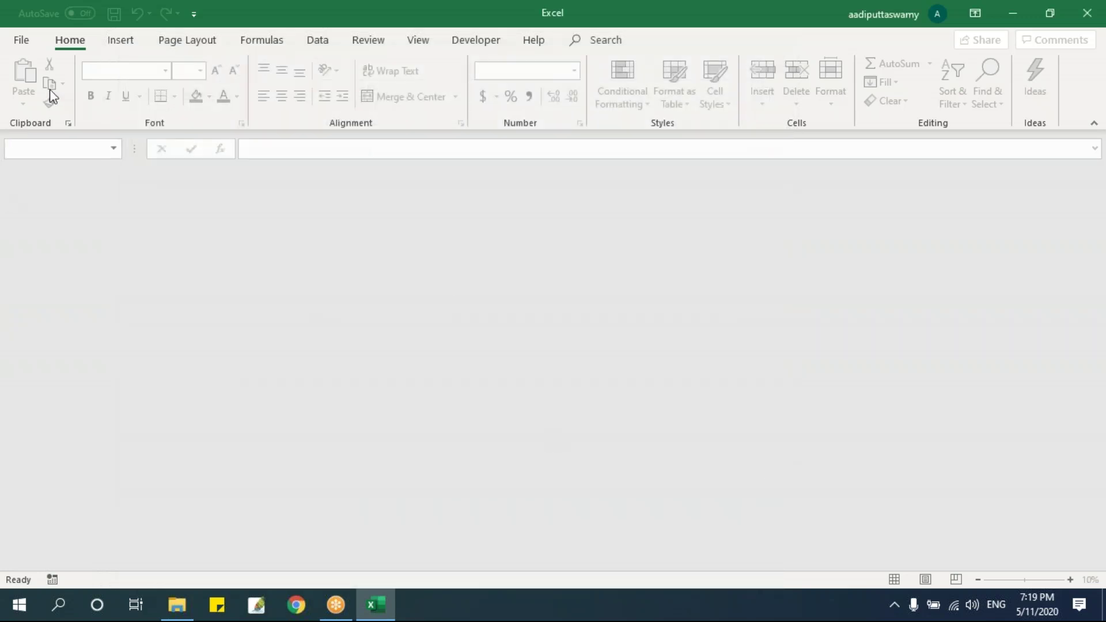
Create a new blank workbook from the start page and select cell F9
click(22, 39)
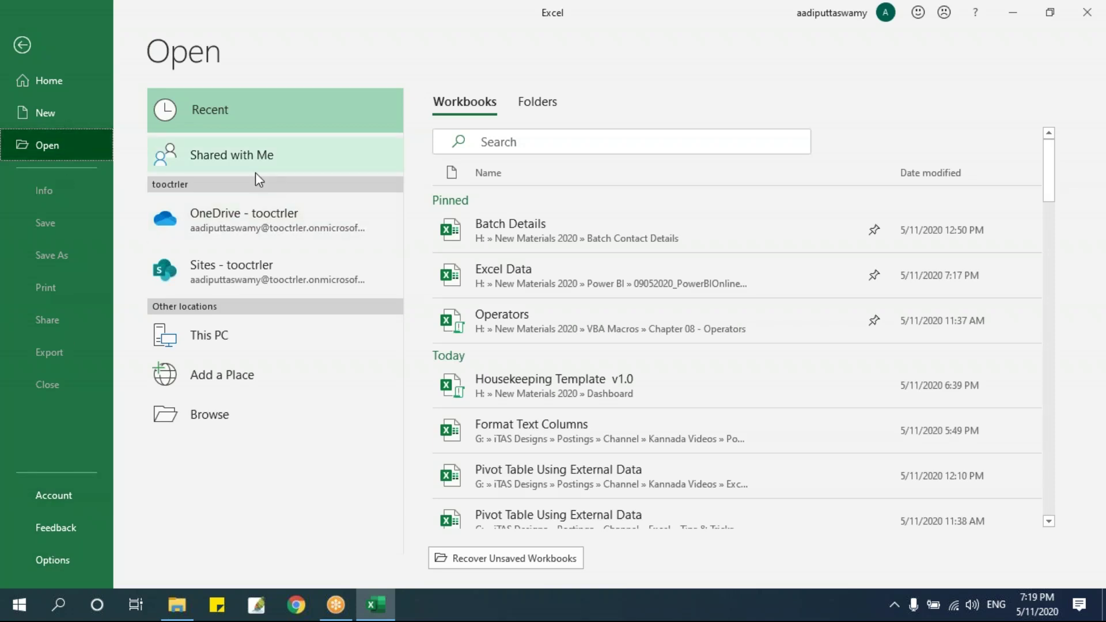
click(66, 92)
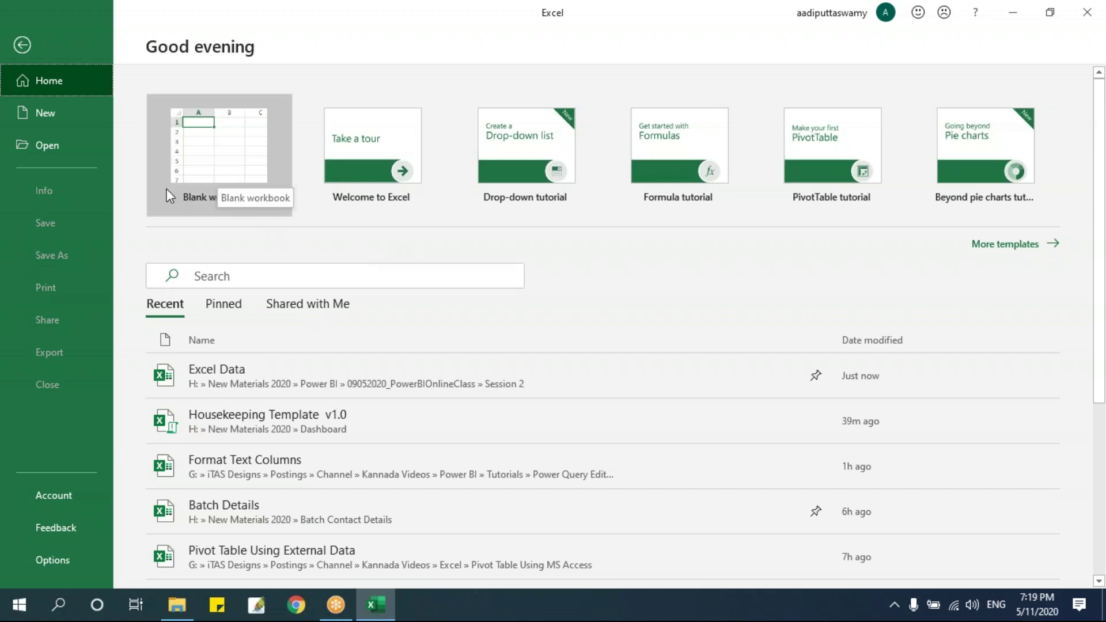
click(247, 180)
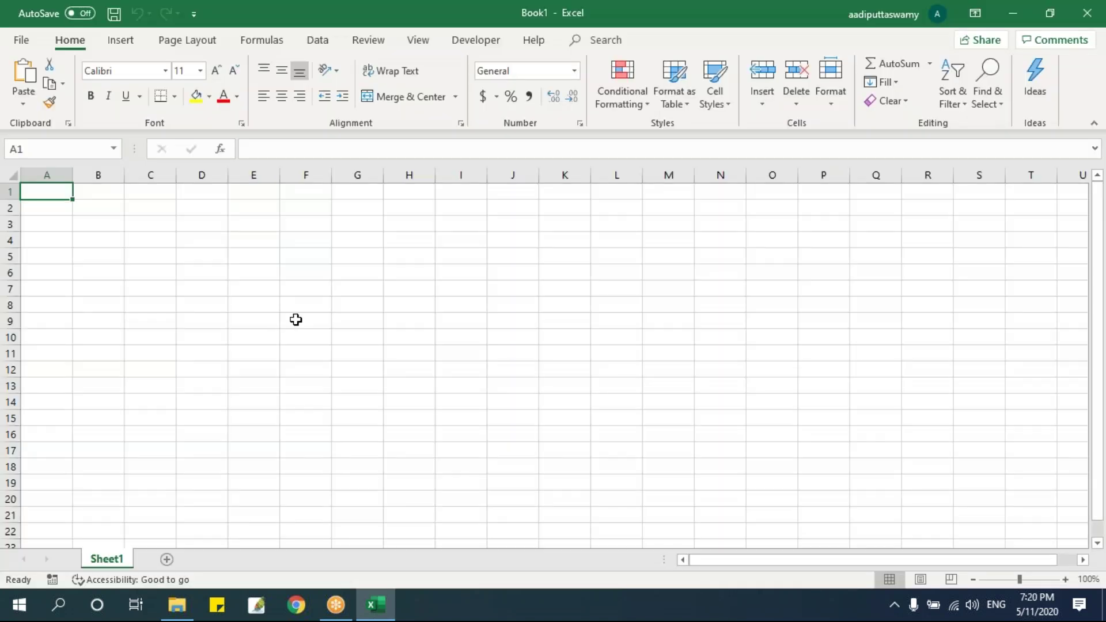
click(297, 319)
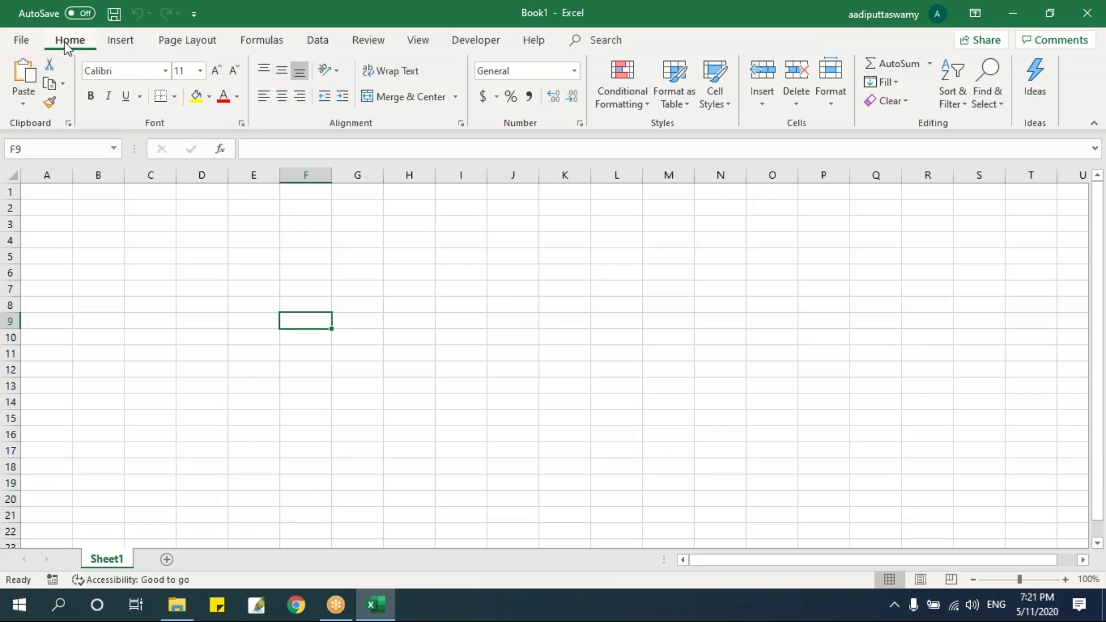
Examine the page layout, formula and insert command groups available on the ribbon
click(199, 46)
click(260, 41)
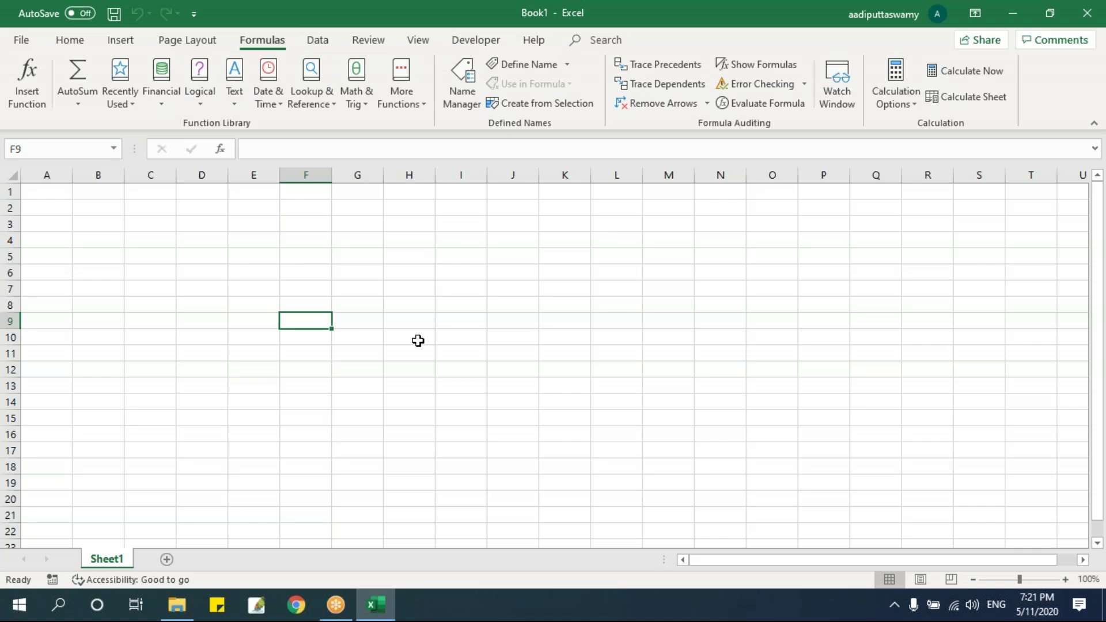
click(132, 43)
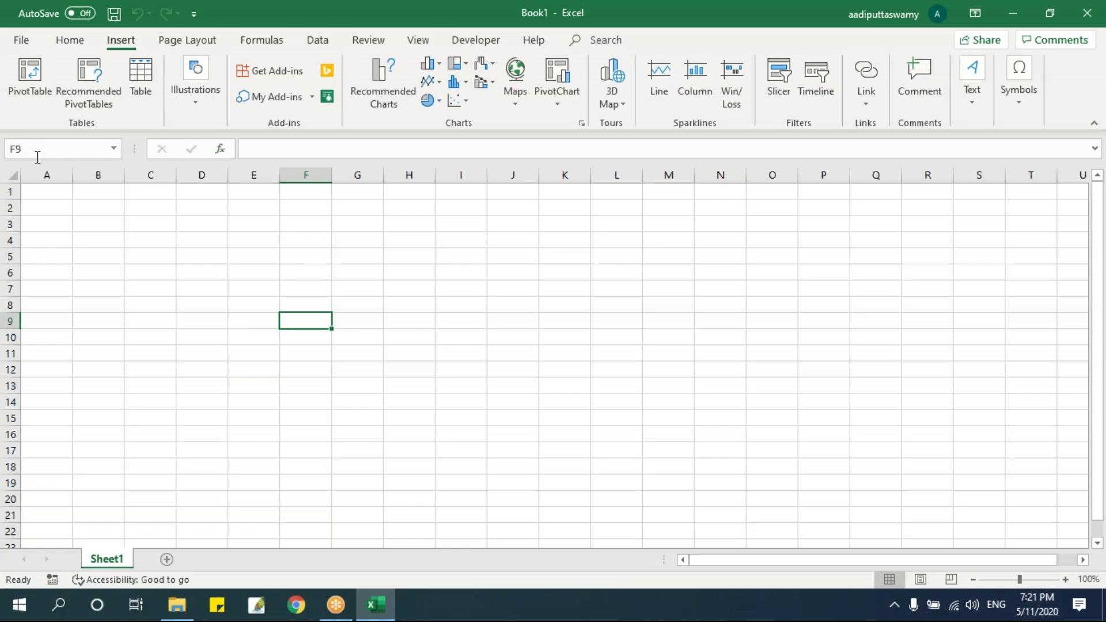
click(270, 41)
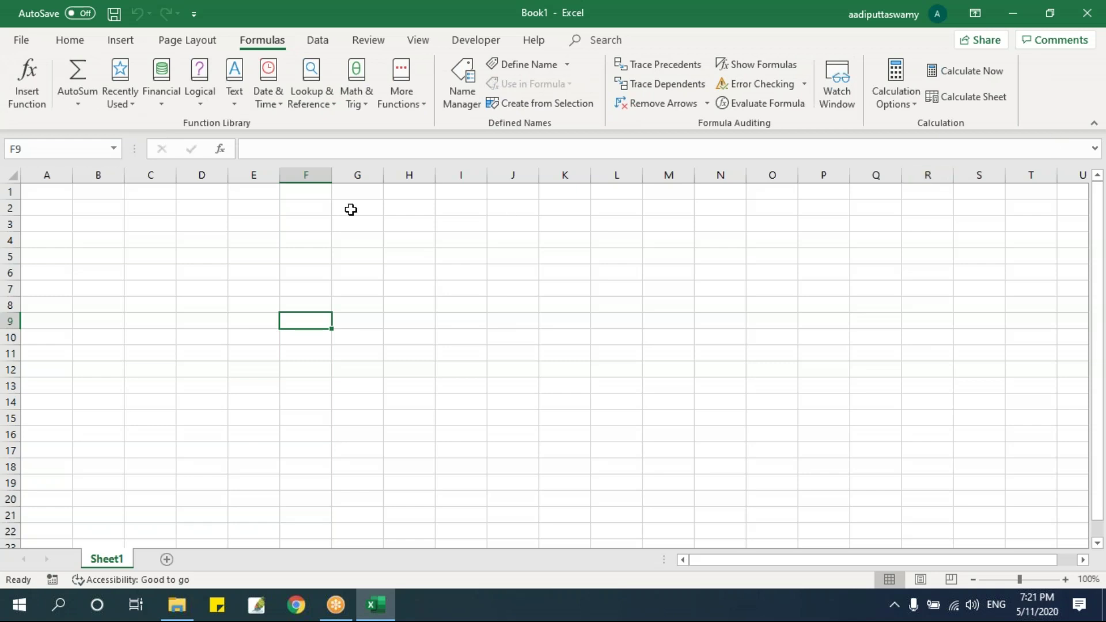
Examine the data, home and page layout command groups on the ribbon
click(318, 41)
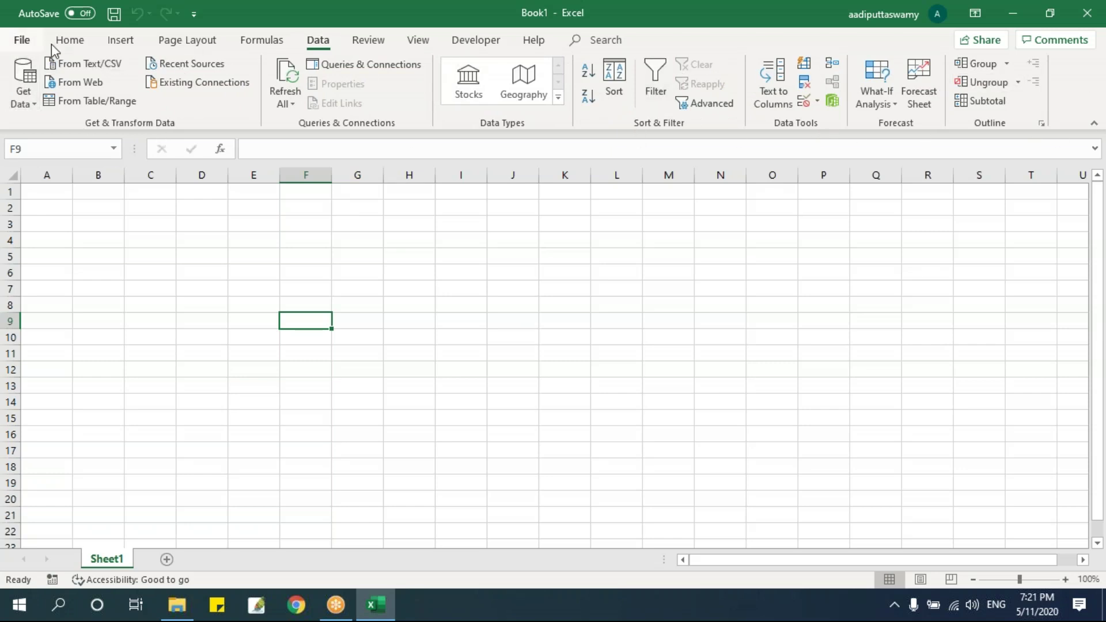
click(68, 39)
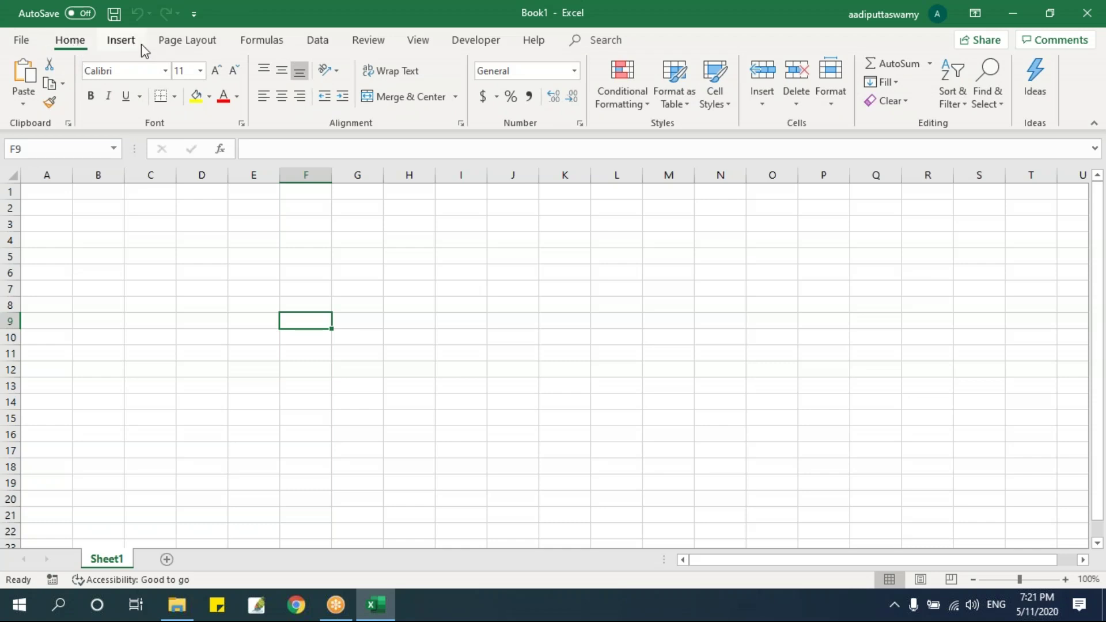
click(190, 40)
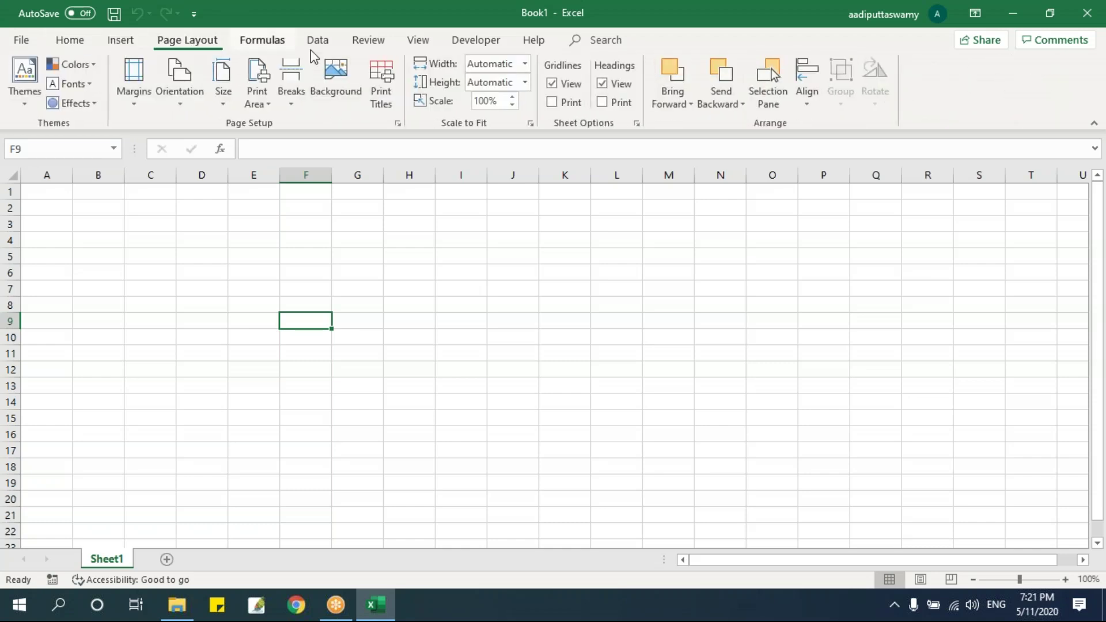
click(74, 41)
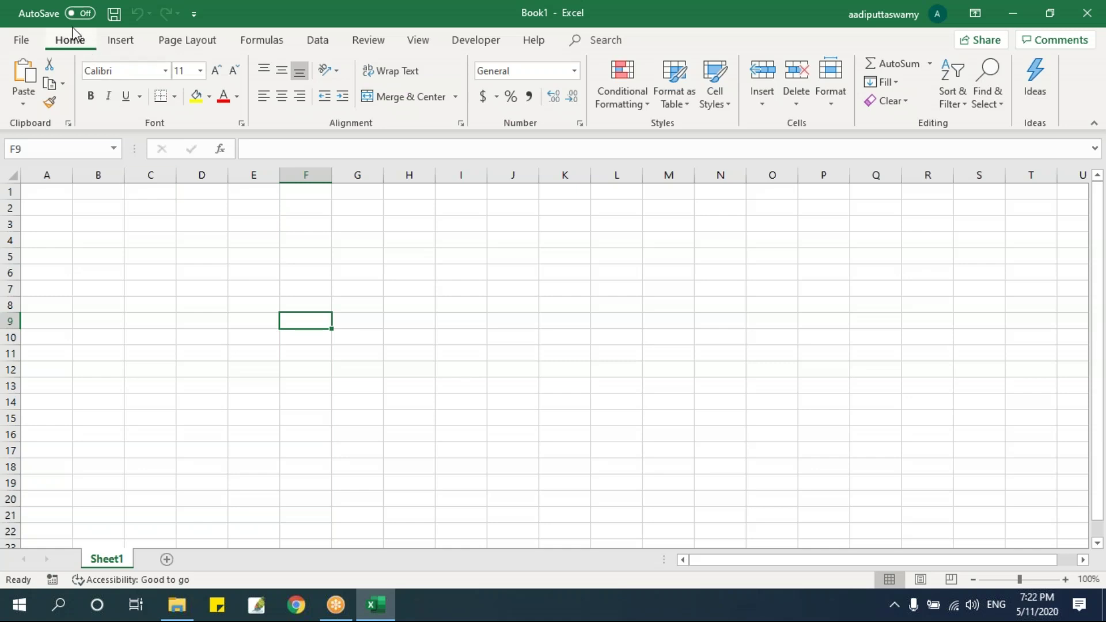
Insert a rectangle shape about 3.79" high and 6.13" wide, covering roughly columns B to K and rows 2 to 20
click(122, 41)
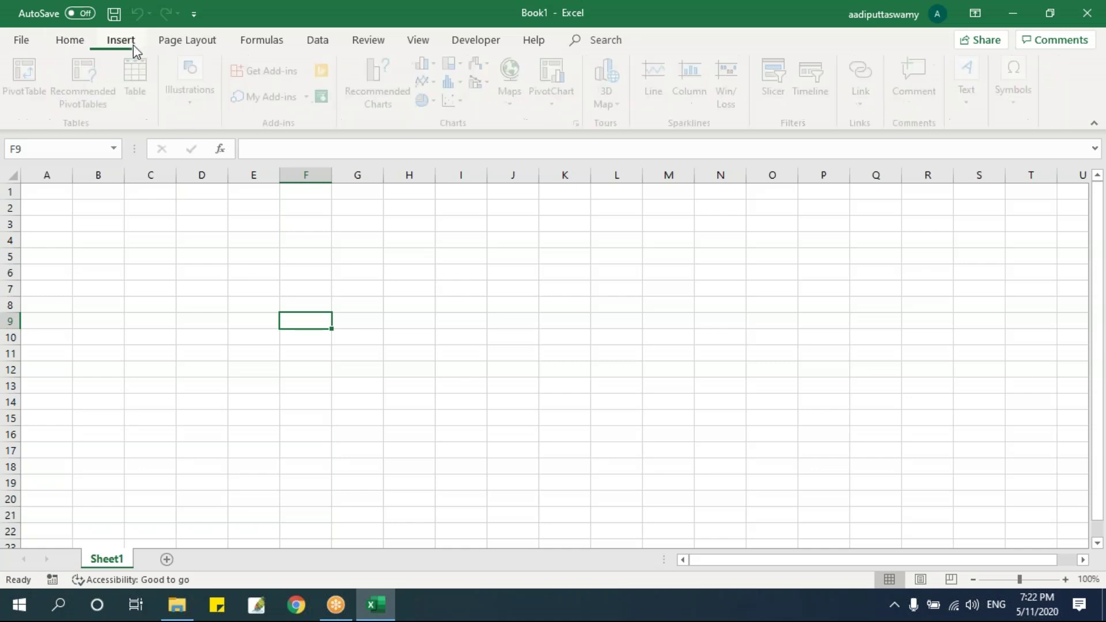
click(200, 103)
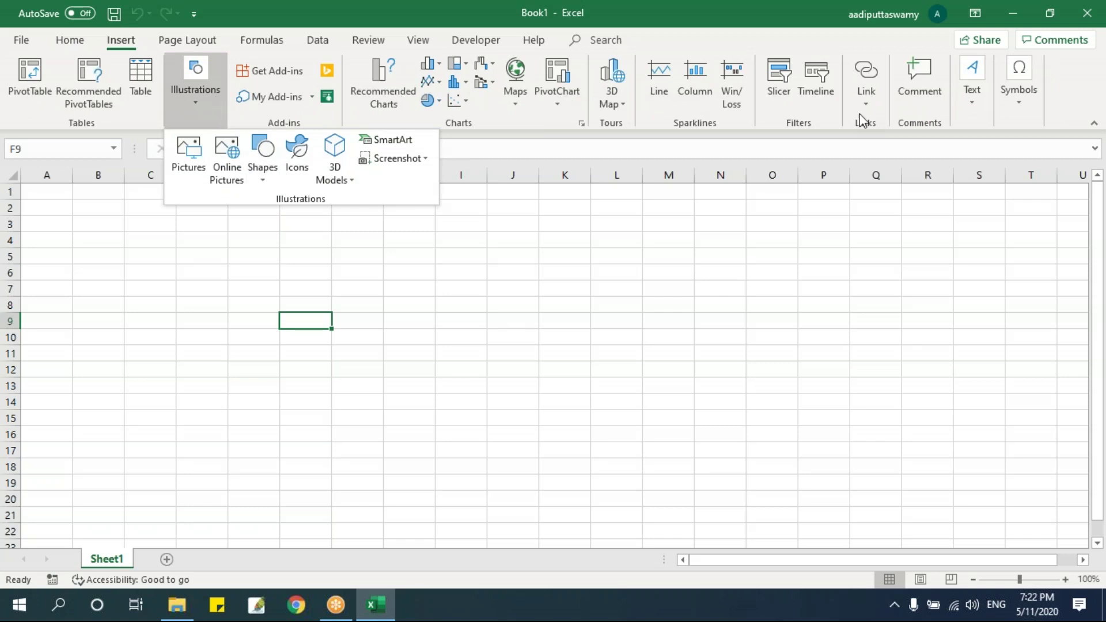
click(261, 171)
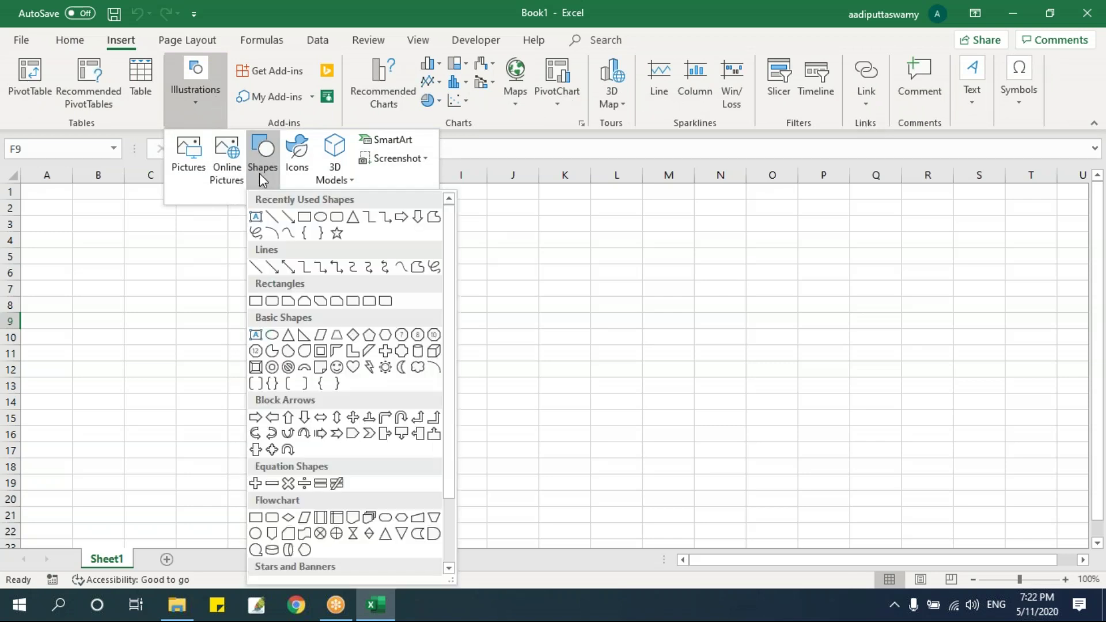
click(311, 221)
drag(103, 211, 579, 505)
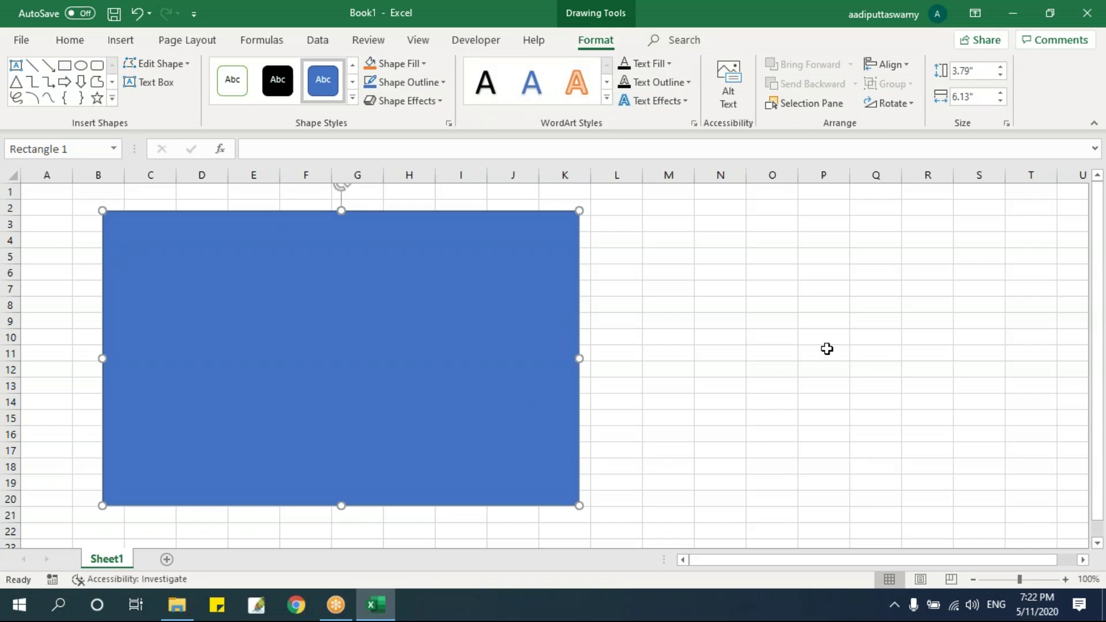
Compare the ribbon with the rectangle selected and deselected to examine its contextual Drawing Tools formatting commands
click(874, 352)
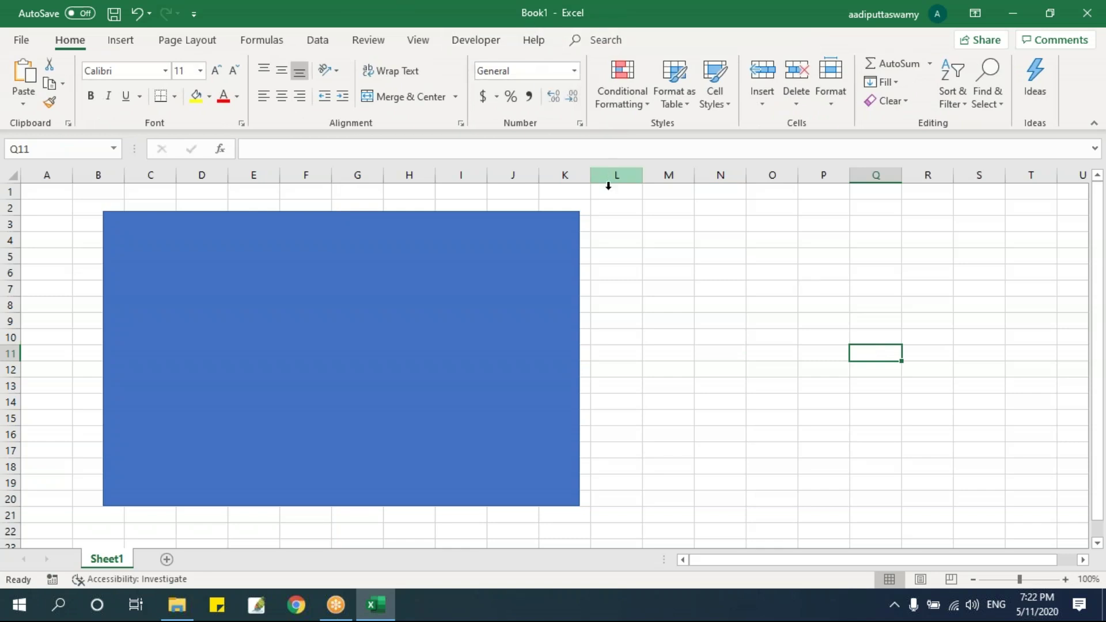
click(521, 285)
click(595, 40)
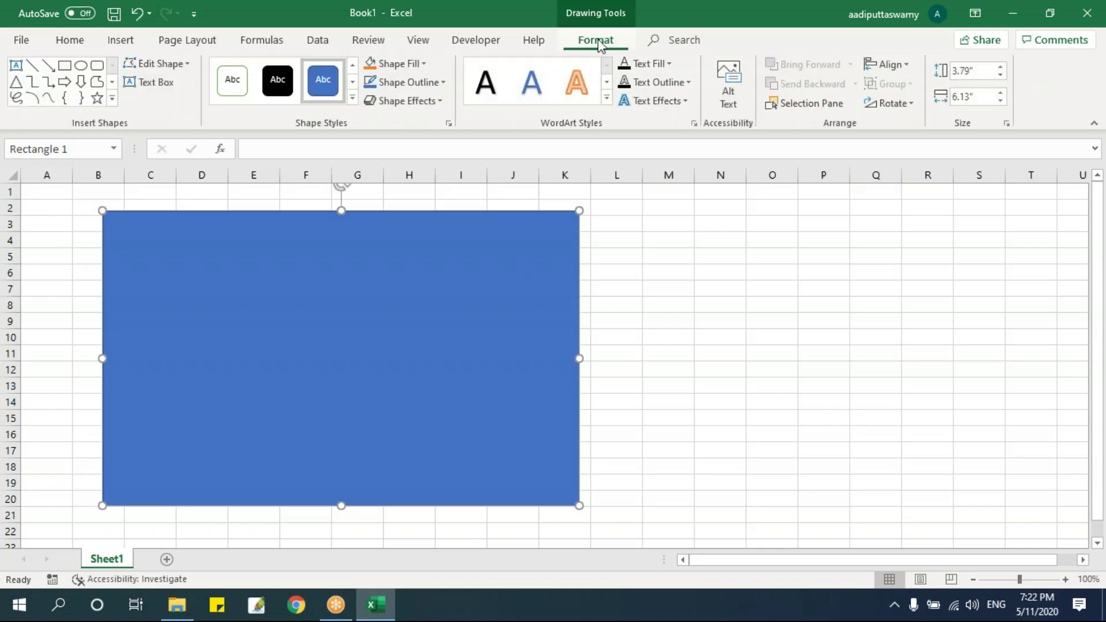
click(845, 287)
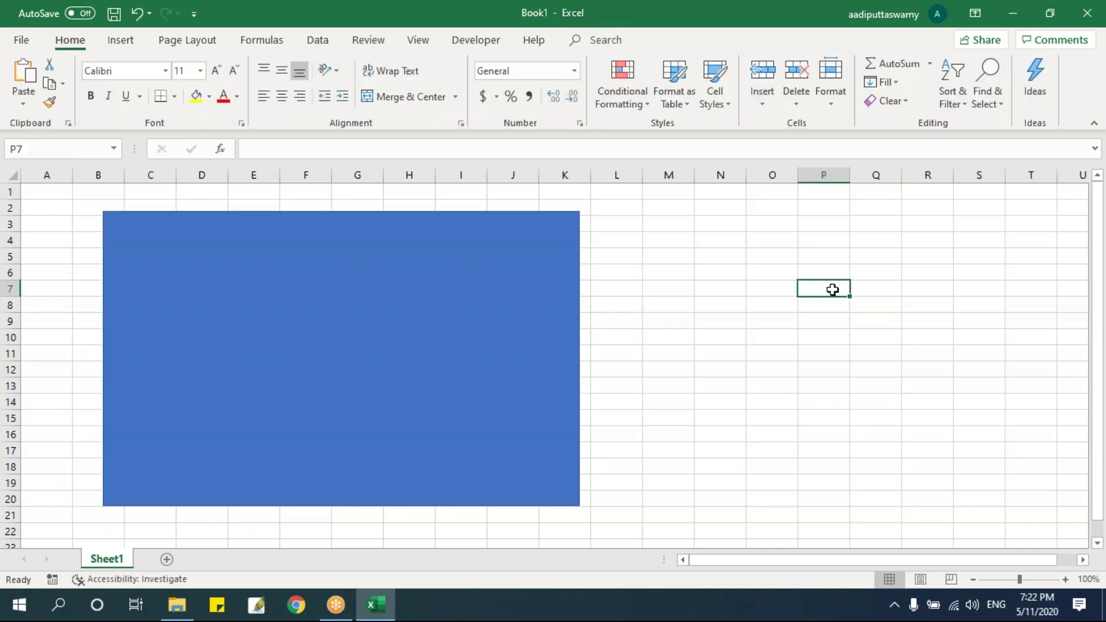
click(527, 288)
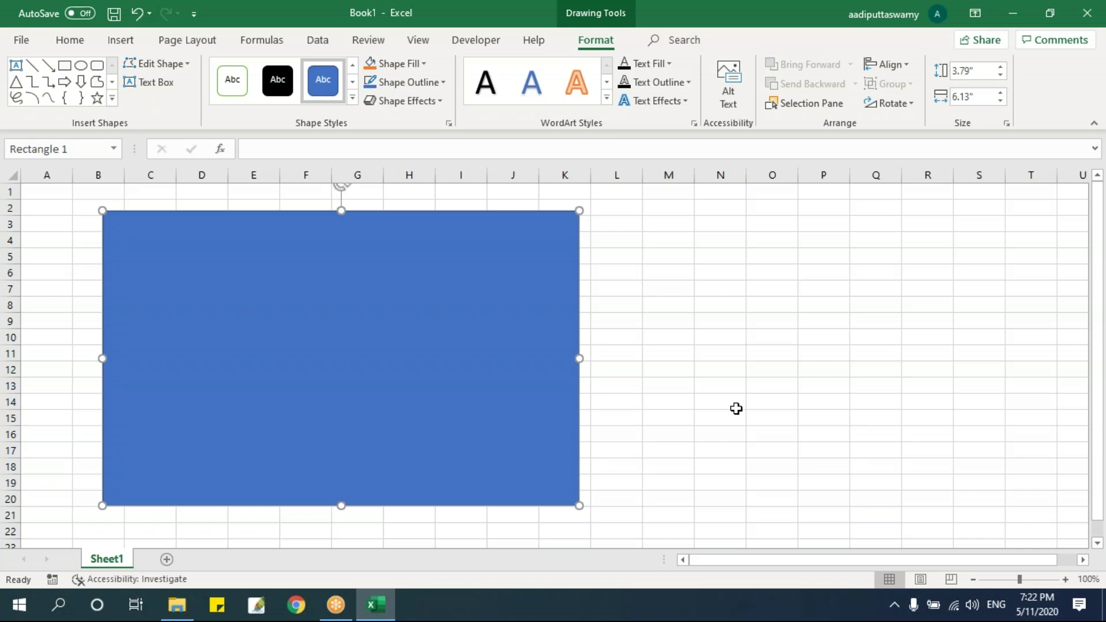
click(736, 408)
Insert an empty 2-D clustered column chart, view its design and format commands, and move it beside the rectangle over columns L to S
click(123, 42)
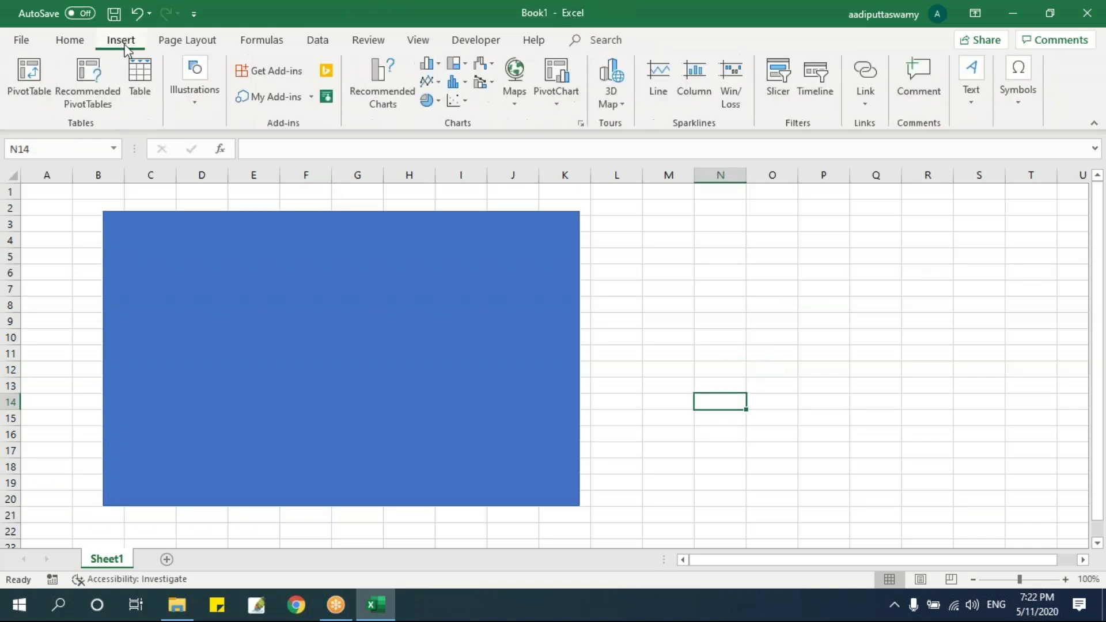
click(429, 64)
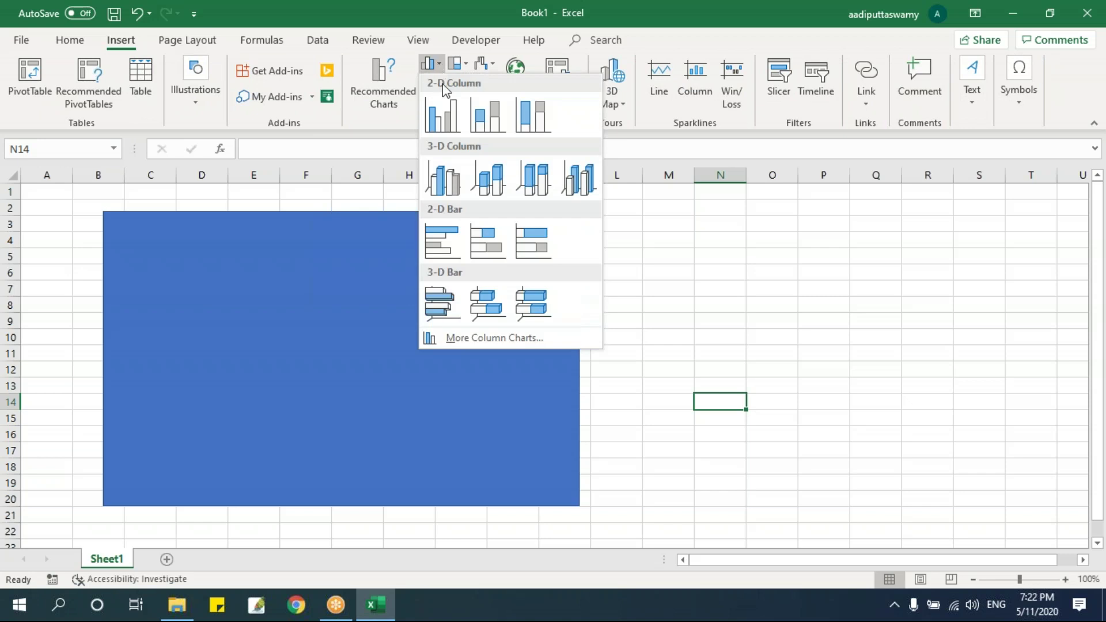
click(442, 117)
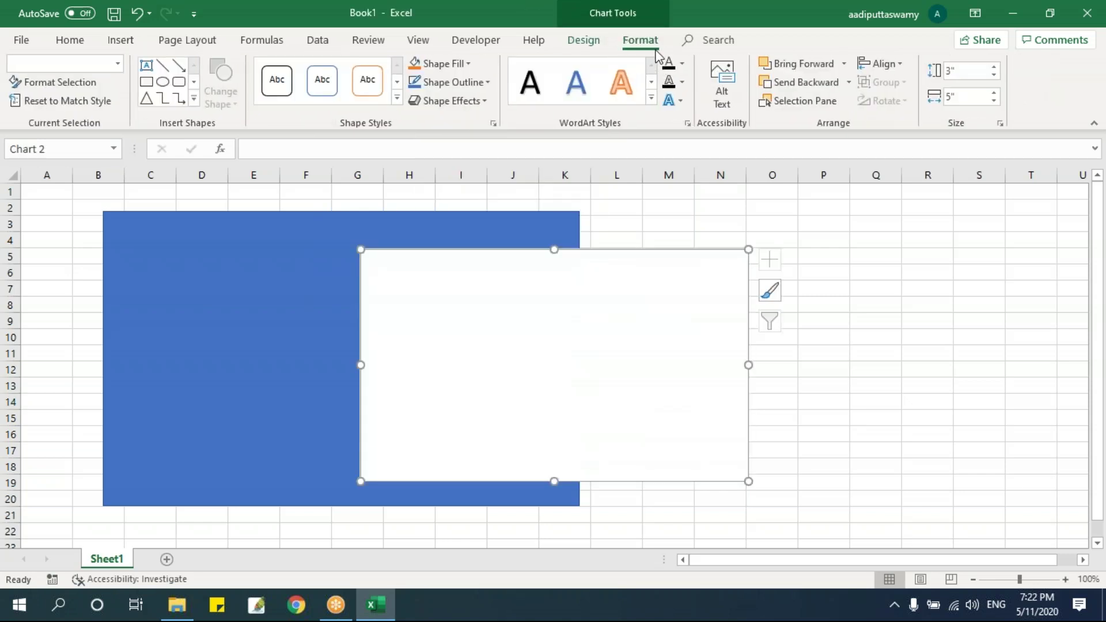
click(581, 41)
click(637, 42)
drag(616, 266, 860, 266)
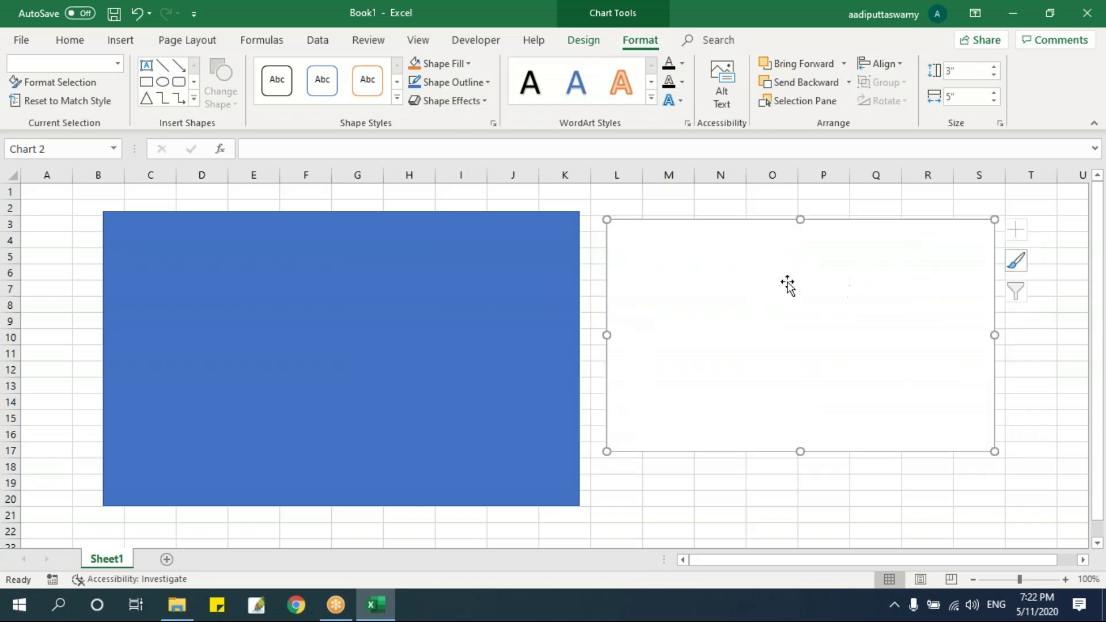
Review the drawing format commands for the rectangle again, and select cell M1 to leave the shape
click(546, 214)
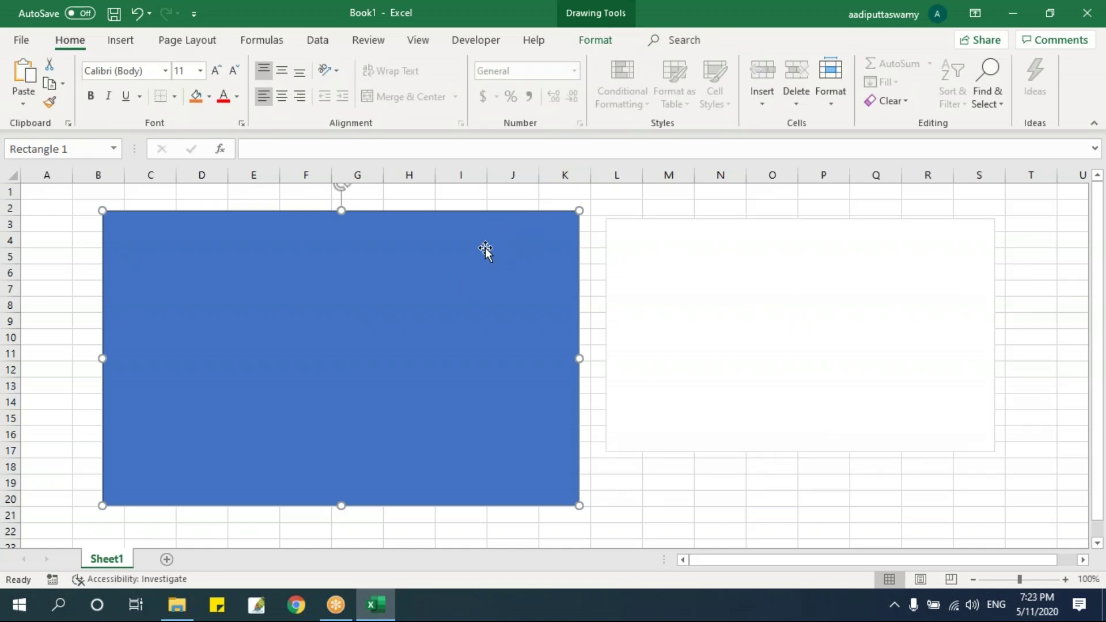
click(596, 41)
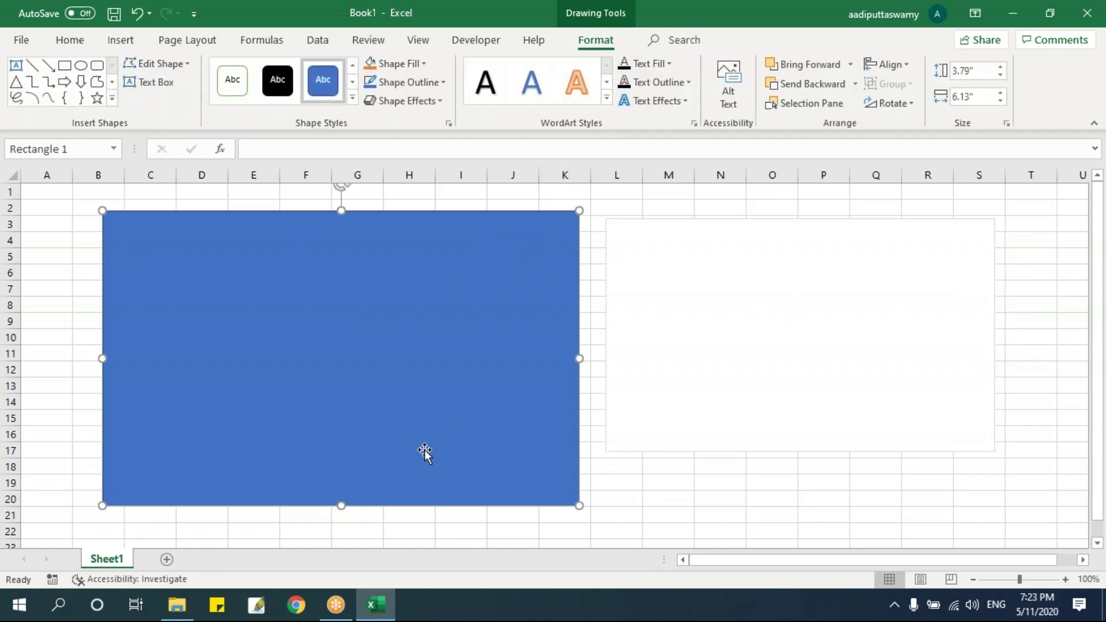
click(660, 196)
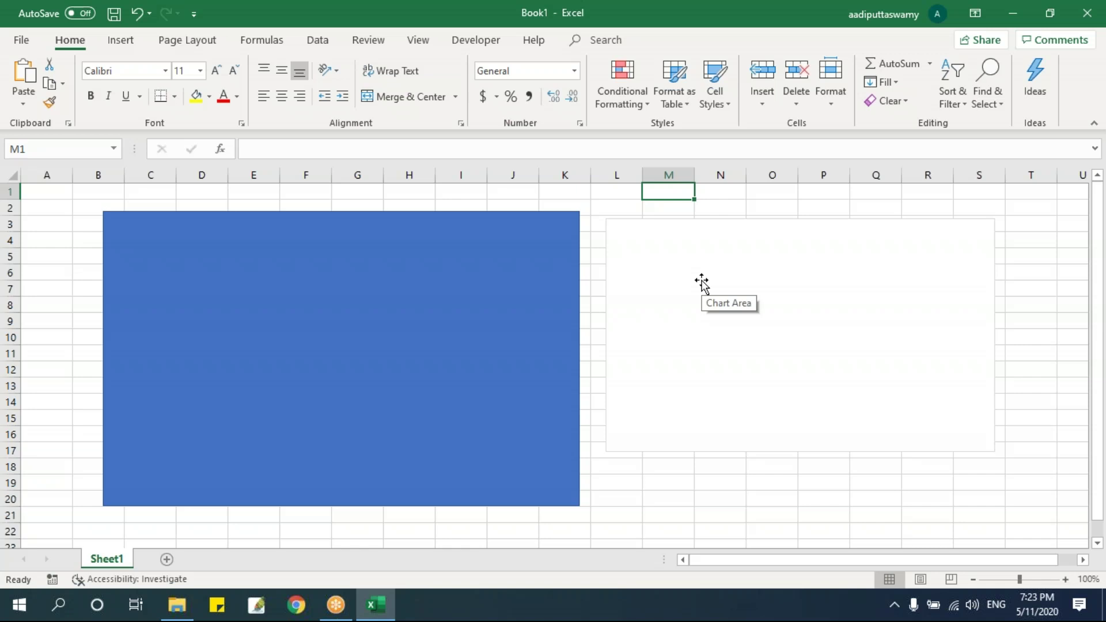
Examine the insert, page layout, formula and view command groups on the ribbon
click(128, 43)
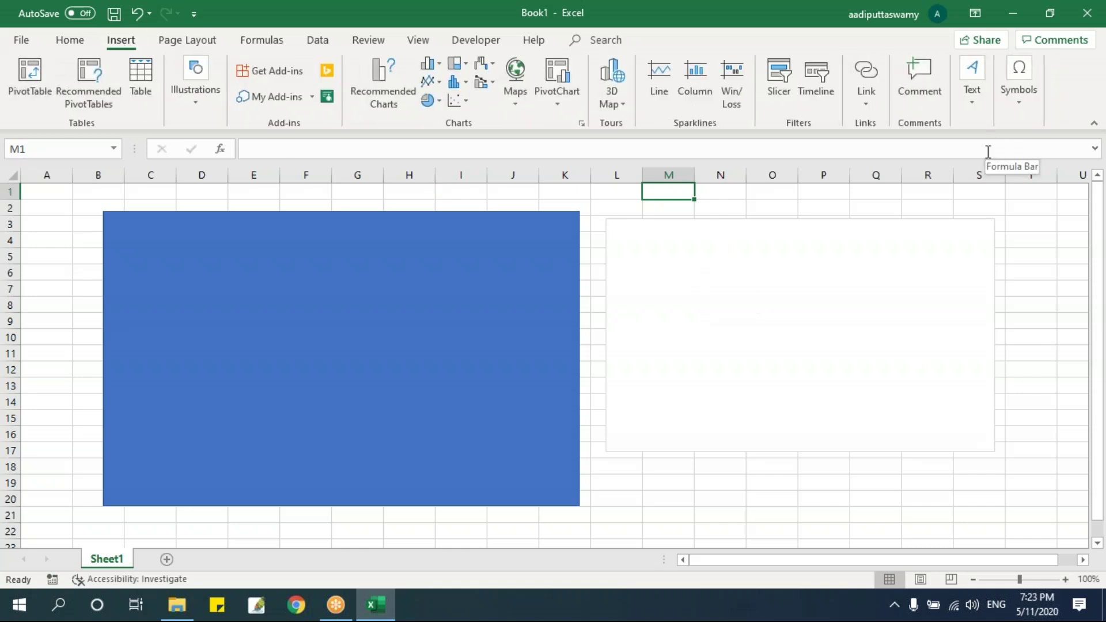
click(201, 41)
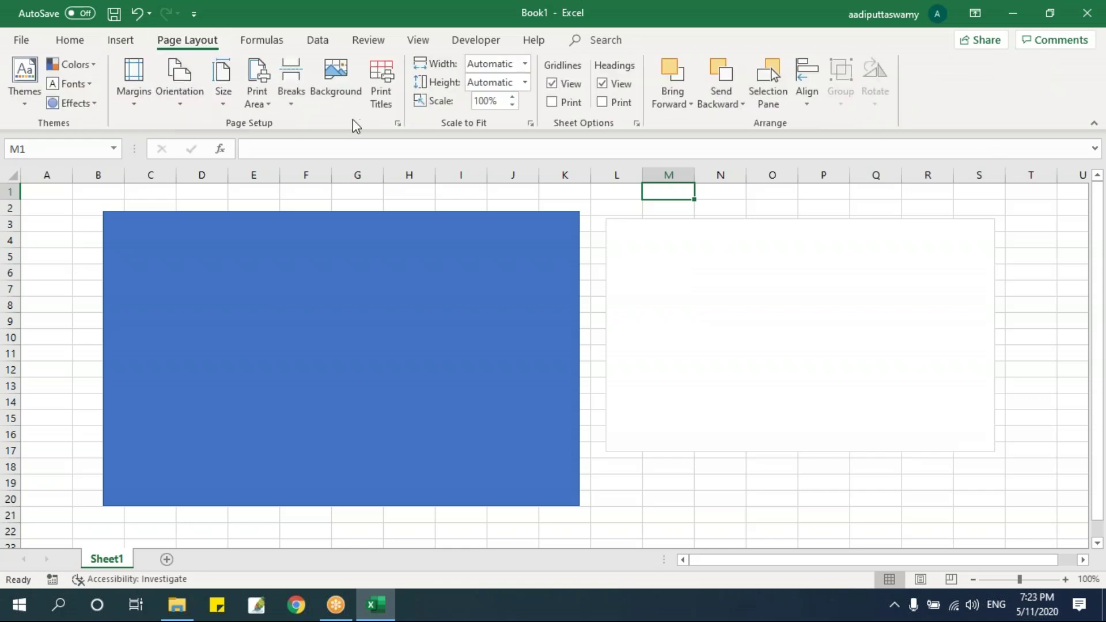
click(273, 45)
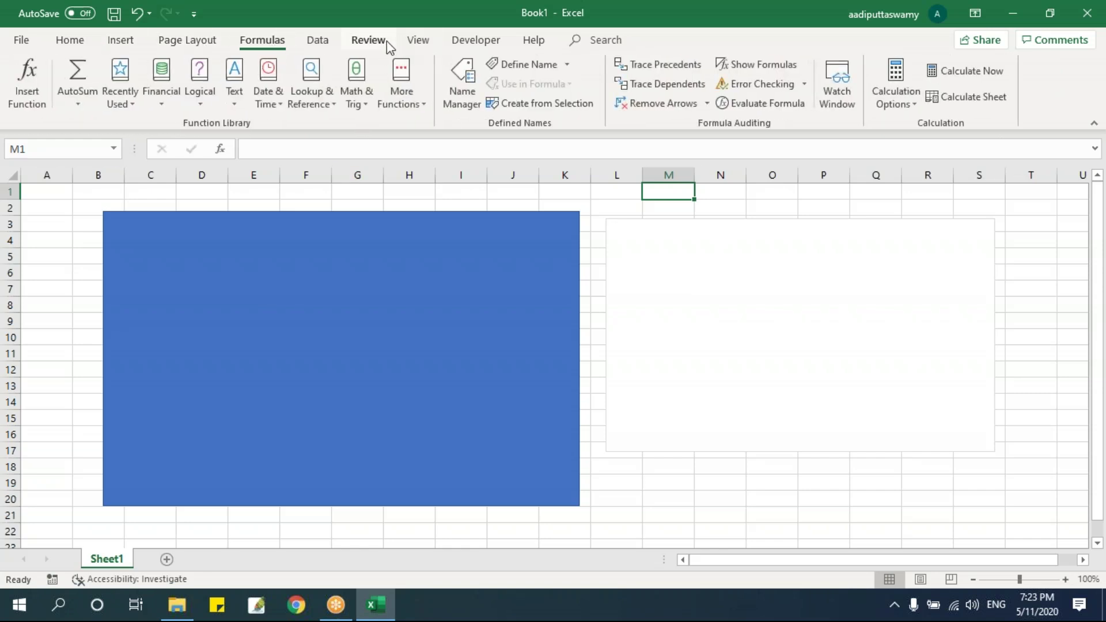
click(419, 41)
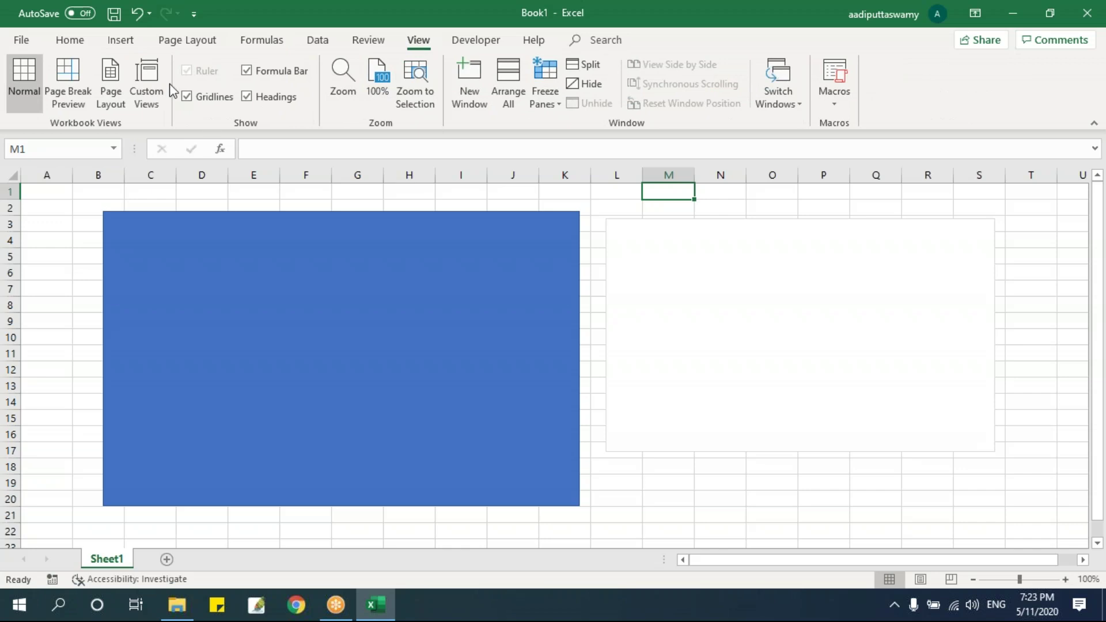
click(122, 41)
click(410, 40)
click(270, 43)
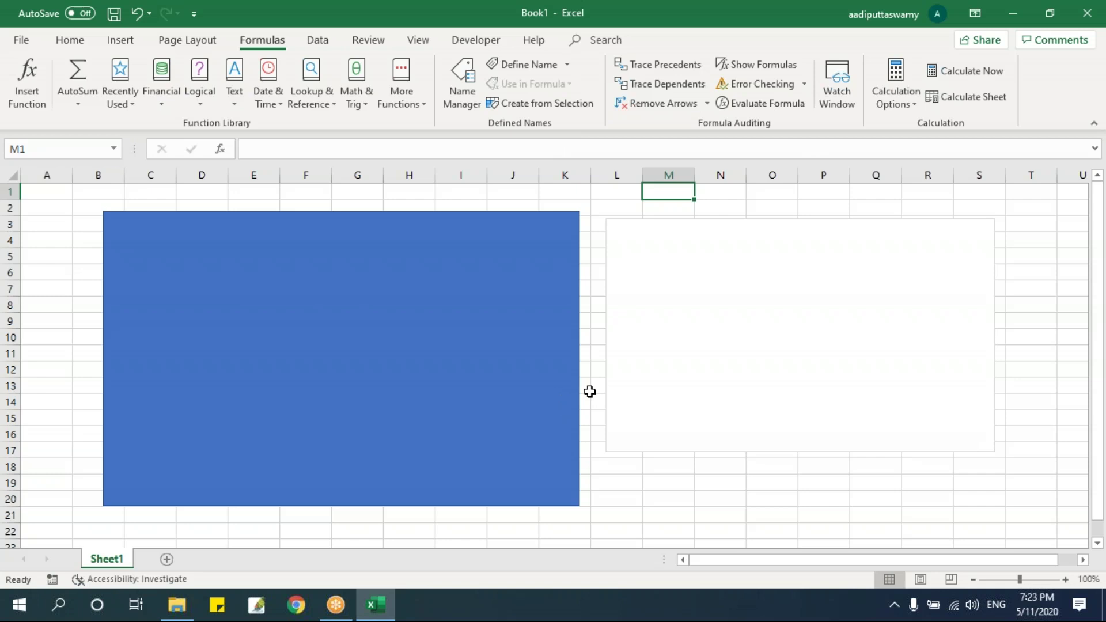
Open Excel Options and display the Customize Ribbon settings
click(22, 41)
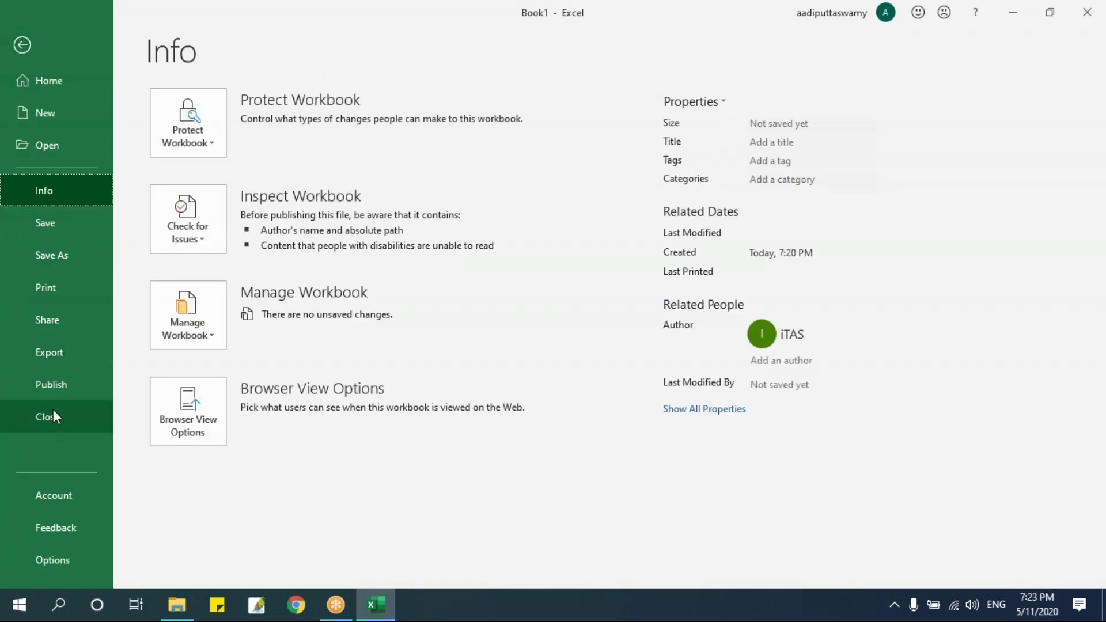
click(64, 561)
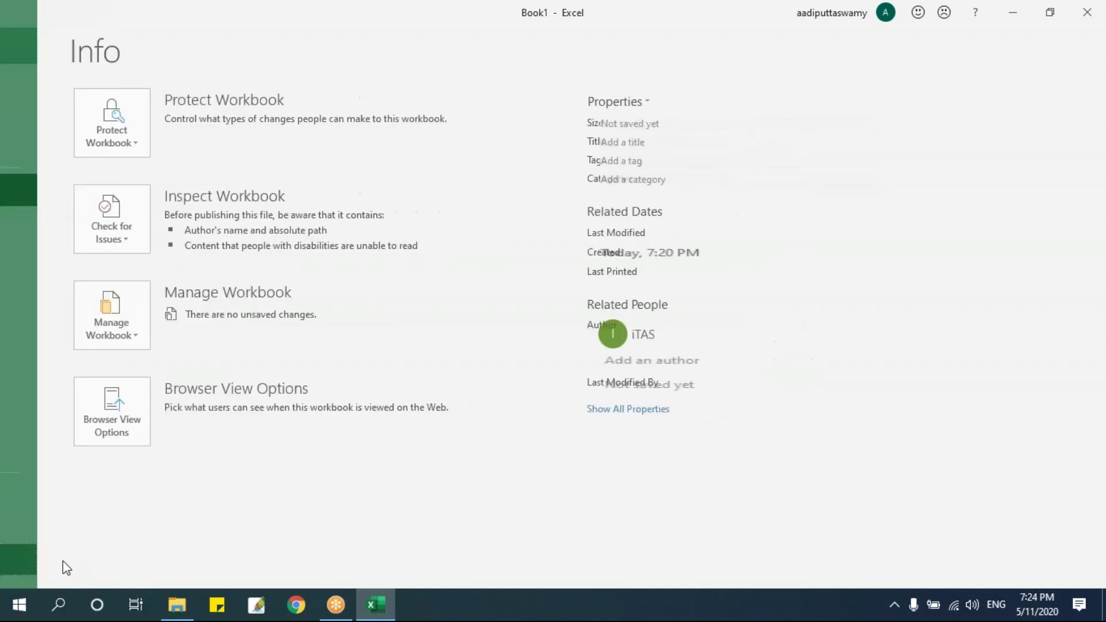
drag(365, 31, 244, 41)
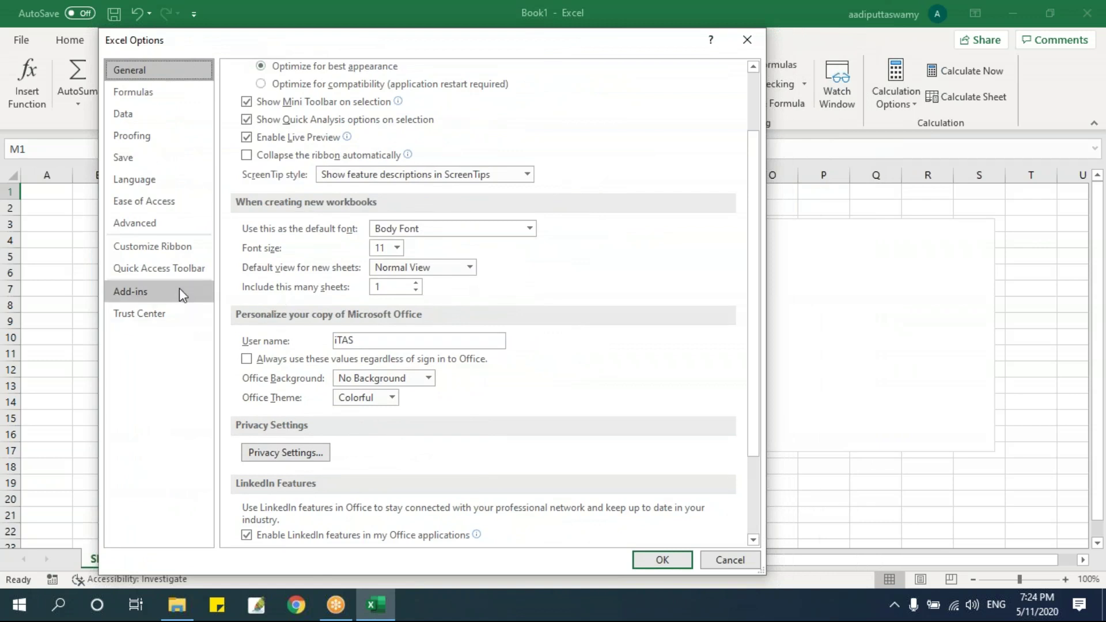
click(175, 252)
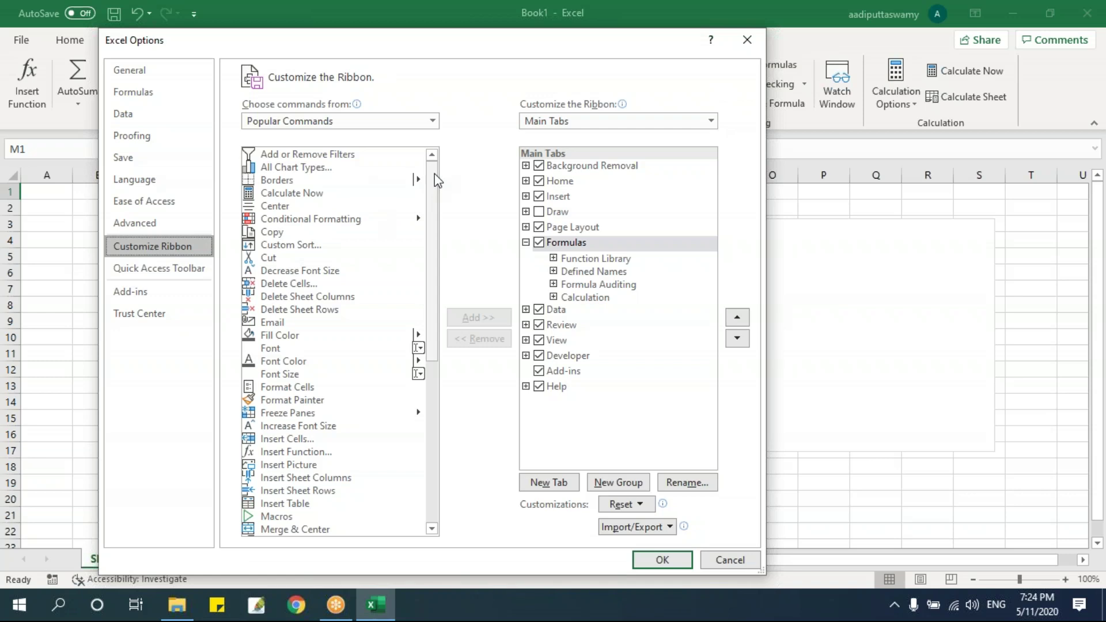
Browse the popular commands and the available command sources, keeping Popular Commands as the chosen source
scroll(435, 190, down, 1)
scroll(434, 399, down, 7)
drag(439, 43, 389, 57)
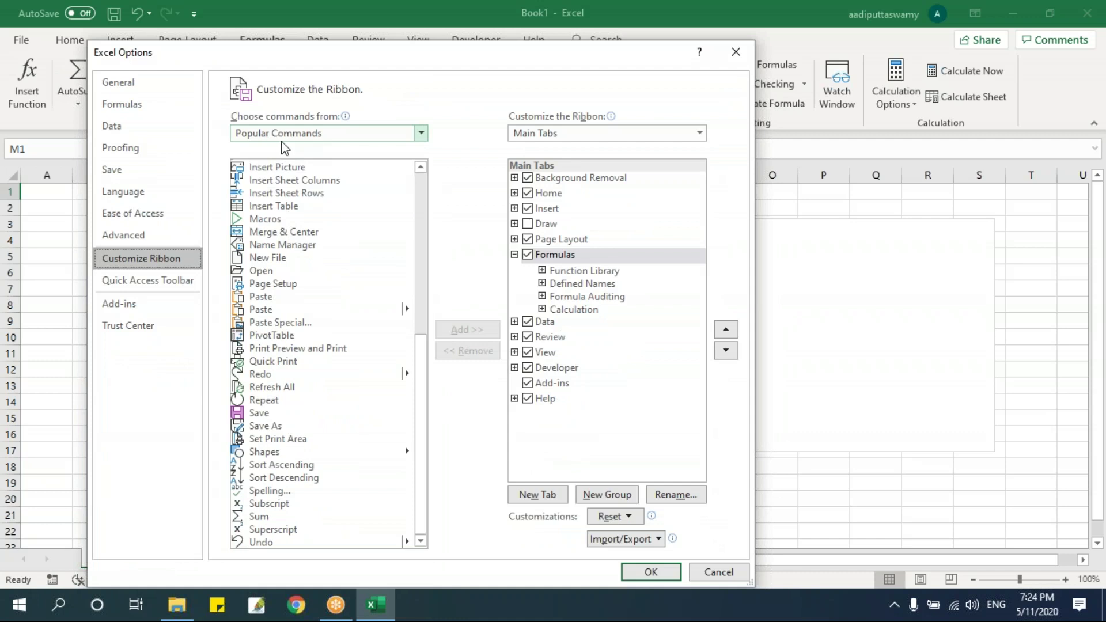
click(420, 134)
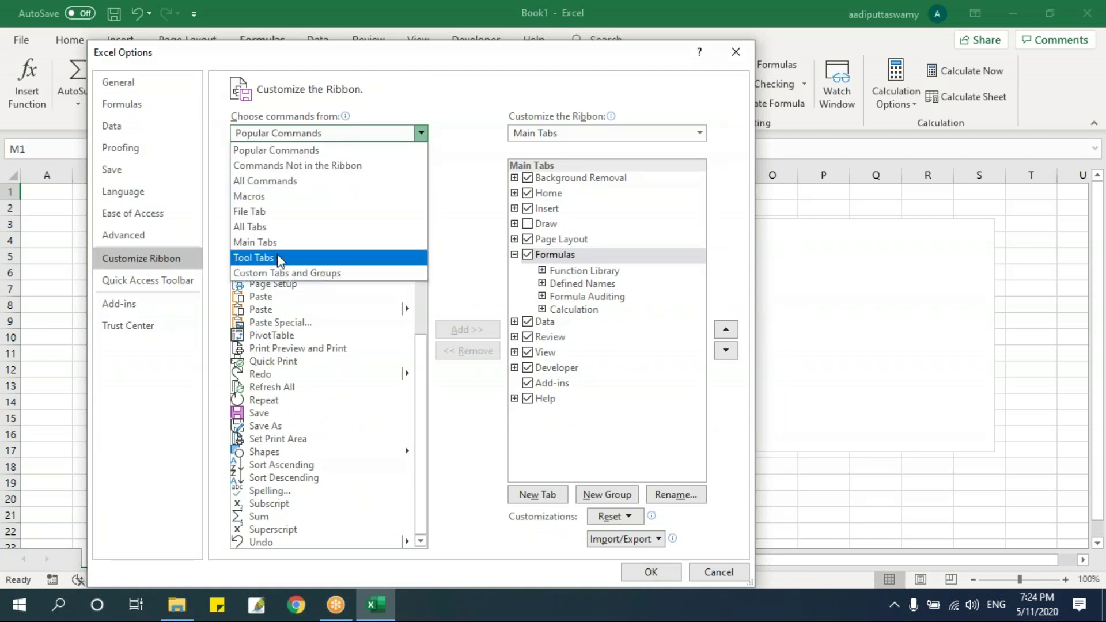
click(301, 151)
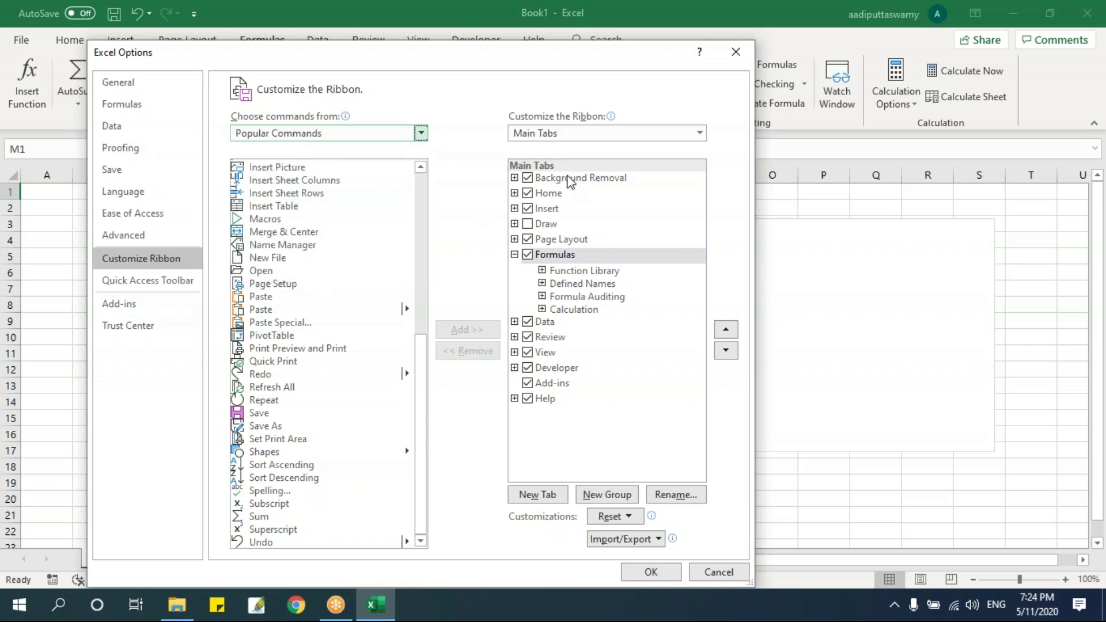
Collapse the Formulas entry in the Main Tabs list, add a new custom tab below it and select the new tab
drag(513, 53, 485, 125)
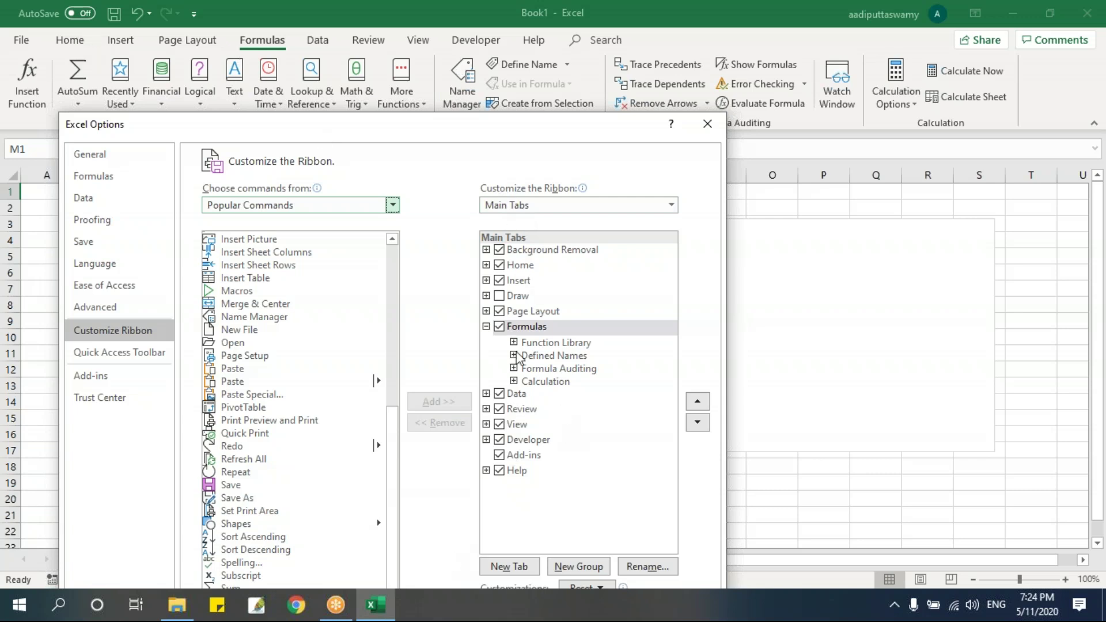
click(486, 327)
drag(505, 133, 572, 61)
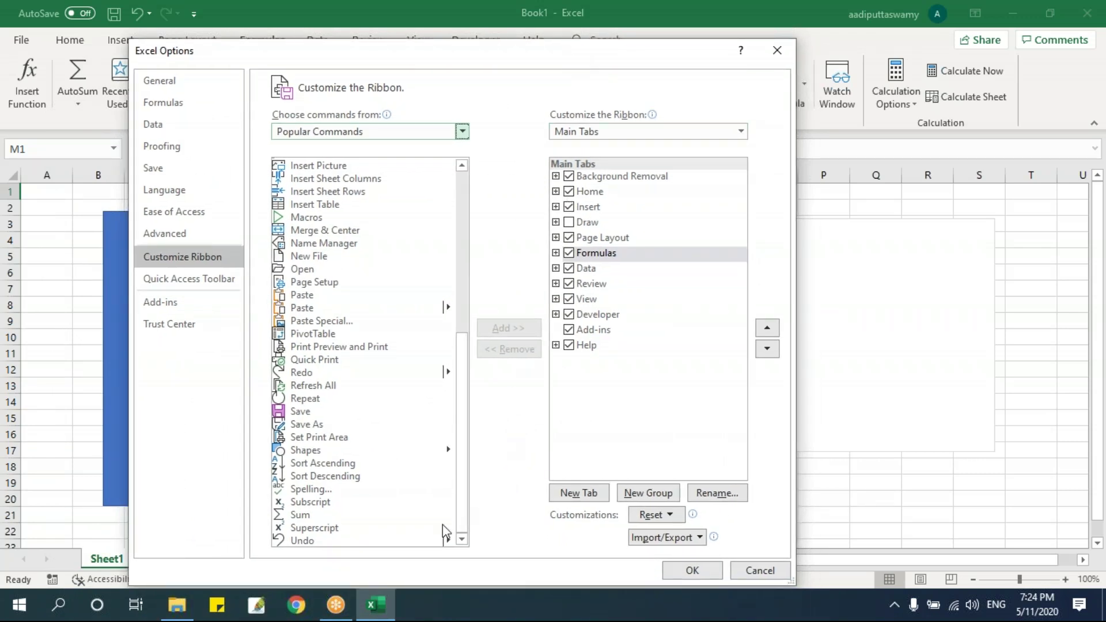
click(578, 494)
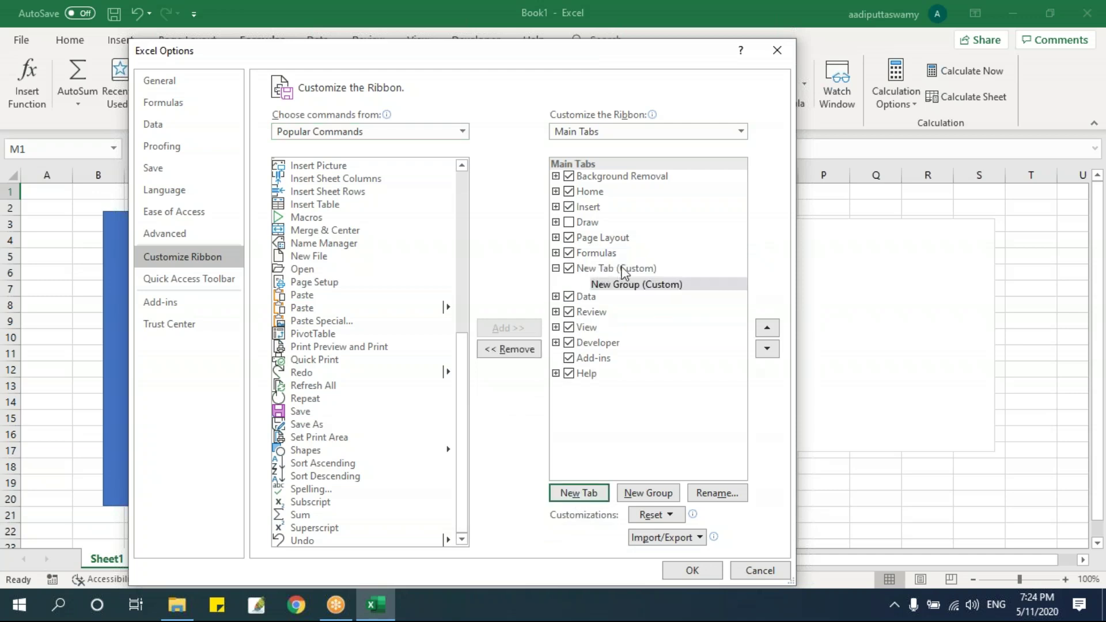
click(624, 273)
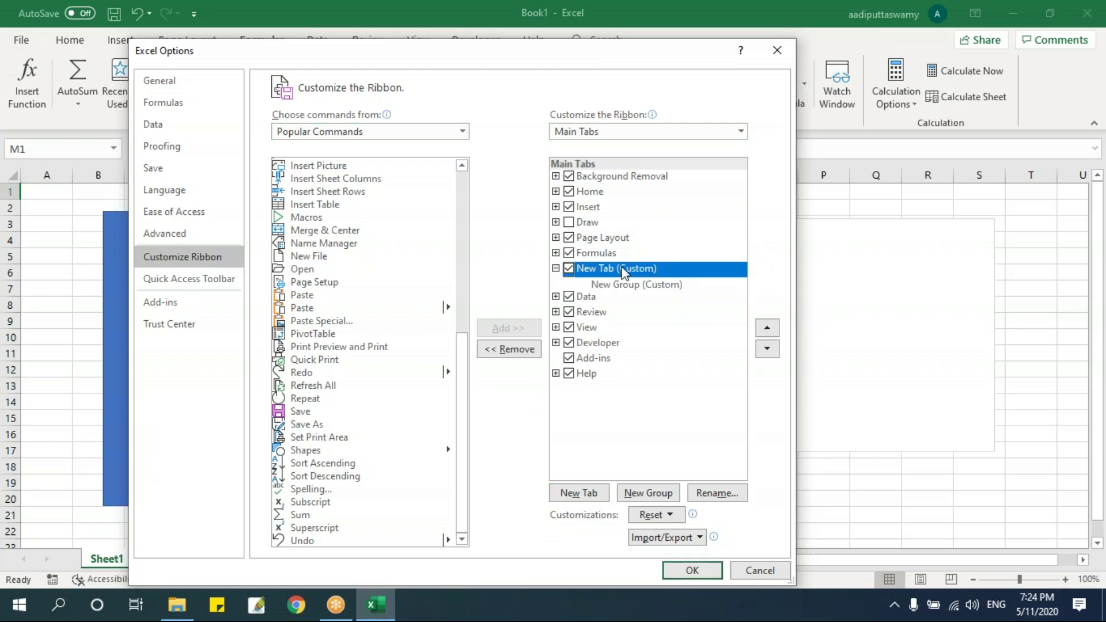
Rename the new custom tab as Excel Online
click(716, 494)
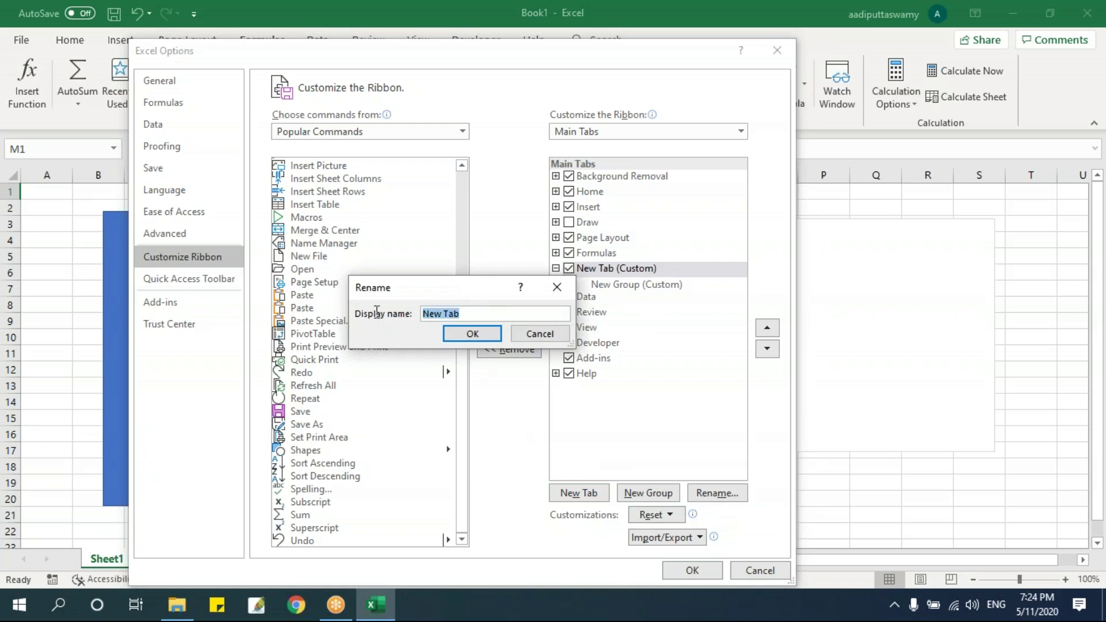
text(Excel Online)
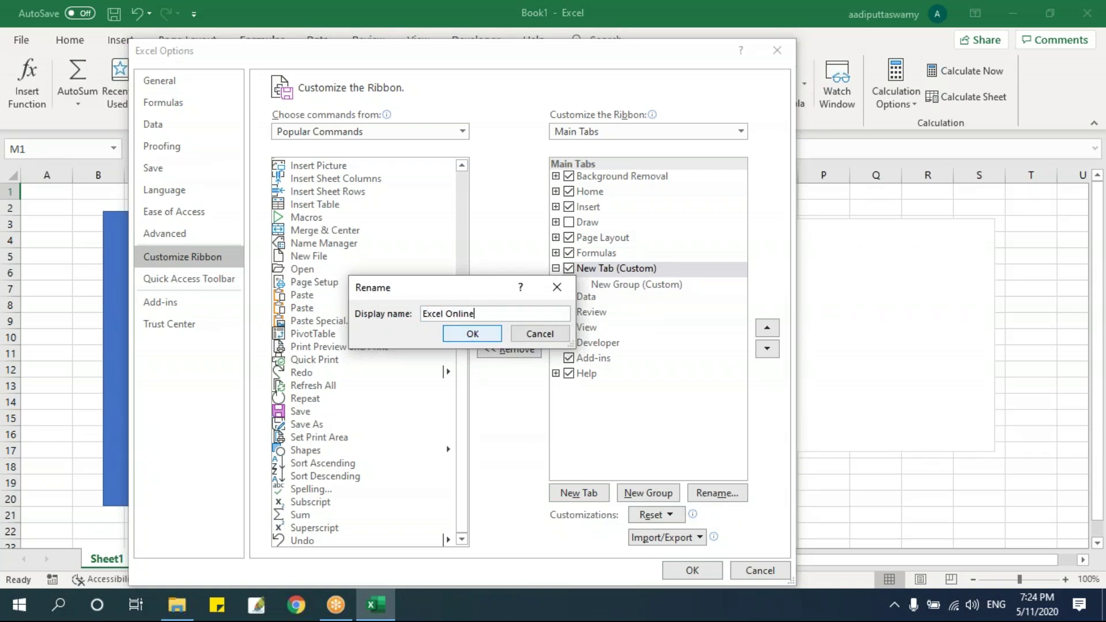
click(485, 334)
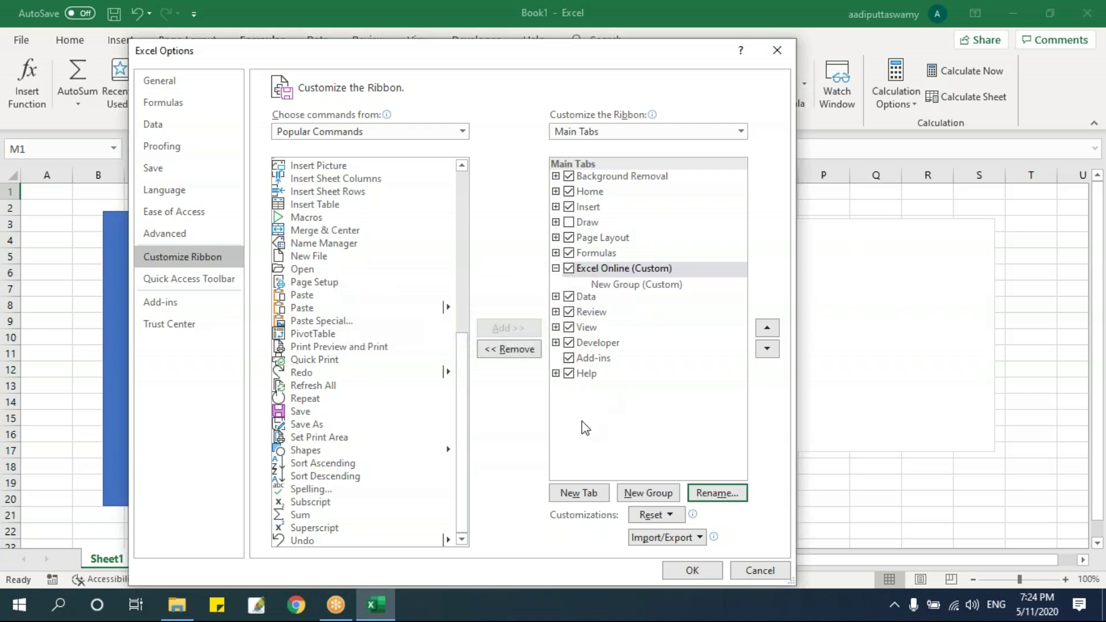
Rename the new group under the Excel Online tab as Group1
click(603, 288)
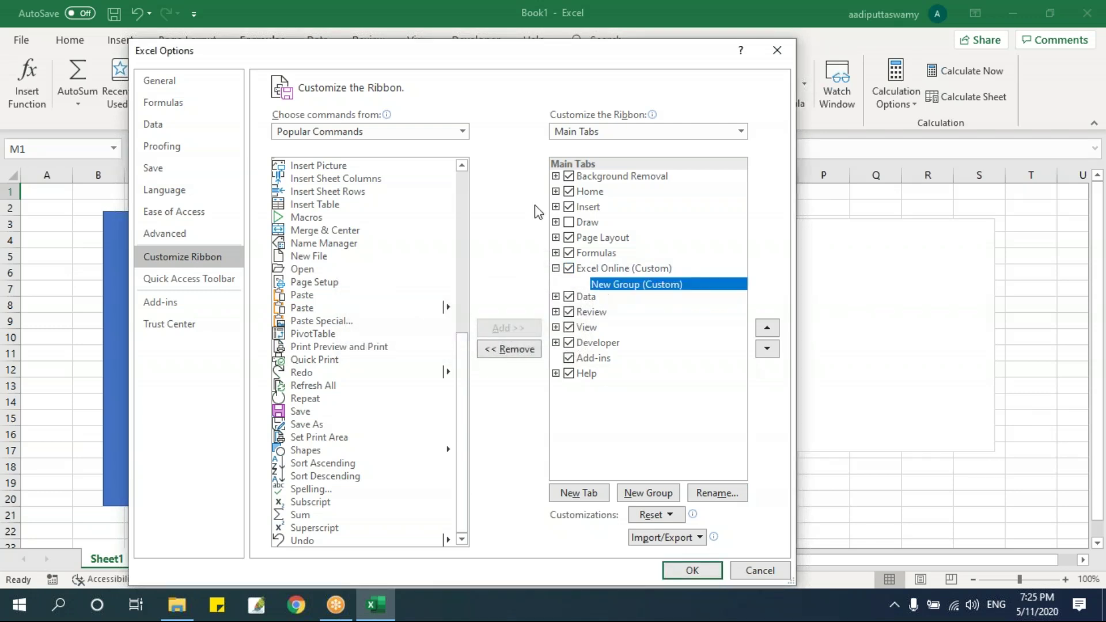
drag(474, 62, 466, 172)
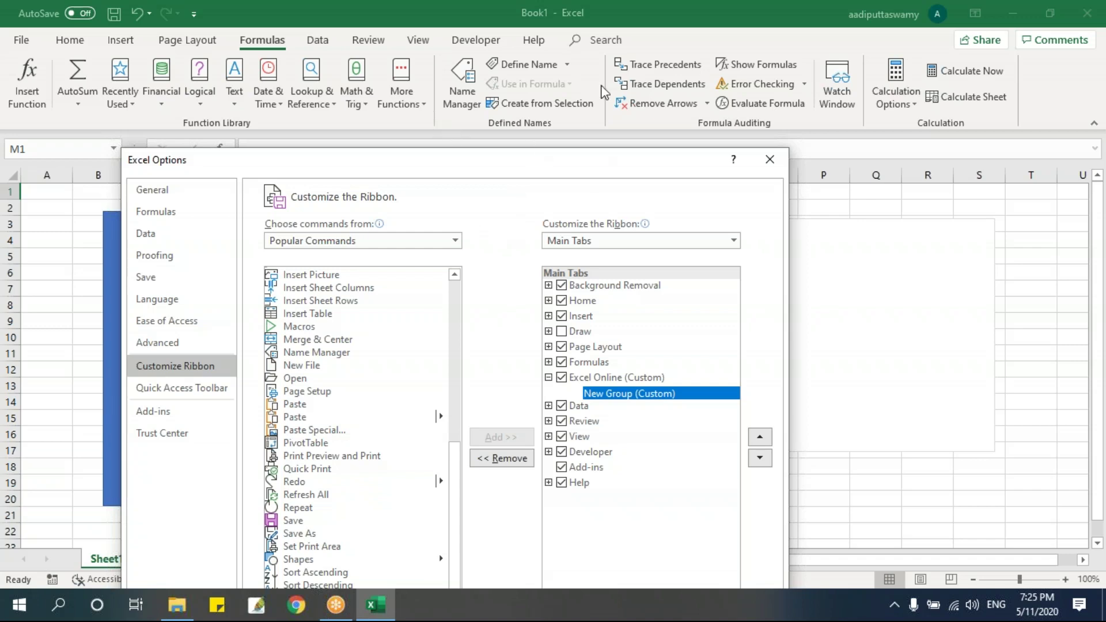
drag(555, 171, 478, 53)
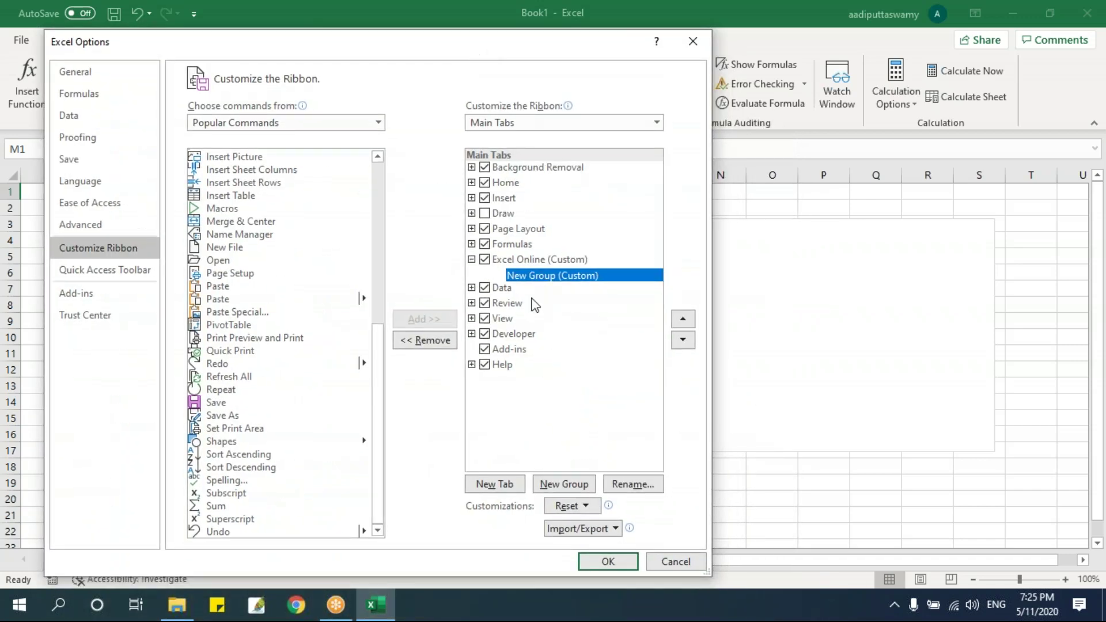
click(633, 485)
click(405, 397)
drag(405, 396, 256, 371)
text(Gropu)
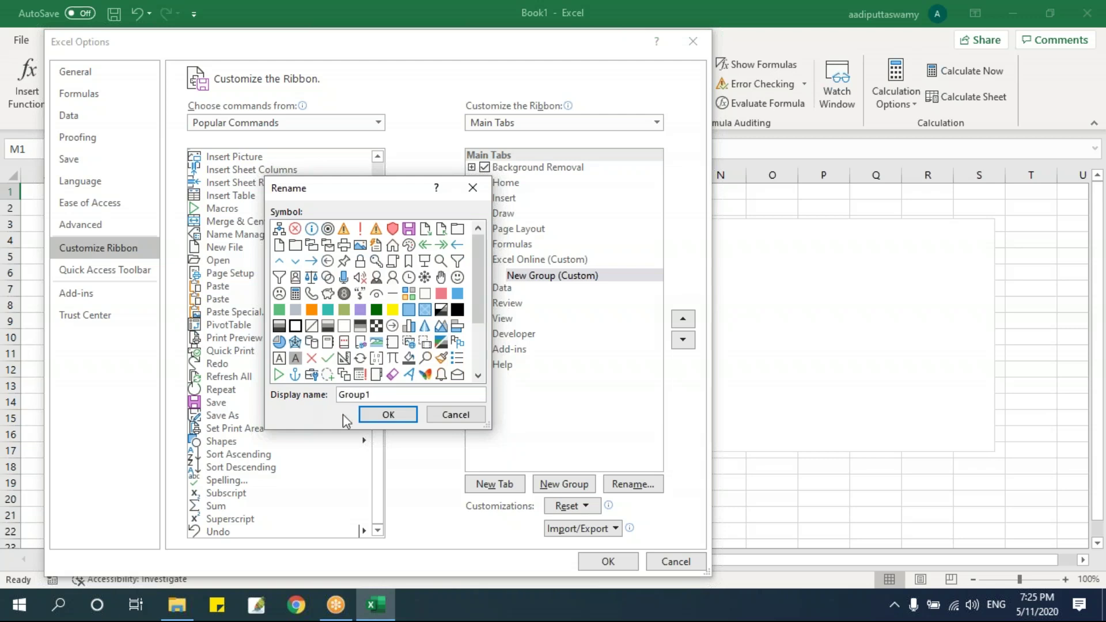
click(387, 414)
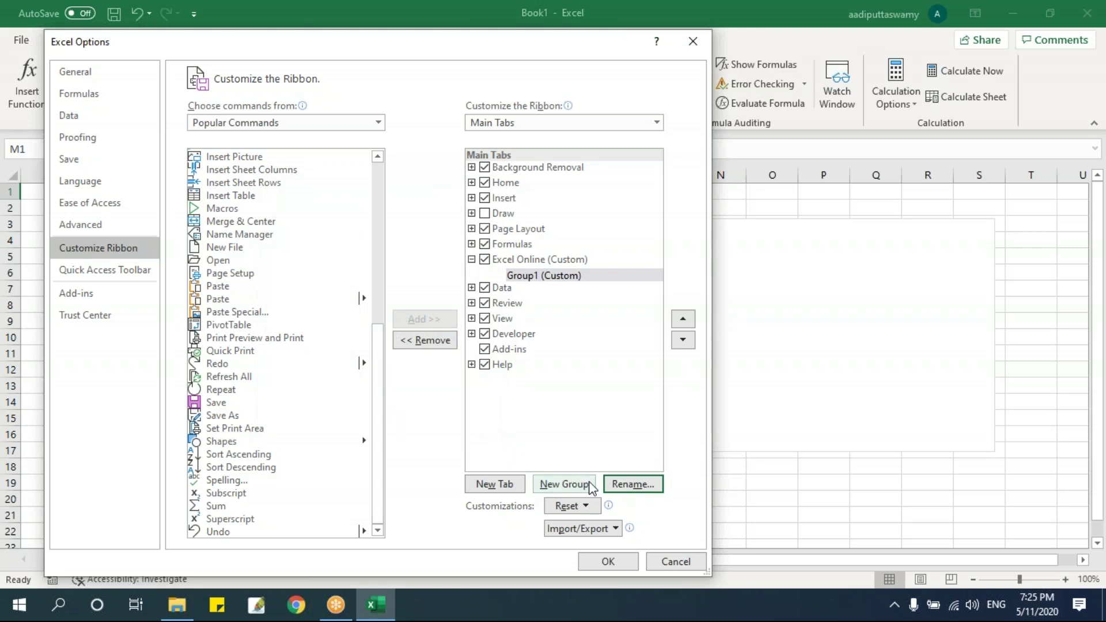
Add a second custom group to the Excel Online tab and name it Group2
click(566, 491)
click(614, 483)
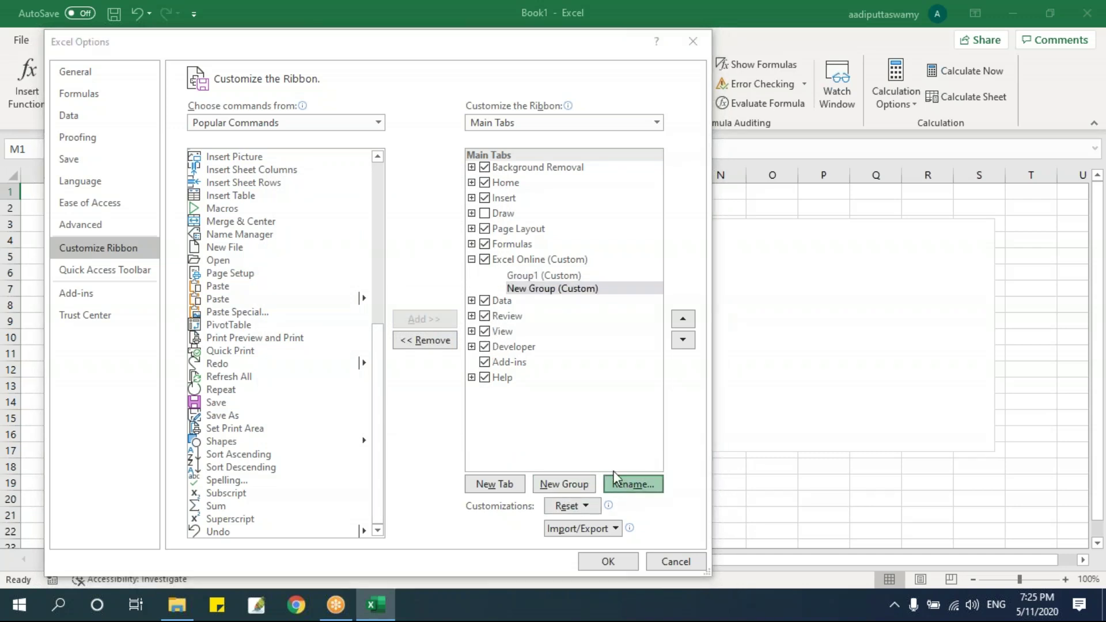
text(Group2)
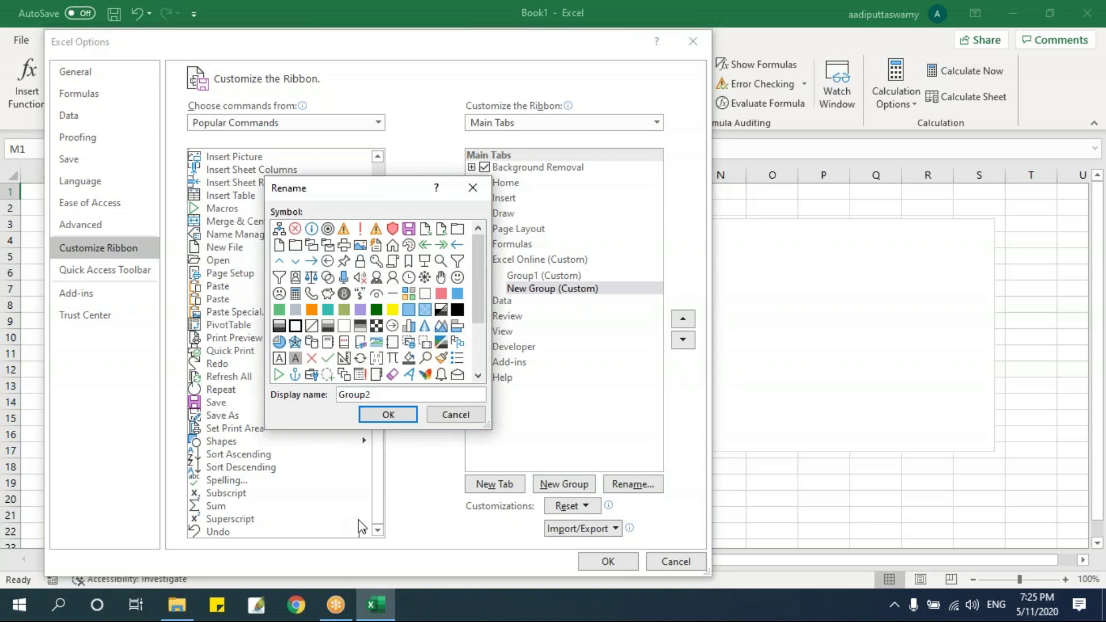
click(388, 415)
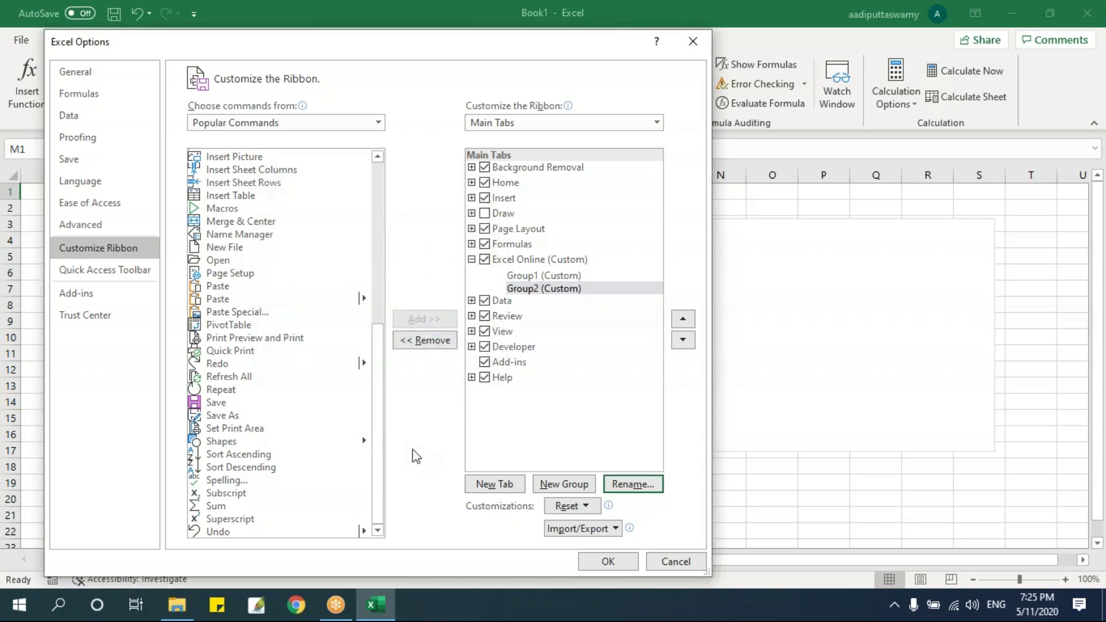
Add the Email, Freeze Panes and Page Setup commands to Group1 of the Excel Online tab
click(548, 277)
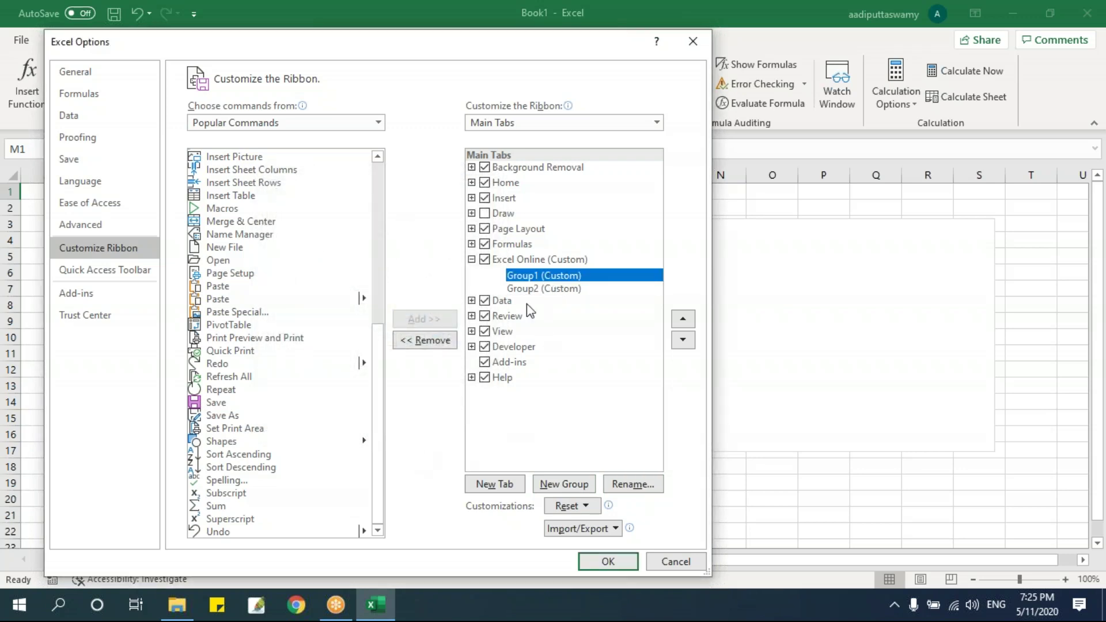
mouse_move(495, 52)
mouse_down()
mouse_move(517, 169)
mouse_move(485, 63)
mouse_up()
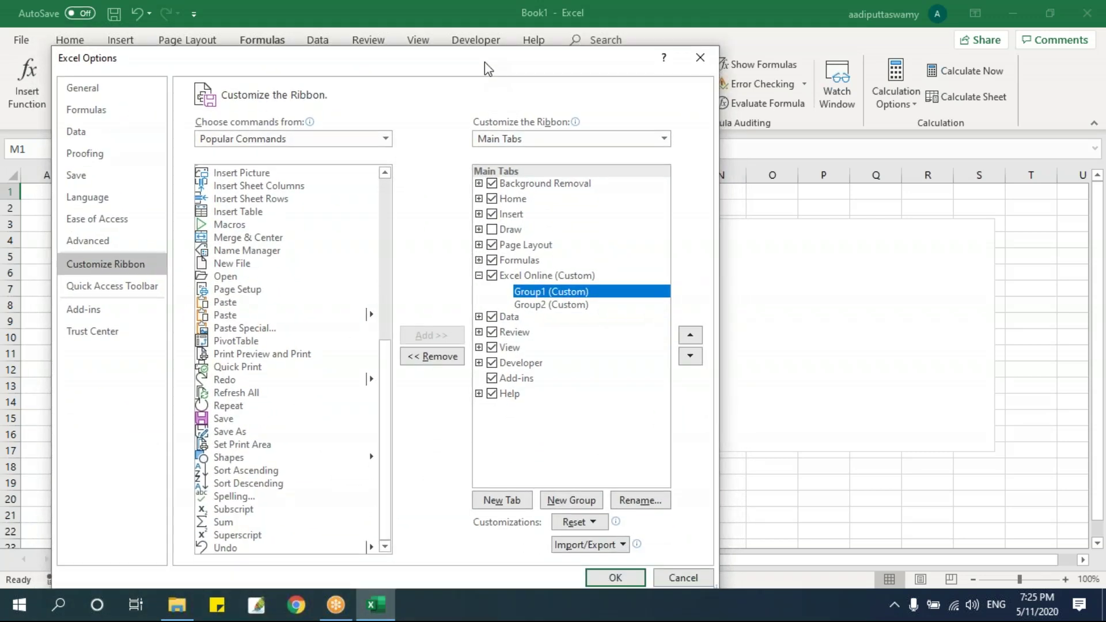
click(385, 270)
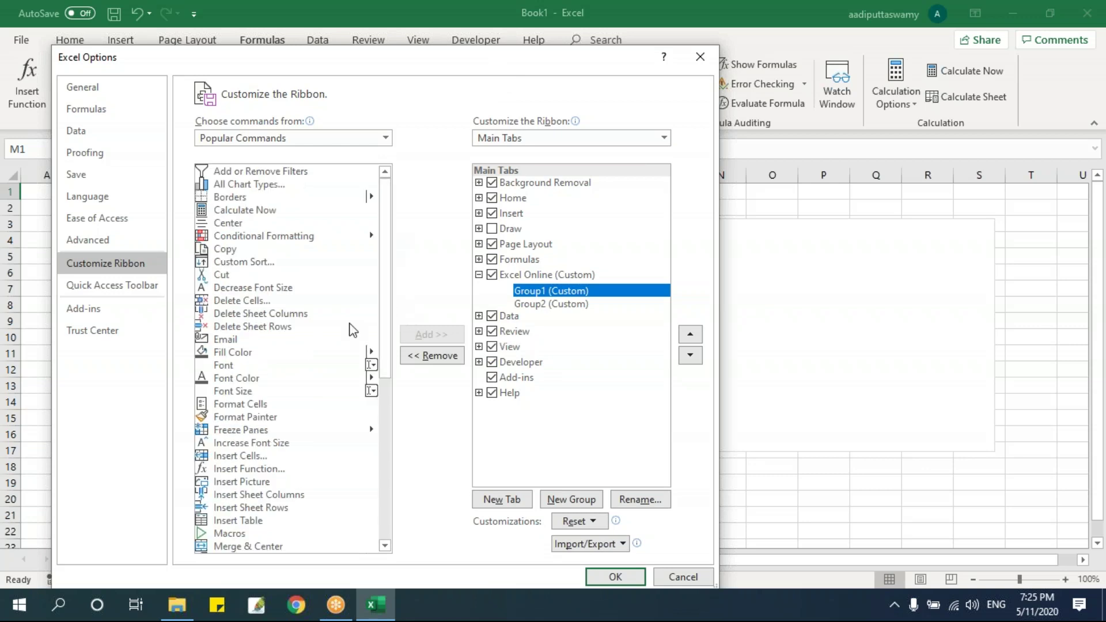
click(238, 339)
click(431, 334)
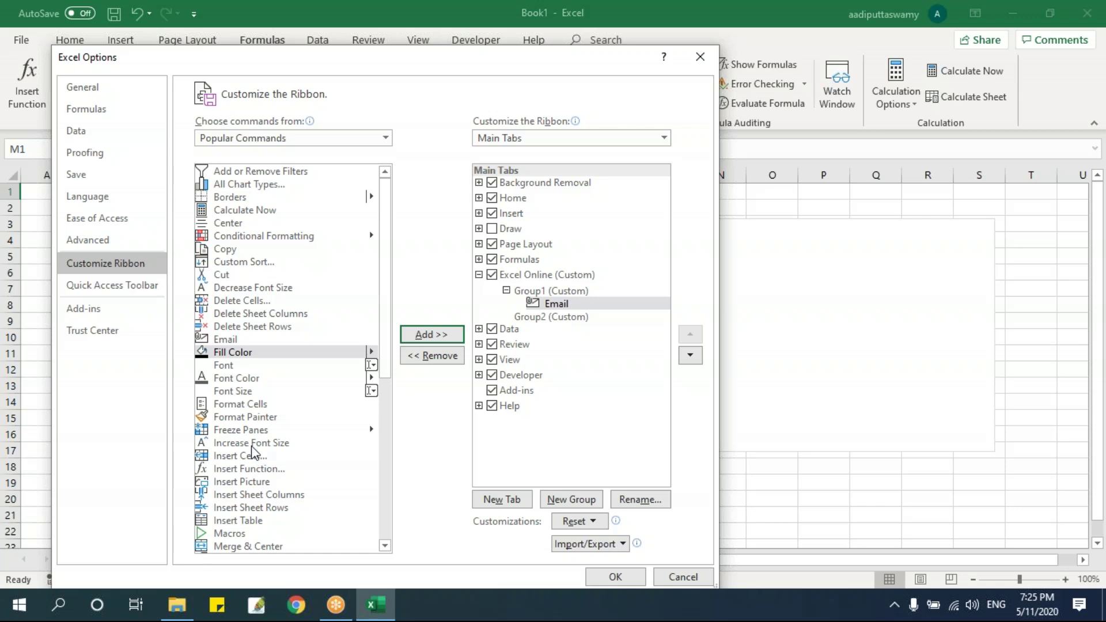
click(257, 432)
click(421, 335)
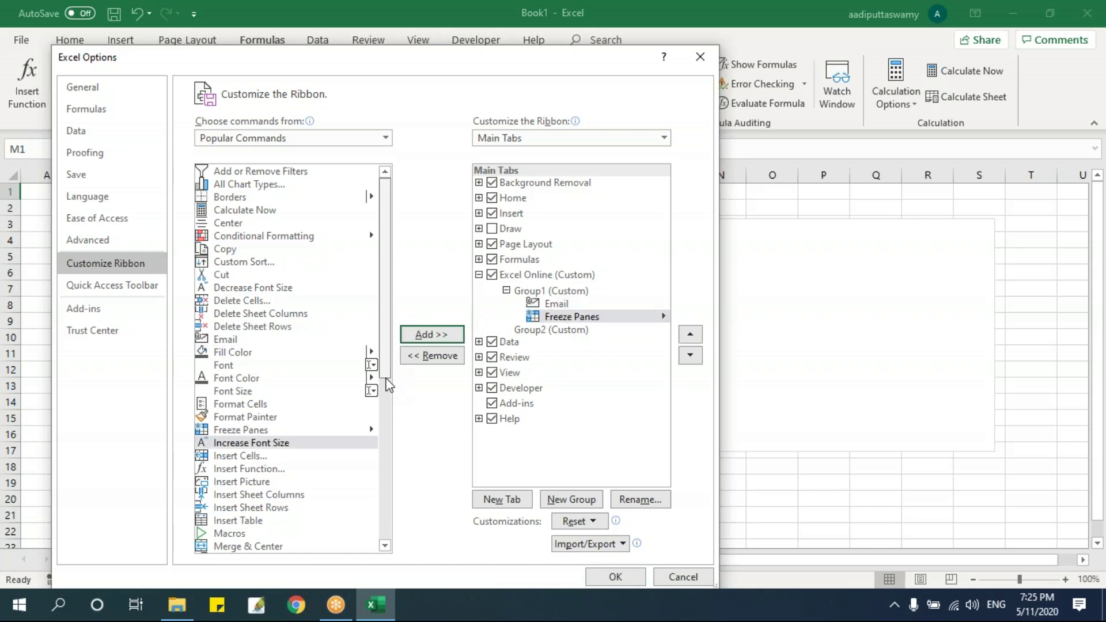
scroll(241, 392, down, 6)
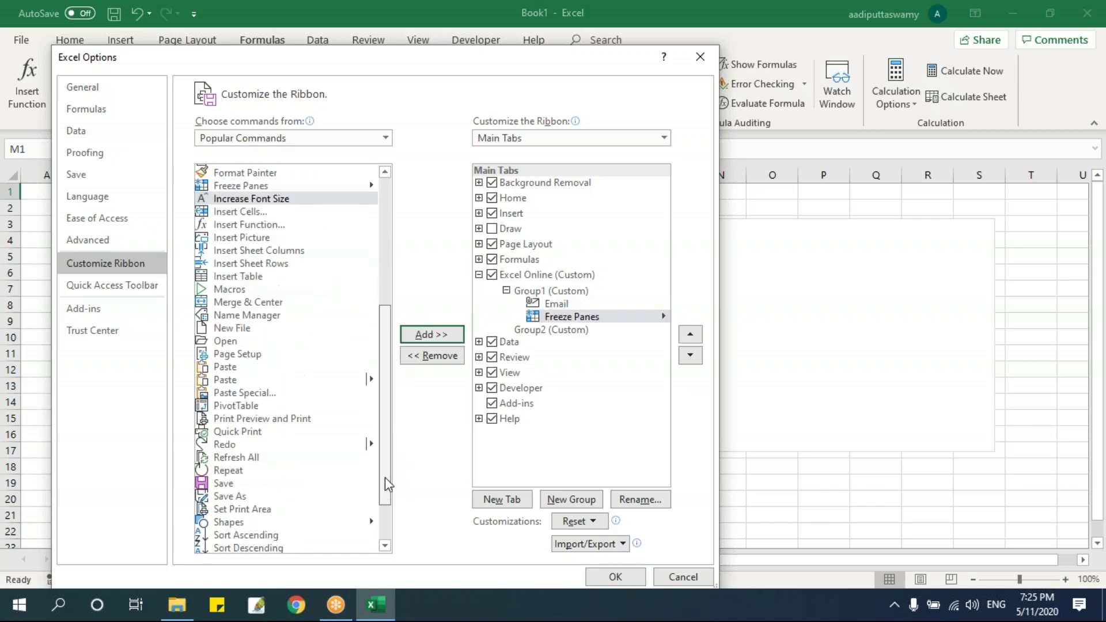
click(245, 353)
click(413, 340)
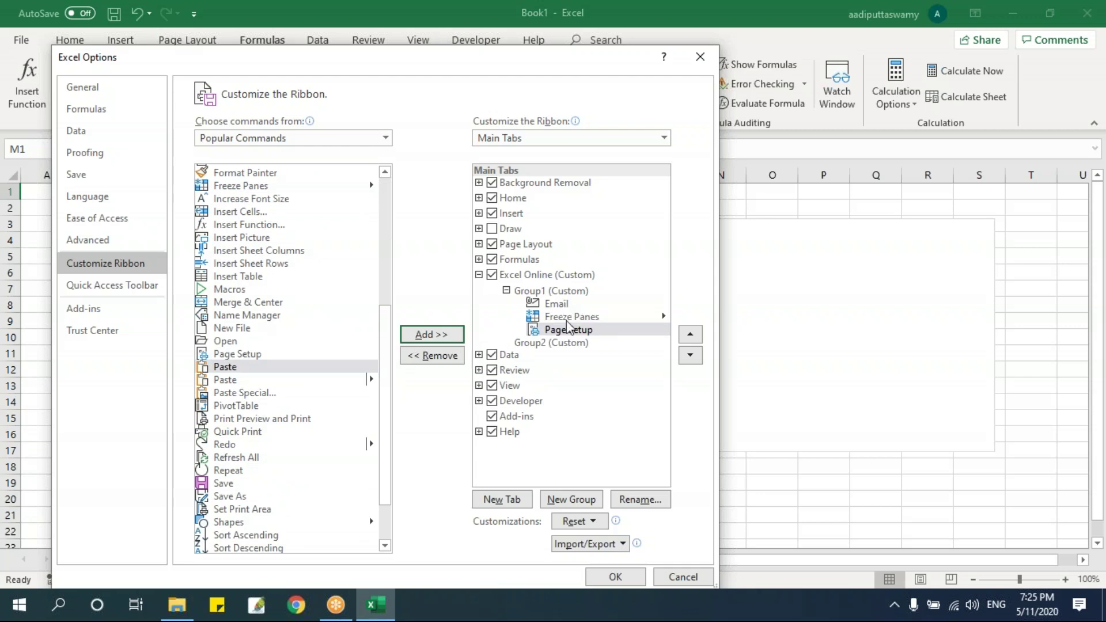
Add the Set Print Area, Spelling and Name Manager commands to Group2 of the Excel Online tab
click(572, 344)
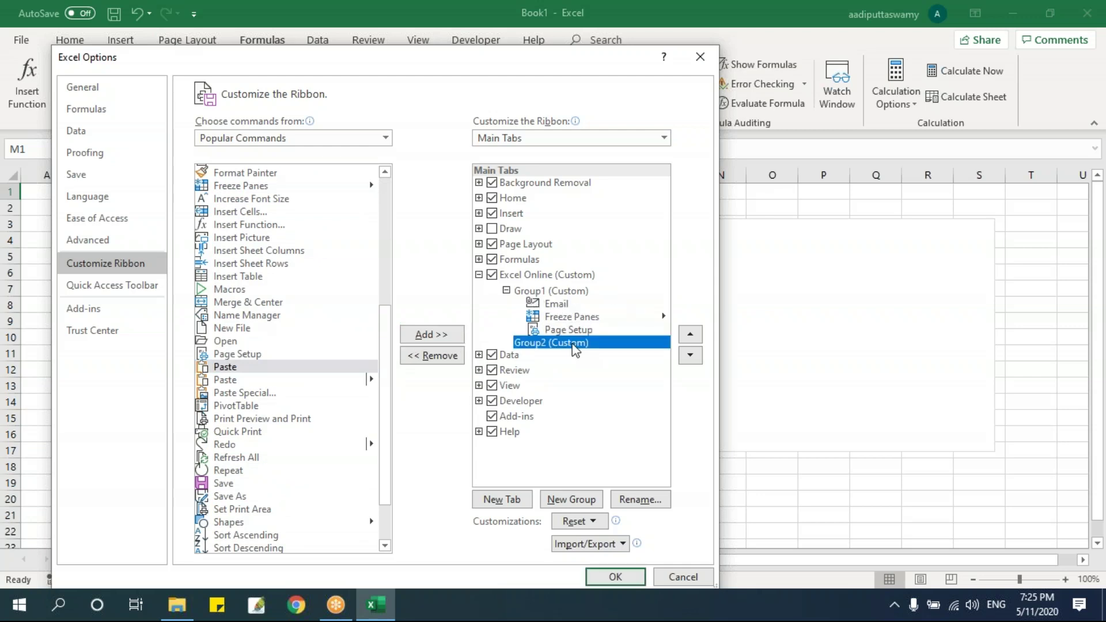
scroll(382, 403, down, 2)
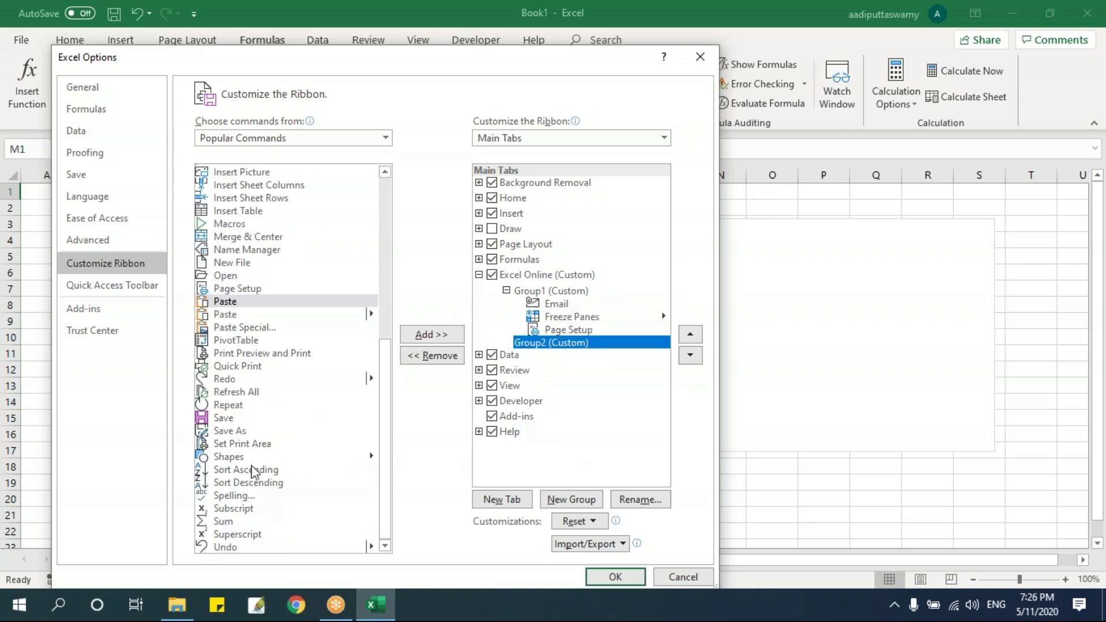
click(251, 444)
click(431, 334)
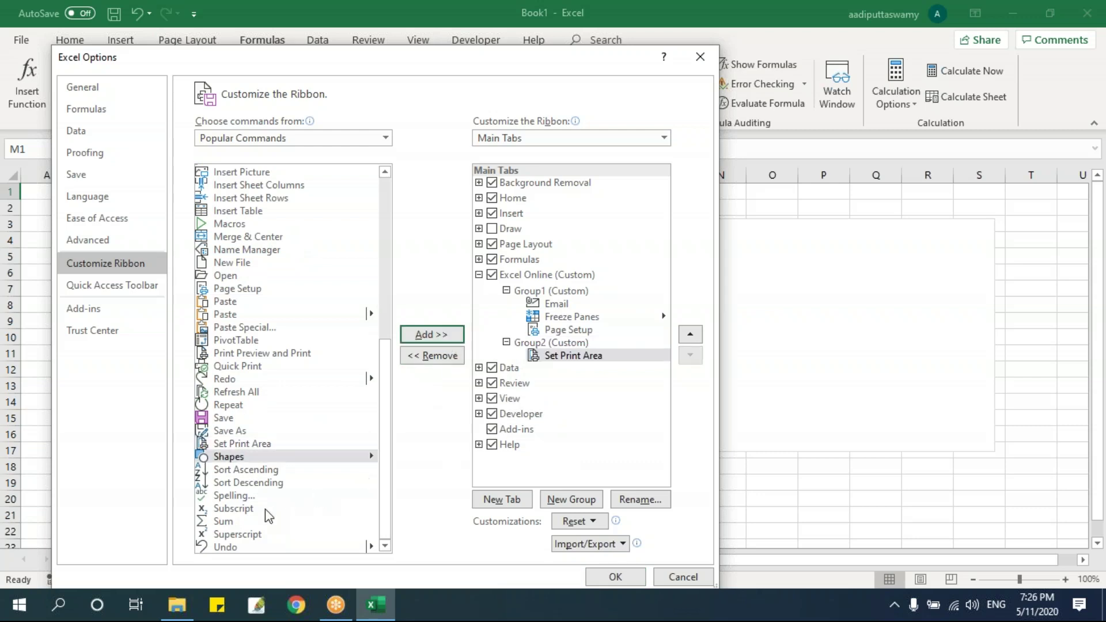
click(264, 495)
click(431, 334)
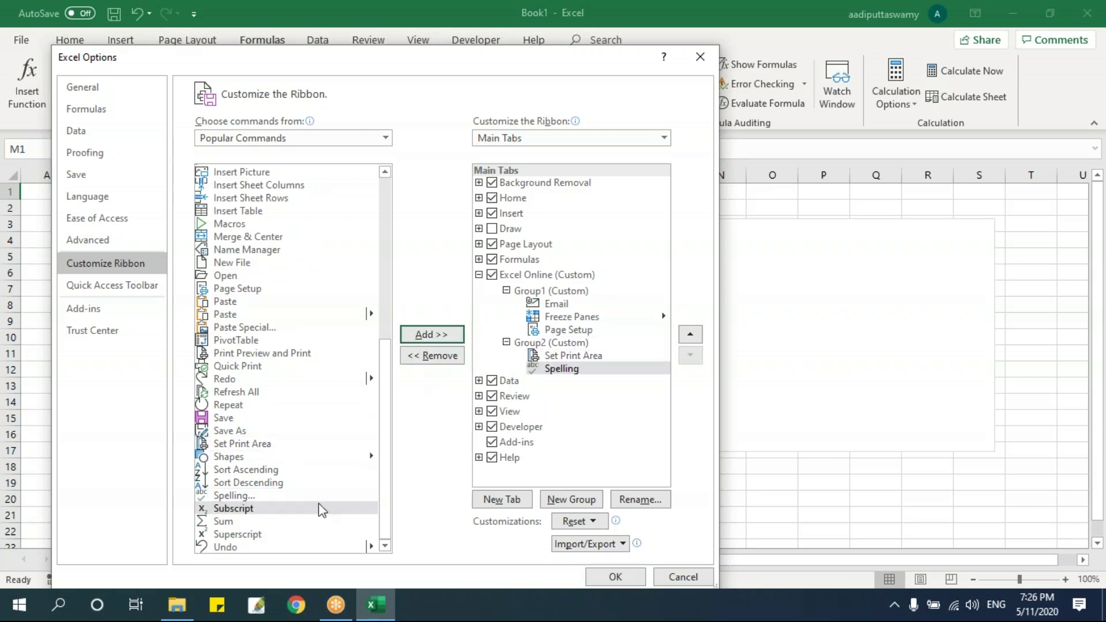
click(255, 251)
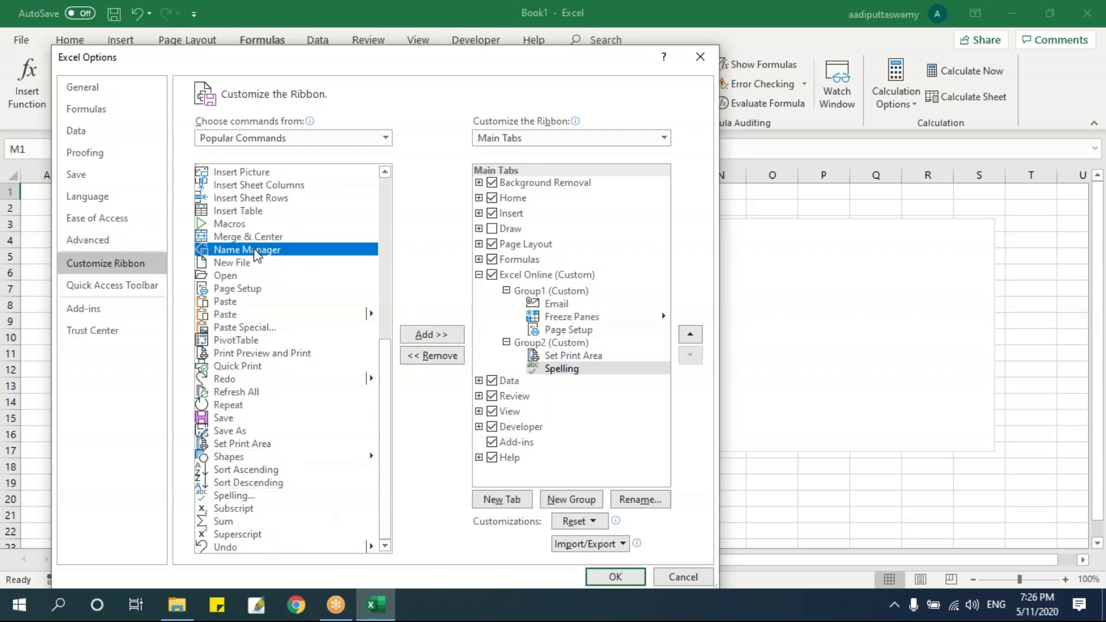
click(429, 334)
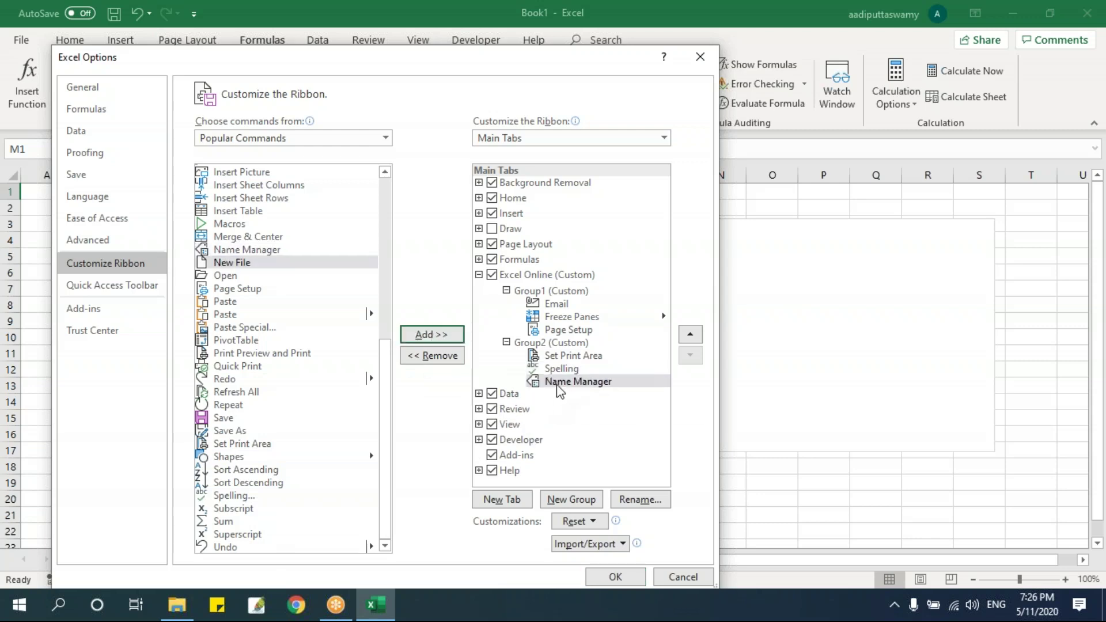
Apply the ribbon customization and display the commands of the new Excel Online tab
click(614, 576)
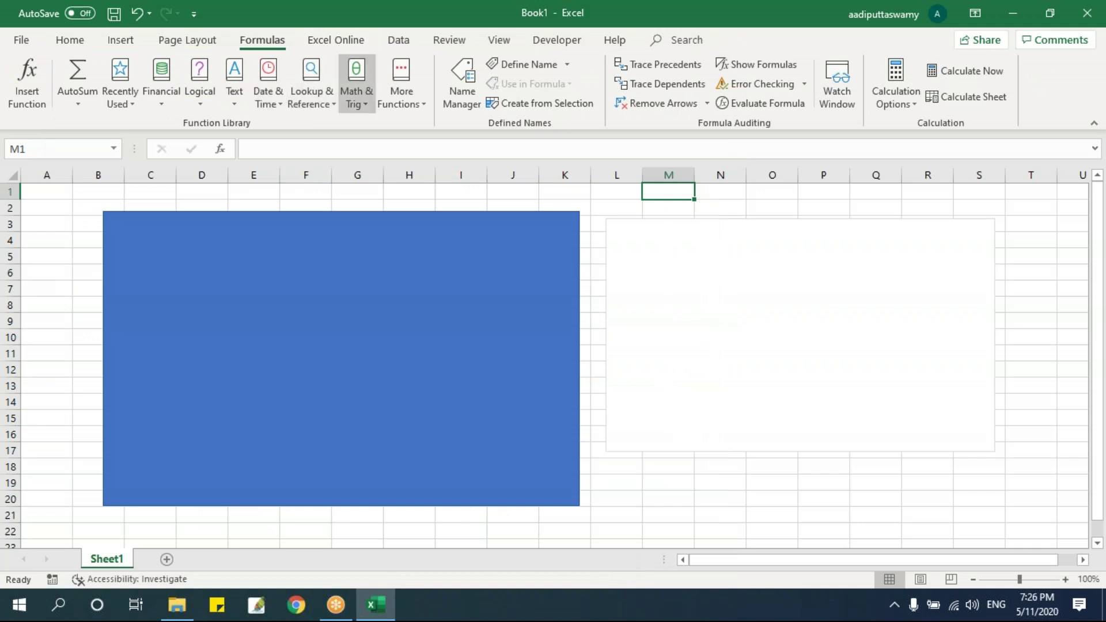
click(595, 206)
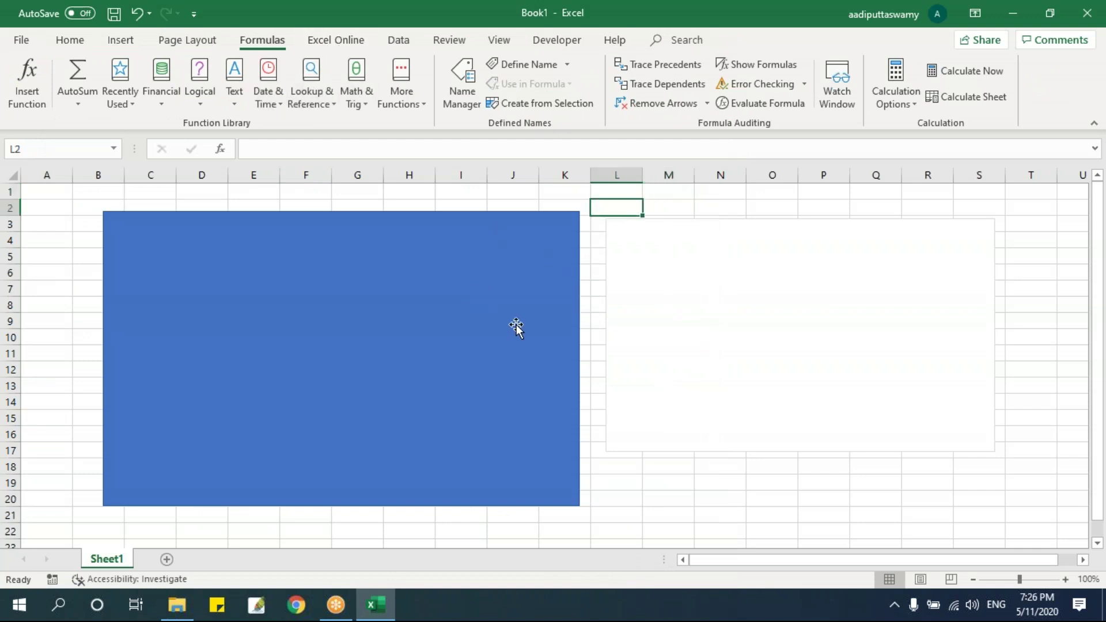
click(340, 40)
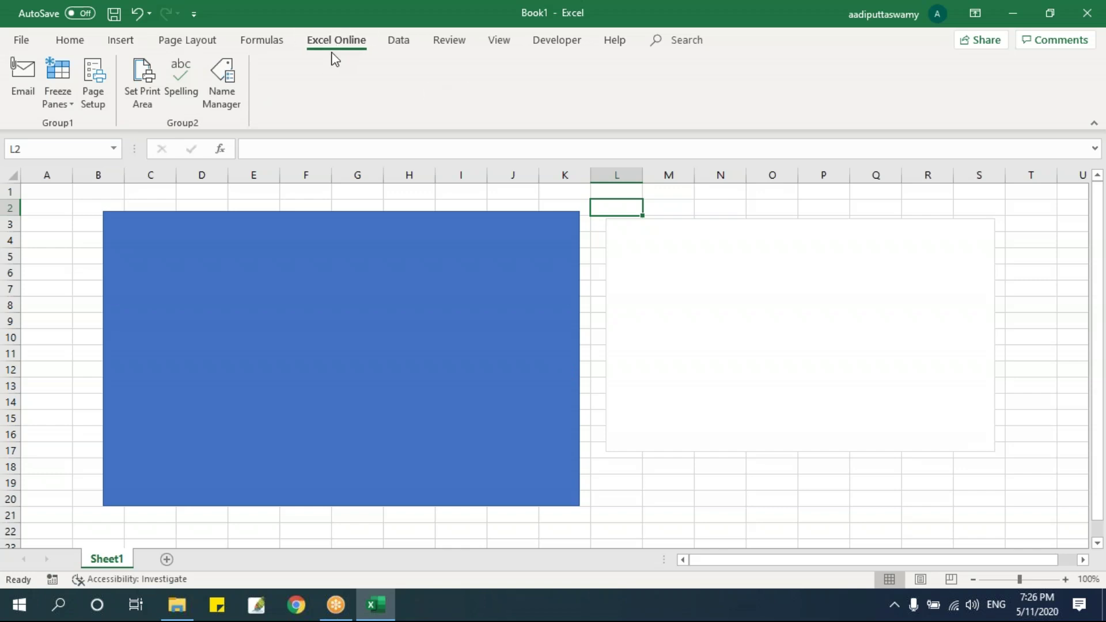
Reopen Excel Options and display the Customize Ribbon settings
click(23, 43)
click(64, 565)
click(272, 215)
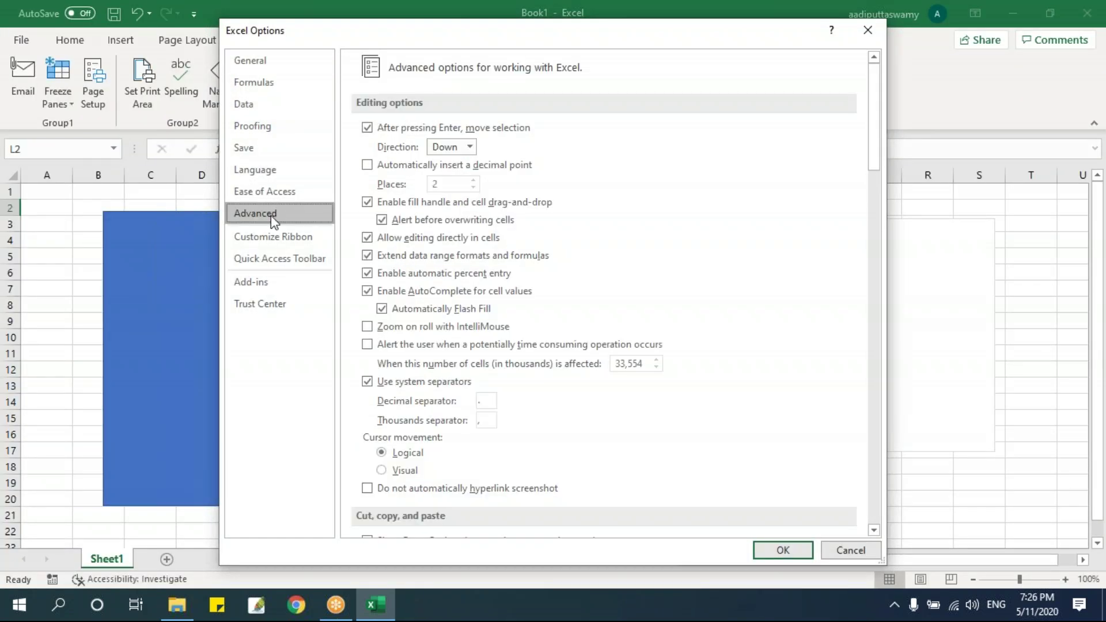
click(273, 238)
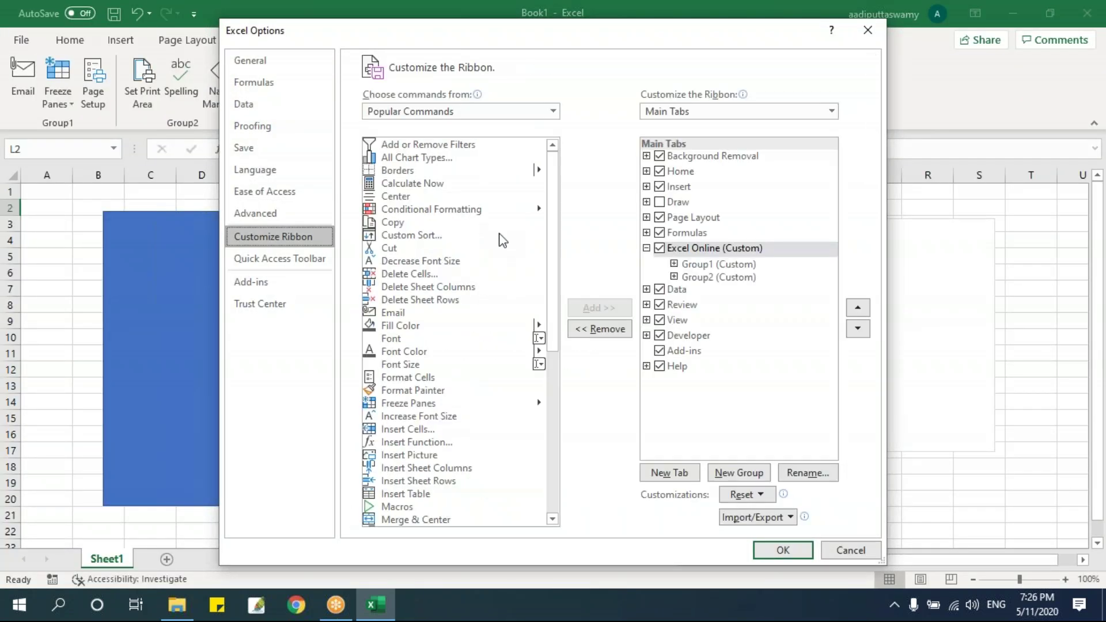
Remove the Name Manager command from Group2 and the Freeze Panes command from Group1
click(720, 250)
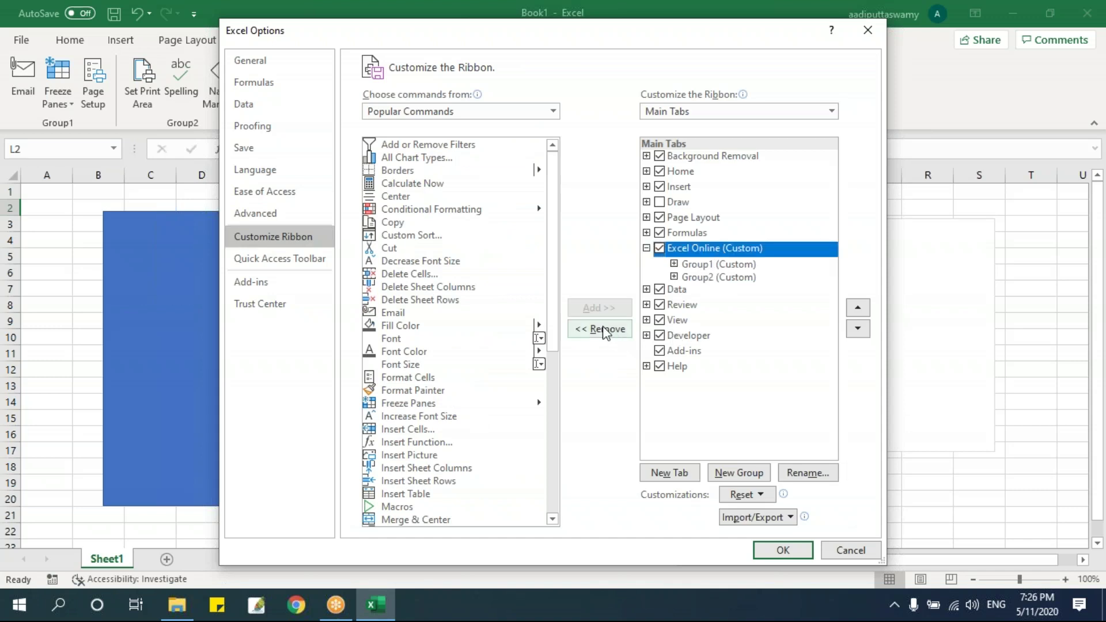
click(673, 277)
click(743, 318)
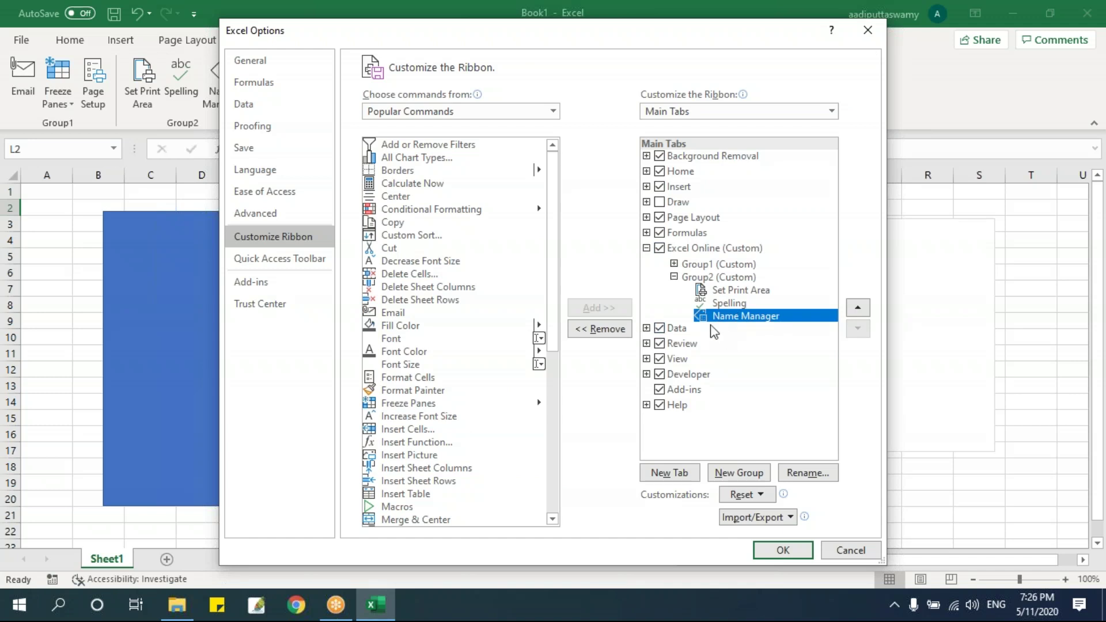
click(610, 334)
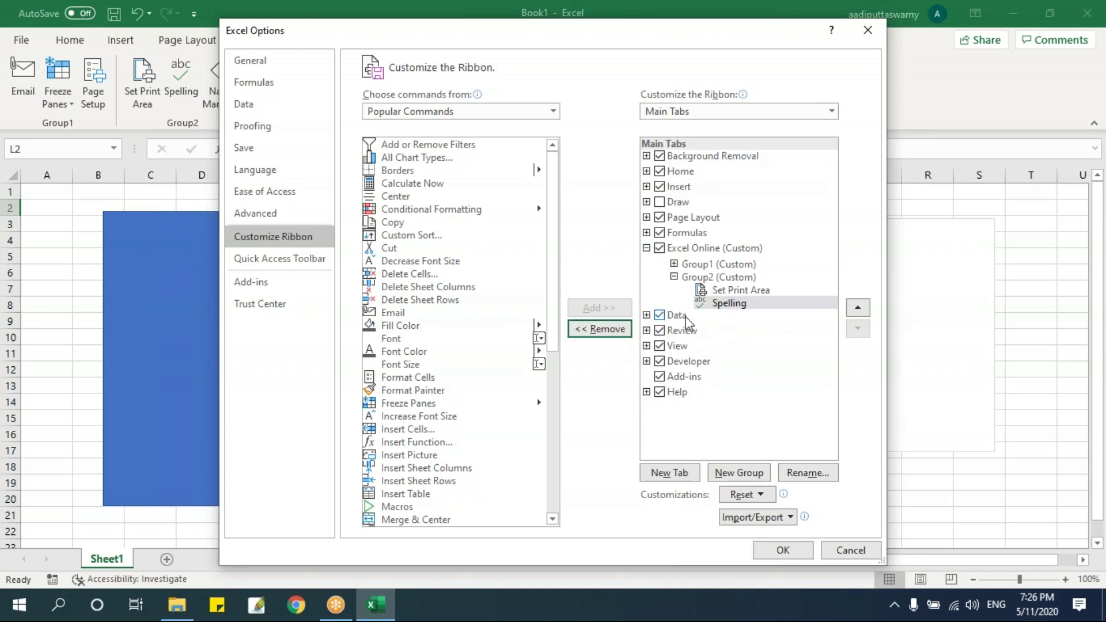
click(674, 264)
click(726, 291)
click(599, 329)
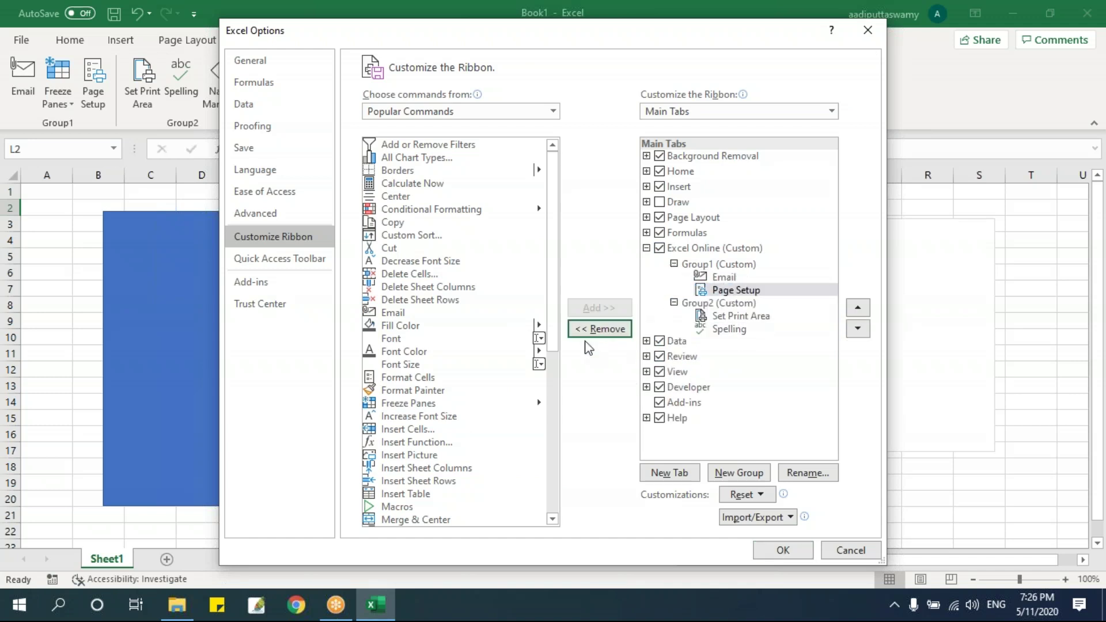
Remove the whole Group2 from the Excel Online custom tab
click(722, 303)
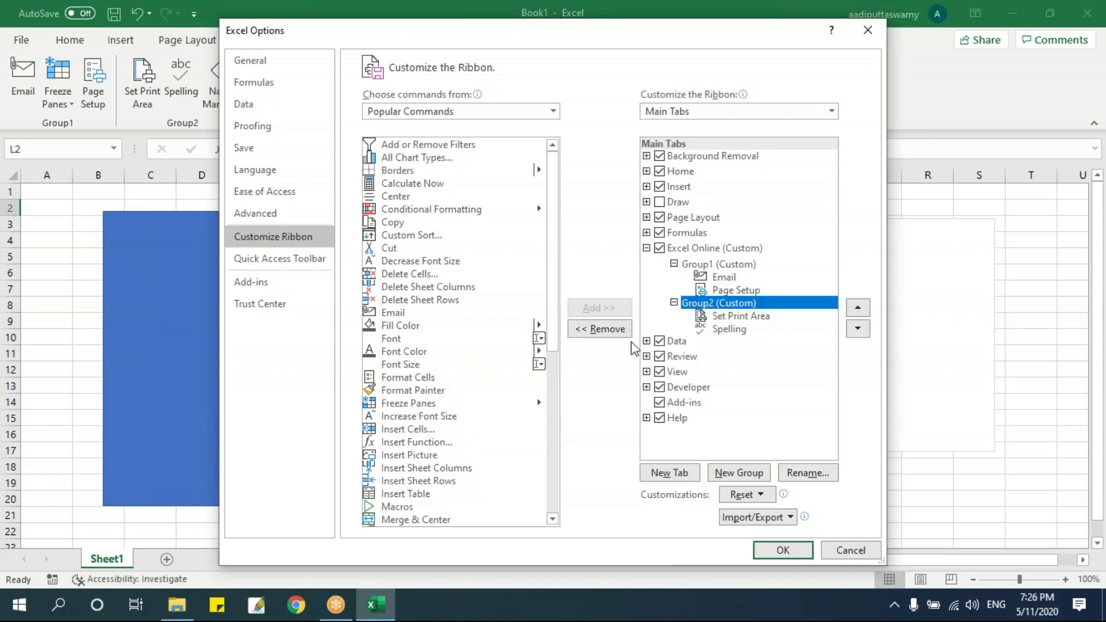
click(600, 331)
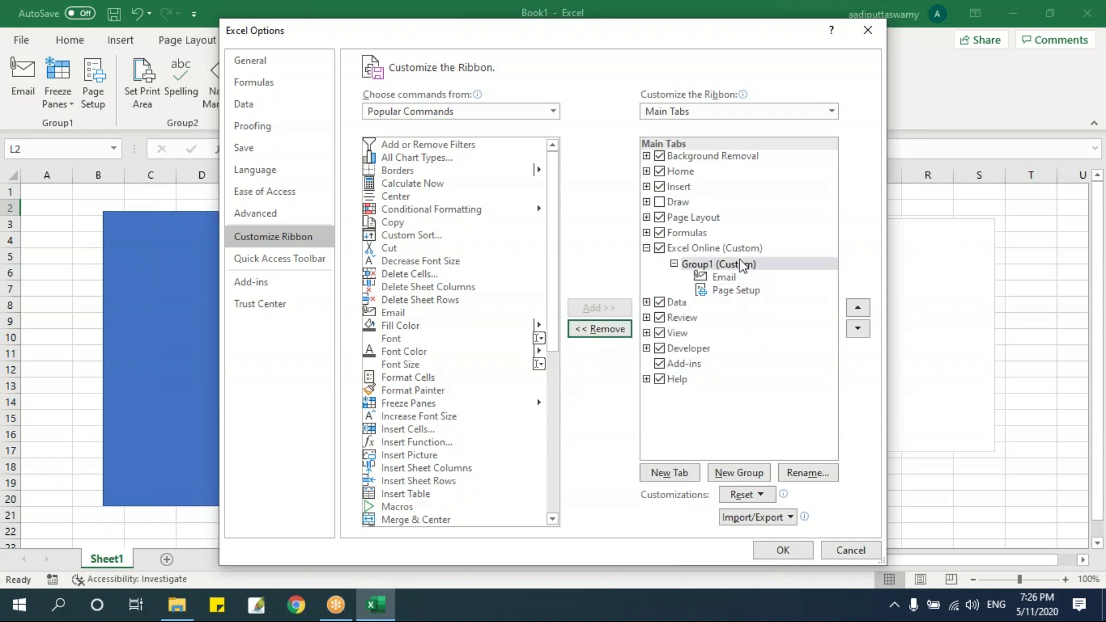
Remove the entire Excel Online custom tab from the ribbon, view the options for resetting customizations, and apply the changes
click(714, 248)
click(609, 333)
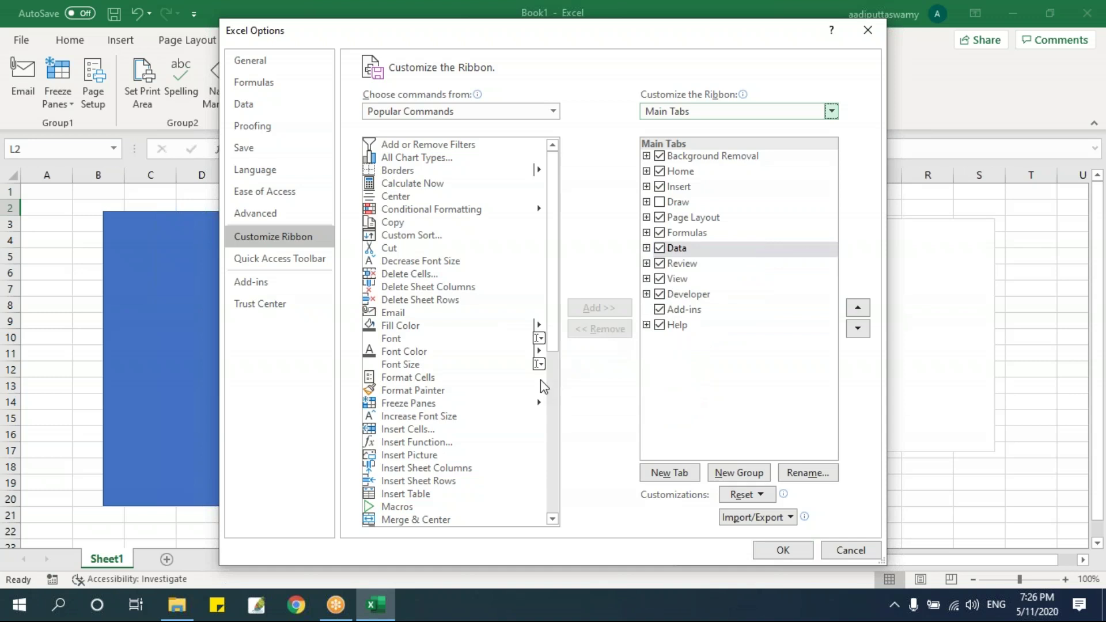
click(761, 496)
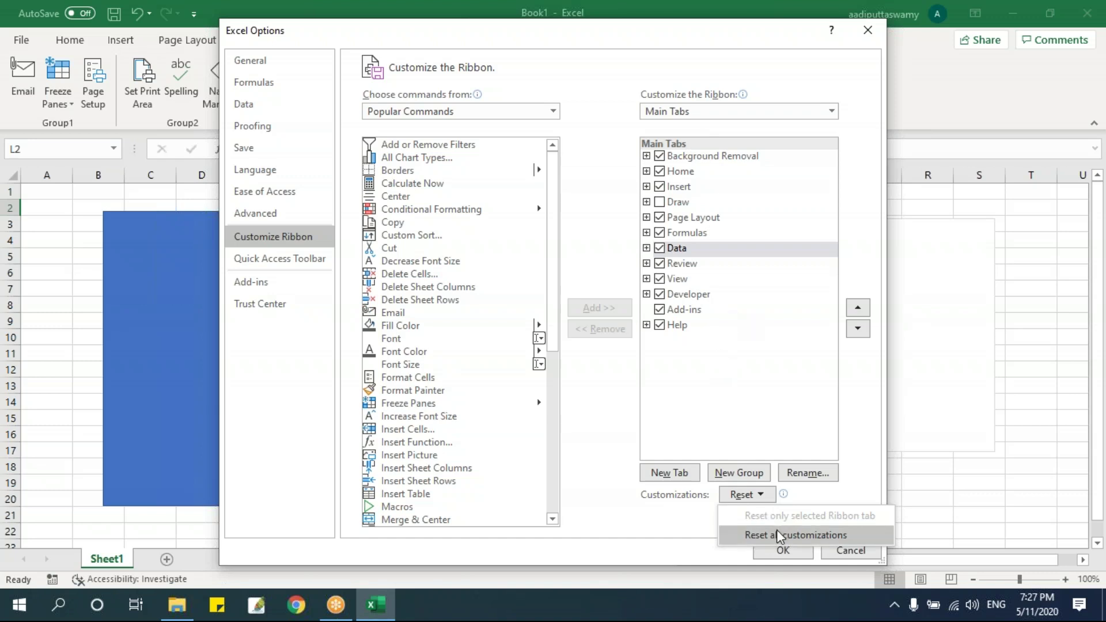
click(601, 327)
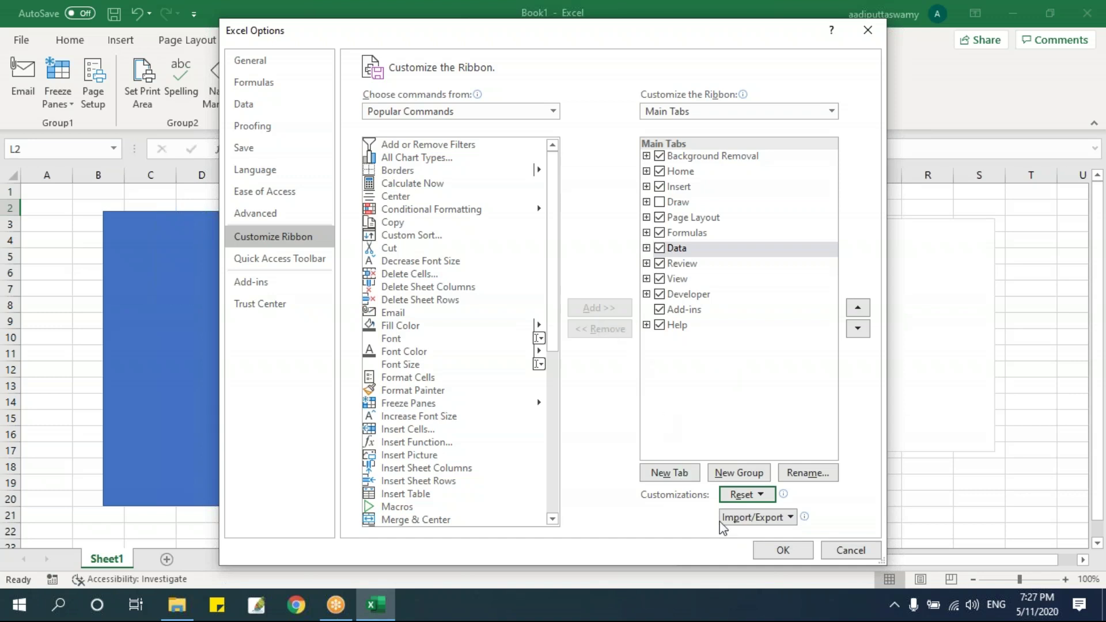
click(782, 551)
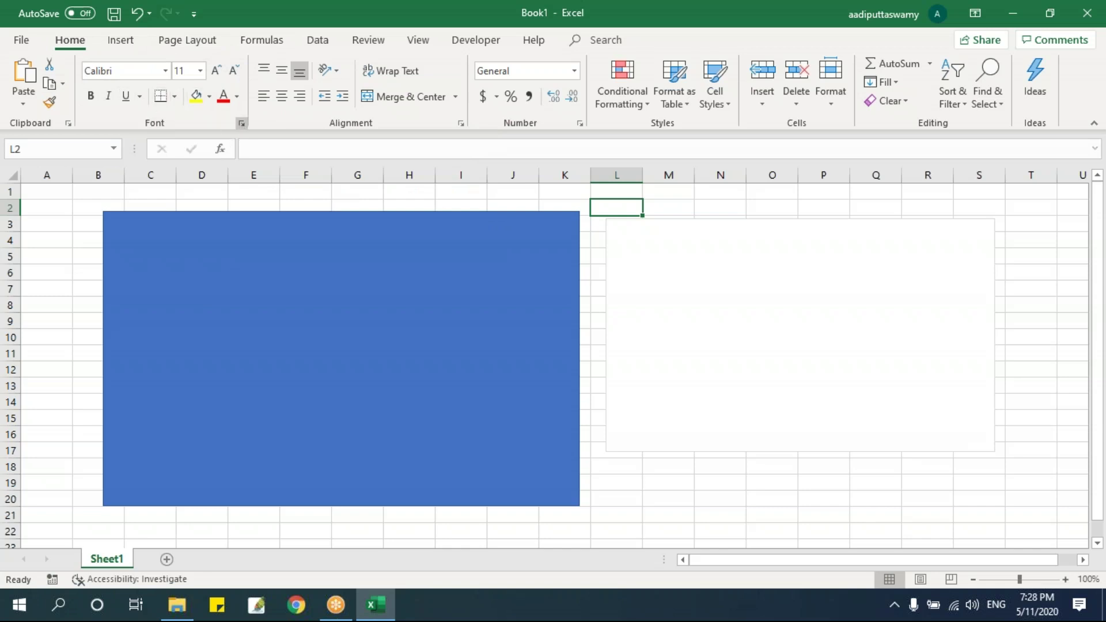
View the full font settings of the Format Cells dialog and close it without changing anything
click(242, 124)
drag(415, 143, 532, 90)
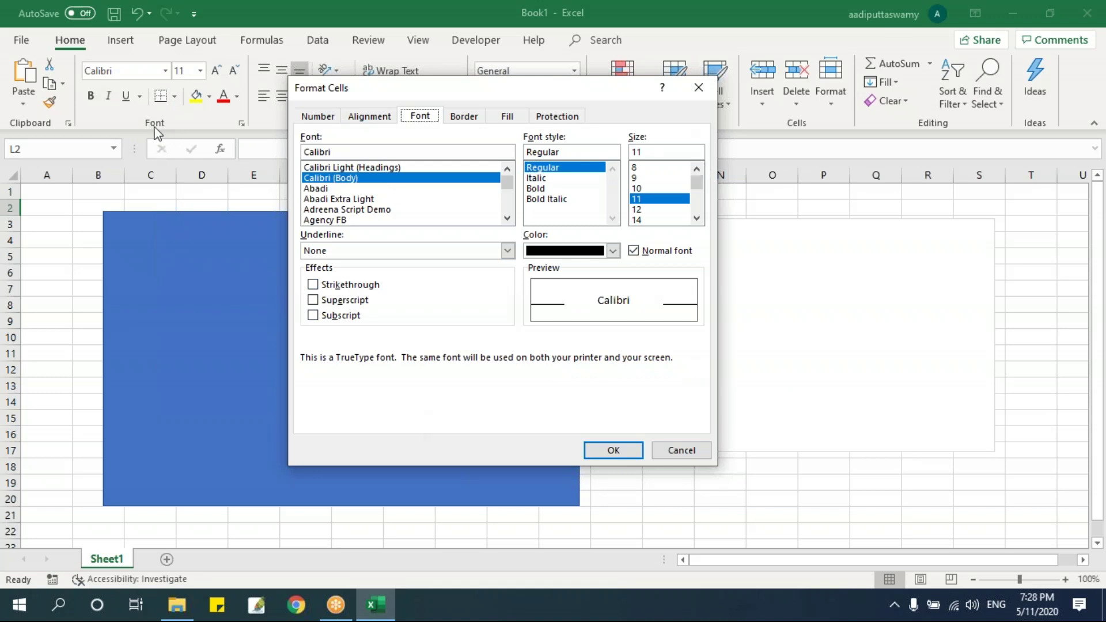
drag(436, 91, 451, 151)
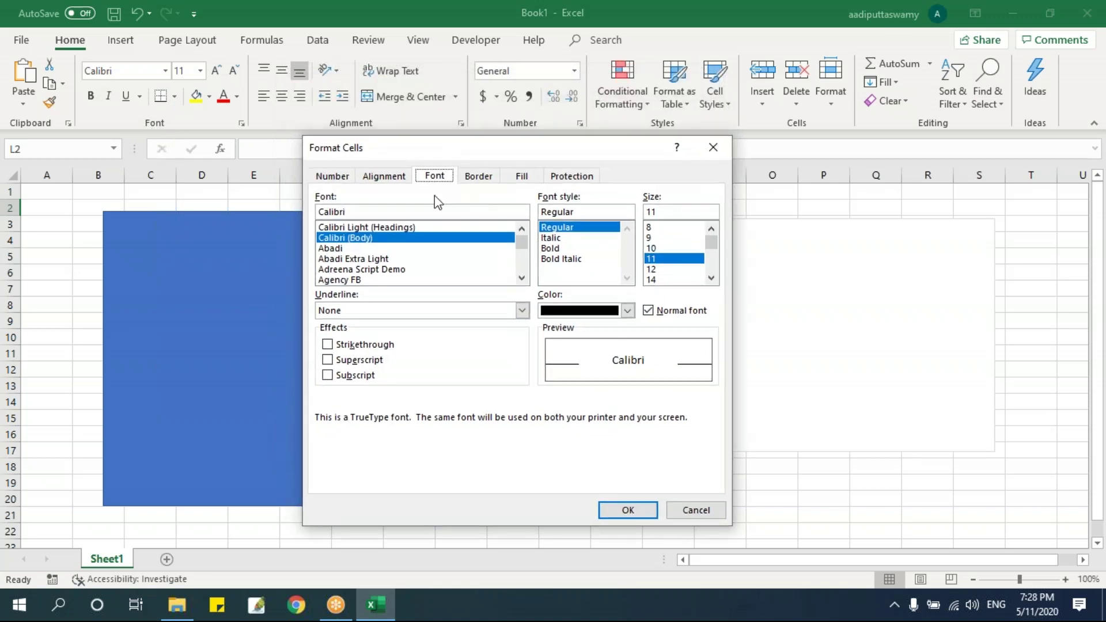
click(715, 148)
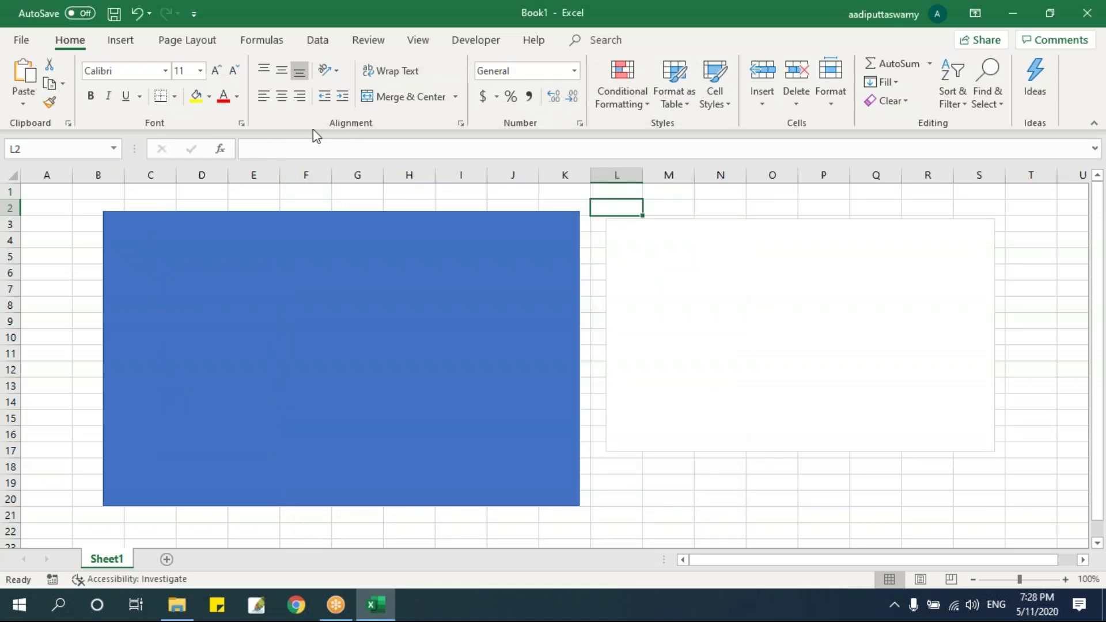
View the alignment settings and the number categories of the Format Cells dialog, closing it each time without changes
click(461, 124)
drag(440, 154, 525, 159)
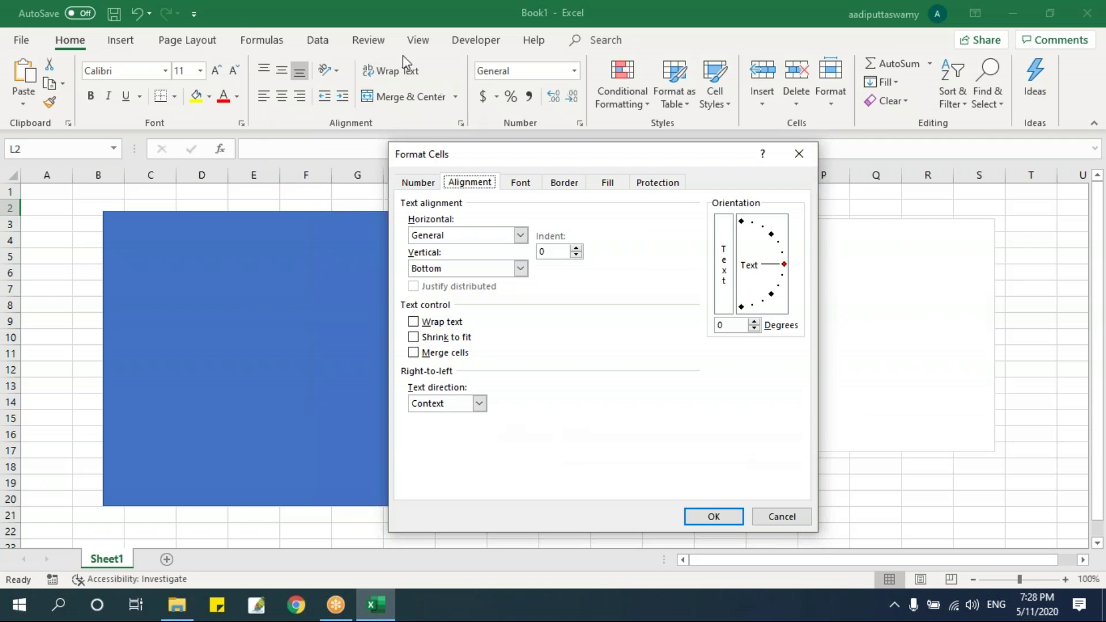
click(799, 153)
click(579, 123)
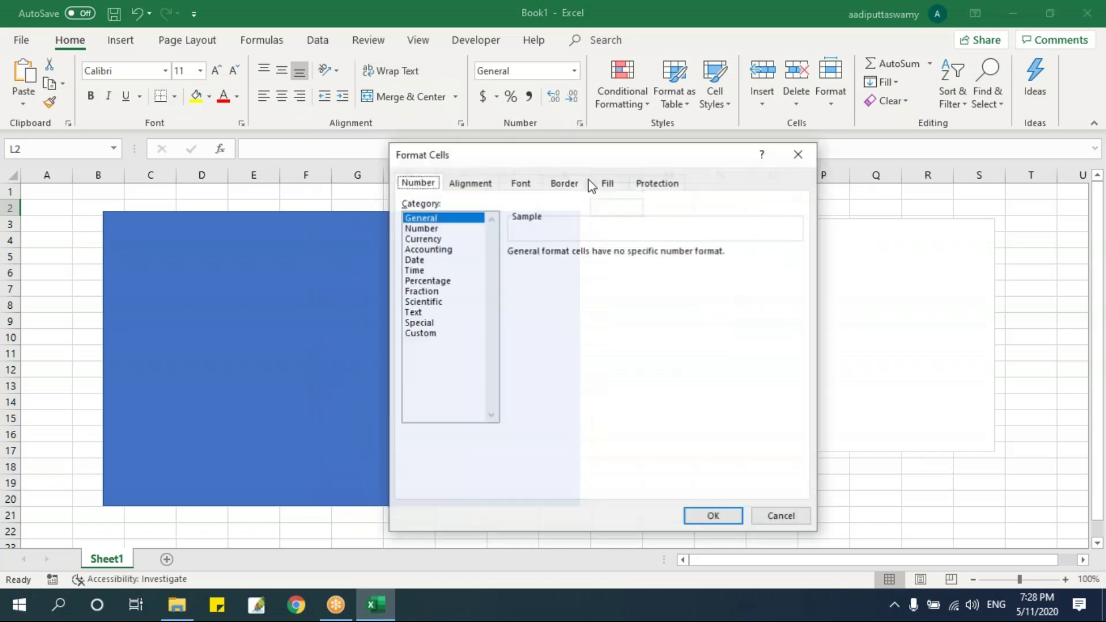
drag(588, 152, 281, 144)
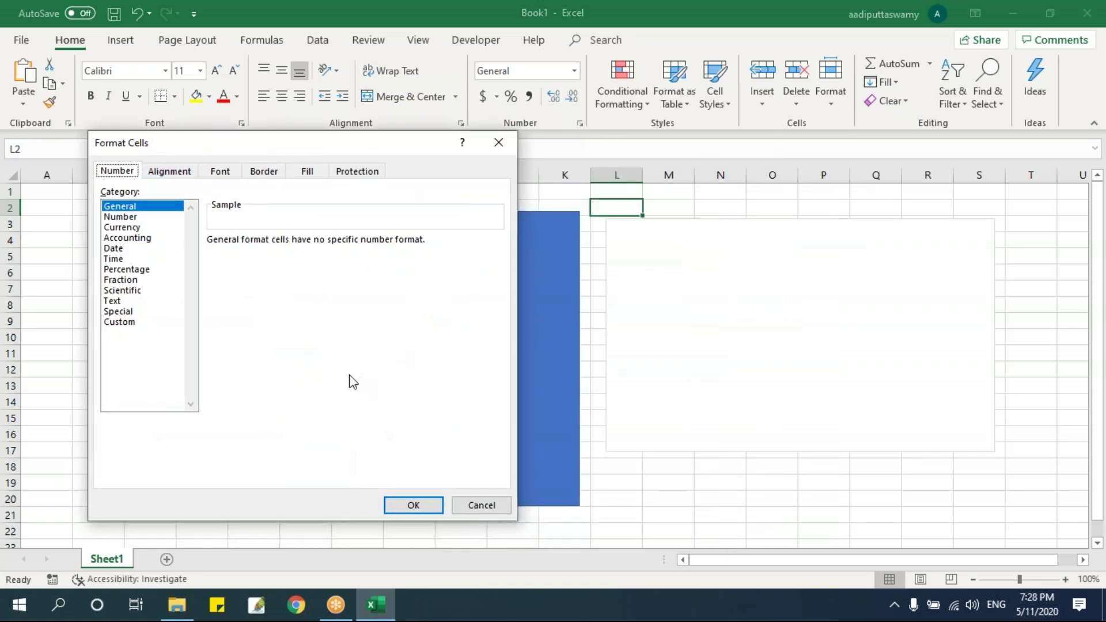
click(507, 147)
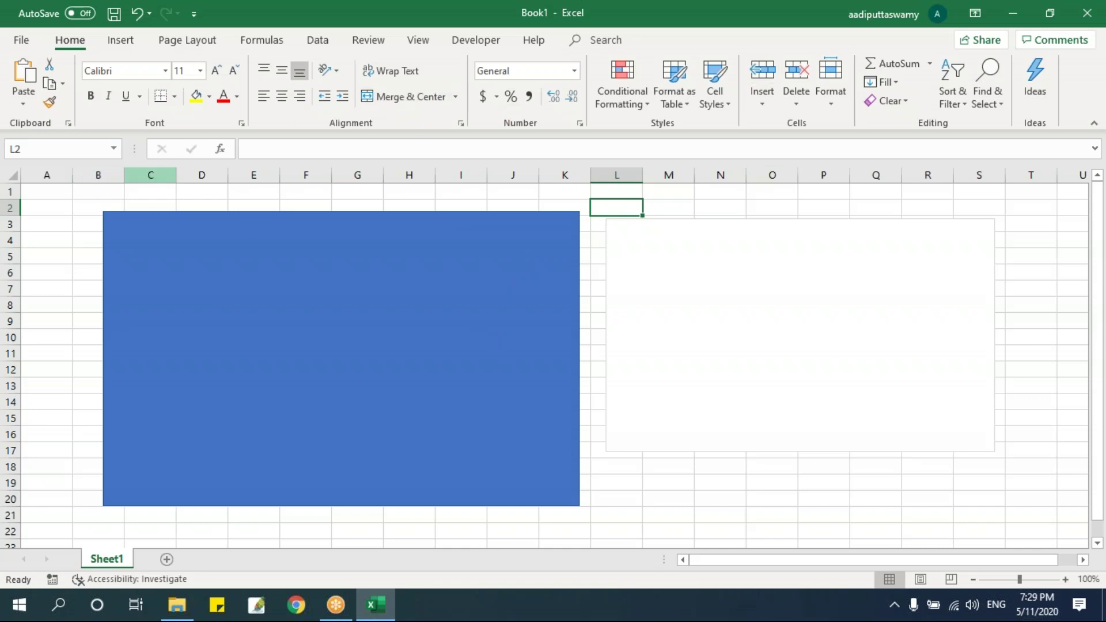
Delete the blue rectangle and the white box from the worksheet
click(296, 230)
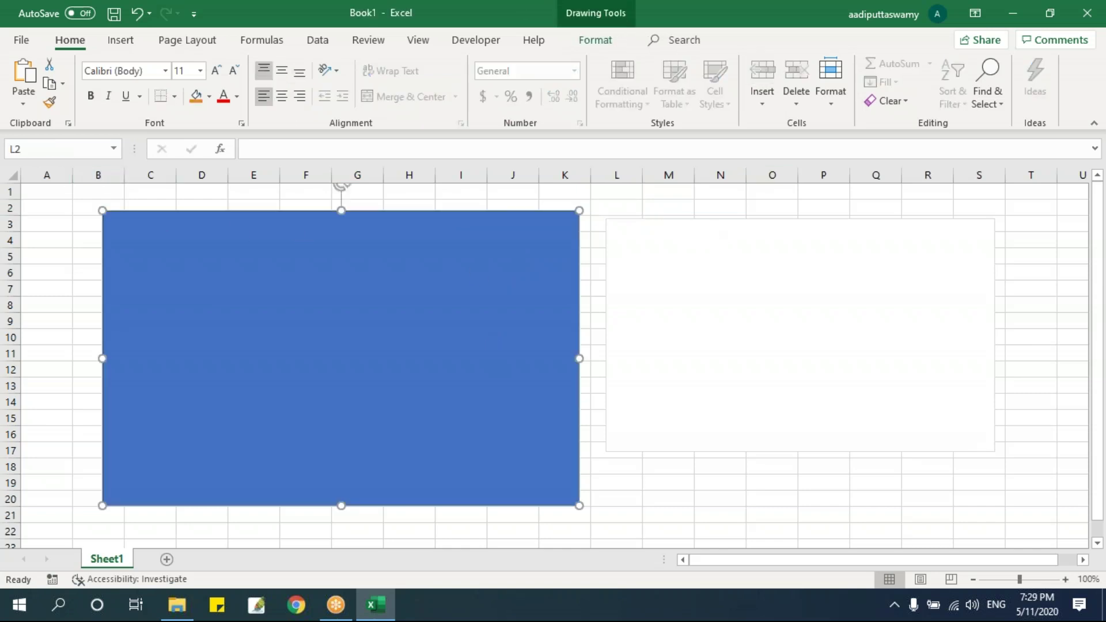
key(Delete)
drag(253, 207, 654, 328)
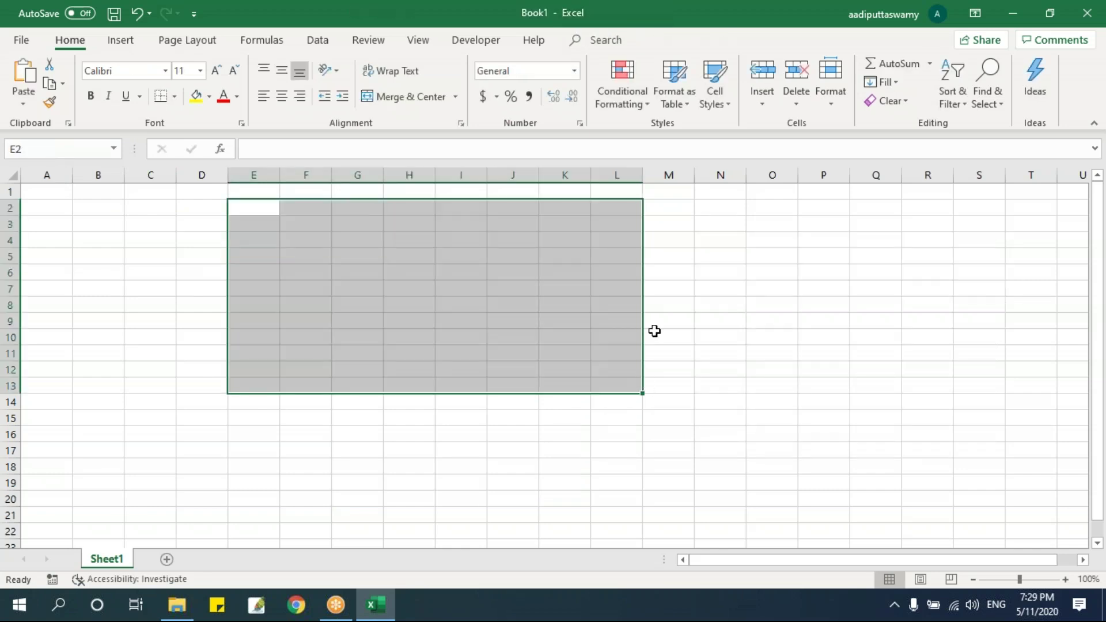
click(654, 324)
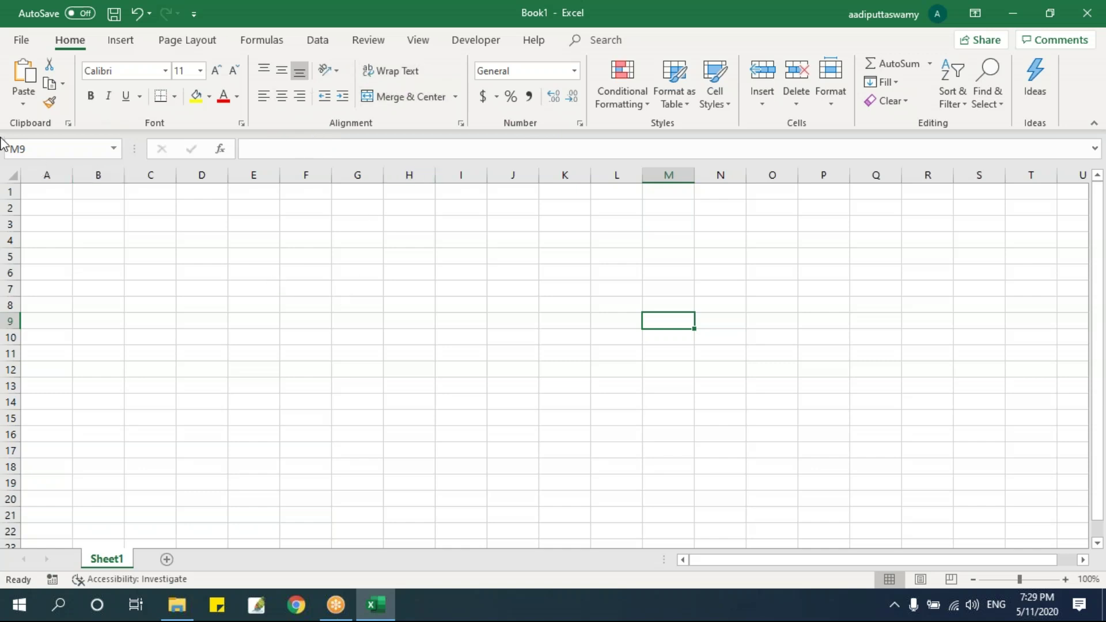
Select cells E6, J5, Q4, P14 and D8 one after another to check the cell address shown for each
click(52, 149)
click(297, 157)
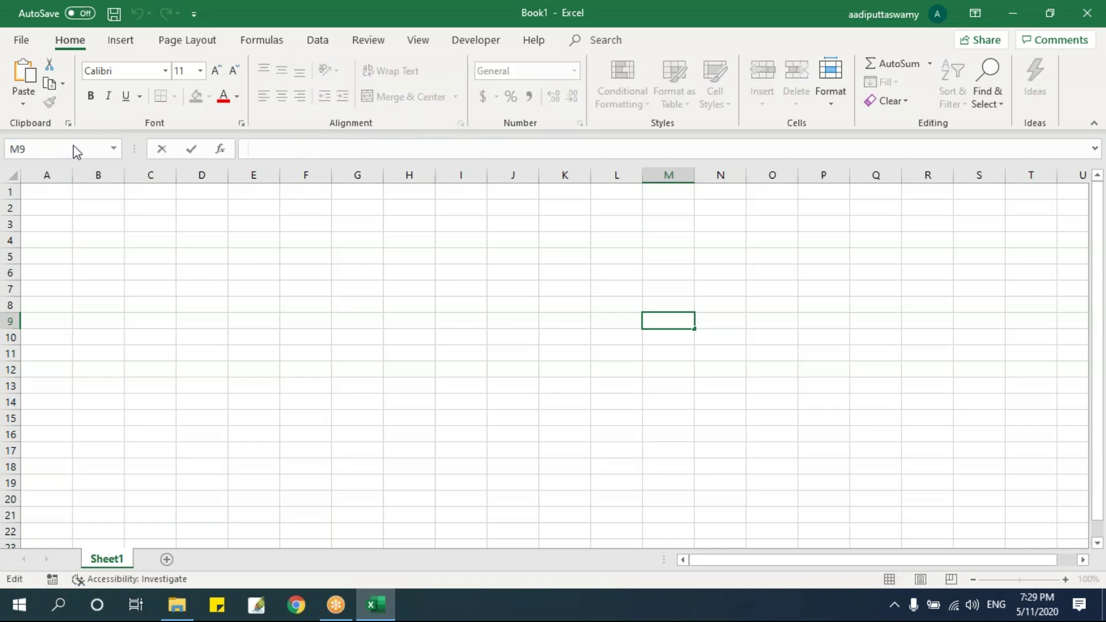
click(247, 267)
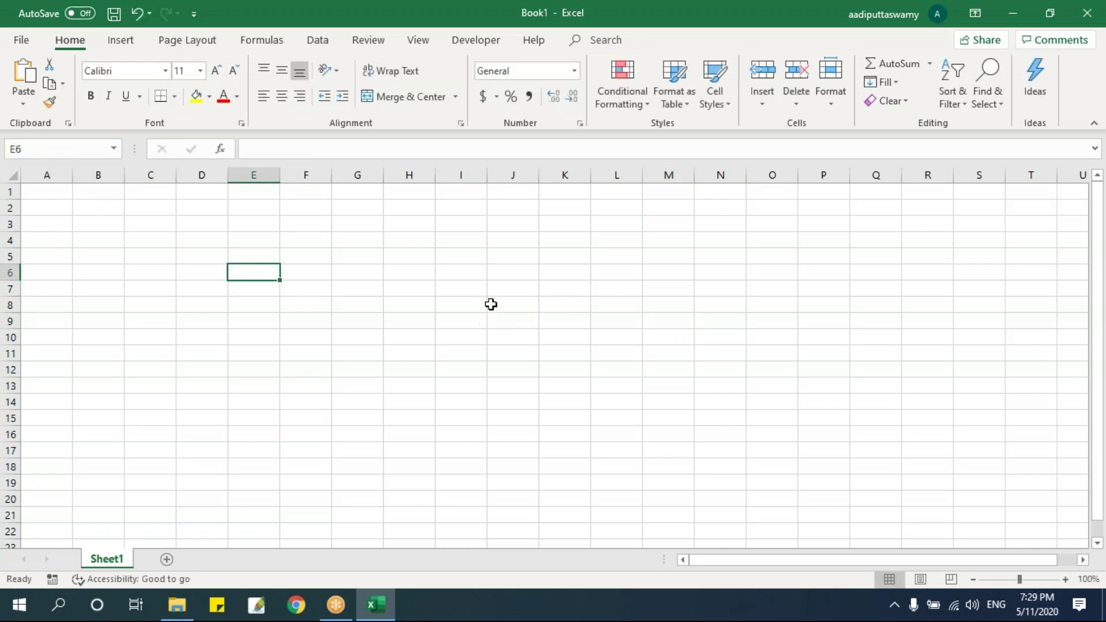
click(511, 252)
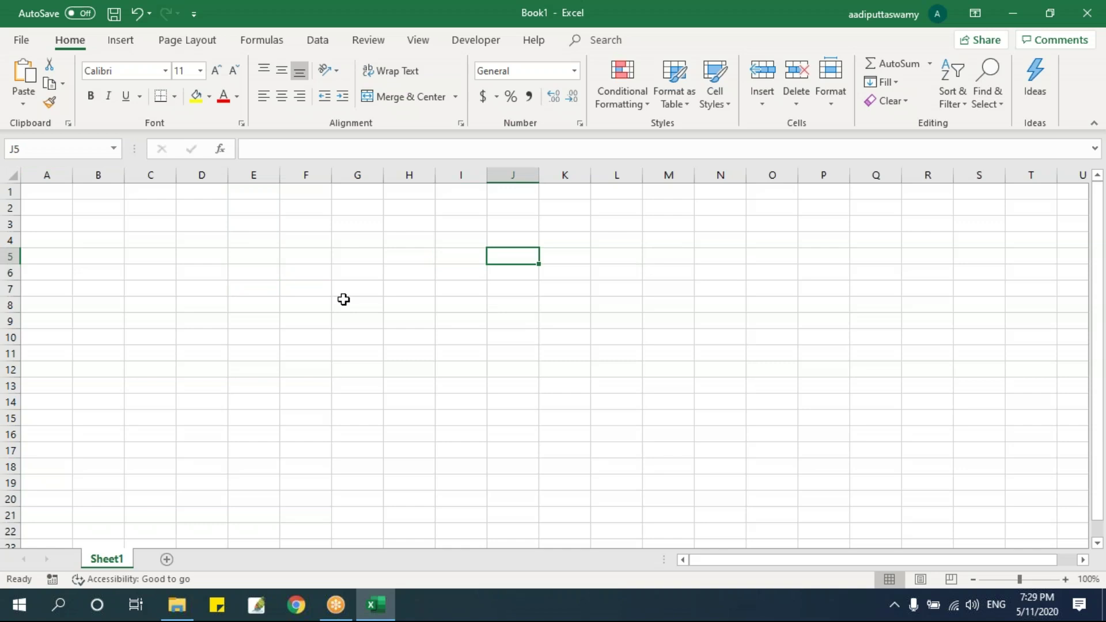
click(885, 240)
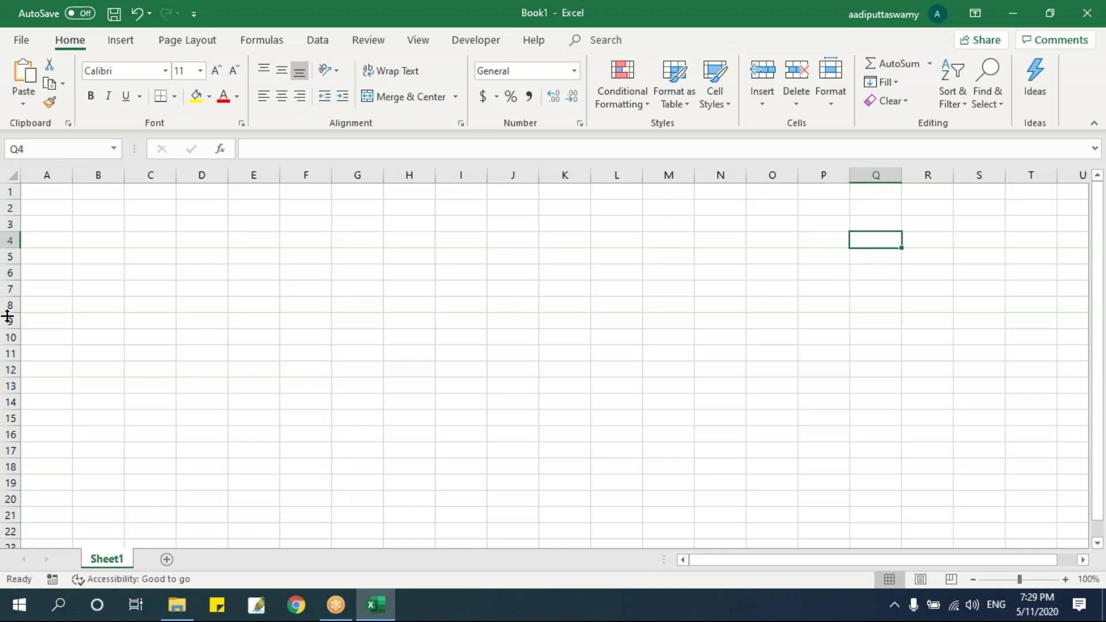
click(28, 147)
click(815, 399)
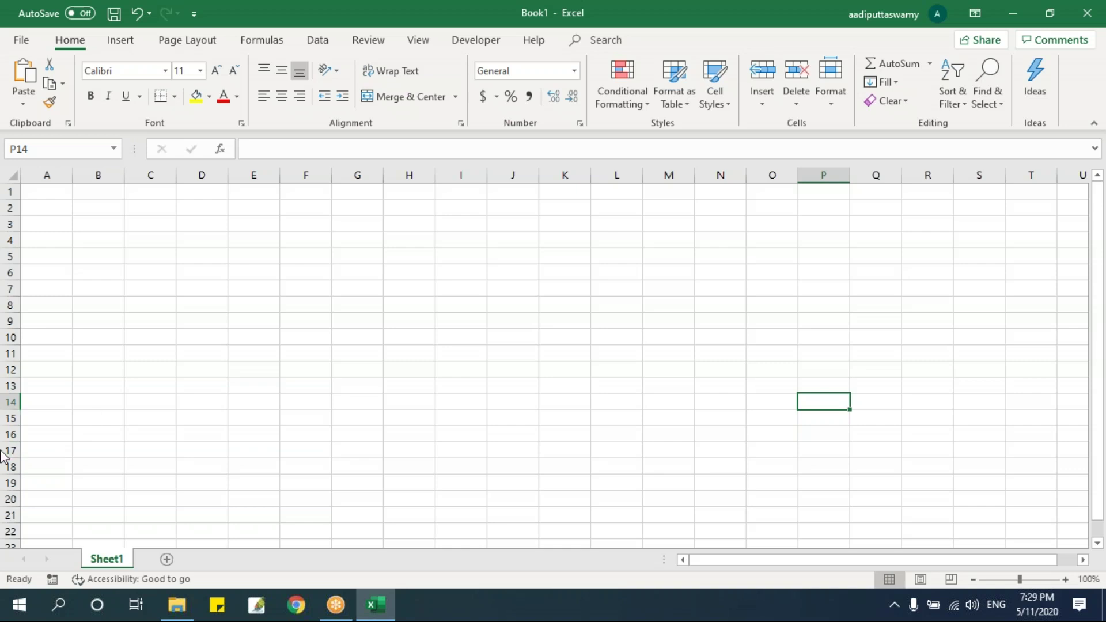
click(195, 302)
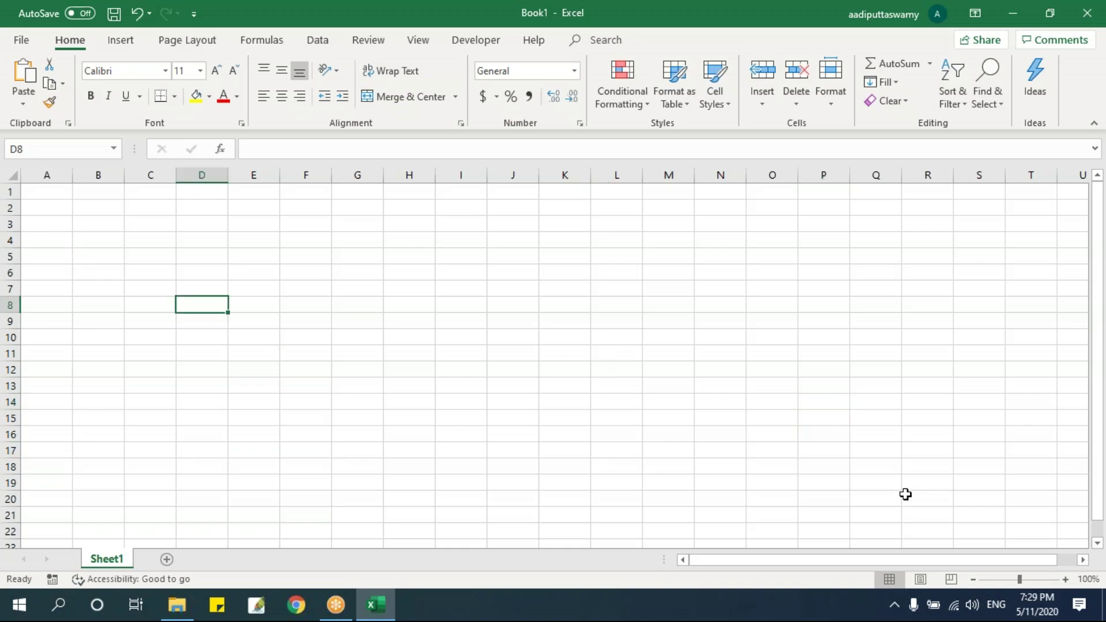
Jump directly to cell A100 by entering its address
drag(824, 559, 699, 560)
click(379, 321)
click(43, 149)
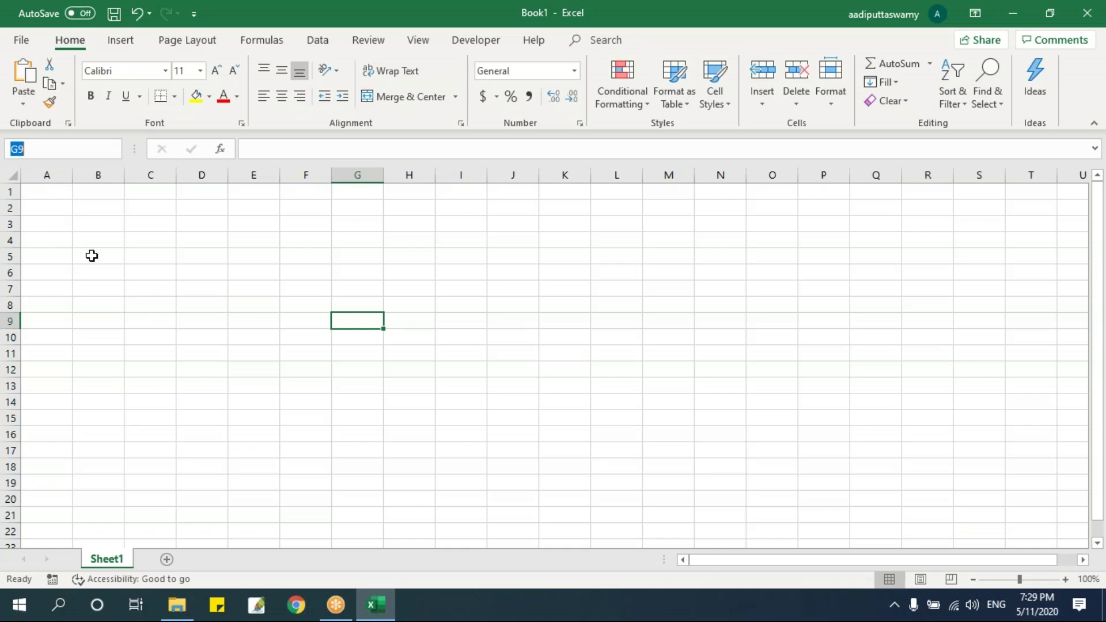
text(A100)
key(Return)
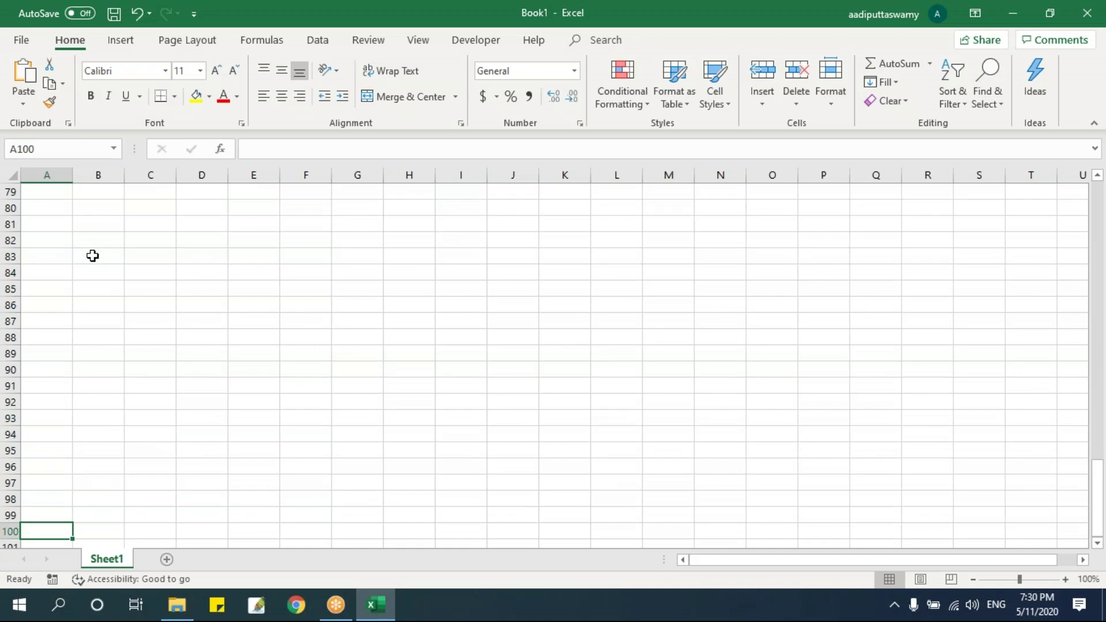
scroll(84, 392, down, 1)
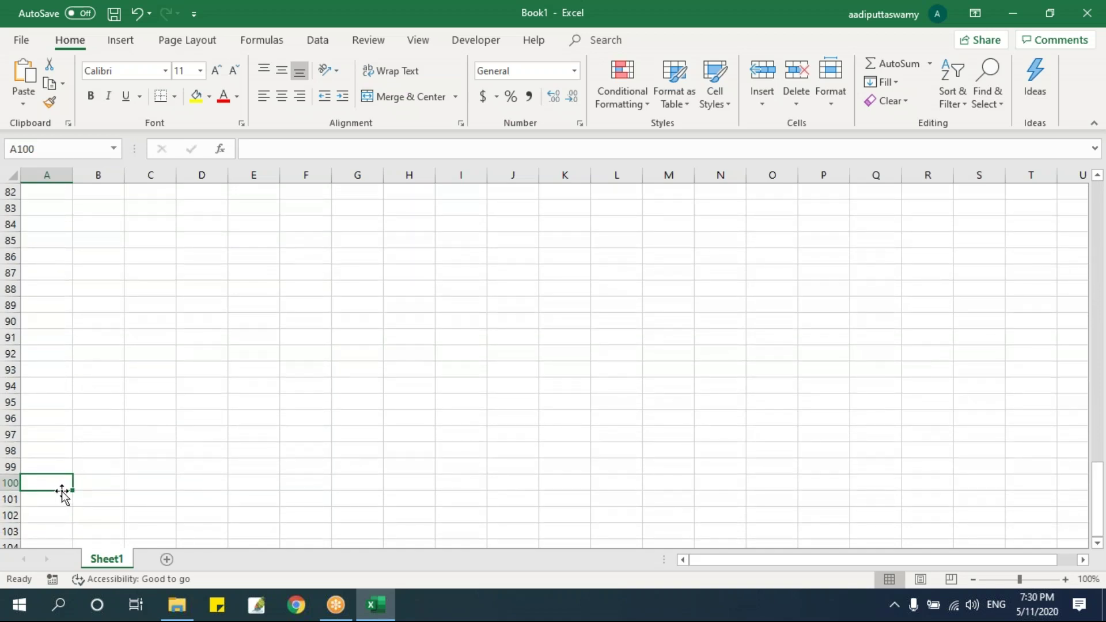
Jump directly to cell Z25 by its address, and return to the start of the sheet at cell E4
click(39, 151)
text(z25)
key(Return)
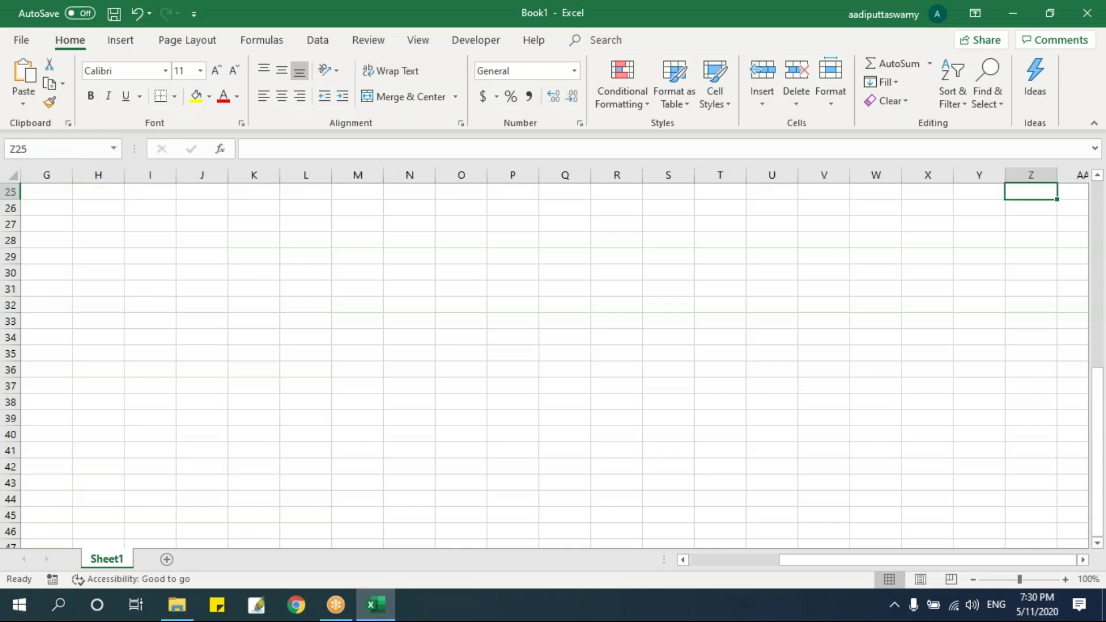
scroll(731, 305, up, 1)
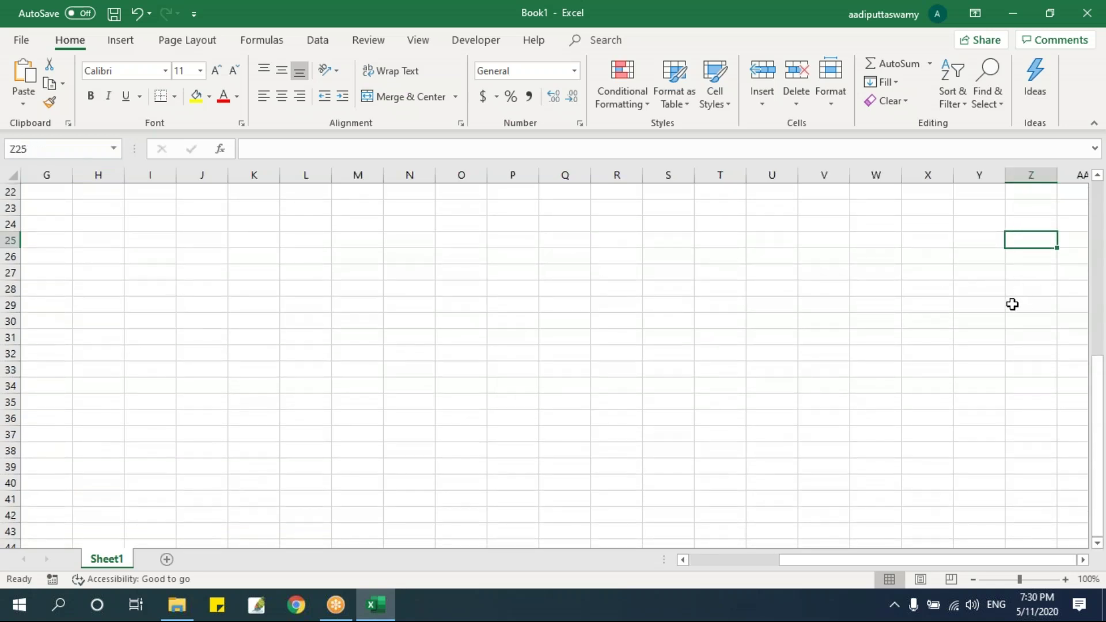
drag(903, 559, 745, 558)
drag(1100, 458, 1096, 233)
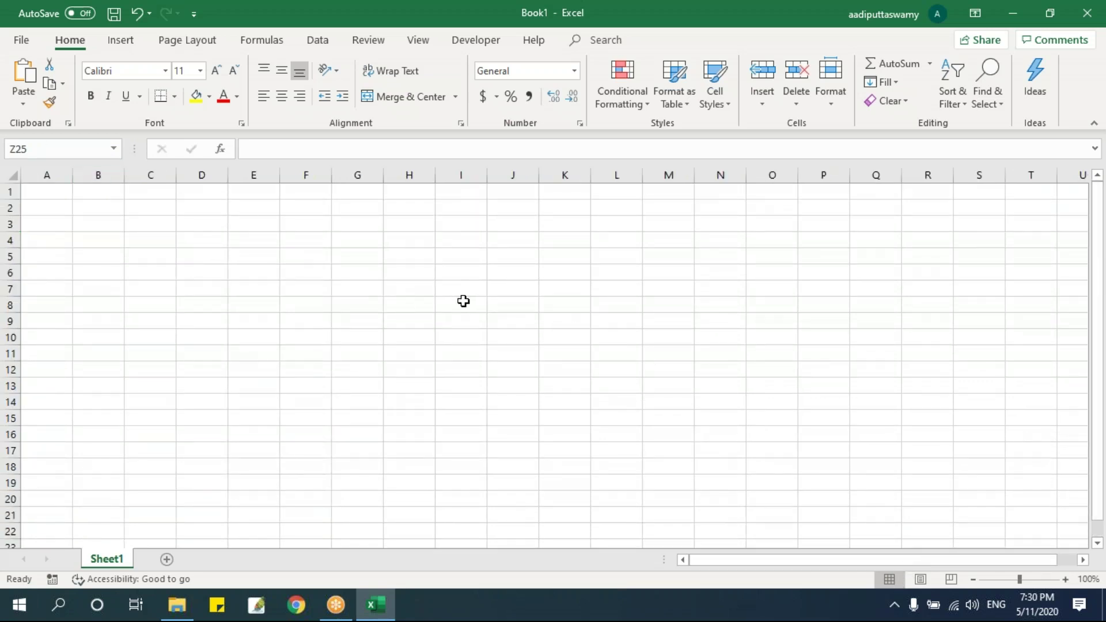
click(257, 242)
click(41, 147)
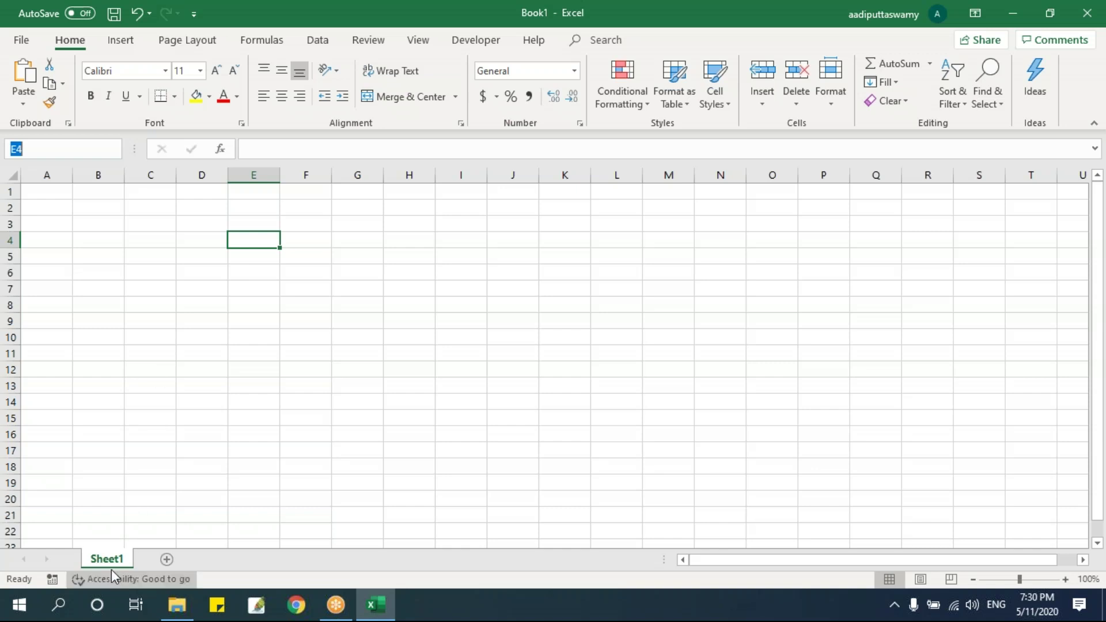
Add a new worksheet and enter 100 in cell F6
click(172, 559)
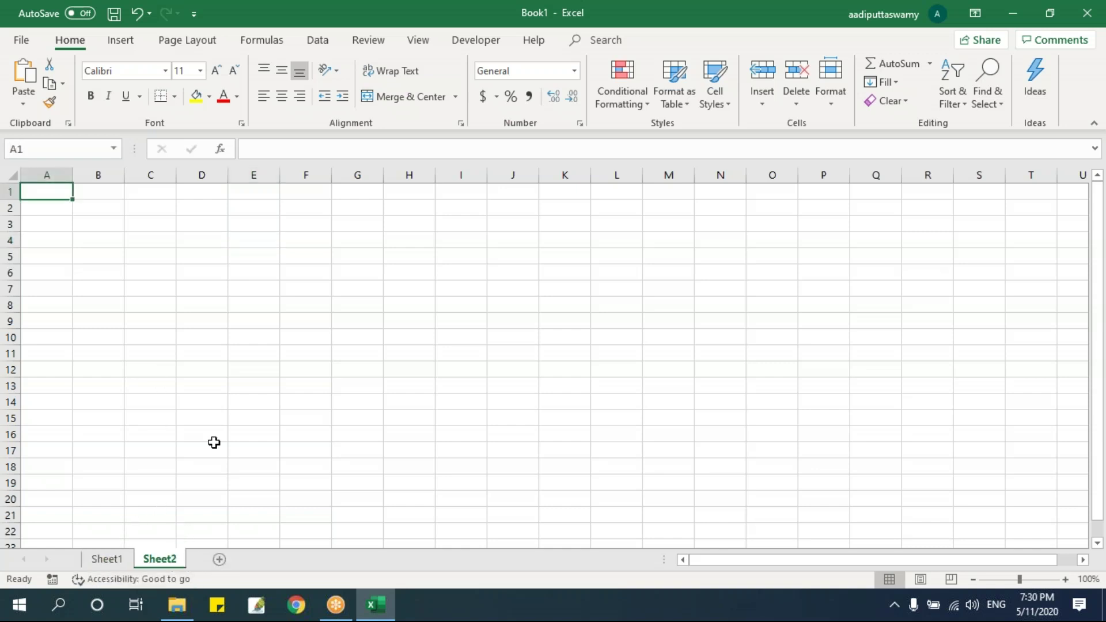
click(304, 272)
text(1000)
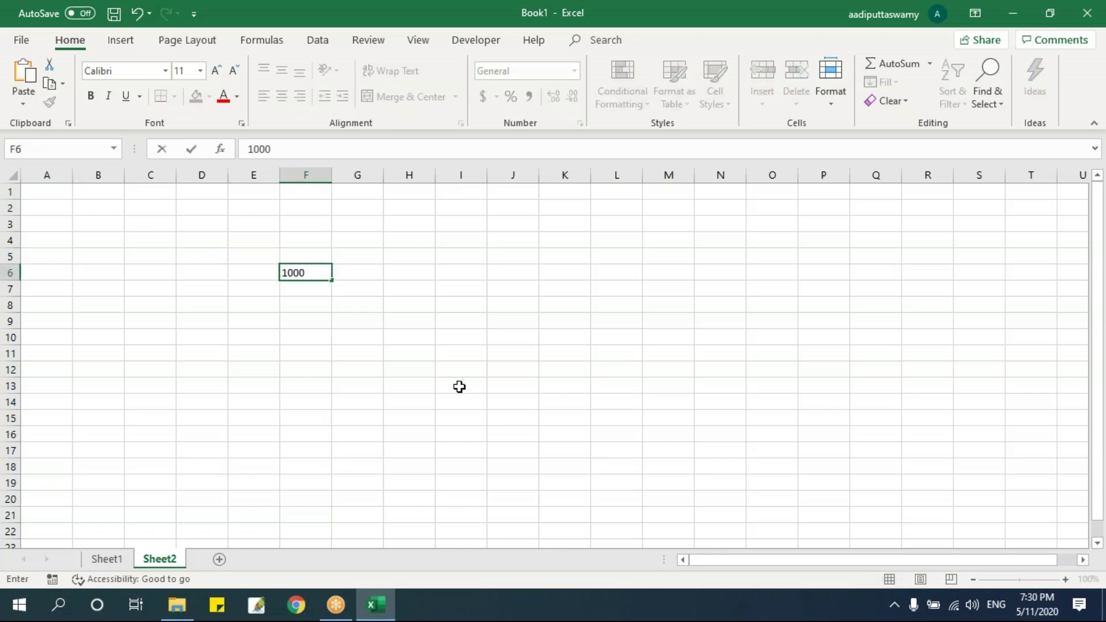
key(BackSpace)
key(Return)
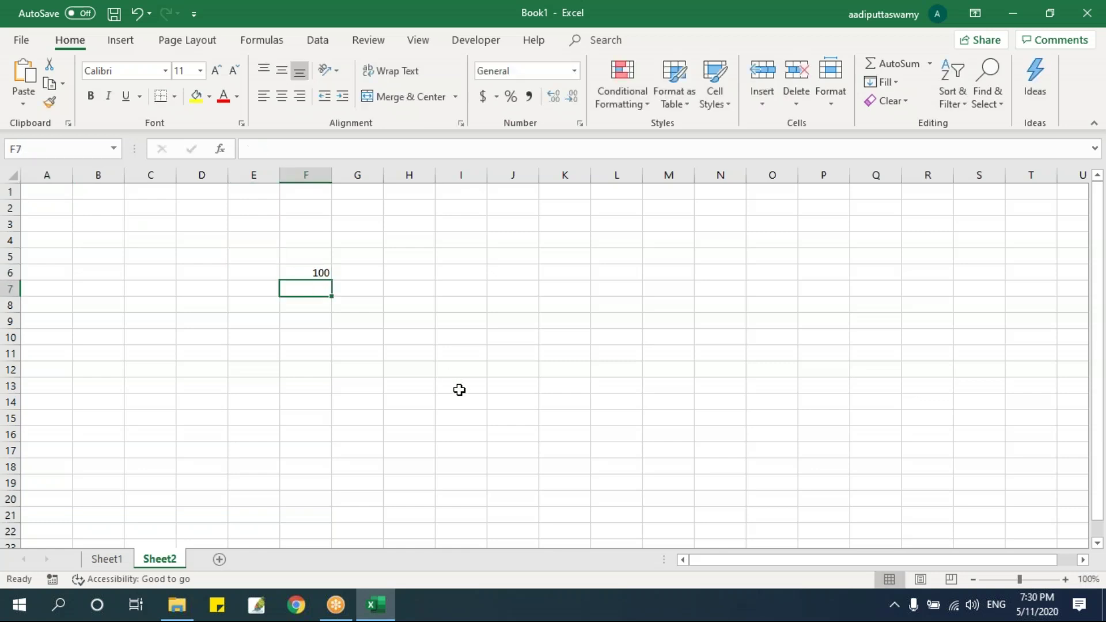
Name cell F6 Sales
click(321, 273)
click(38, 145)
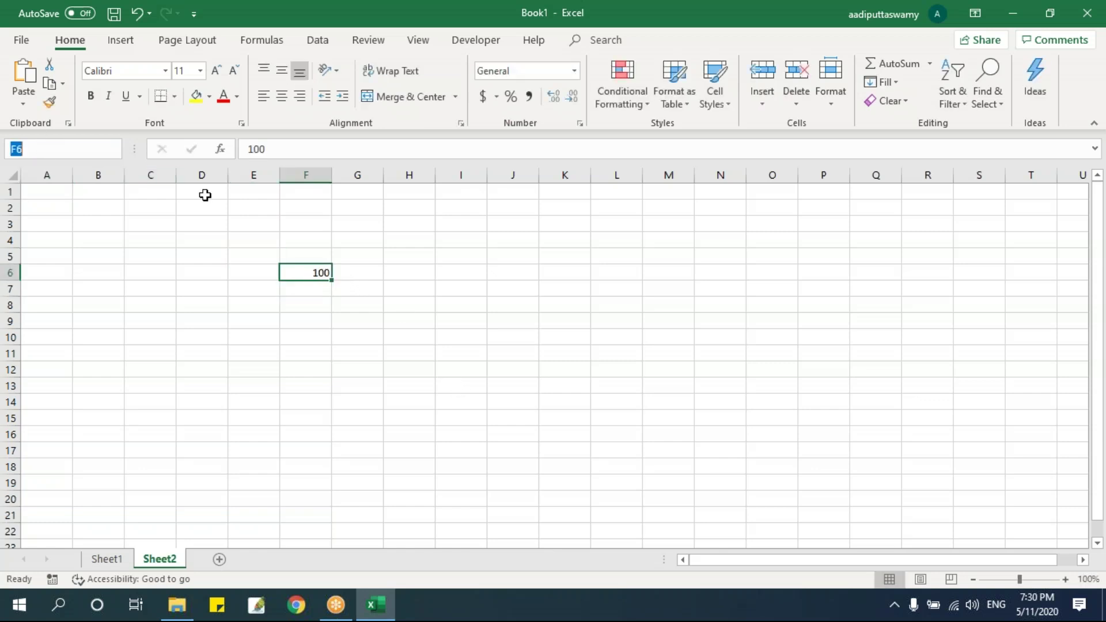
text(Sales)
key(Return)
Enter iTAS in cell K6 and fill it down and across the range K6:O17
click(570, 266)
text(iTAS)
key(Return)
click(570, 275)
drag(571, 275, 772, 442)
key(ctrl+d)
key(ctrl+r)
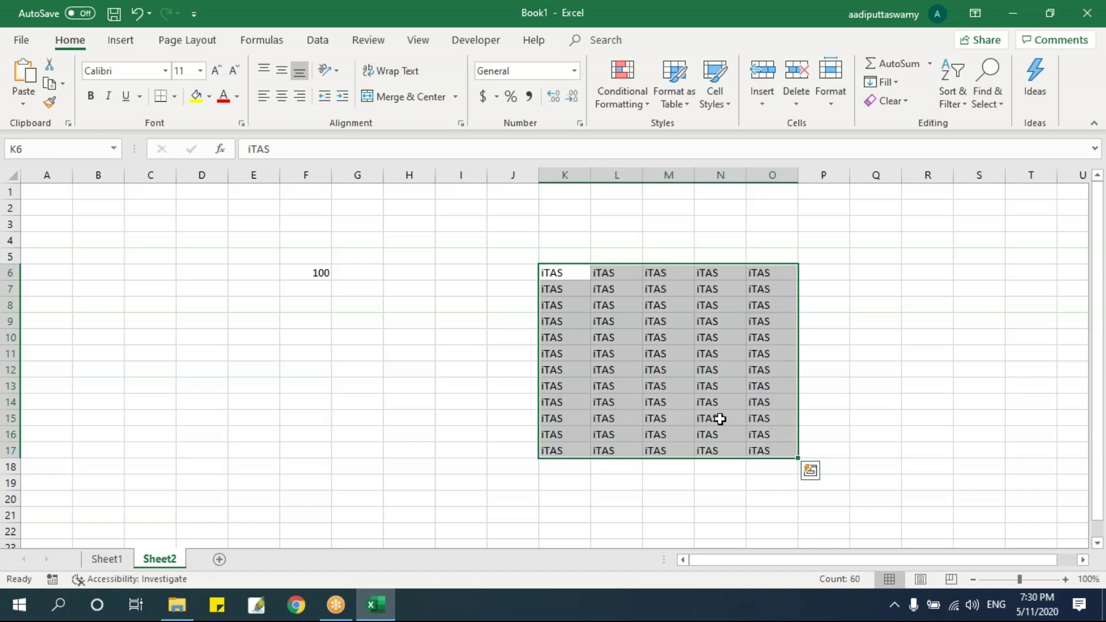
Enter iTA as the name for the filled range K6:O17
key(alt+F3)
text(iTA)
click(397, 320)
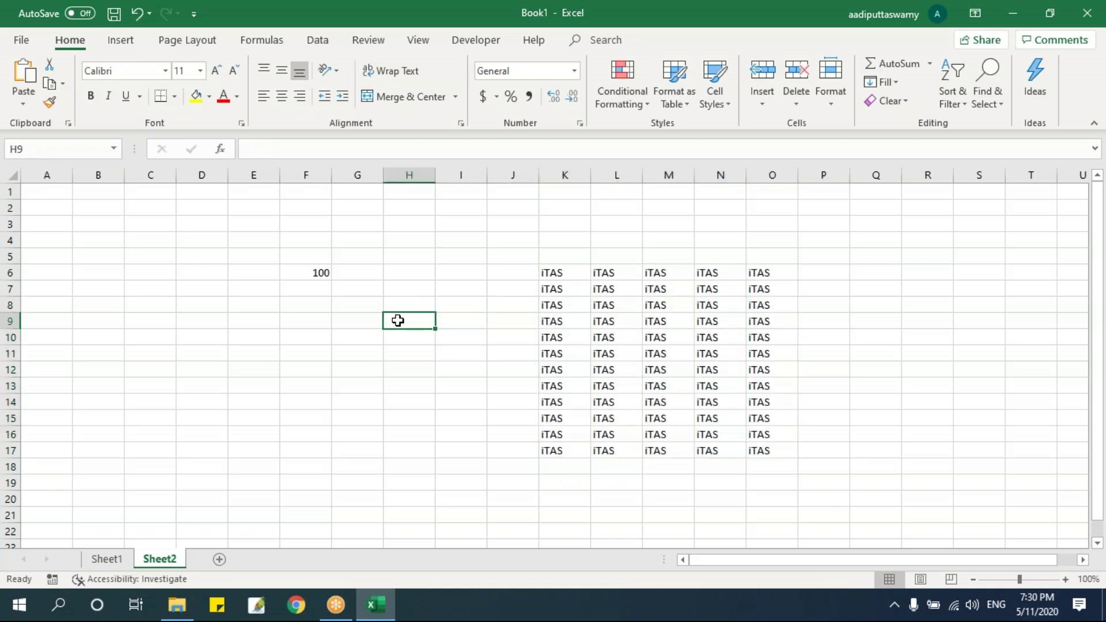
Select cell F6 and the range K6:O17 to check the names assigned to them
click(309, 274)
click(649, 305)
click(311, 276)
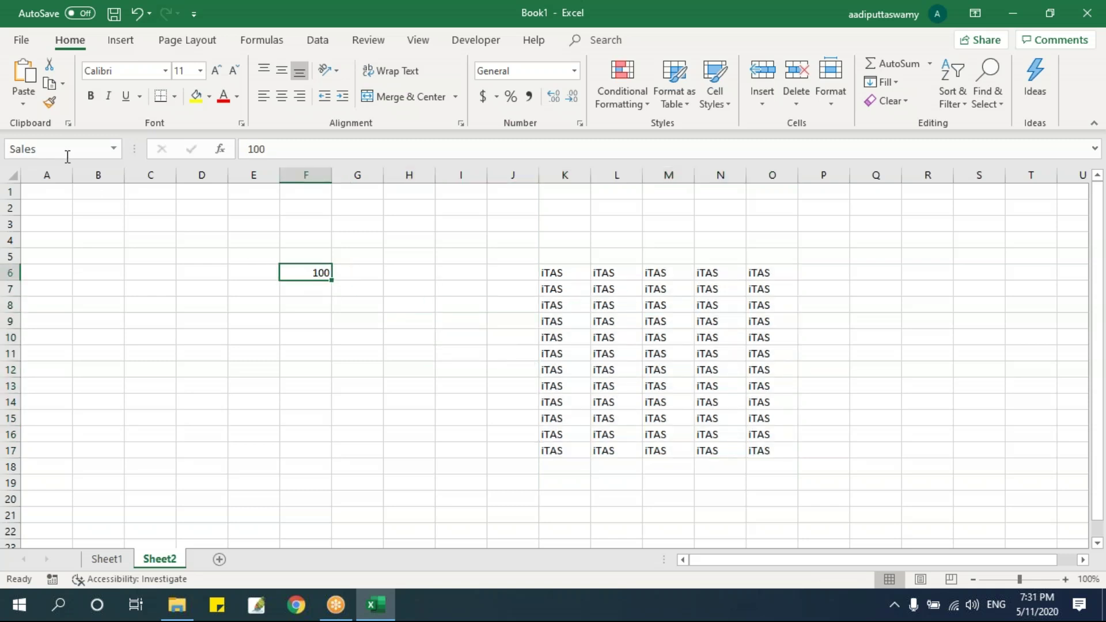
drag(562, 271, 761, 447)
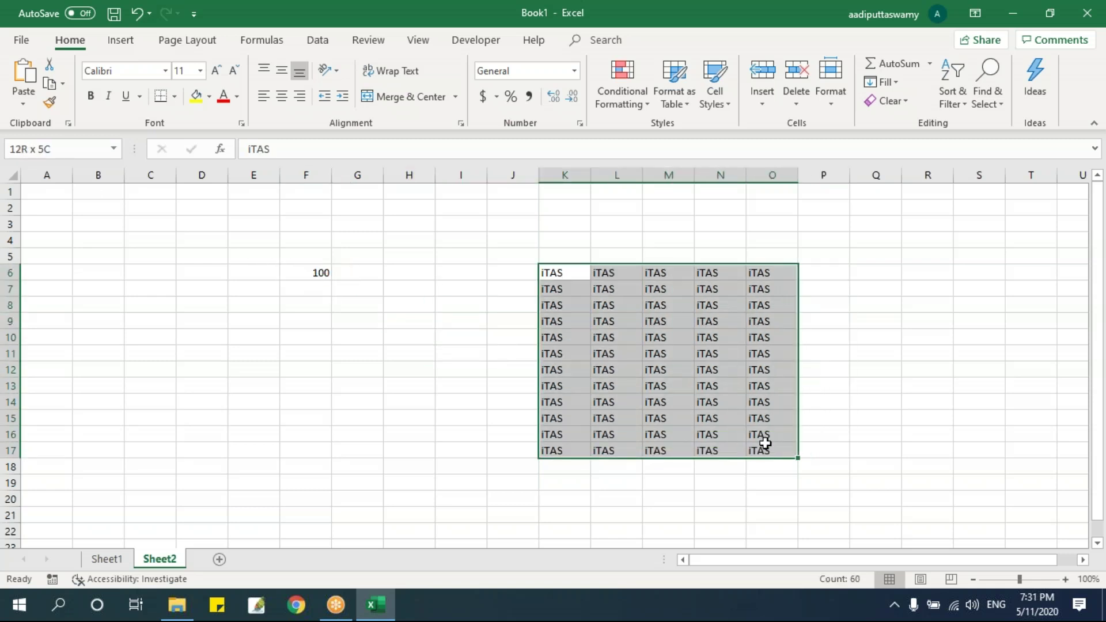
From a cell on Sheet1, jump to the cell named Sales on Sheet2
click(452, 380)
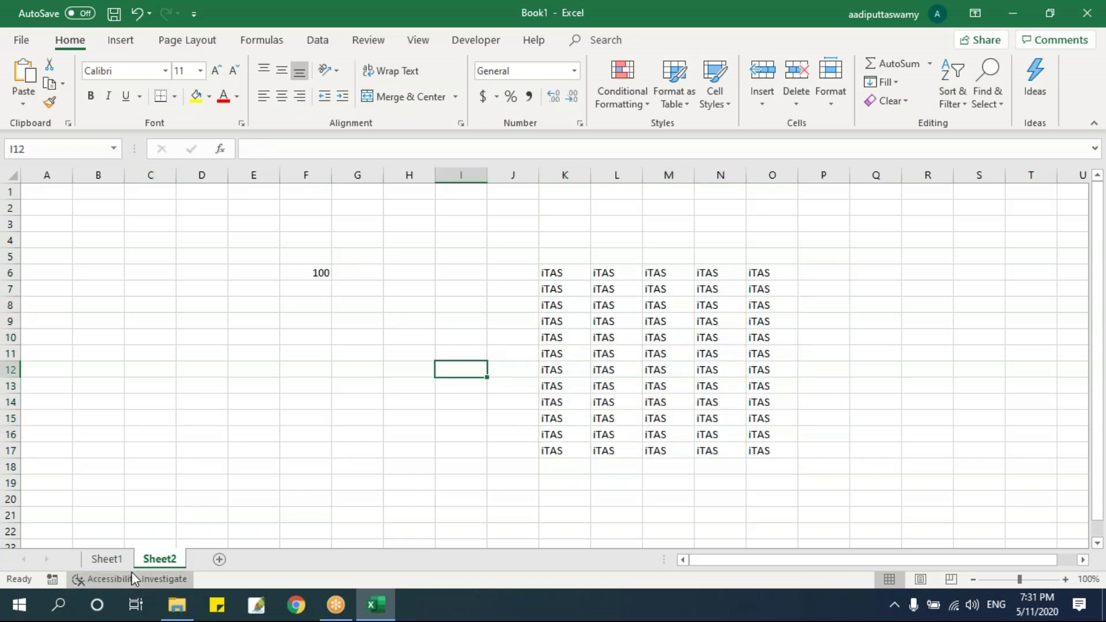
click(109, 559)
click(917, 368)
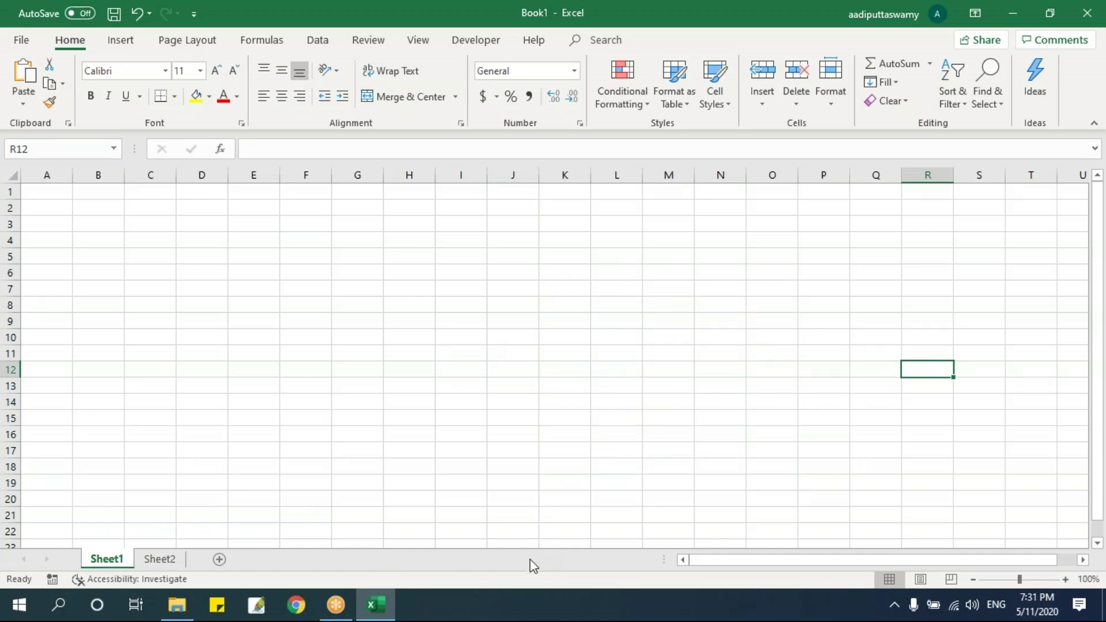
click(453, 324)
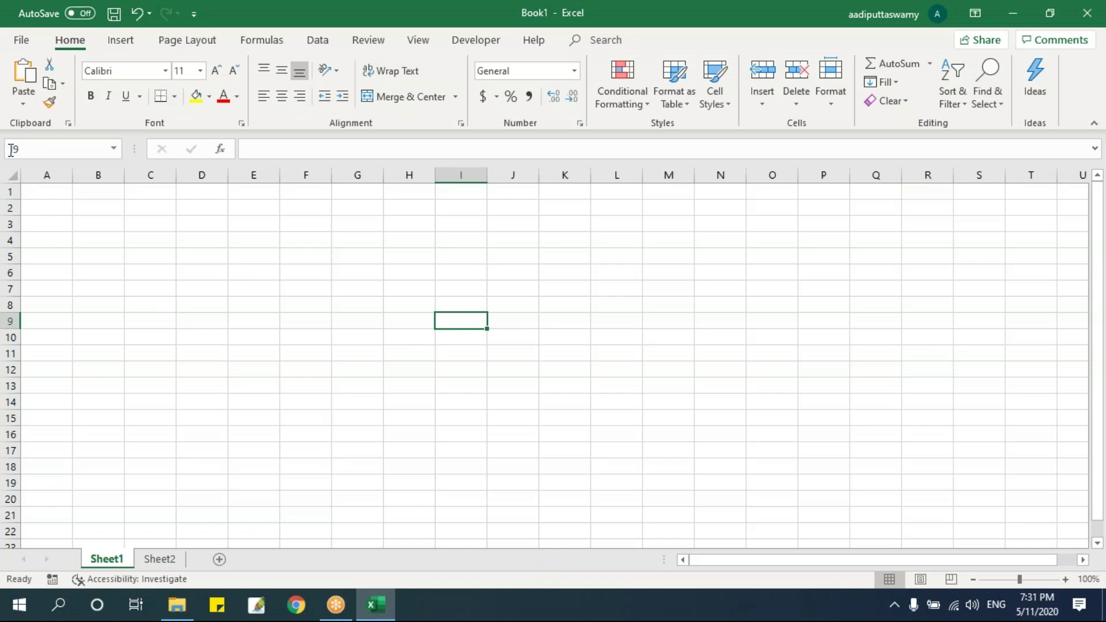
click(114, 149)
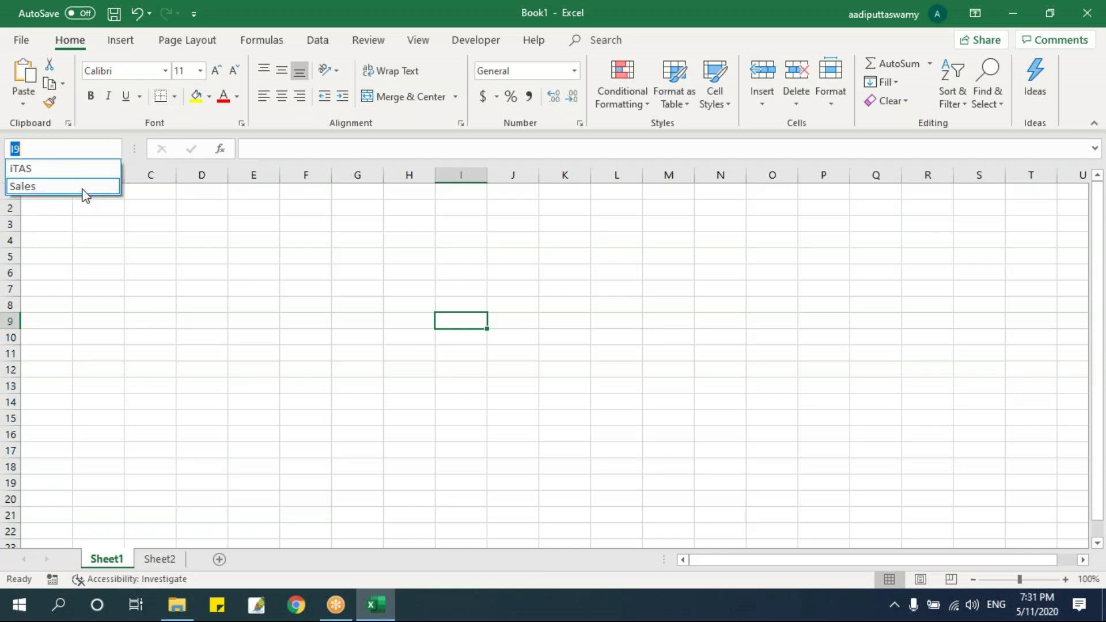
click(86, 193)
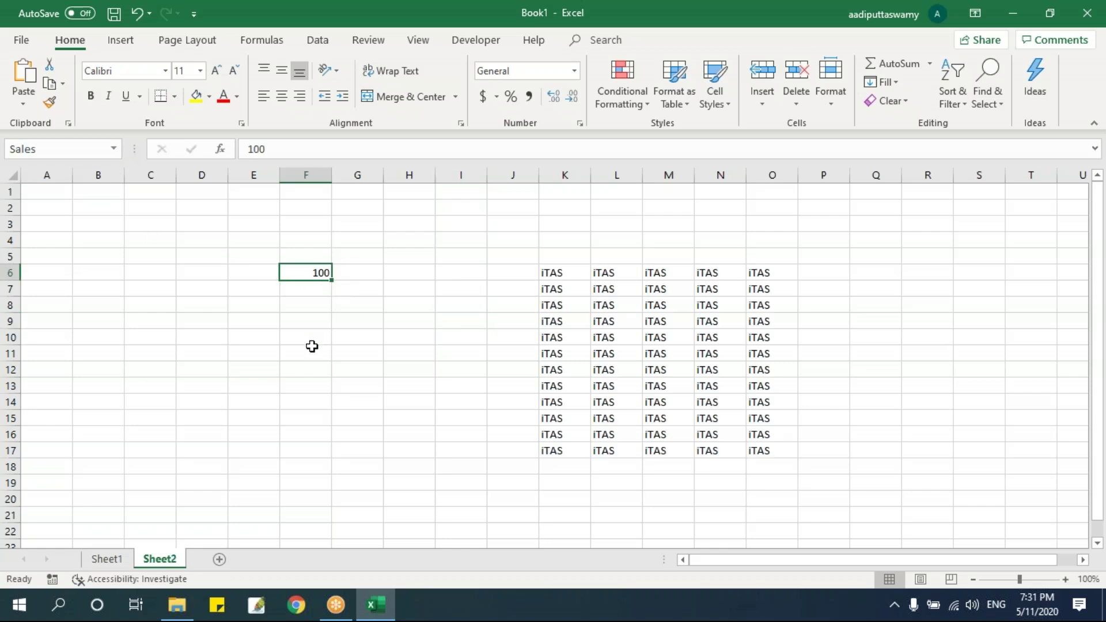
Return to Sheet1 and jump from there to the range named iTAS on Sheet2
click(114, 149)
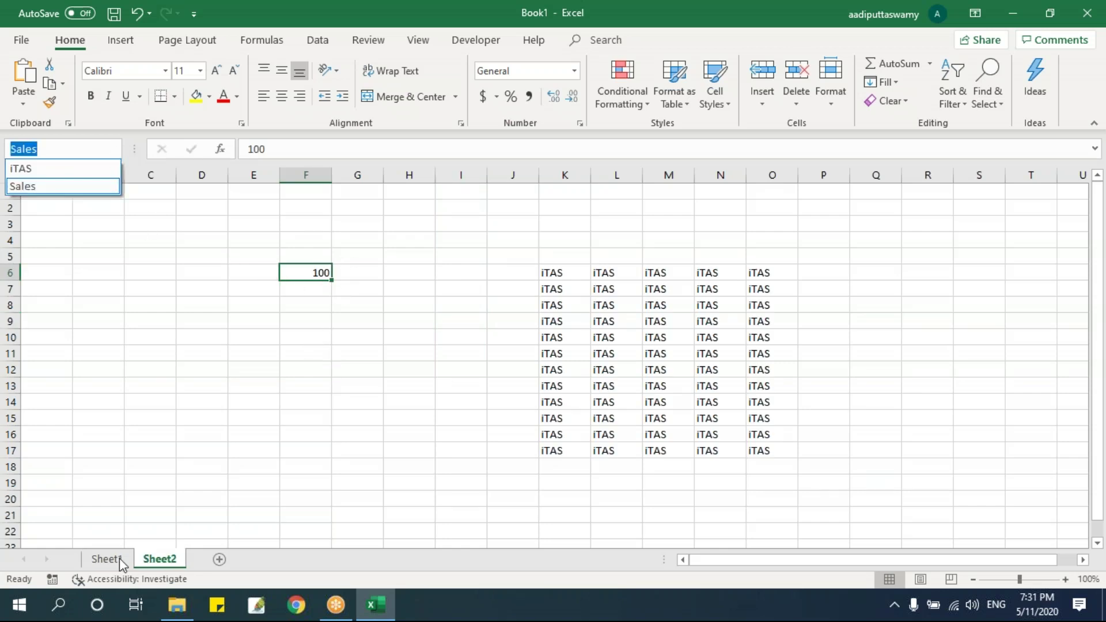
click(121, 561)
click(121, 562)
click(113, 149)
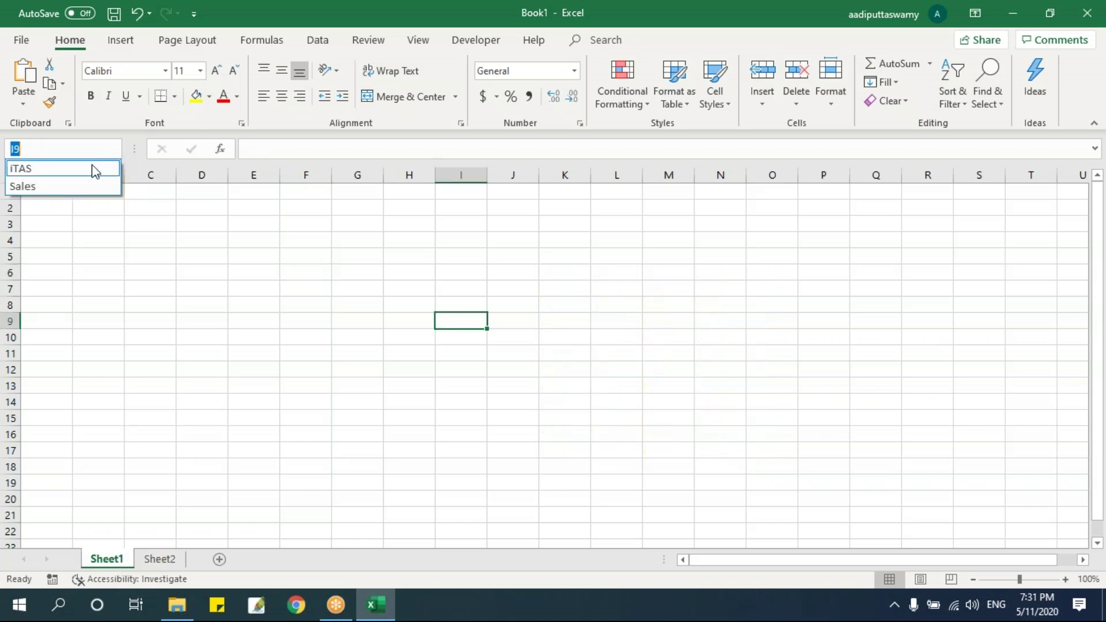
click(81, 175)
drag(548, 271, 784, 457)
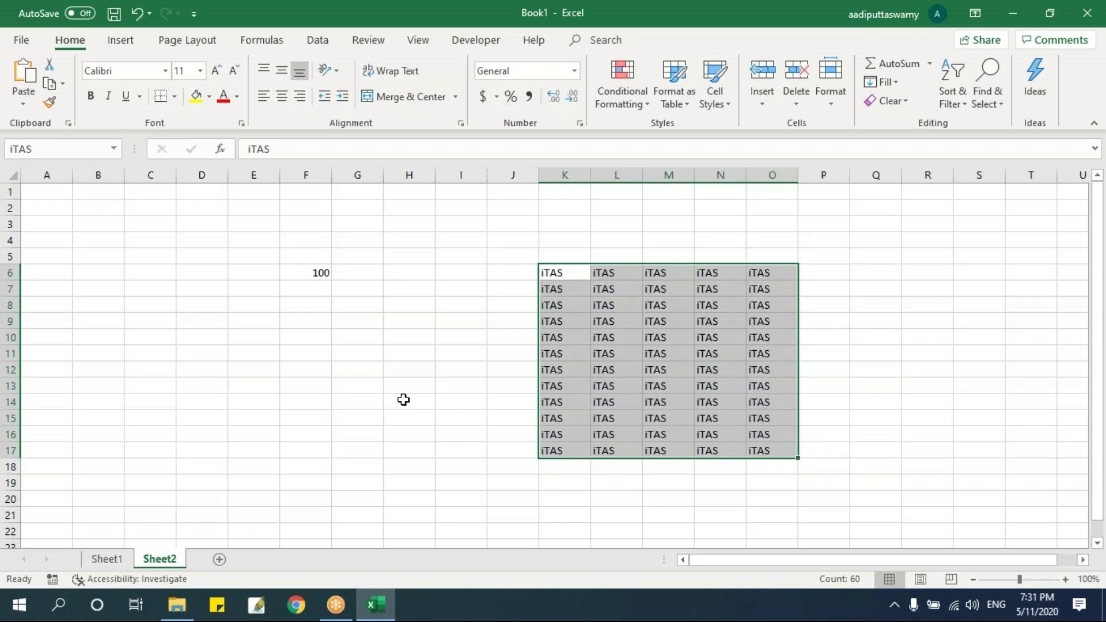
click(74, 149)
key(Escape)
click(174, 290)
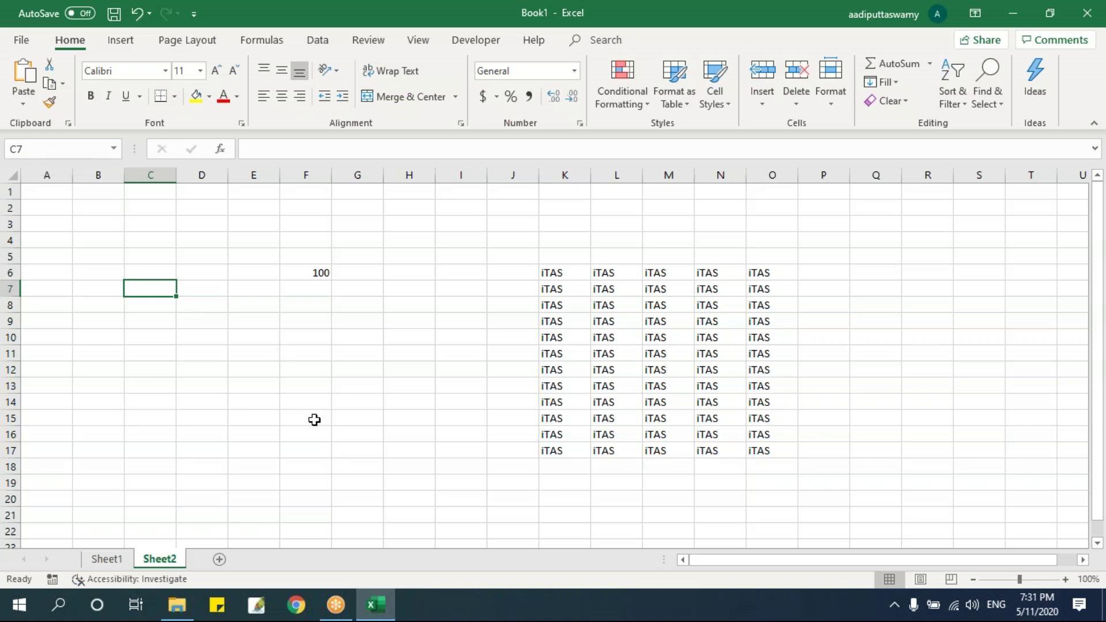
Clear the contents of cell F6 and the filled range K6:O17 on Sheet2
drag(293, 244, 859, 507)
key(Delete)
click(386, 222)
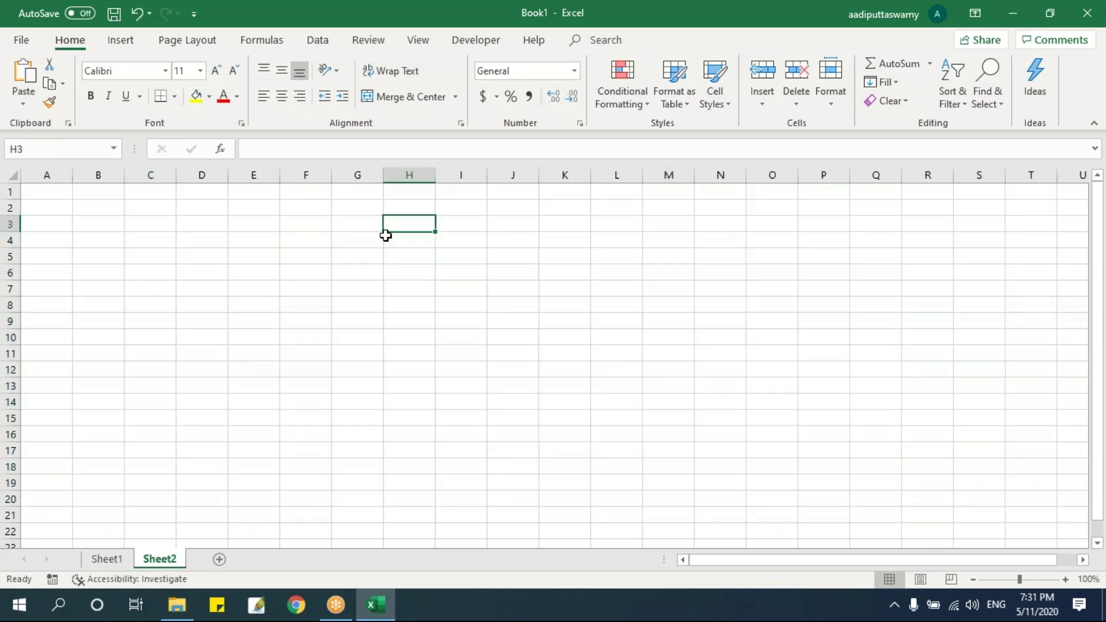
click(287, 149)
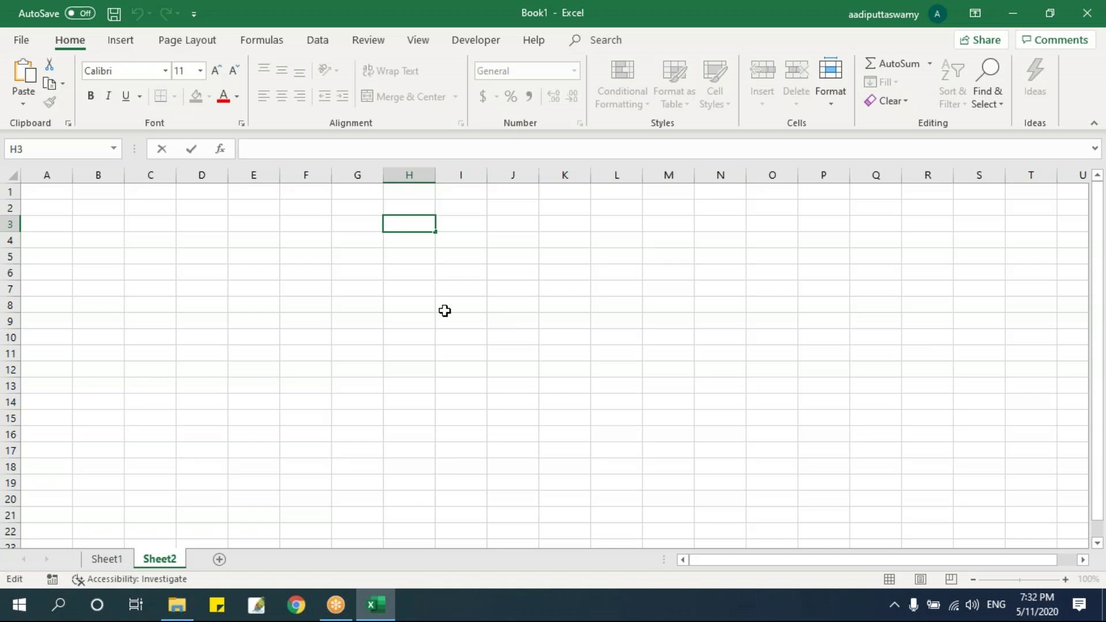
Enter iTAS Online Class in cell G5 of Sheet1
click(107, 560)
click(374, 324)
click(358, 254)
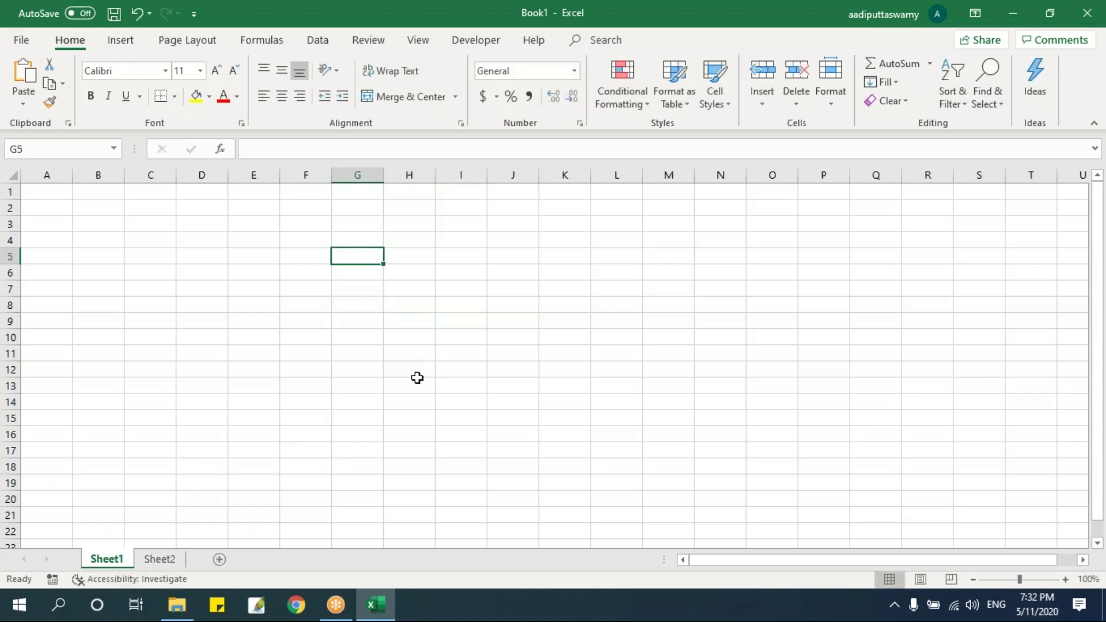
text(iTAS Online Clas)
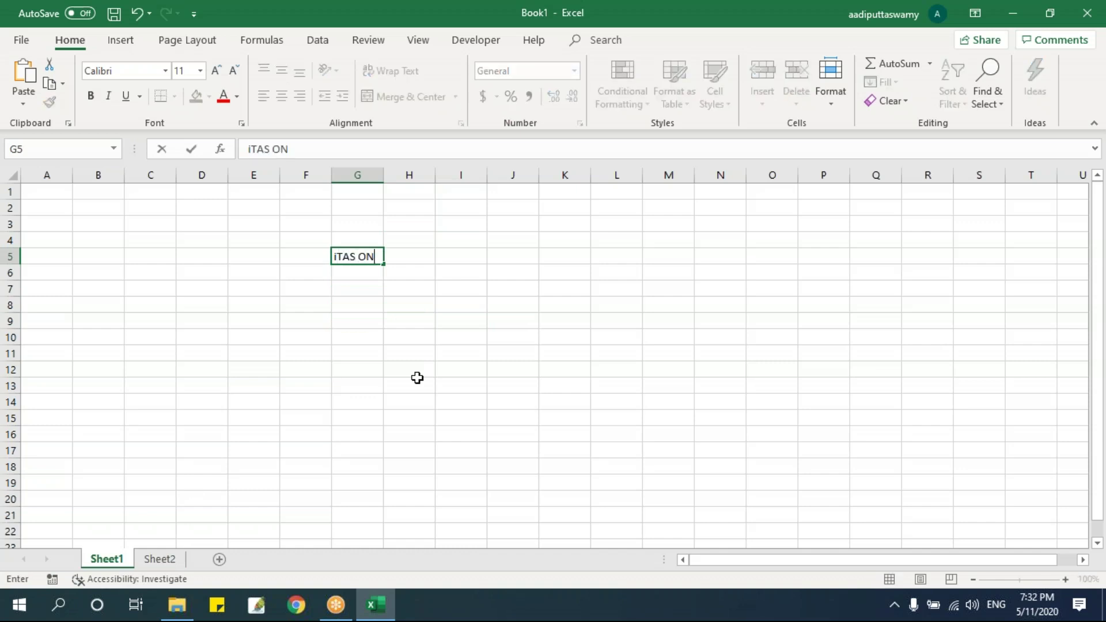
text(s)
key(Return)
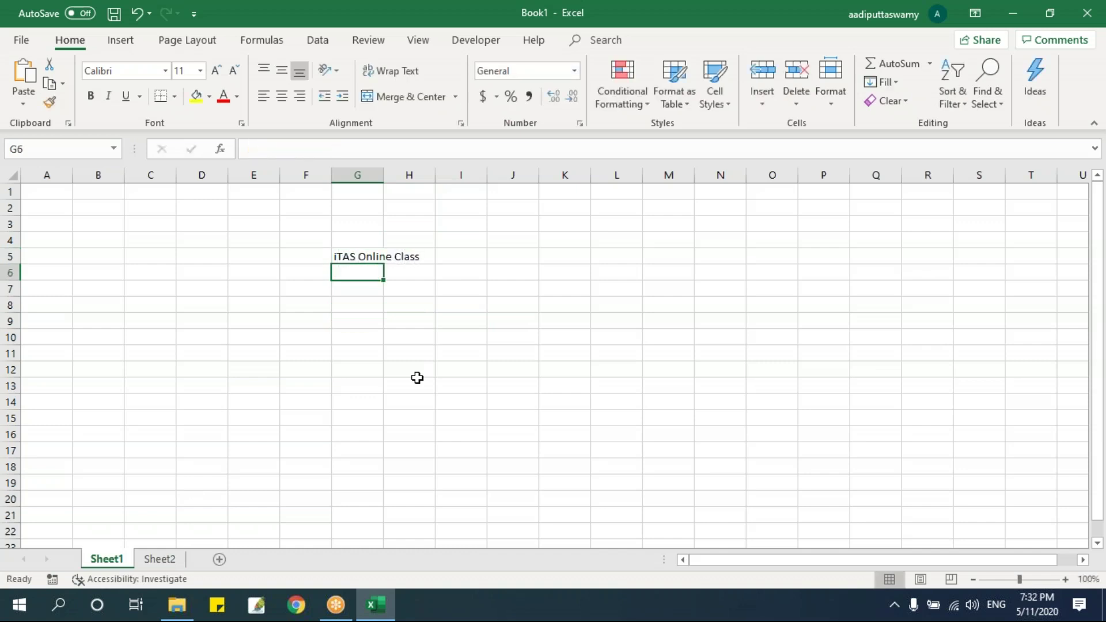
Append ", evening 7PM" to the text of cell G5 using the formula bar
click(369, 257)
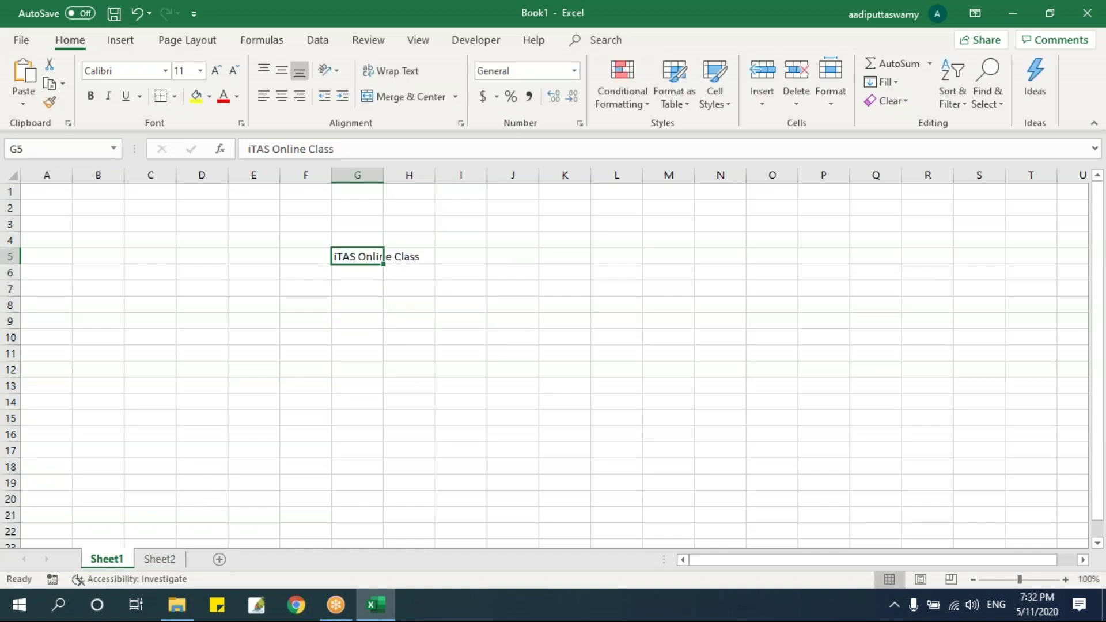
scroll(513, 328, up, 3)
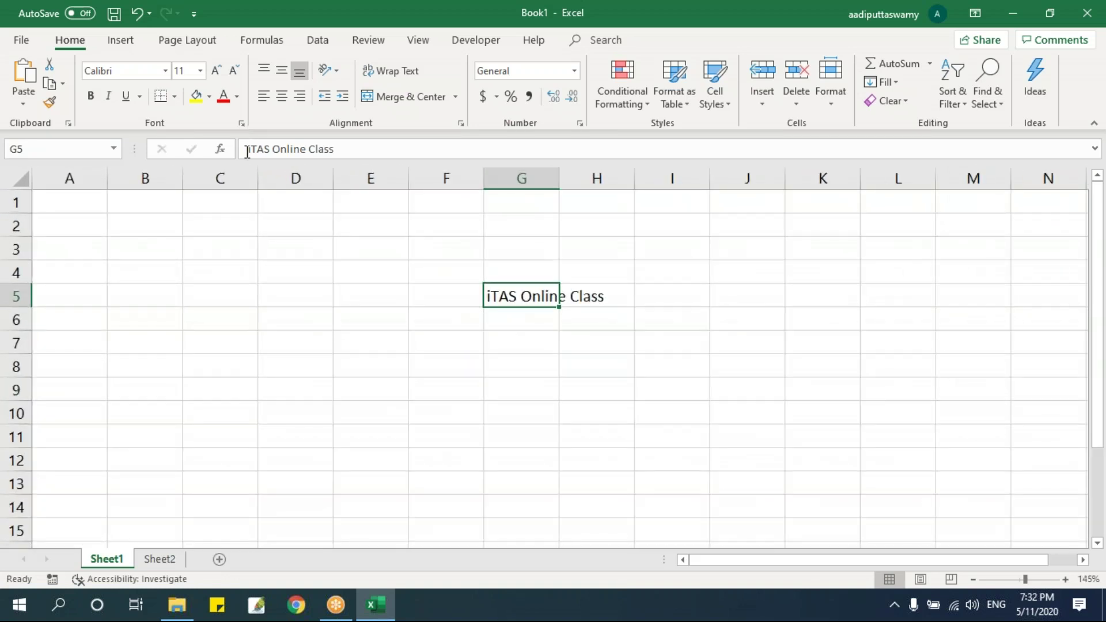
drag(247, 151, 378, 151)
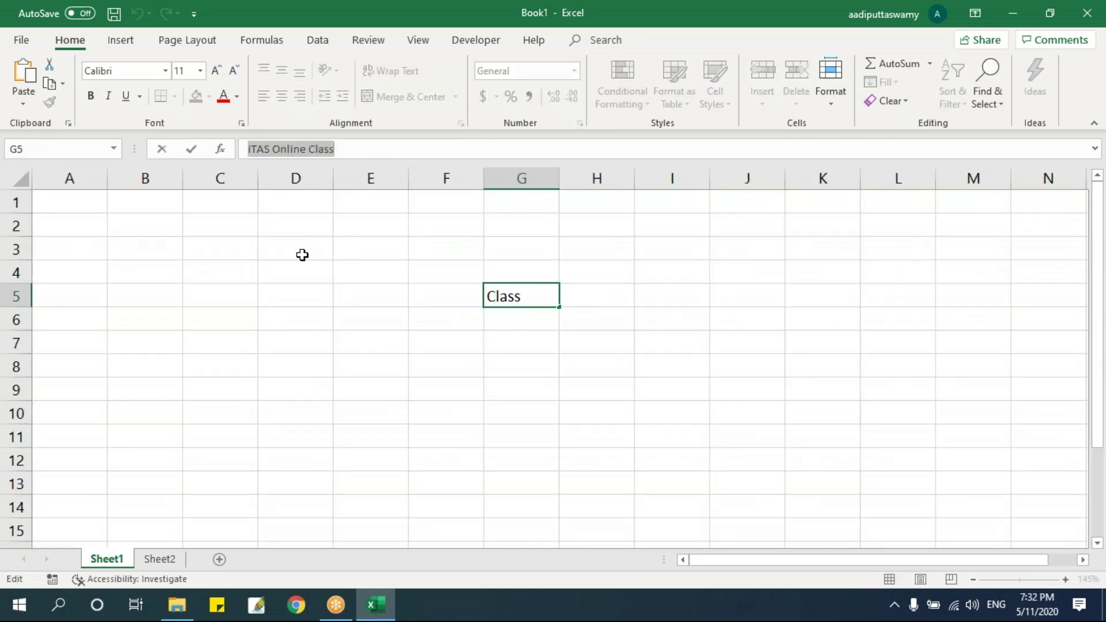
click(350, 150)
text(, evening 7PM)
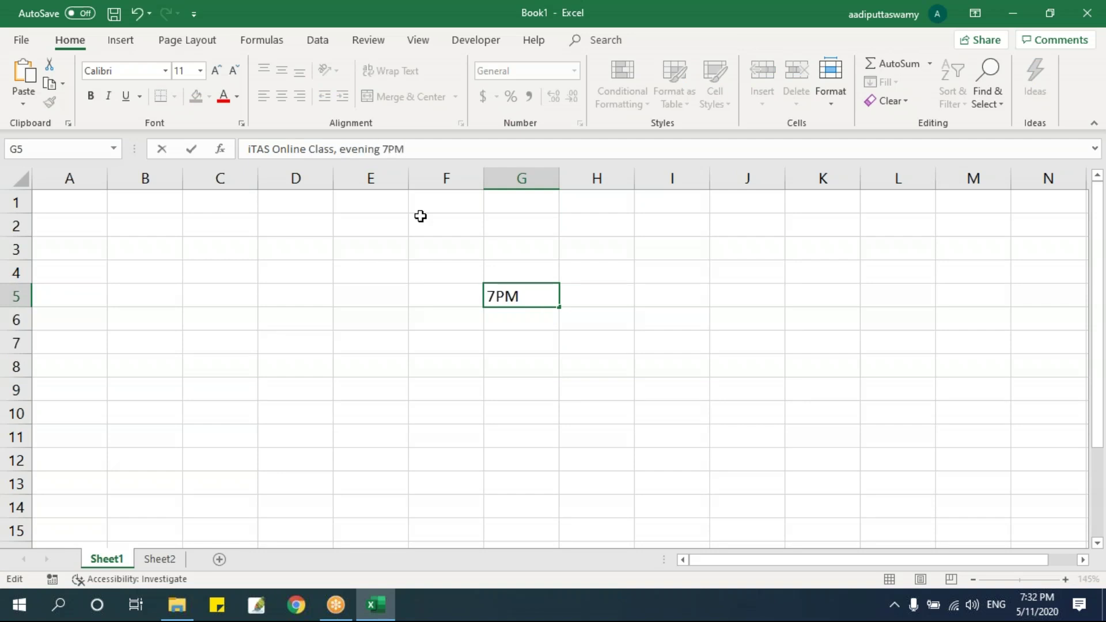
key(Return)
Open cell G5 for in-cell editing and remove 7PM from the end of its text
click(531, 281)
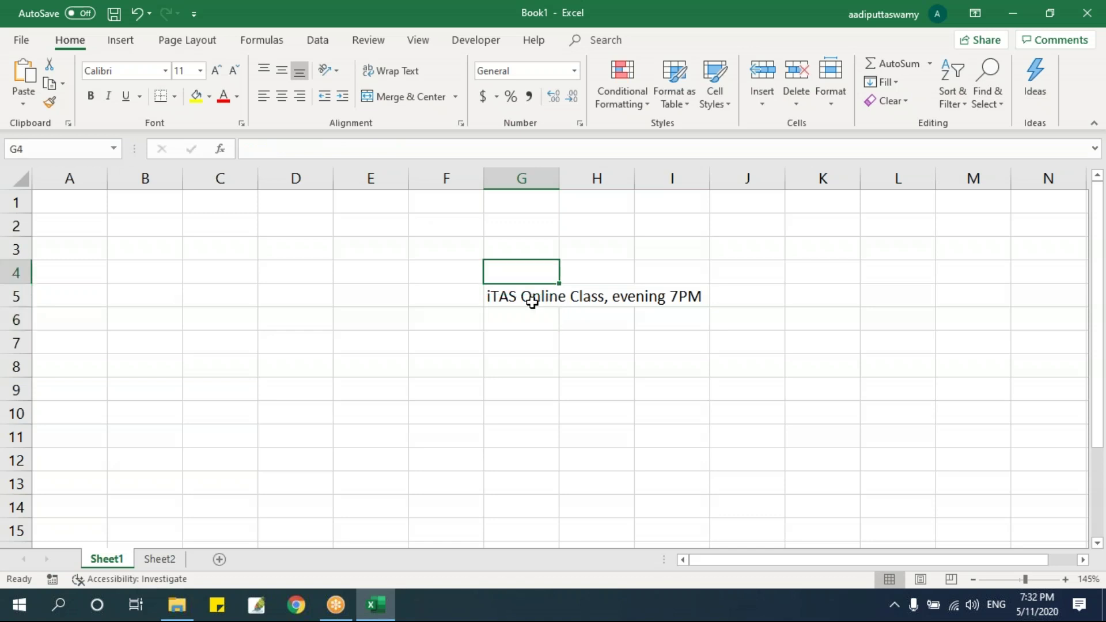
click(529, 296)
double_click(526, 296)
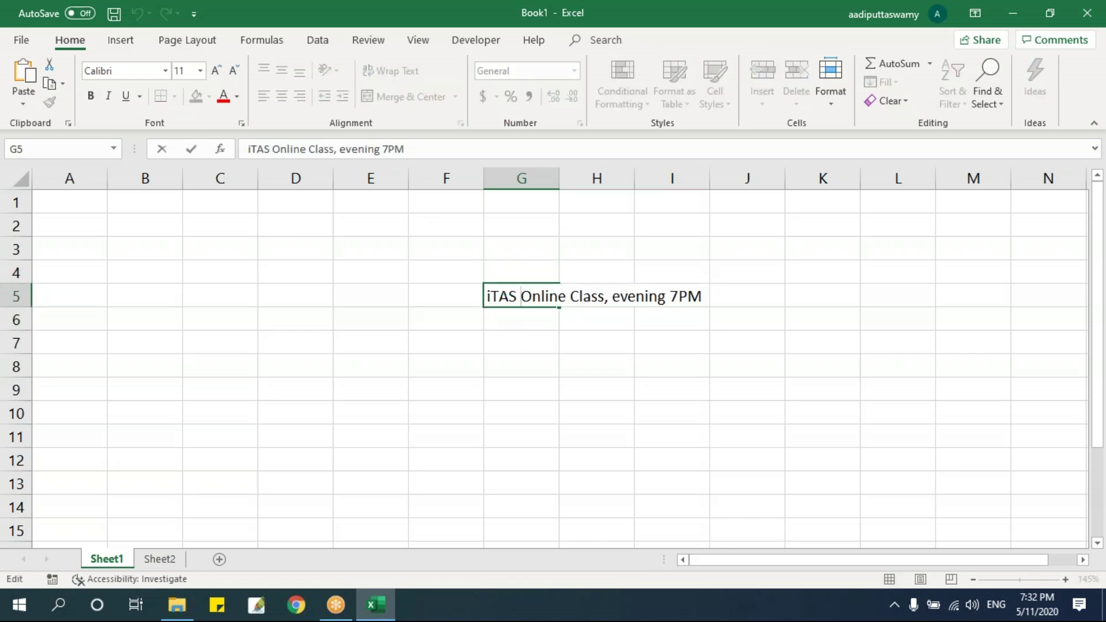
key(Return)
click(526, 291)
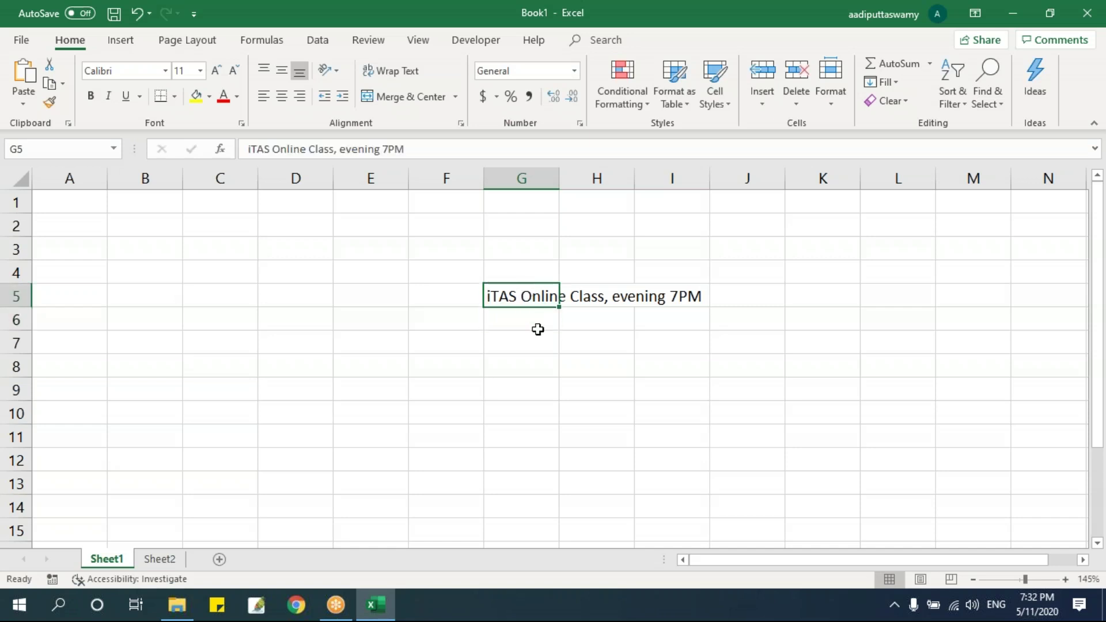
key(F2)
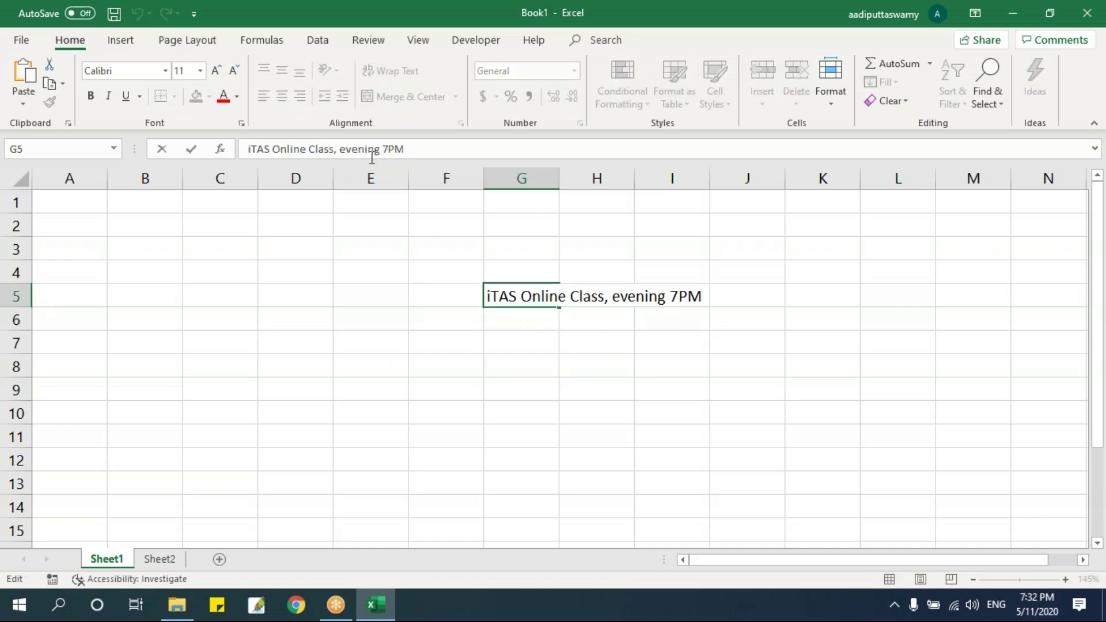
key(BackSpace)
key(BackSpace)
key(BackSpace)
key(BackSpace)
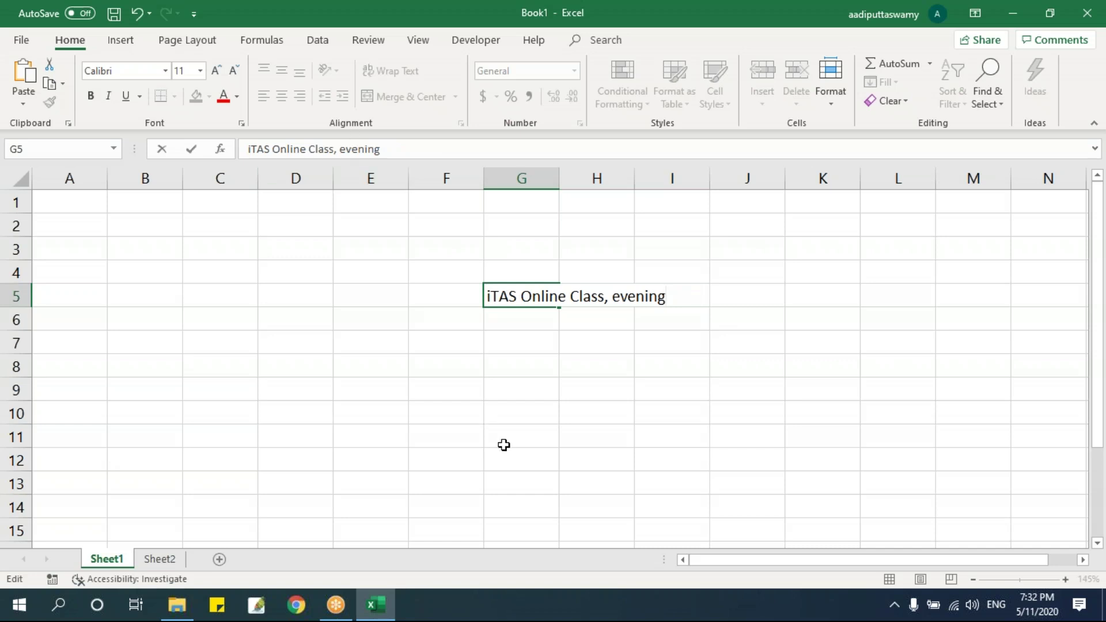
key(Return)
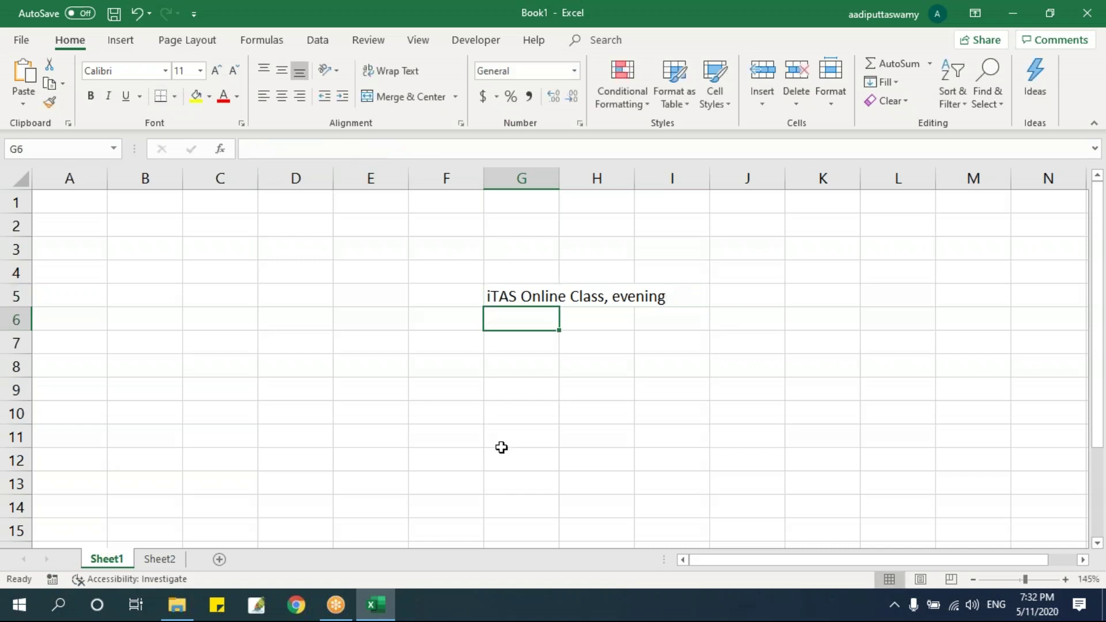
Select cell G5 and stretch the formula bar down to several times its single-line height
click(401, 150)
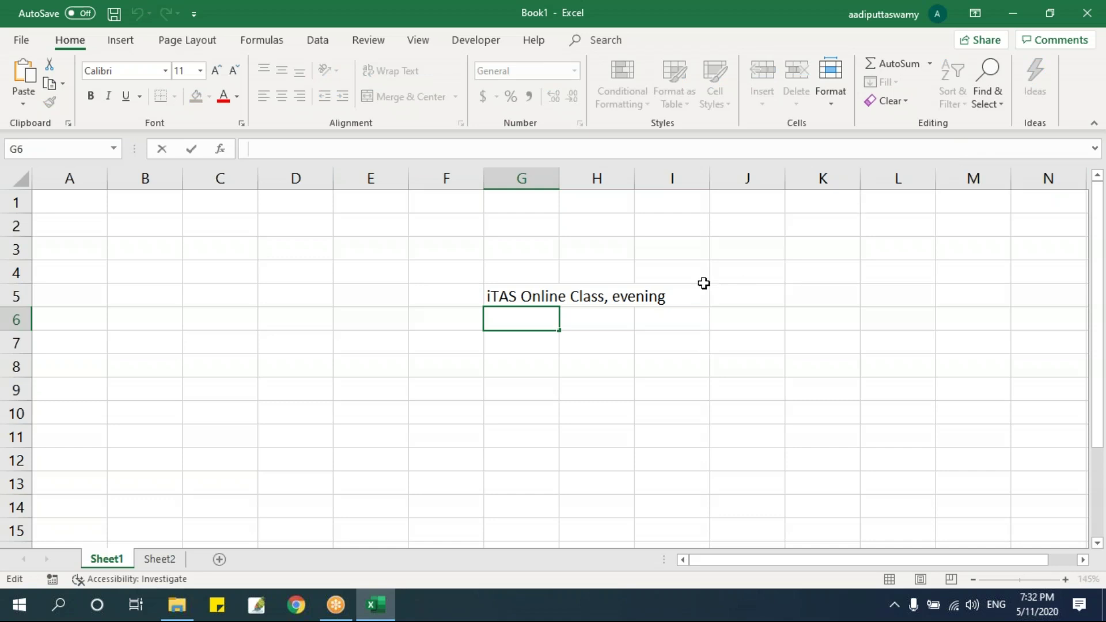
click(526, 295)
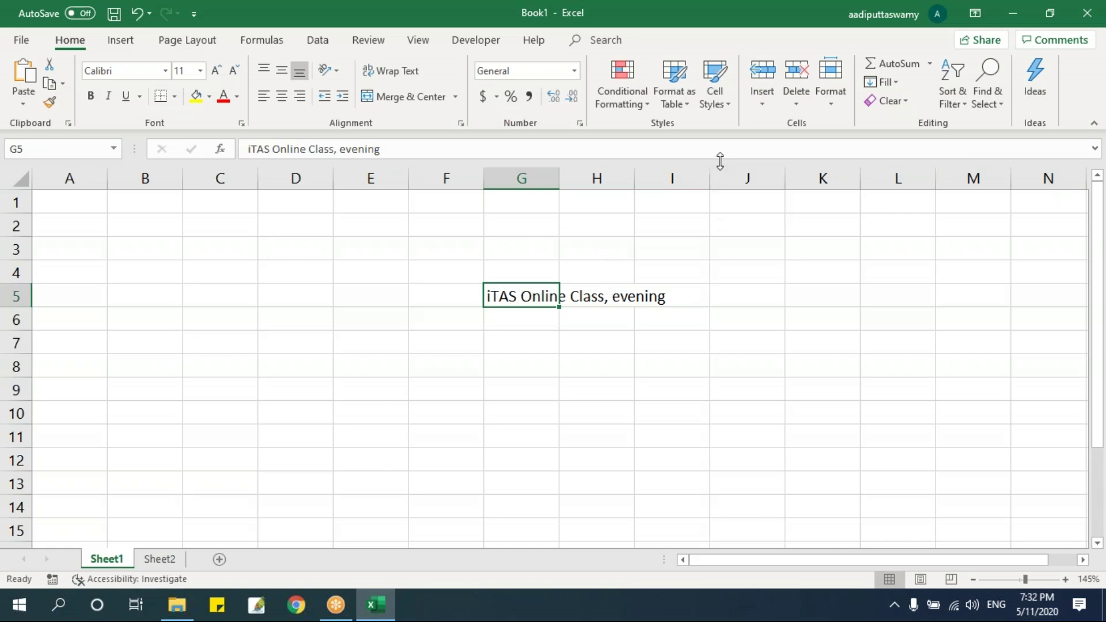
drag(720, 161, 740, 138)
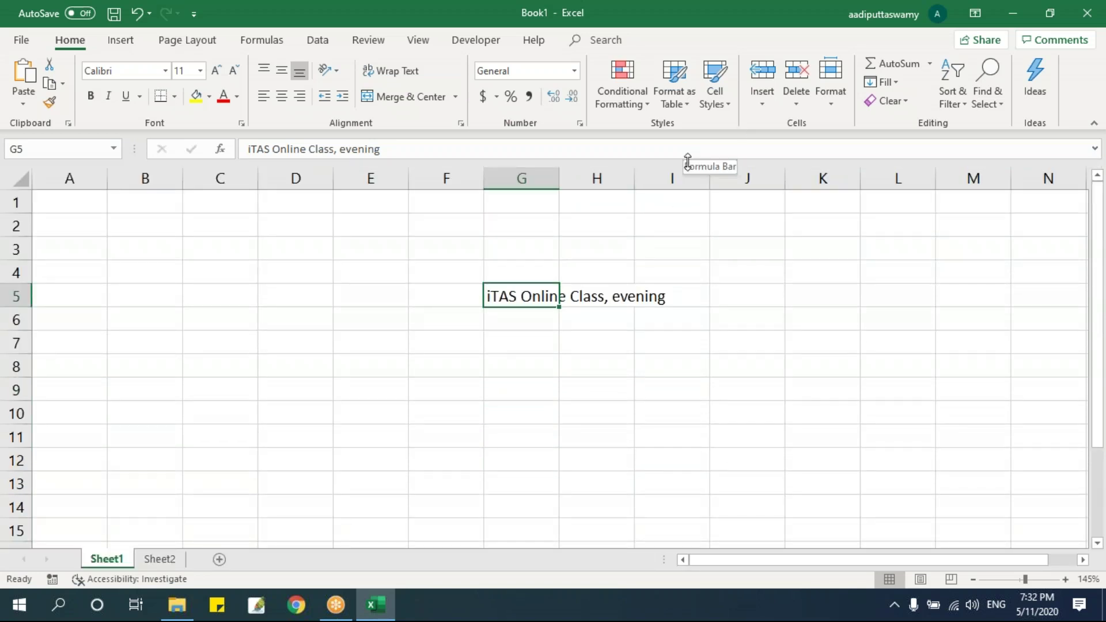
drag(690, 198, 706, 365)
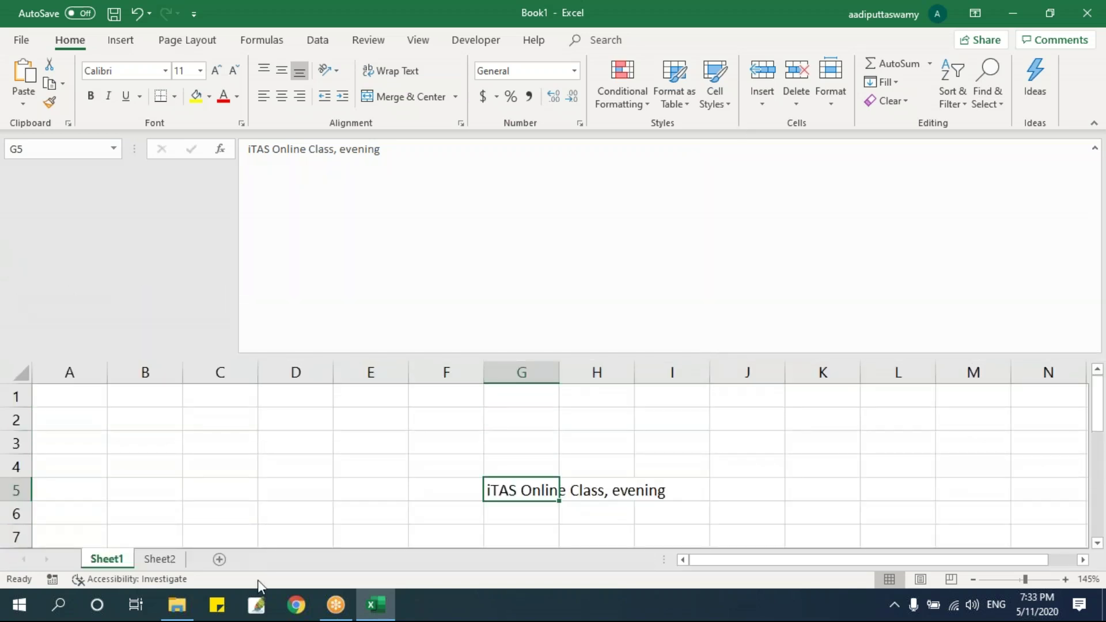
Collapse and expand the enlarged formula bar twice
click(1094, 151)
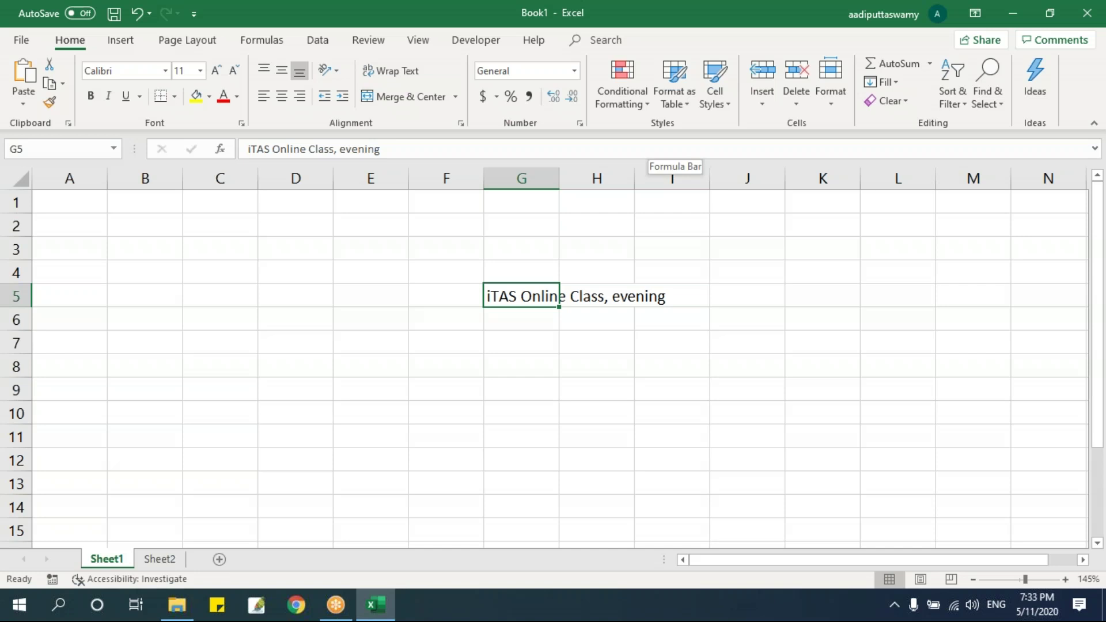
click(1094, 148)
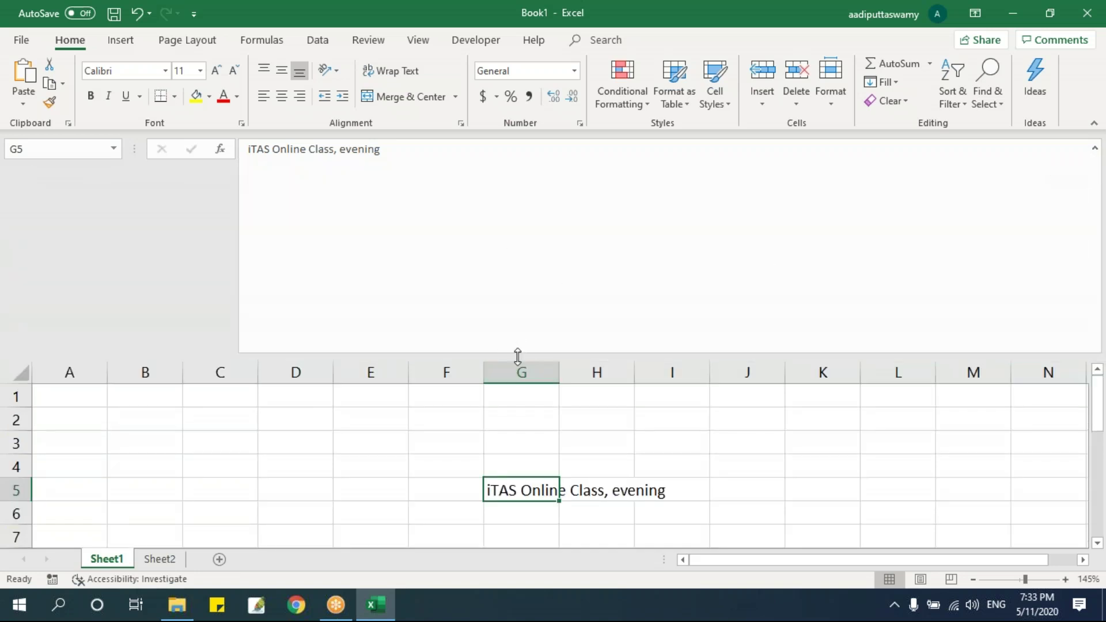
click(1095, 148)
click(1094, 148)
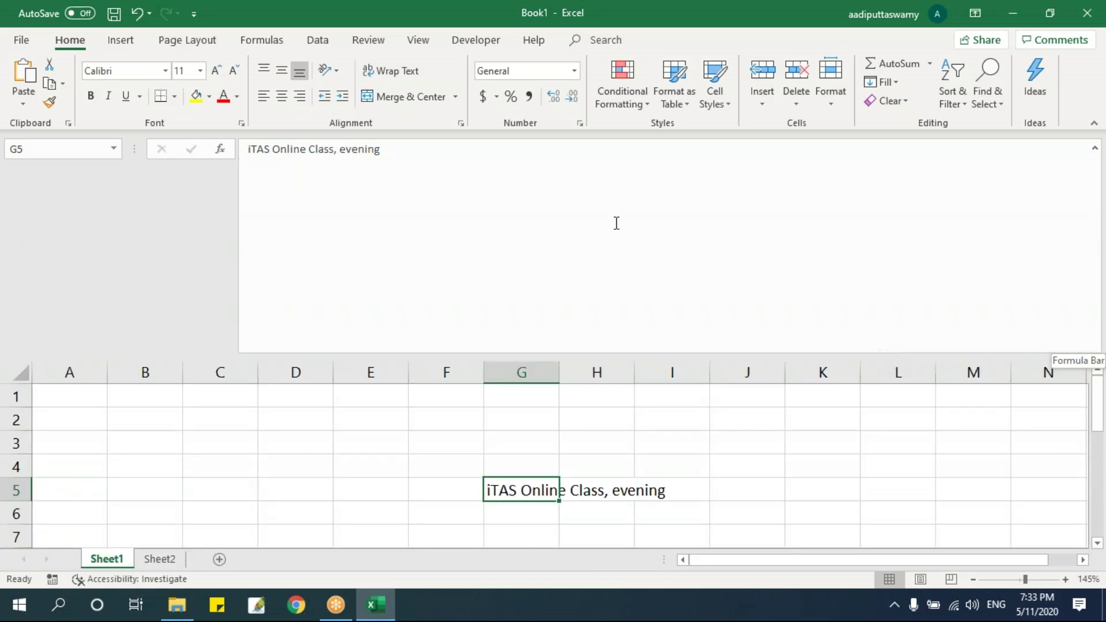
Reduce the expanded formula bar's height to a few lines, select cell K4, and leave the bar collapsed to a single line
drag(672, 355, 676, 217)
click(824, 329)
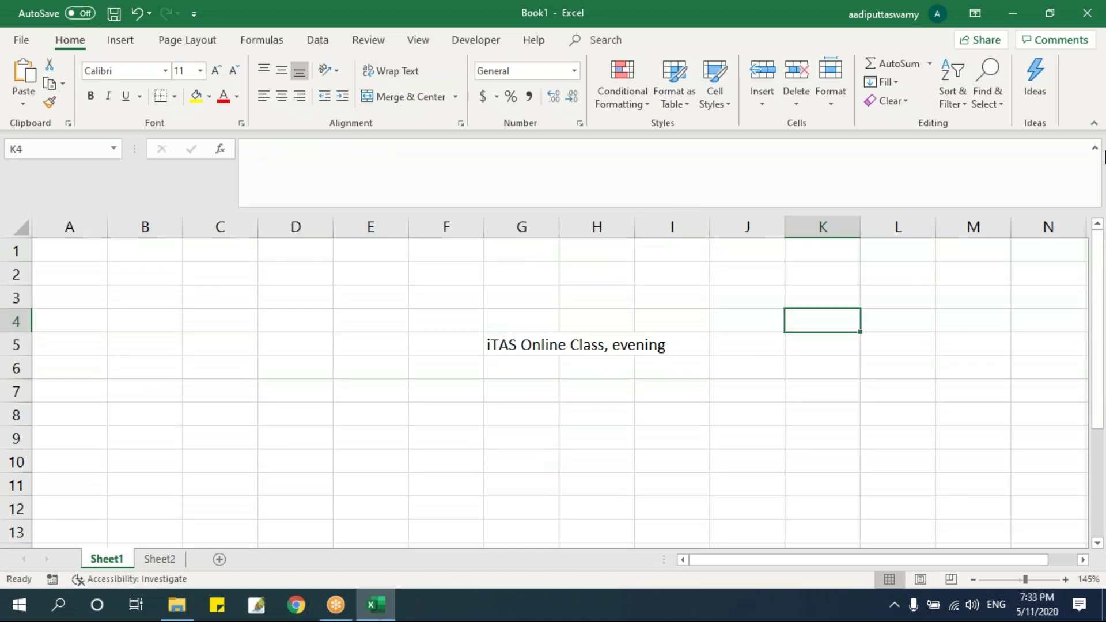
click(1094, 149)
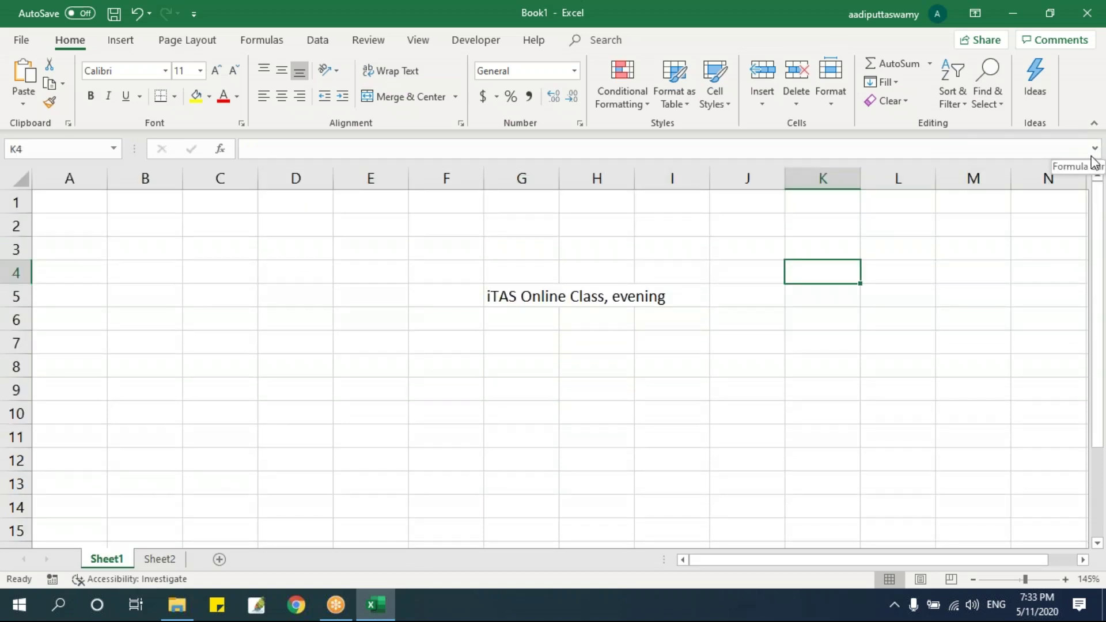
click(1094, 149)
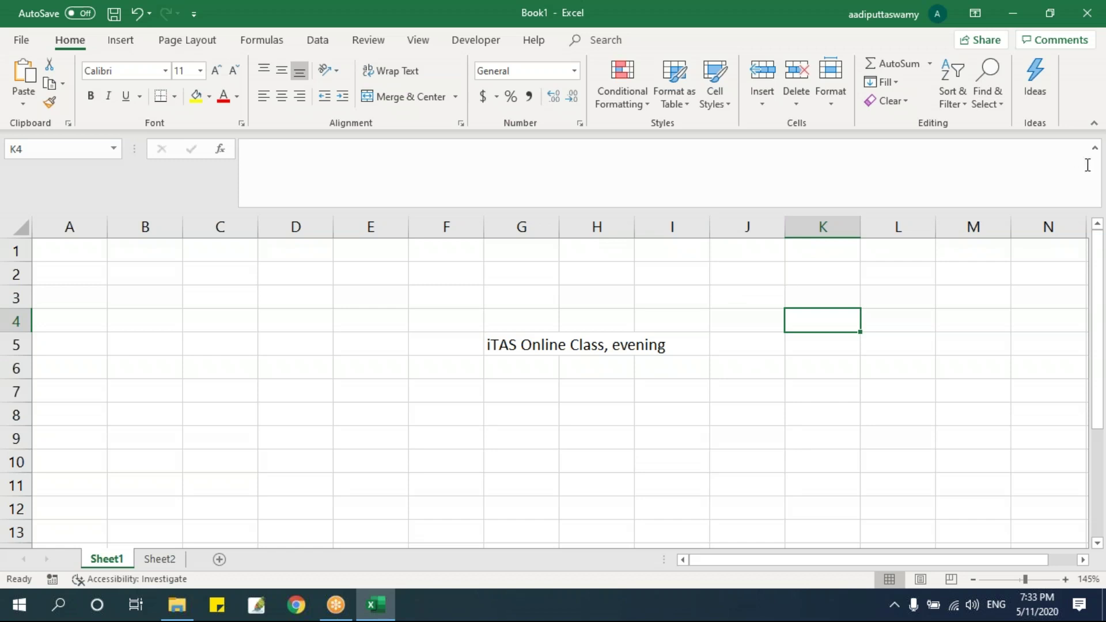
click(1094, 149)
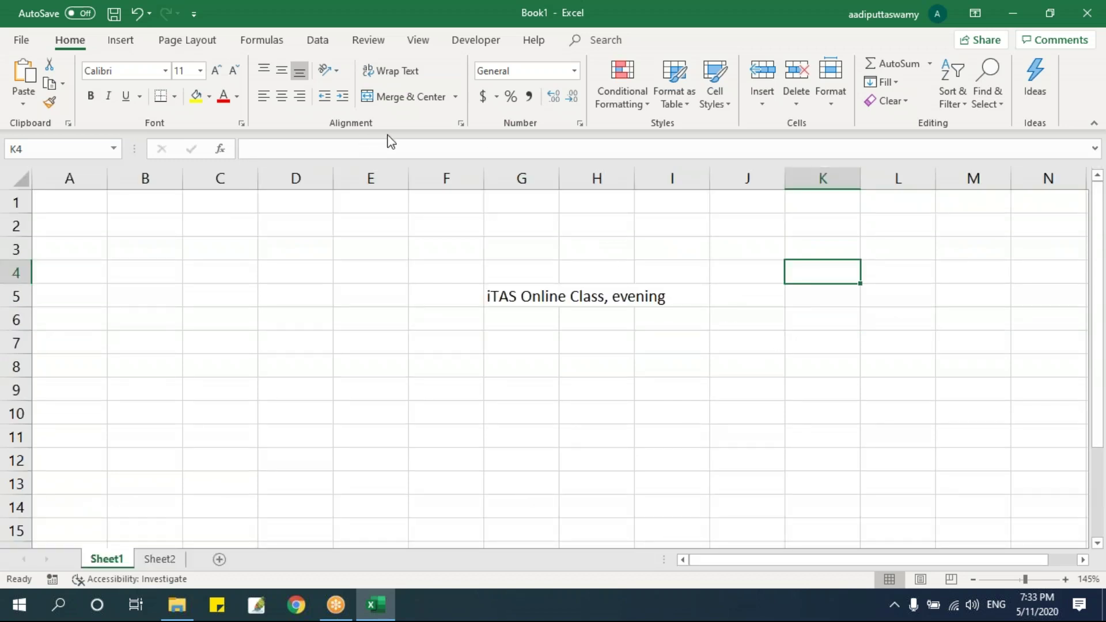
Clear the contents of the range F5:H7
drag(456, 296, 632, 353)
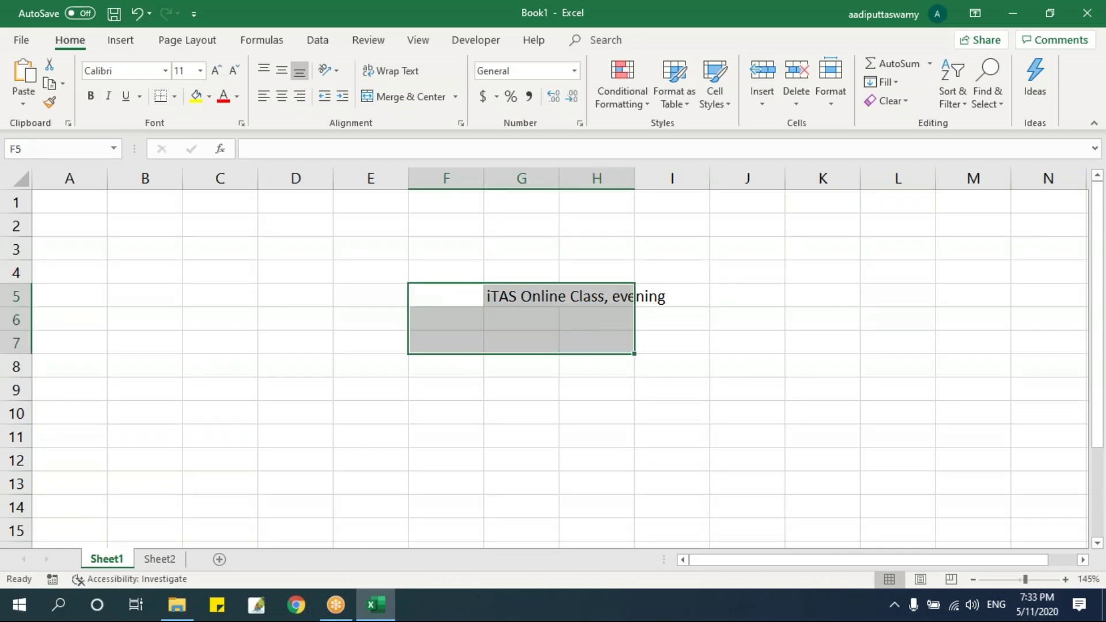
key(Delete)
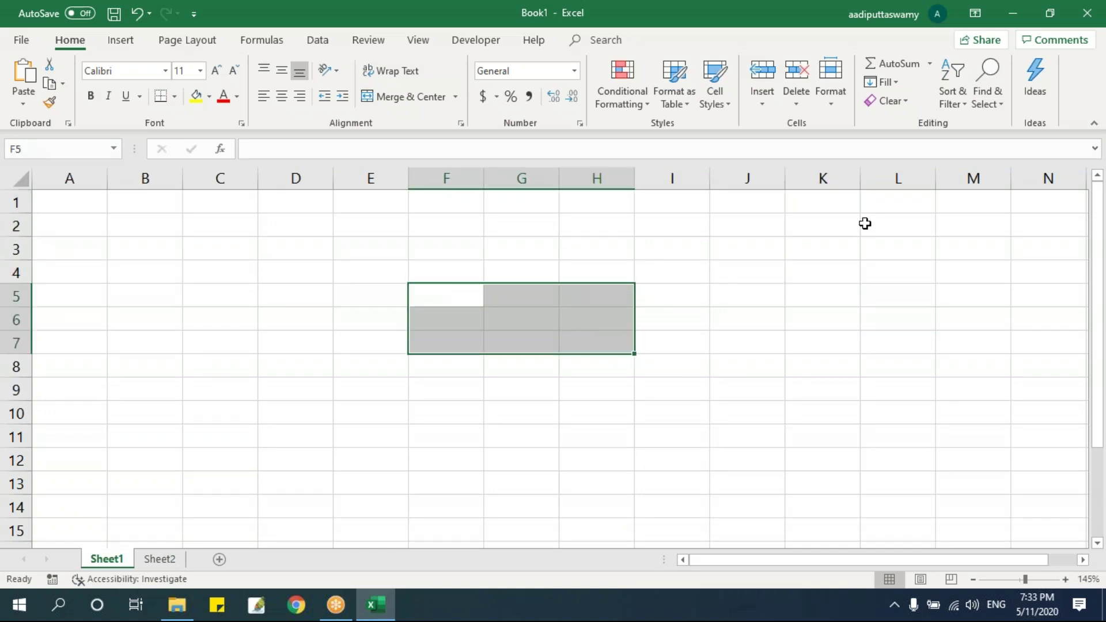
Highlight large and small blocks of cells across the worksheet grid, ending on cell I7
drag(1053, 203, 1002, 533)
click(689, 422)
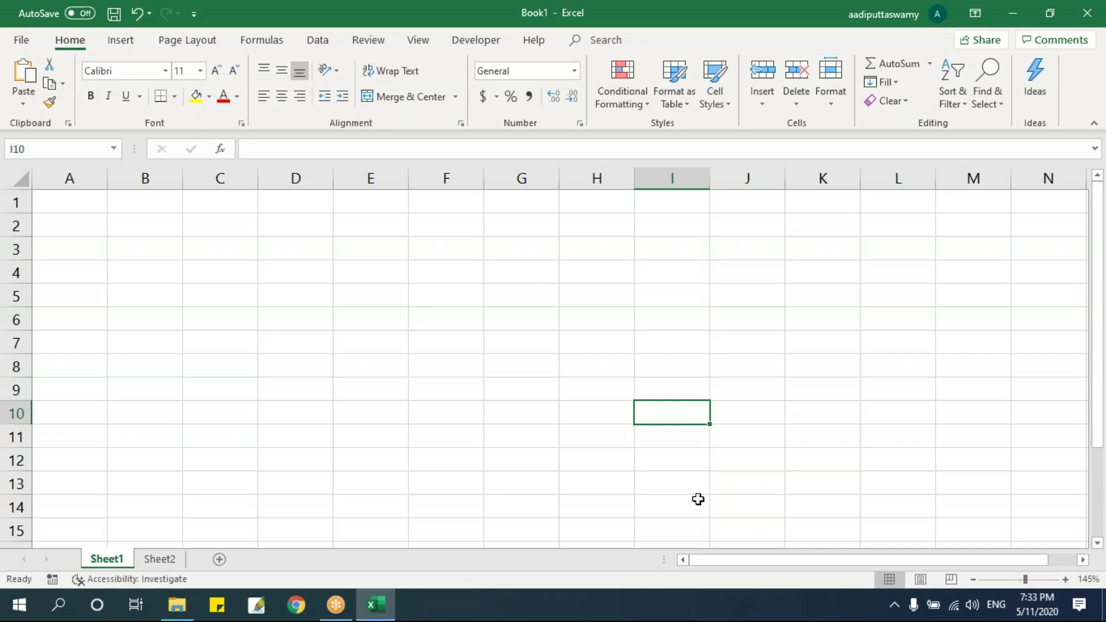
drag(89, 205, 911, 457)
drag(521, 319, 749, 369)
click(671, 342)
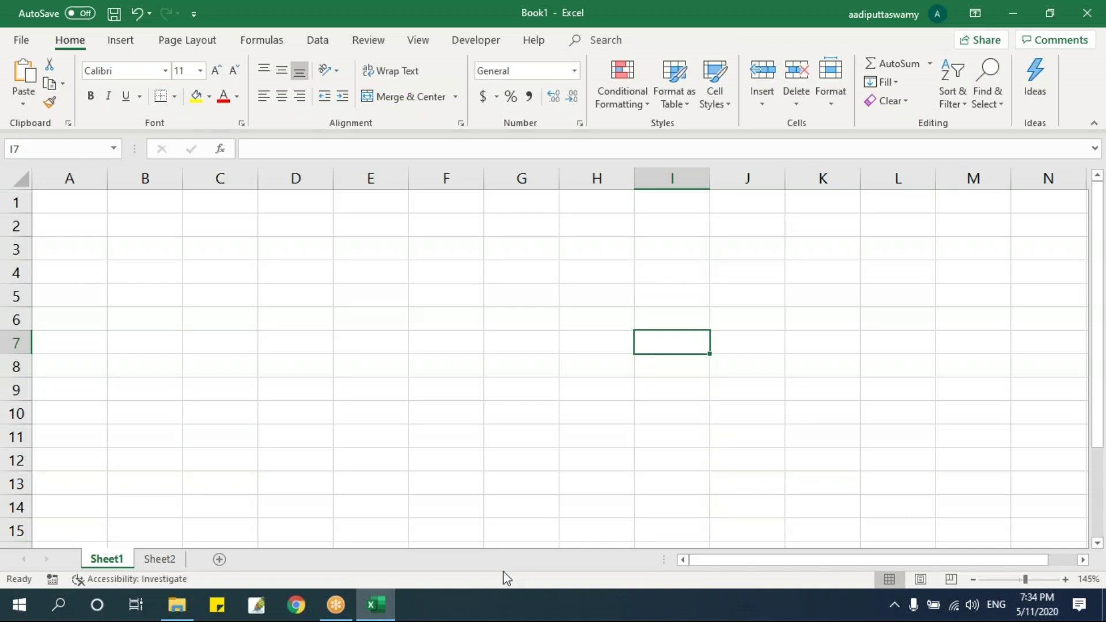
Look at Sheet2, add three new worksheets at the end of the workbook, and return to Sheet1
click(156, 560)
click(219, 559)
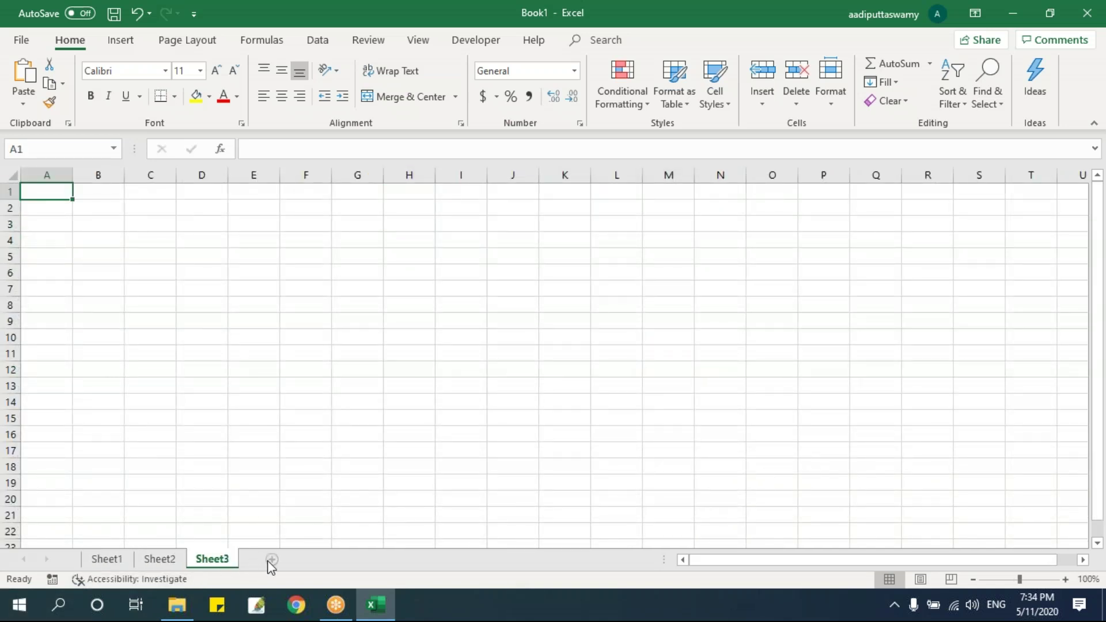
click(267, 560)
click(354, 559)
click(128, 560)
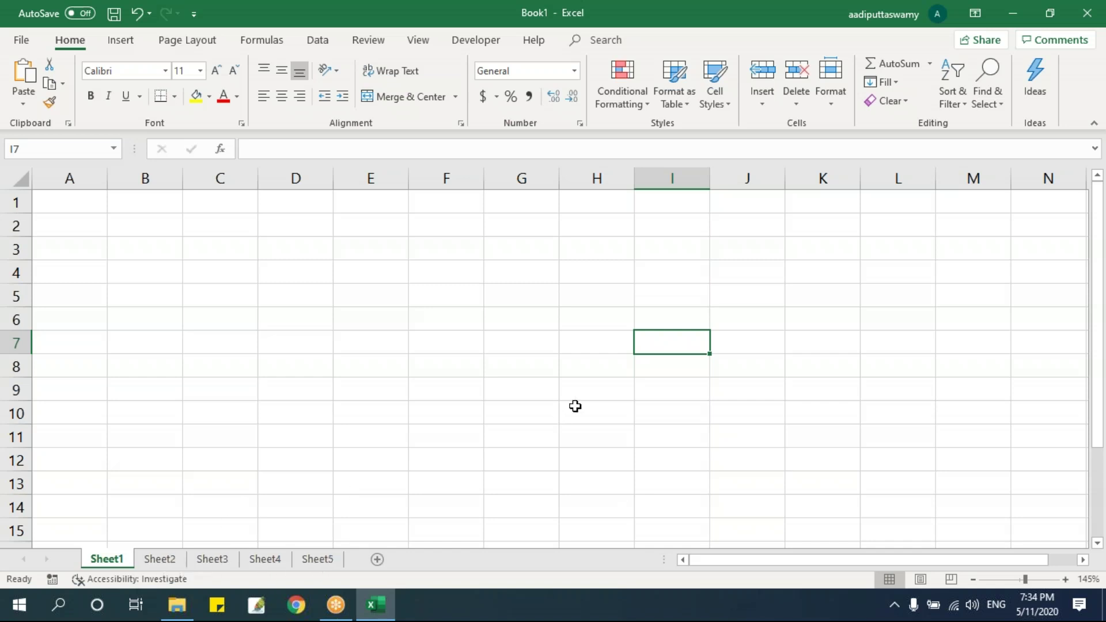
Select the block A1:L13, followed by single cells I7, B5, F3 and F7
click(255, 286)
drag(61, 202, 911, 487)
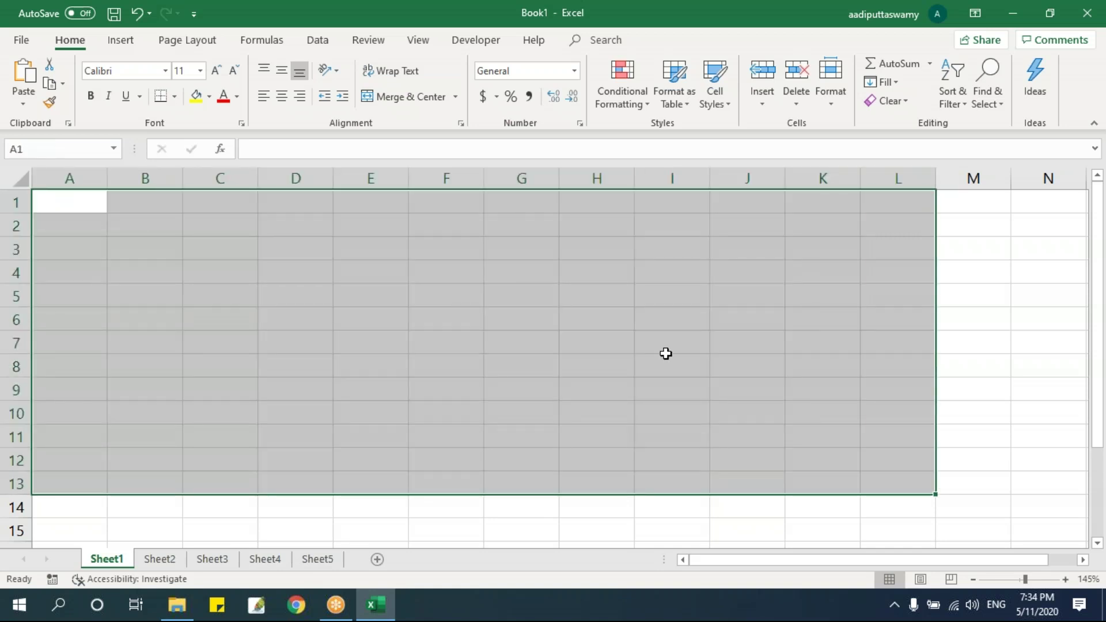
click(665, 353)
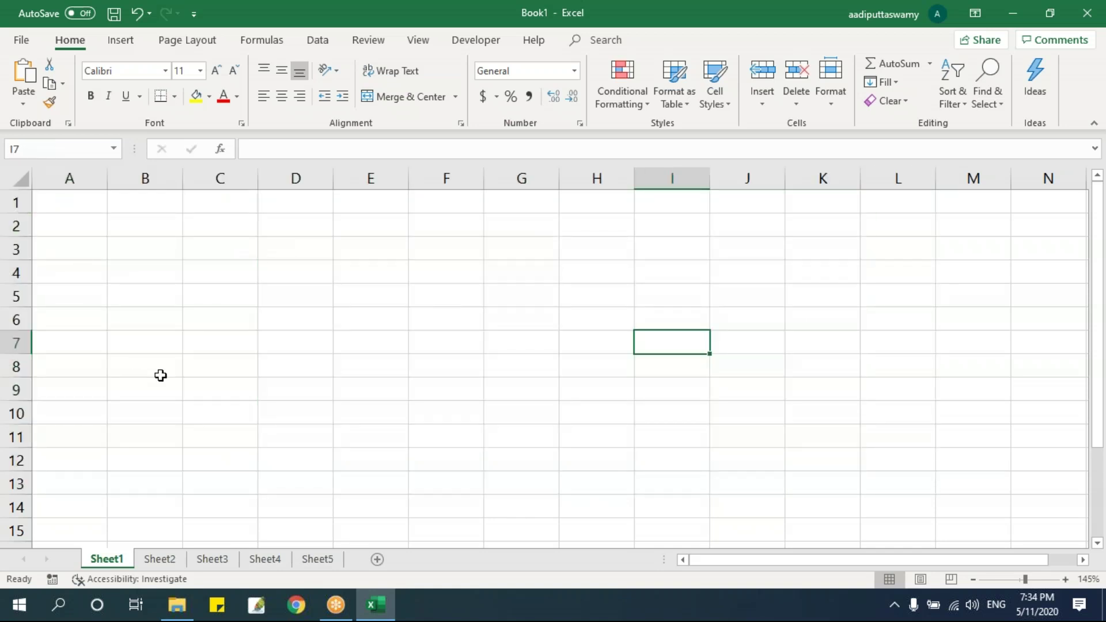
click(138, 294)
click(471, 252)
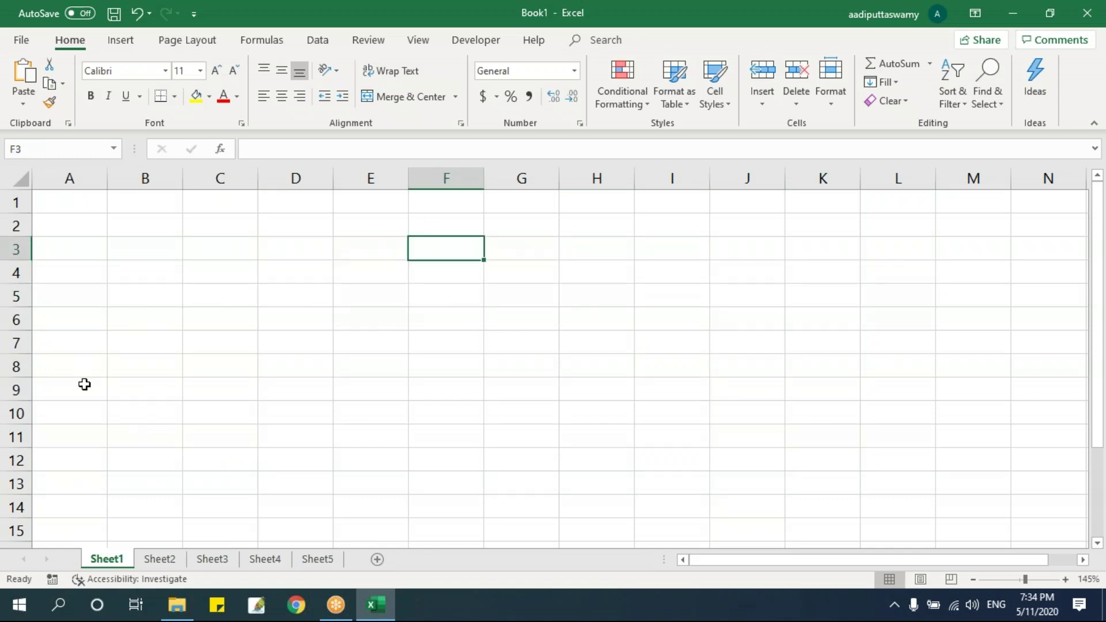
click(416, 333)
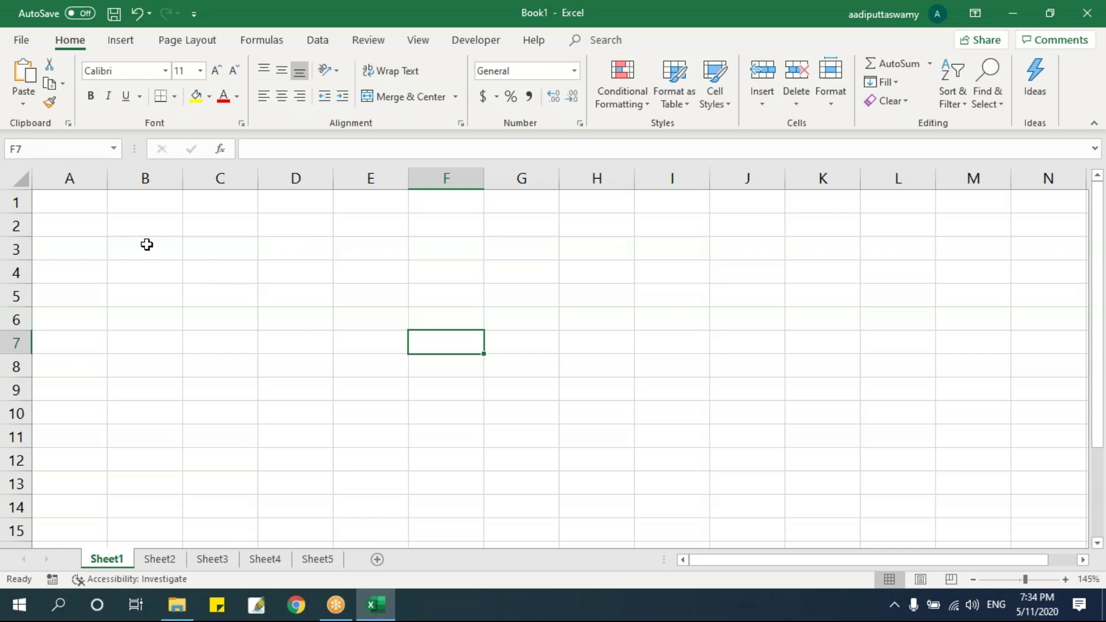
Select individual cells one after another along row 2, ending on cell F7
click(499, 253)
click(244, 222)
click(300, 228)
click(387, 230)
click(447, 229)
click(503, 229)
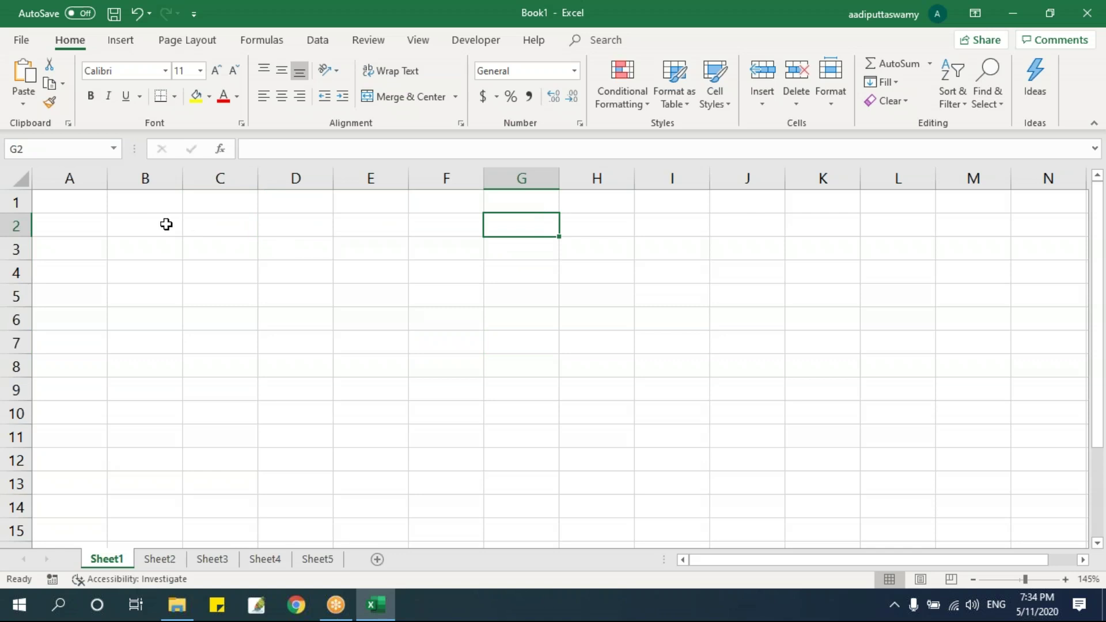
click(79, 227)
click(145, 227)
click(225, 229)
click(369, 231)
click(522, 229)
click(672, 227)
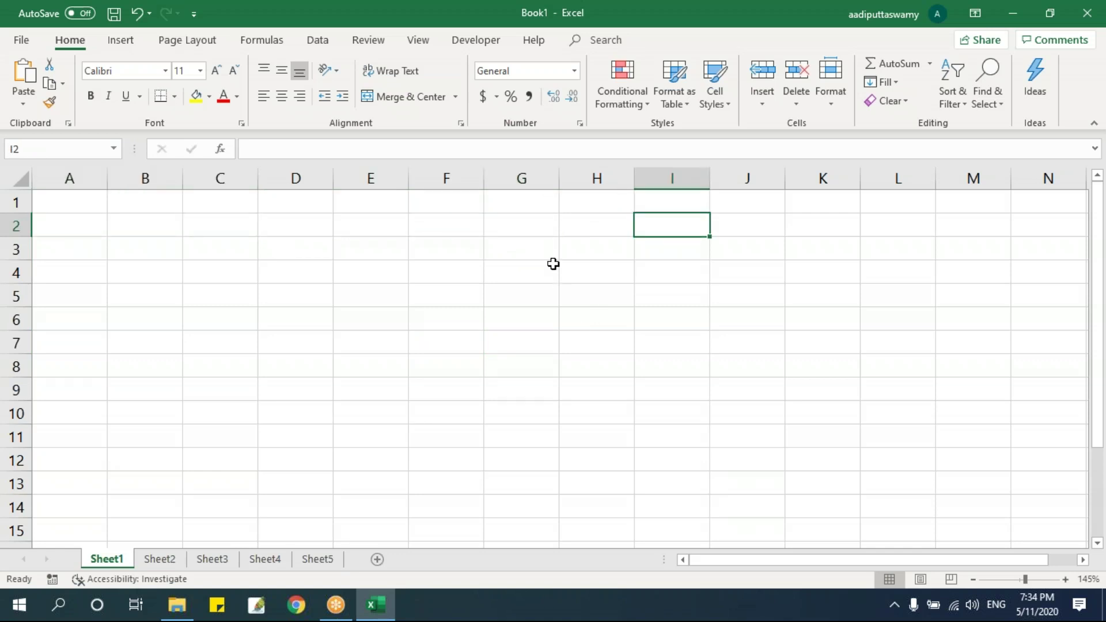
click(443, 342)
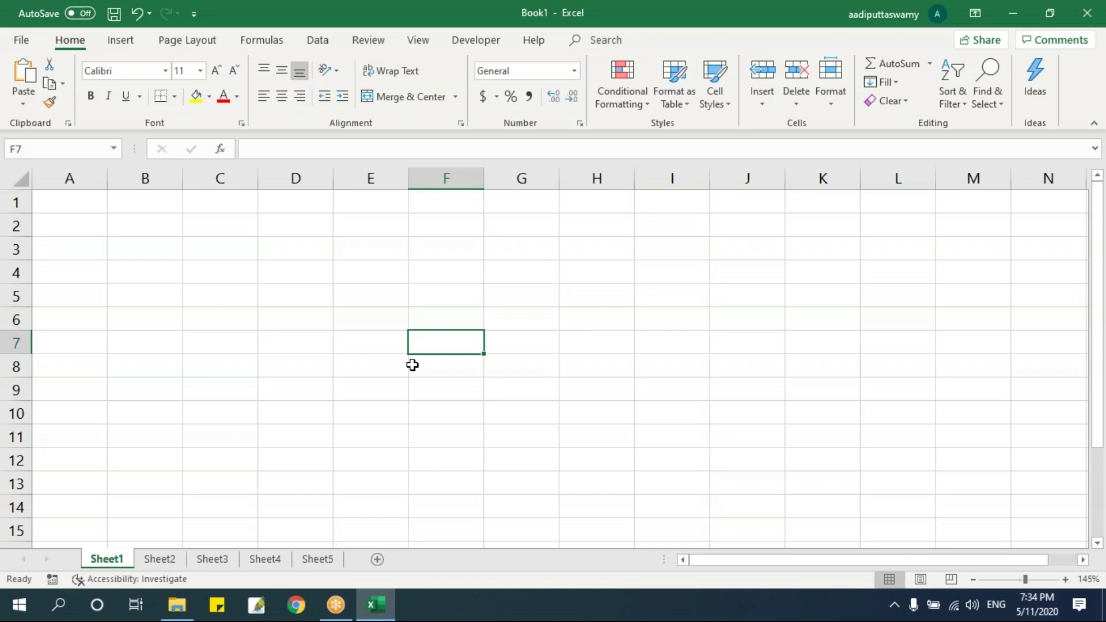
Hide the gridlines on Sheet1 and select several cells in the blank area, ending on F5
click(418, 40)
click(188, 98)
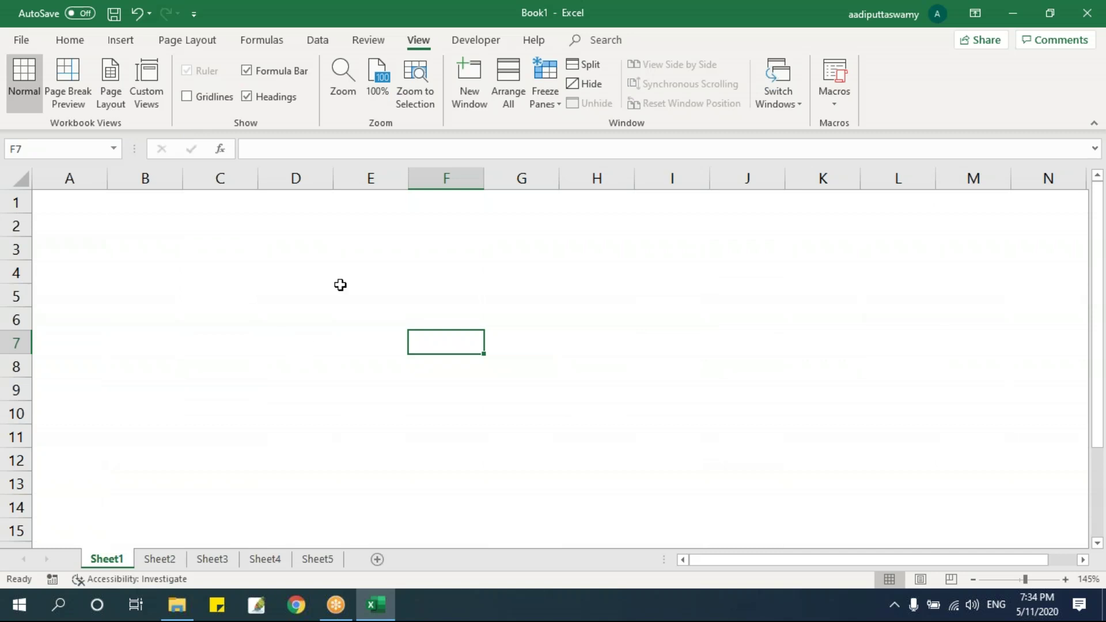
click(348, 249)
click(277, 220)
click(234, 272)
click(293, 312)
click(444, 292)
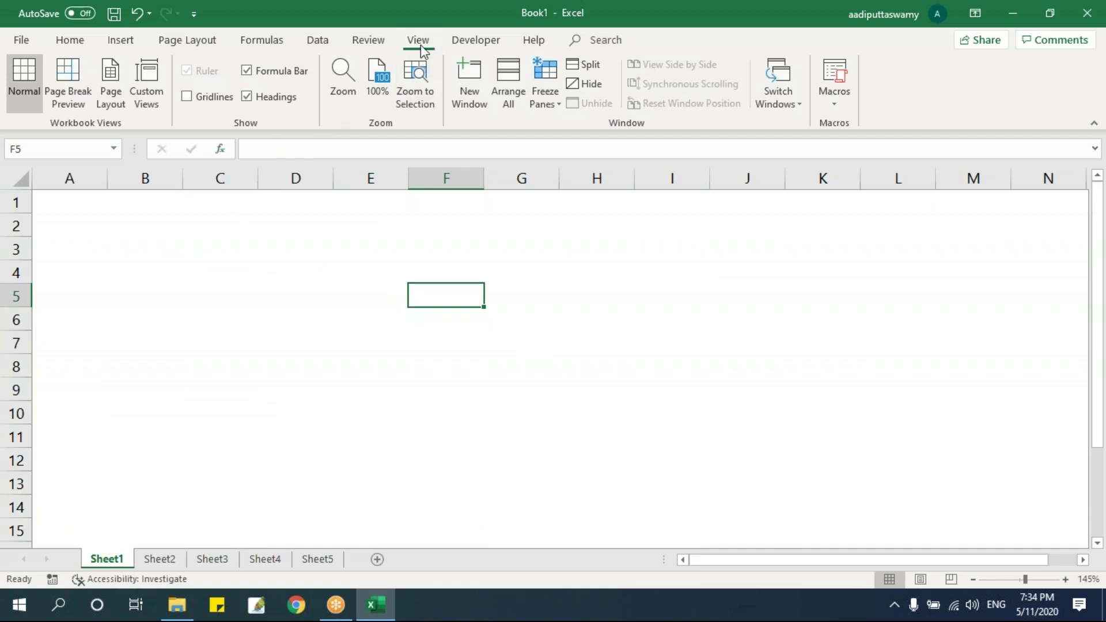
Show the gridlines on Sheet1 again and select cells H9, E6, D10 and I10 in turn
click(214, 99)
click(602, 384)
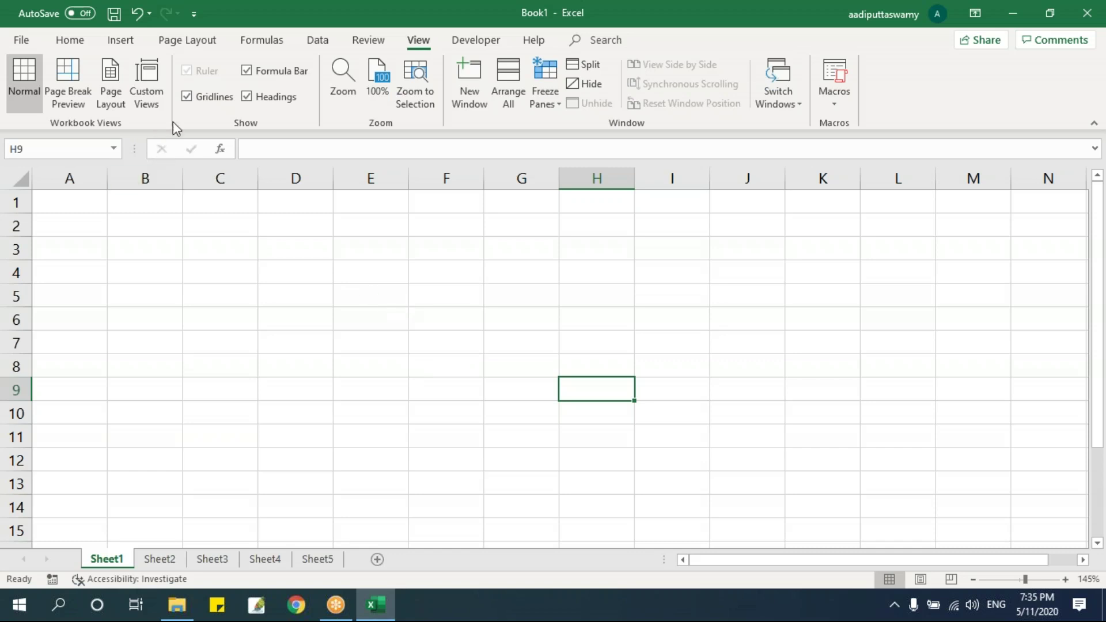
click(344, 321)
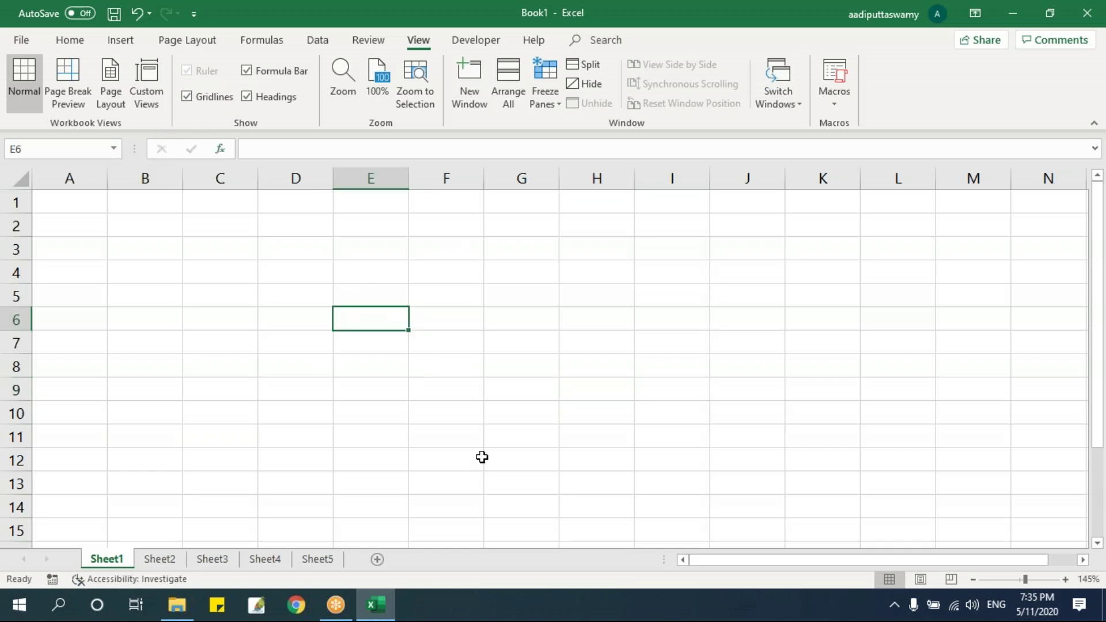
click(289, 406)
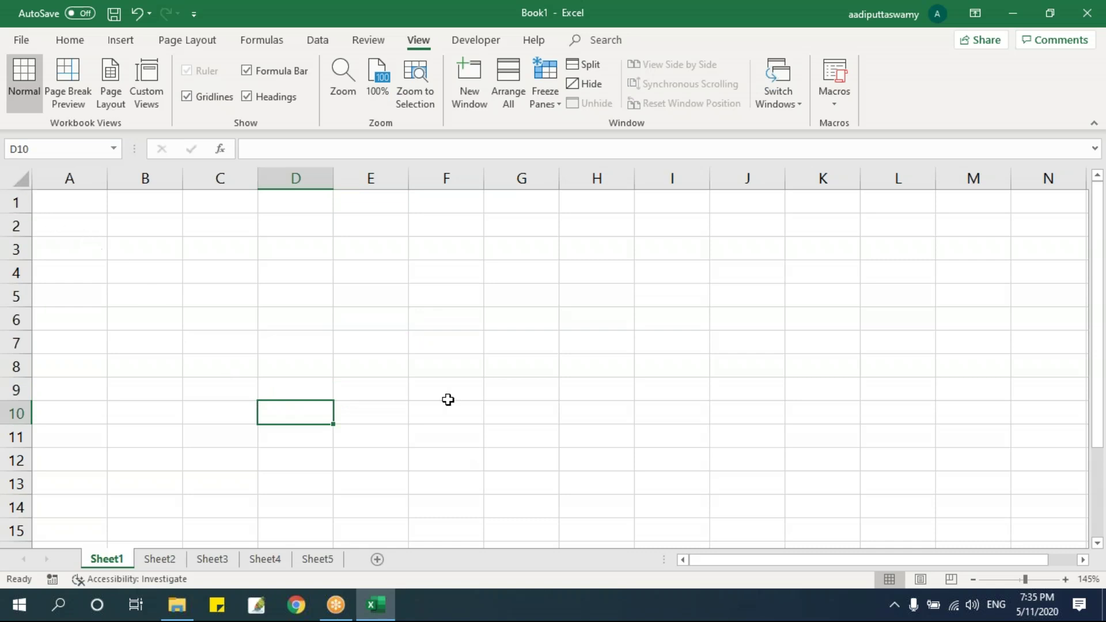
click(655, 406)
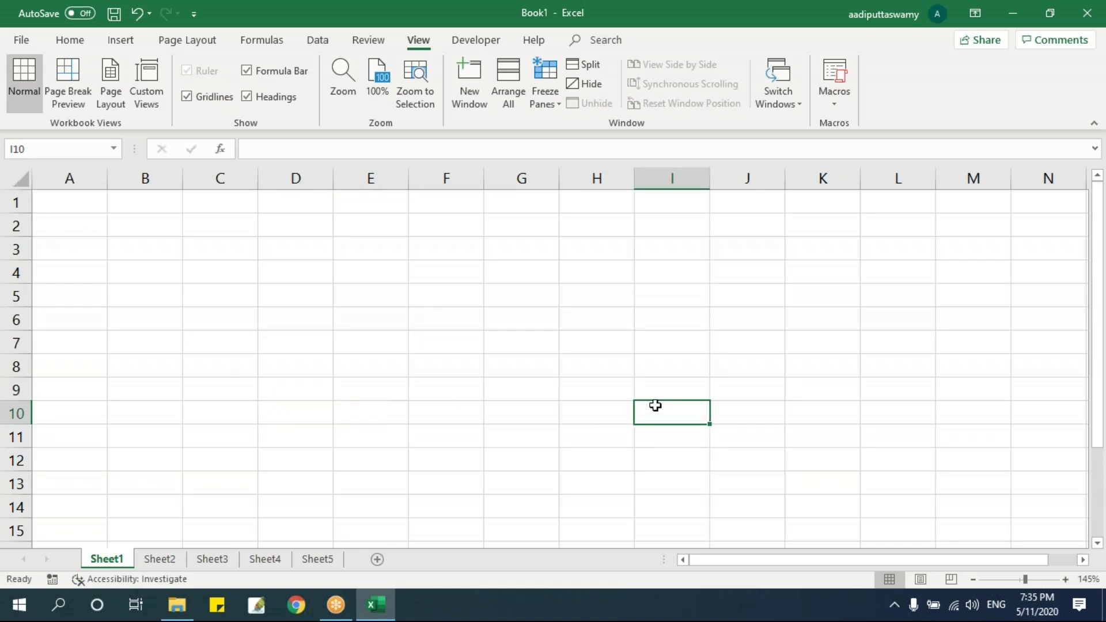
Select the entire worksheet twice, the second time starting from cell H7, and finish on cell H5
click(17, 179)
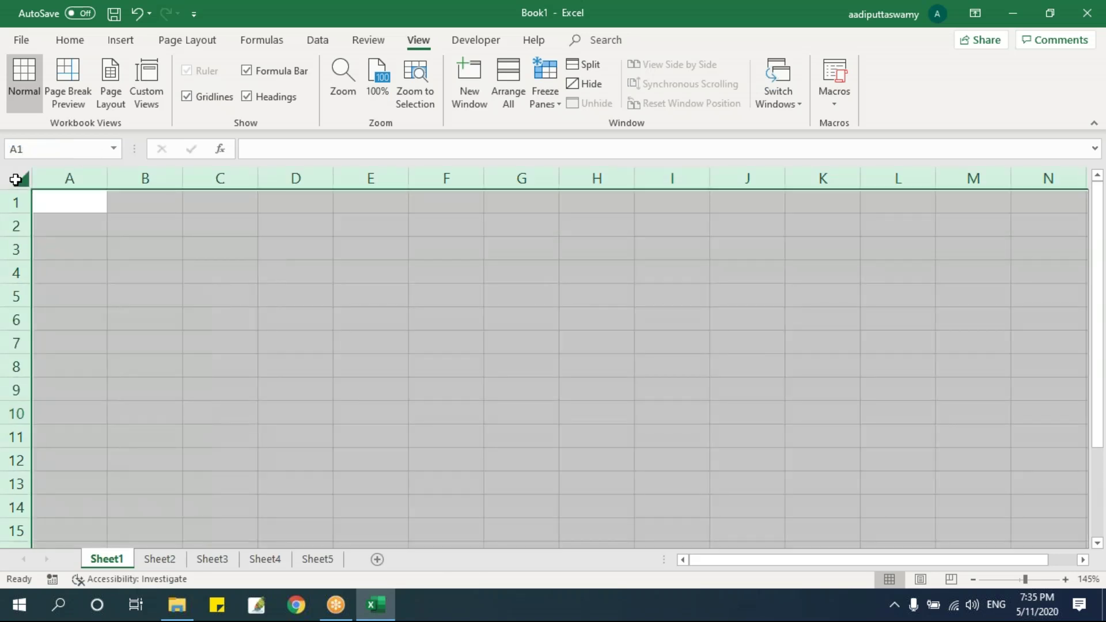
click(603, 348)
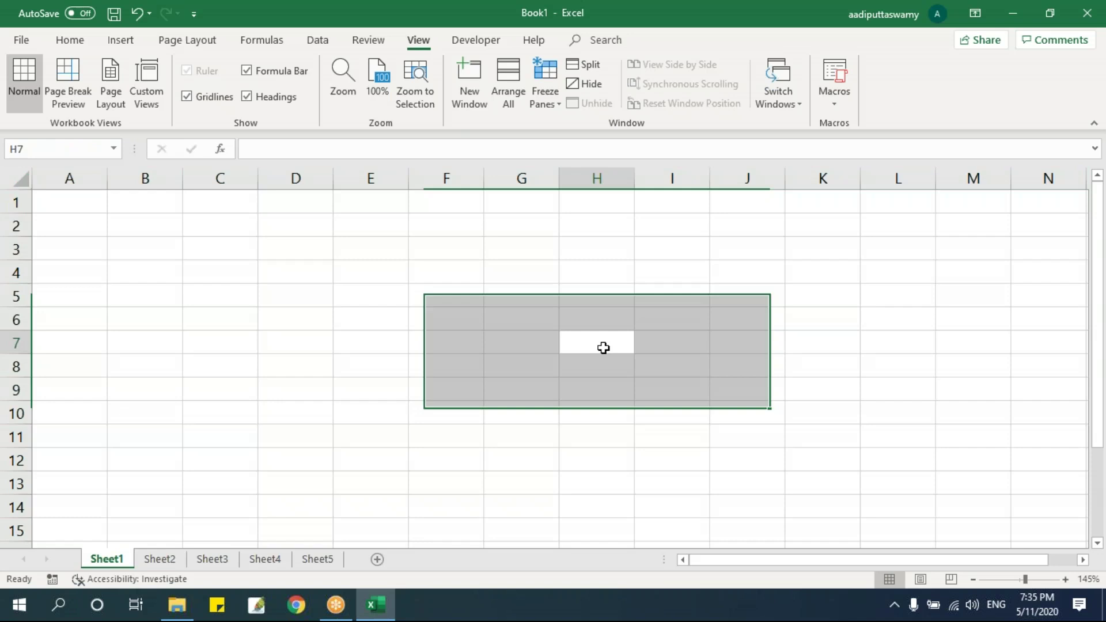
key(ctrl+a)
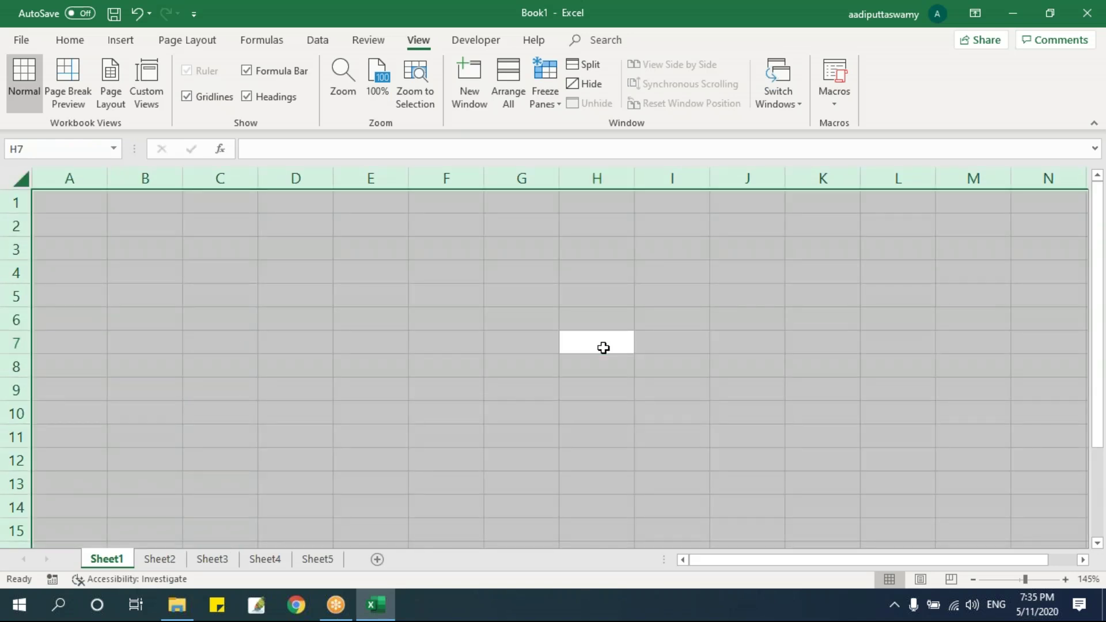
click(440, 311)
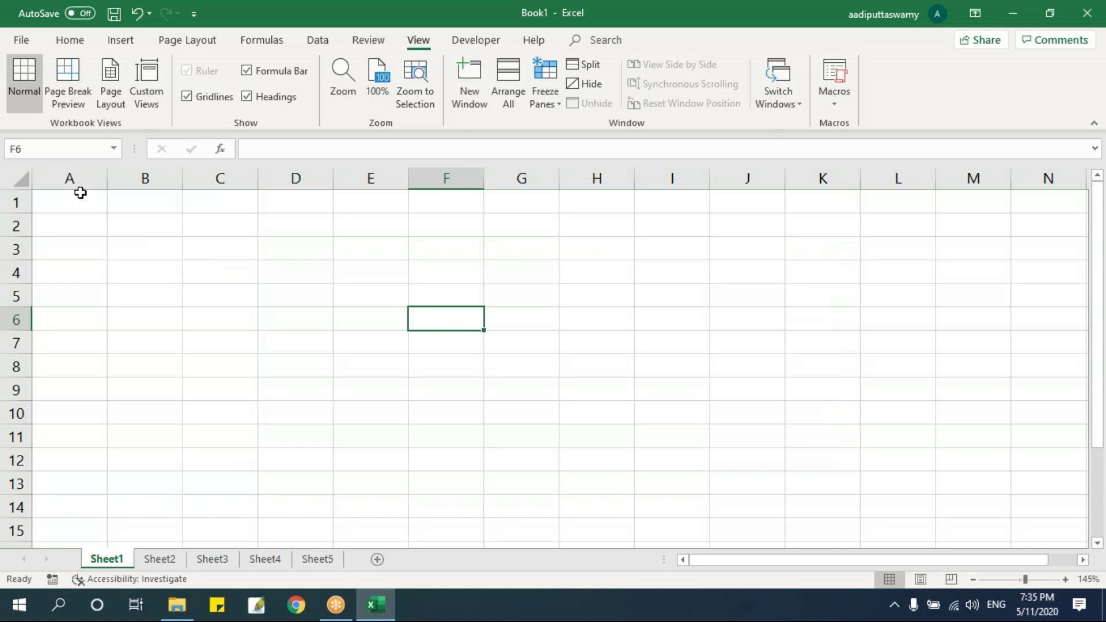
click(575, 294)
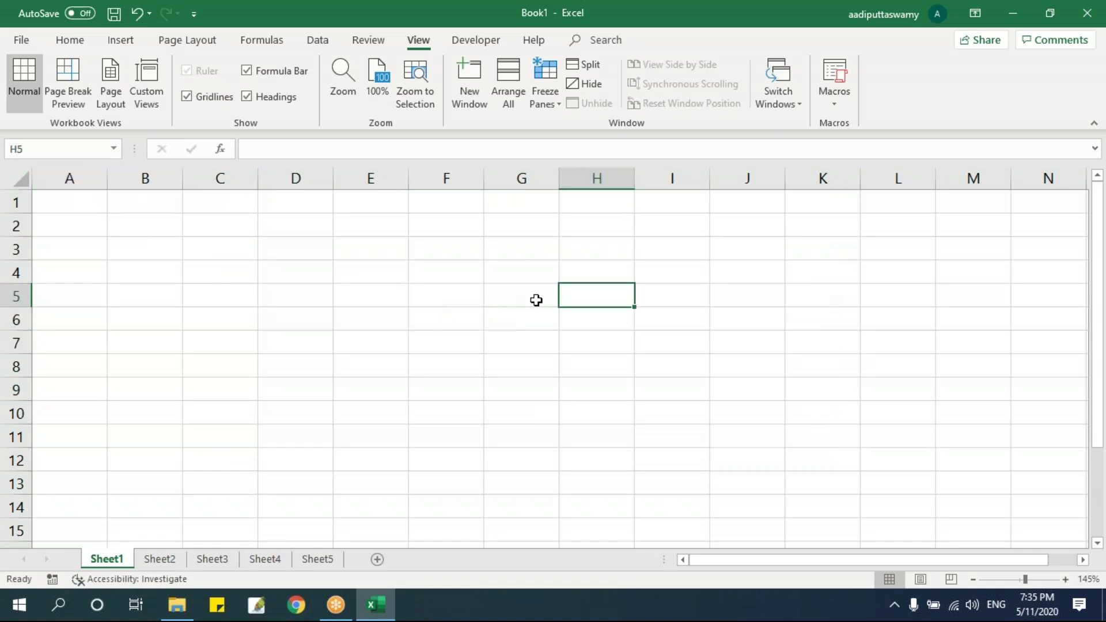
click(227, 319)
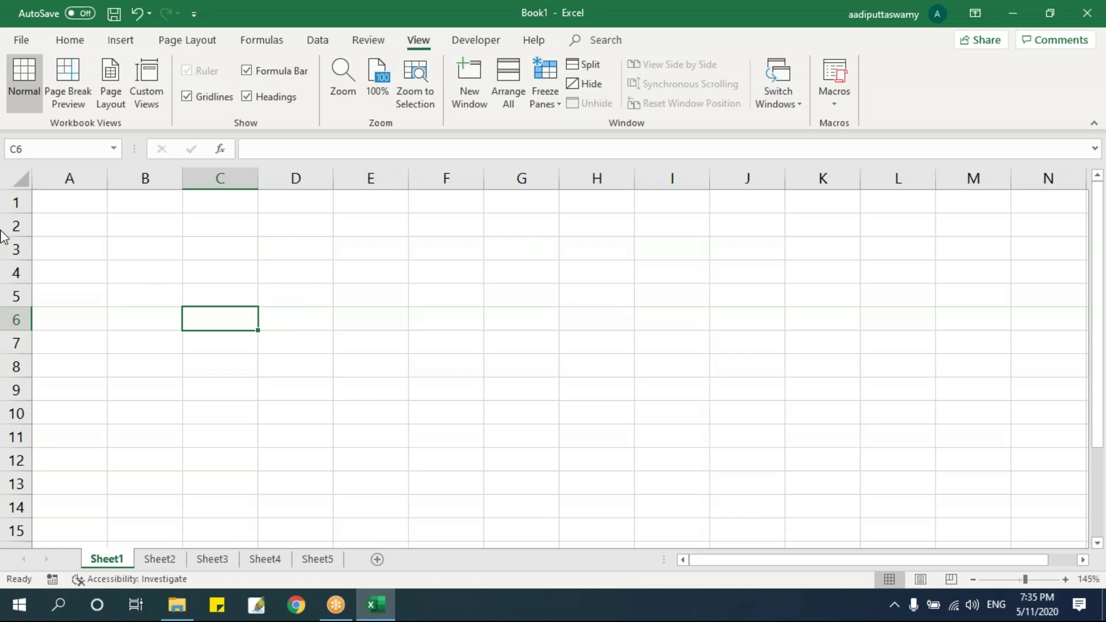
click(448, 359)
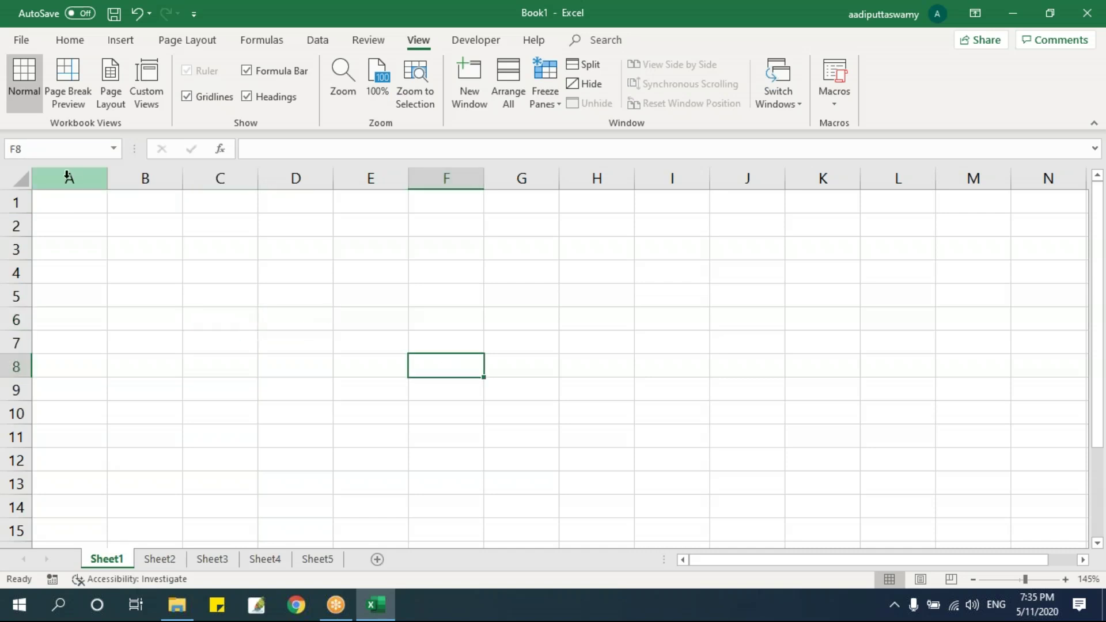
click(668, 335)
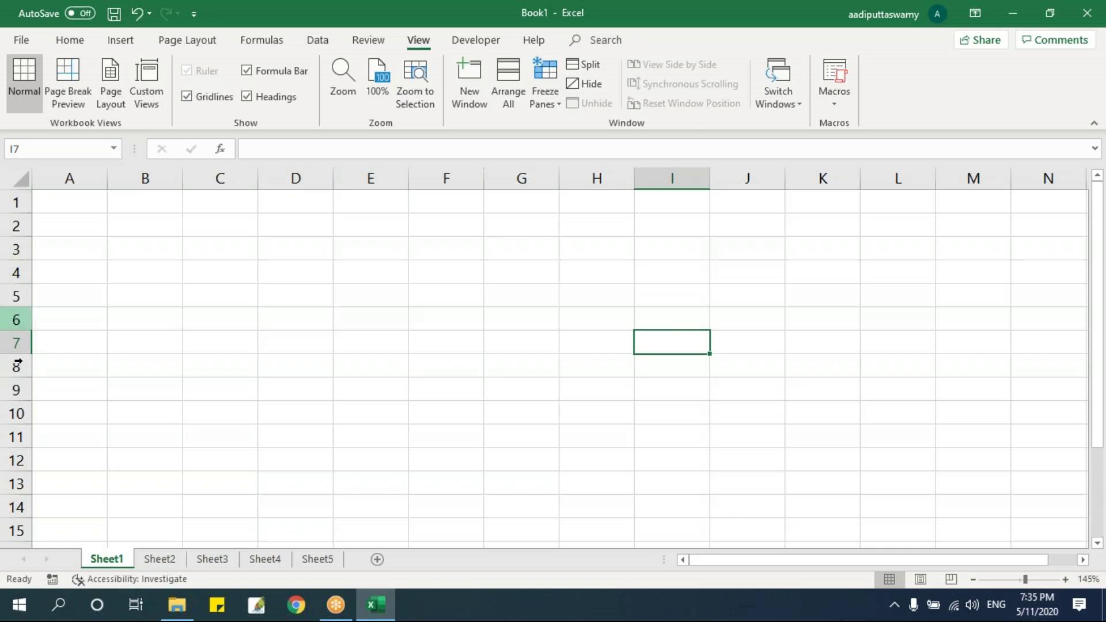
click(313, 367)
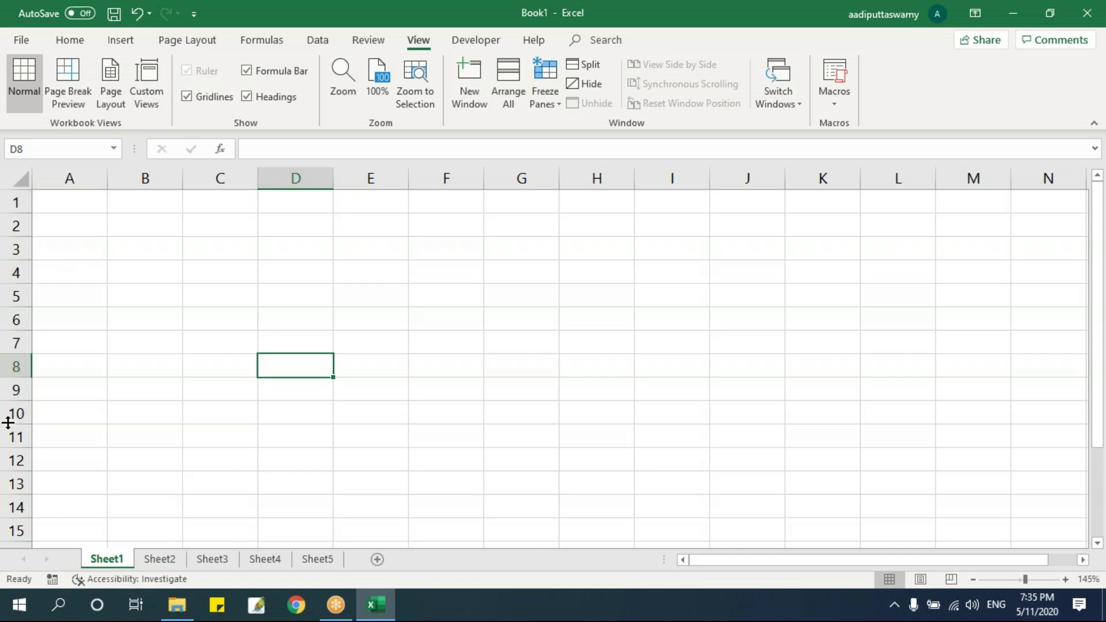
click(497, 357)
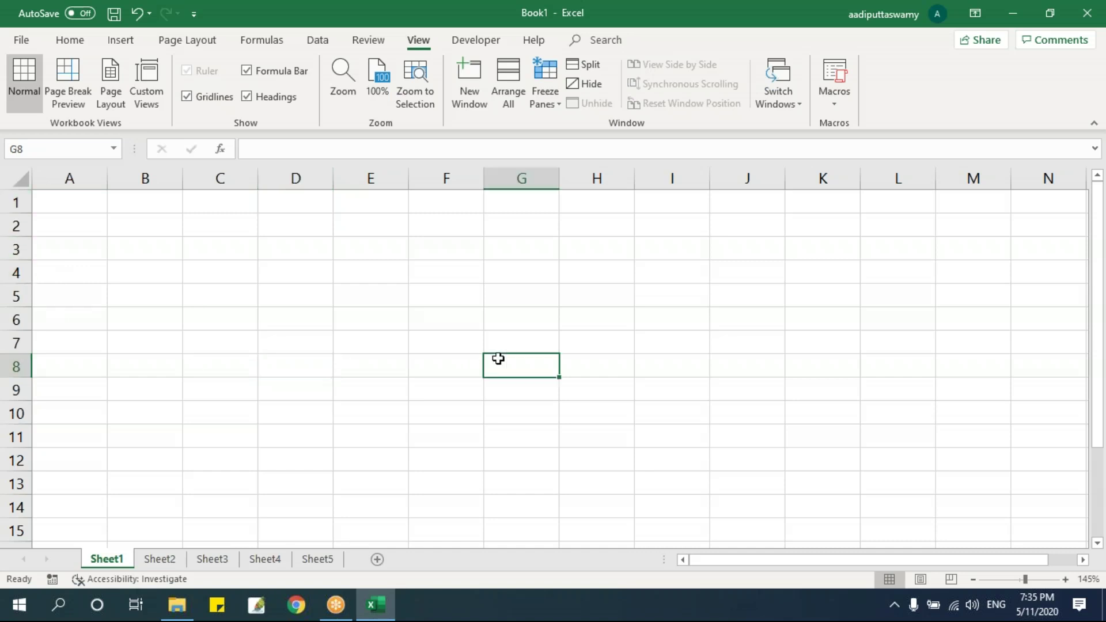
Select the whole of column F and the whole of row 1 in turn, ending on cell H5
click(436, 174)
click(394, 322)
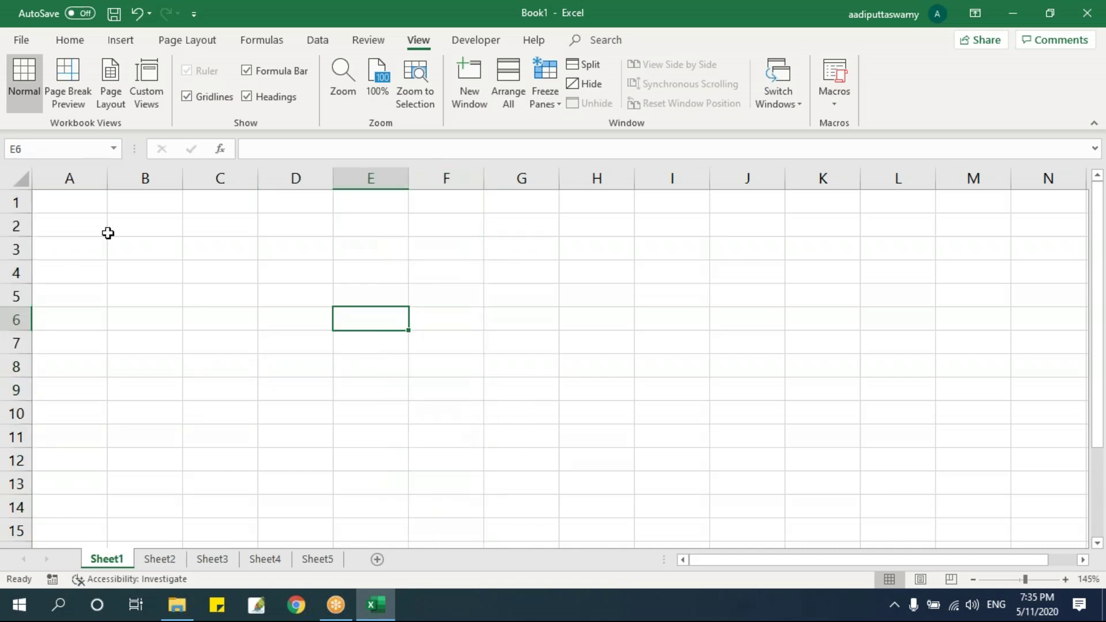
click(17, 202)
click(568, 300)
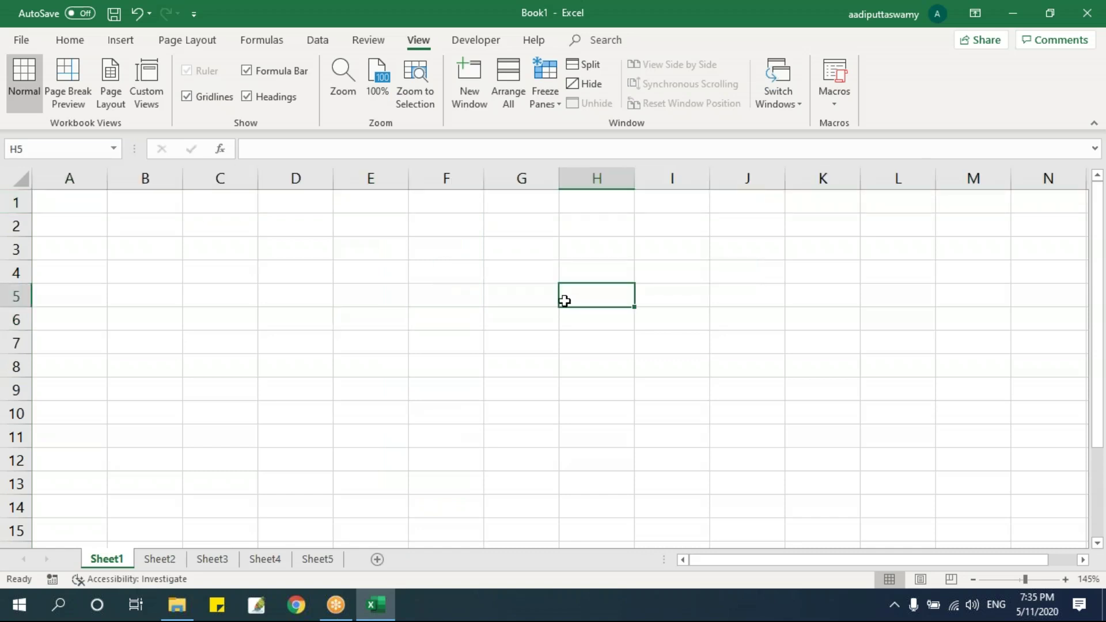
Move across row 1 one column at a time as far as cell AY1, and return to cell A1
click(223, 196)
key(Right)
key(Right)
key(Right)
key(Right)
key(Right)
key(Right)
key(Right)
key(Right)
key(Right)
key(Right)
key(Right)
key(Right)
key(Right)
key(Right)
key(Right)
key(Right)
key(Right)
key(Right)
key(Right)
key(Right)
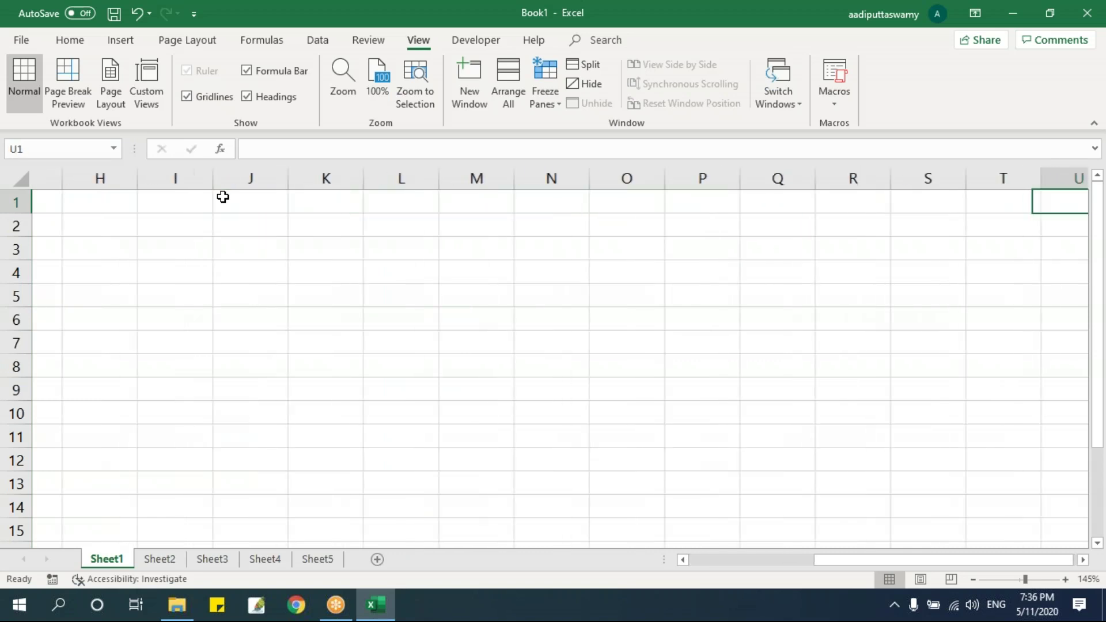
key(Right)
key(Right)
key(Right)
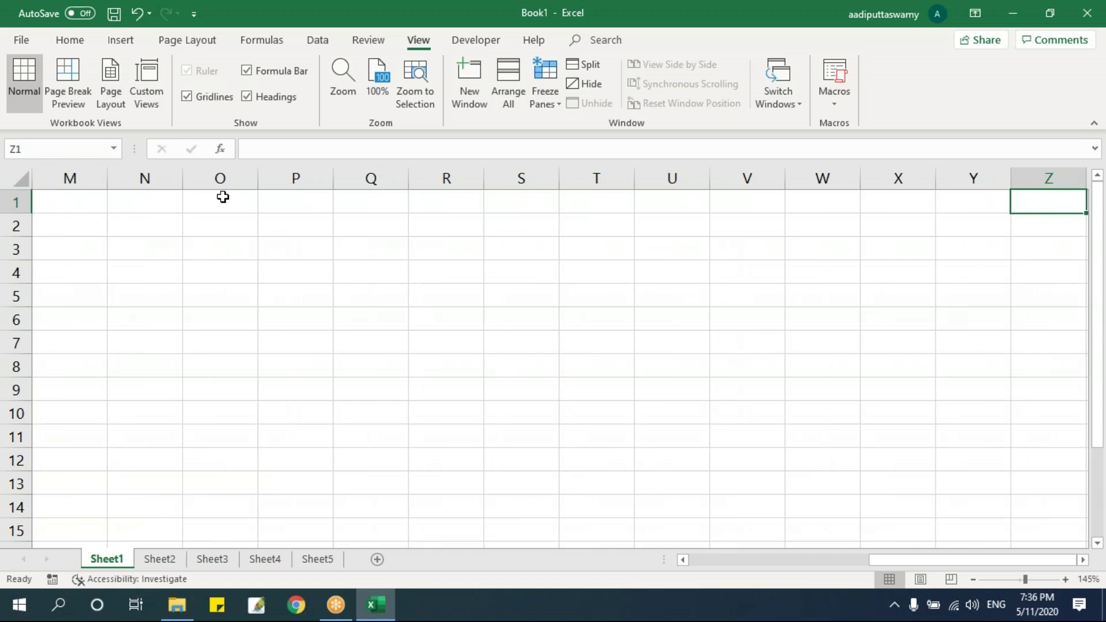
key(Right)
key(Right)
key(Right)
key(Right)
key(Right)
key(Right)
key(Right)
key(Right)
key(Right)
key(Right)
key(Right)
key(Right)
key(Right)
key(Right)
key(Right)
key(Right)
key(Right)
key(Right)
key(Right)
key(Right)
key(Right)
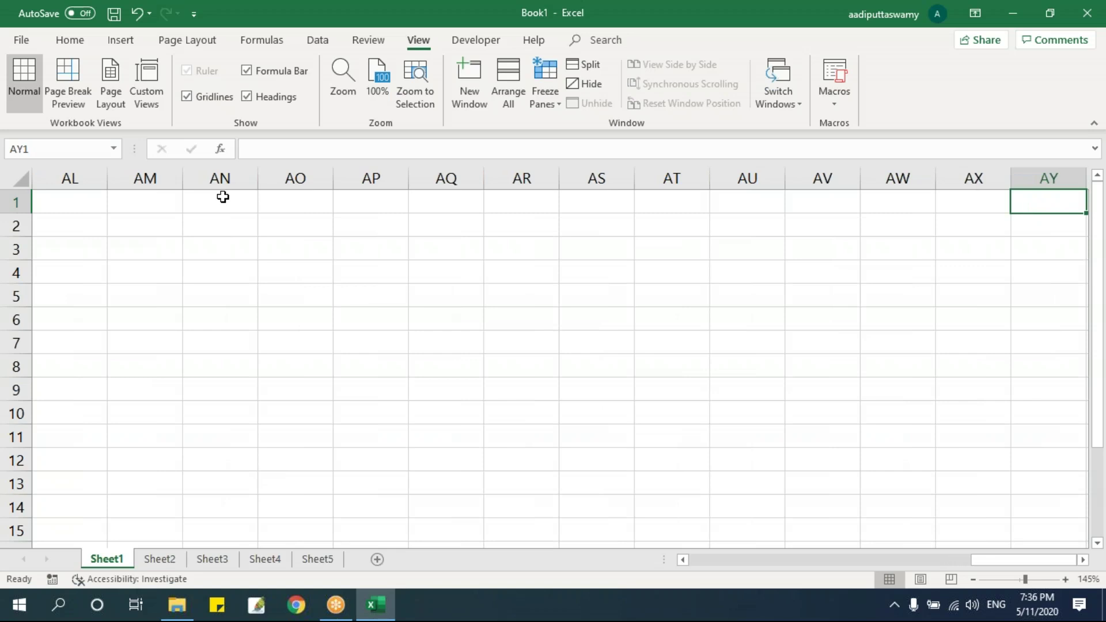
key(ctrl+Home)
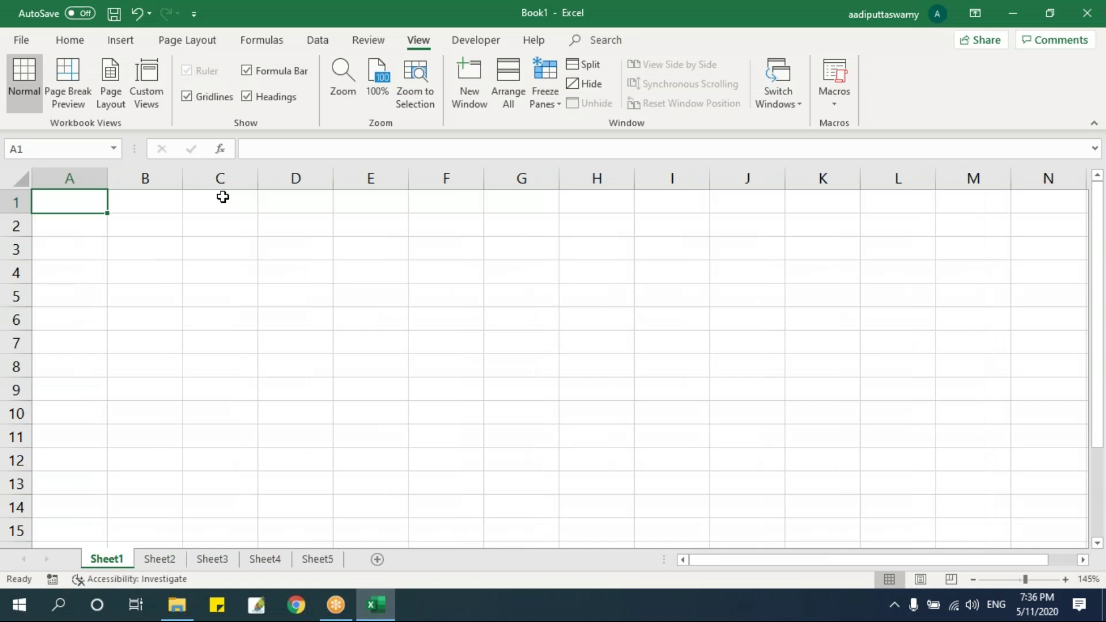
Enter the text "Control + >" in cell C3
key(Right)
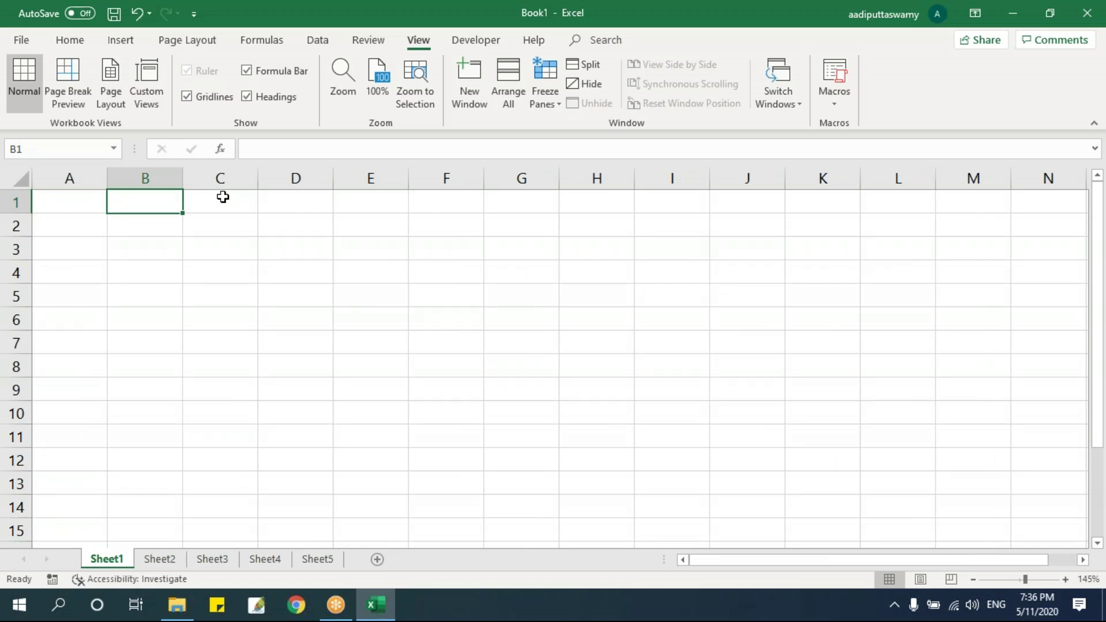
key(Left)
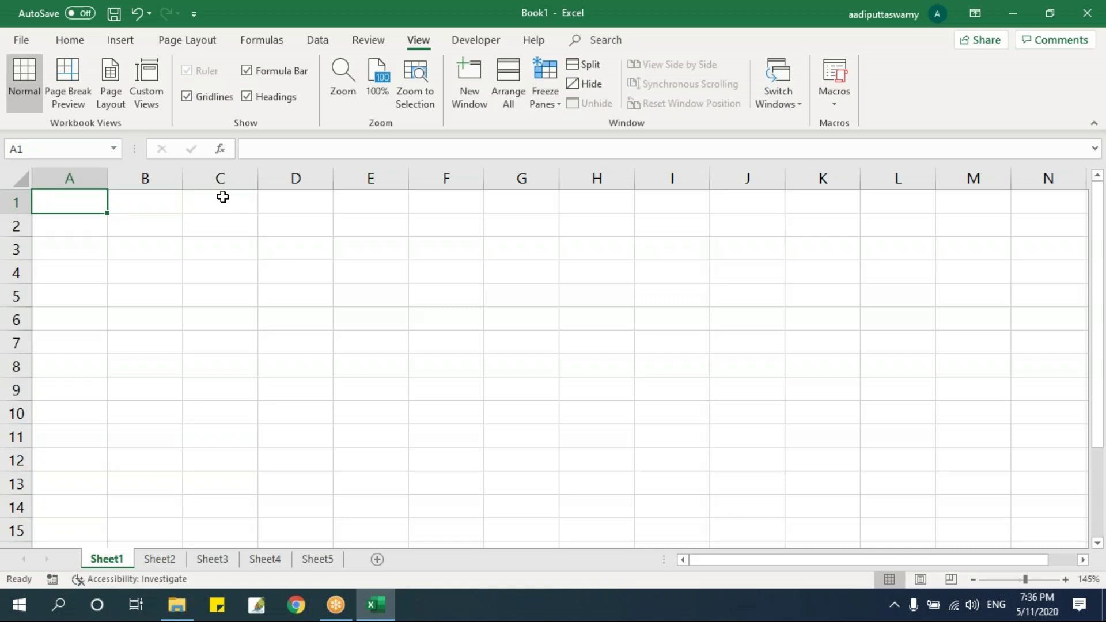
click(223, 252)
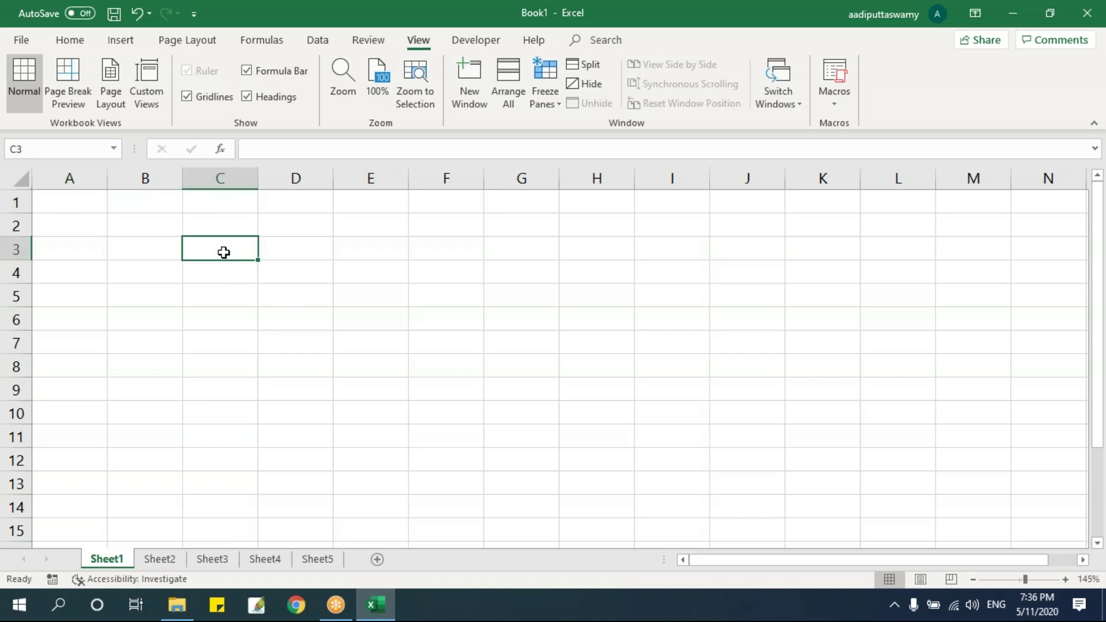
text(Control )
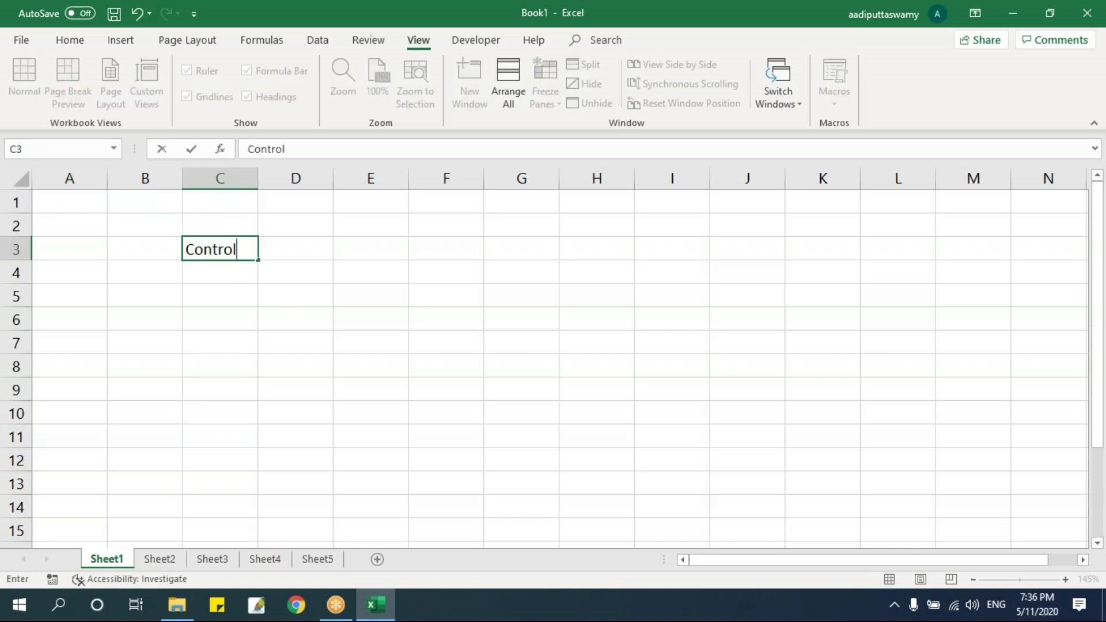
text(+ >)
key(Return)
click(220, 249)
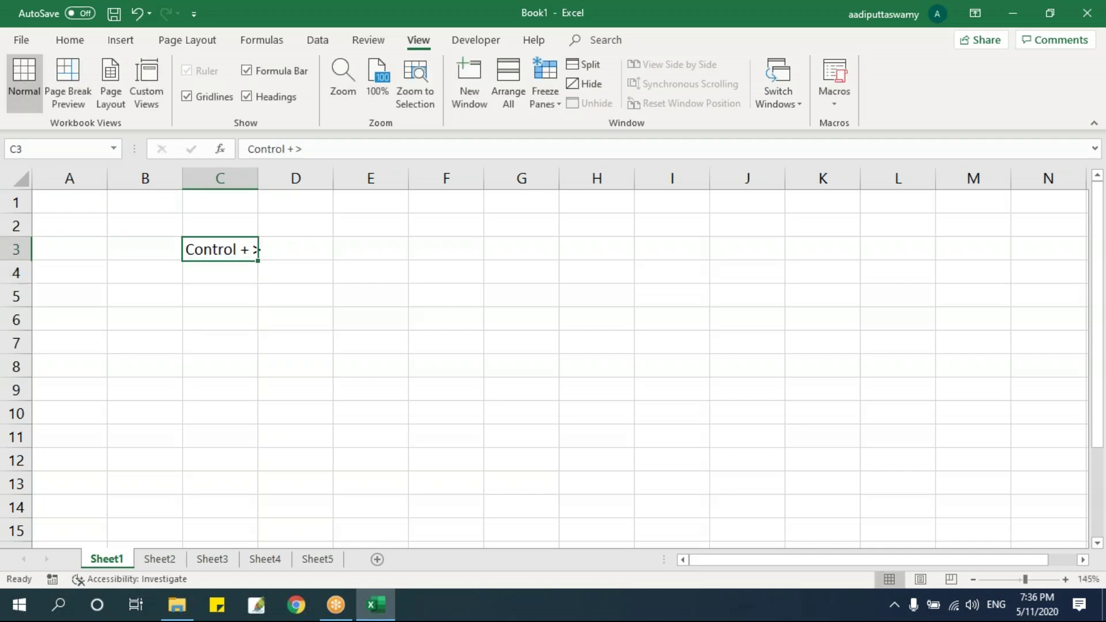
Jump from C1 to the last column of row 1, and enter 16384 in cell XFD1 and clear it again
click(220, 202)
key(ctrl+Right)
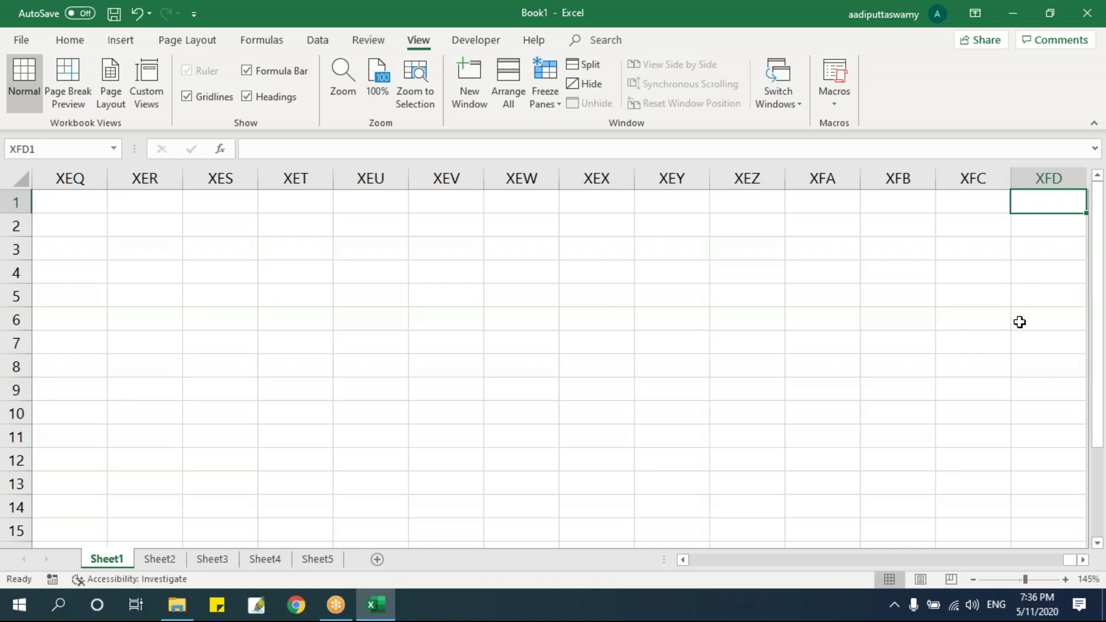
text(16384)
key(Return)
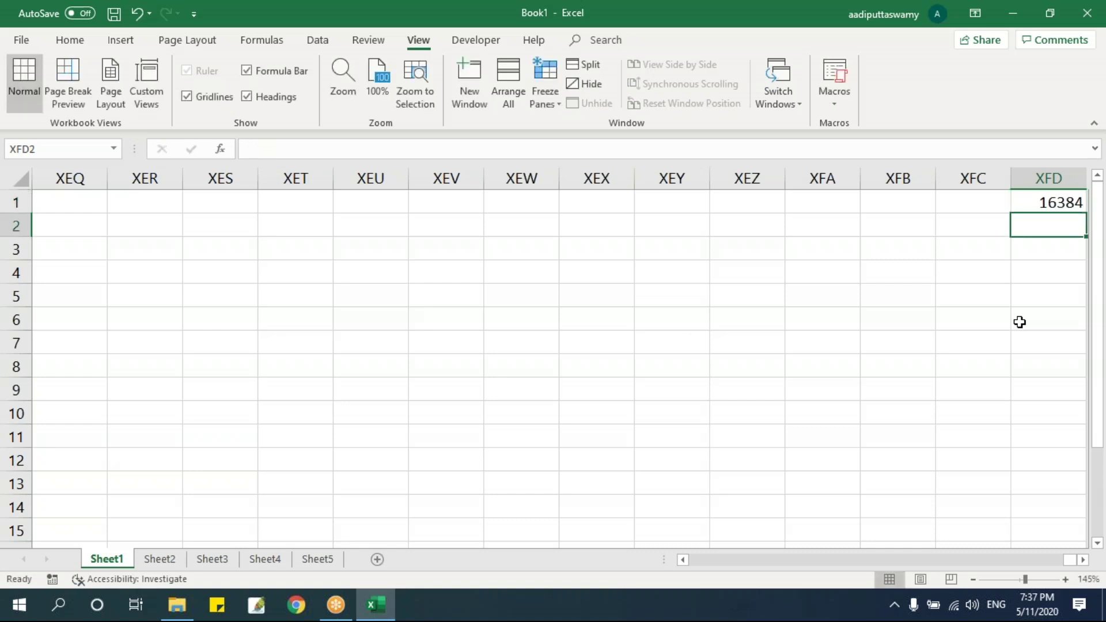
key(Up)
key(Delete)
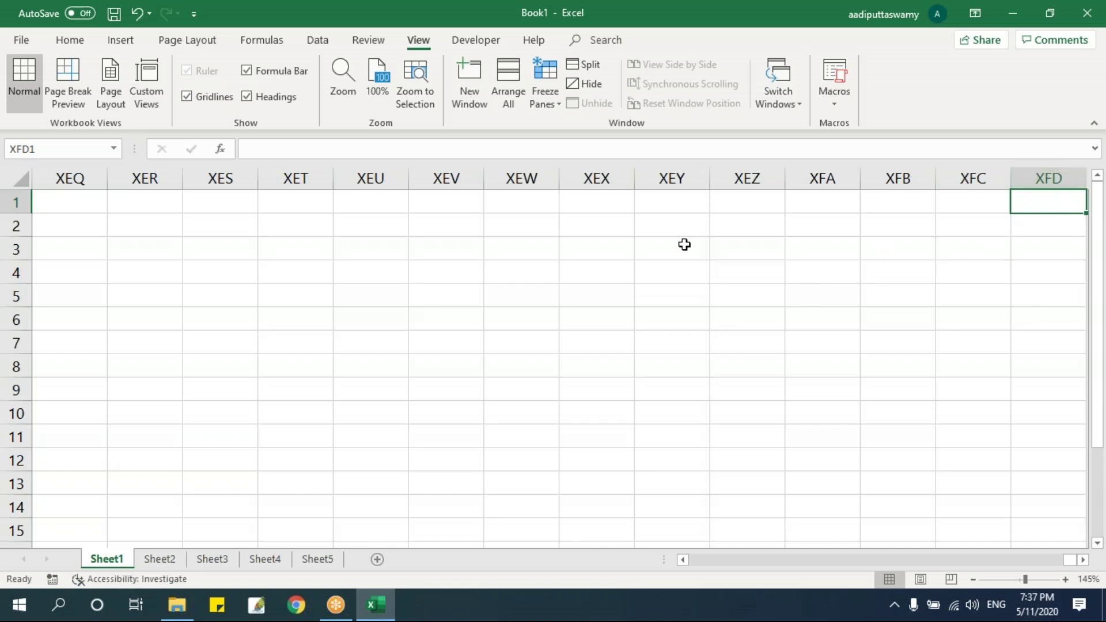
Enter the formula =COLUMN() in cell XEW1
click(534, 205)
key(Down)
key(Down)
key(Down)
key(Up)
key(Up)
key(Up)
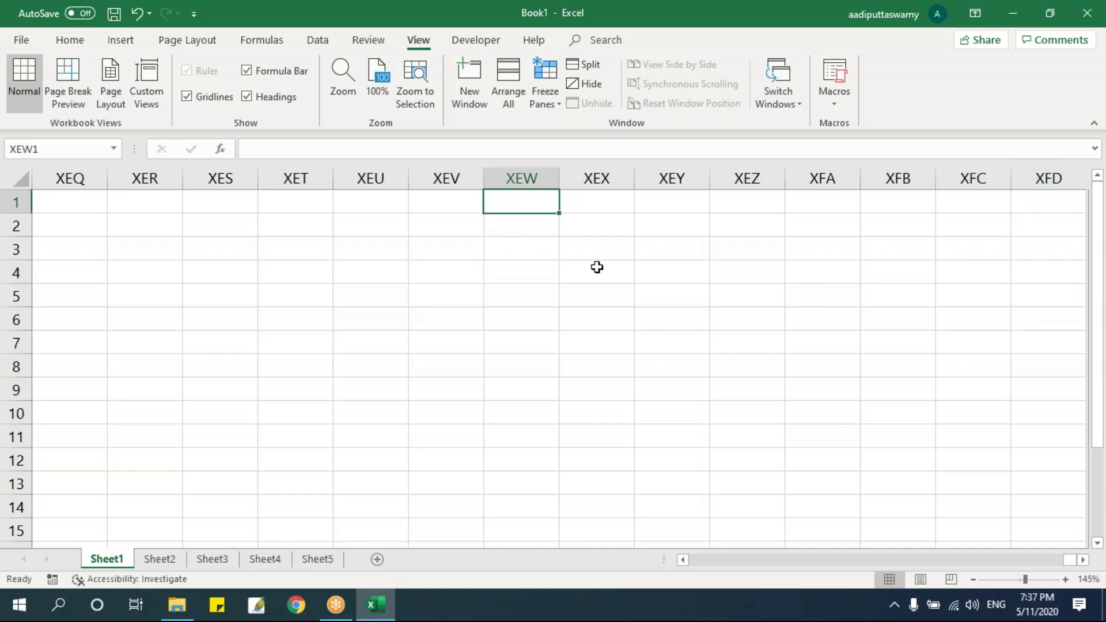
text(=col)
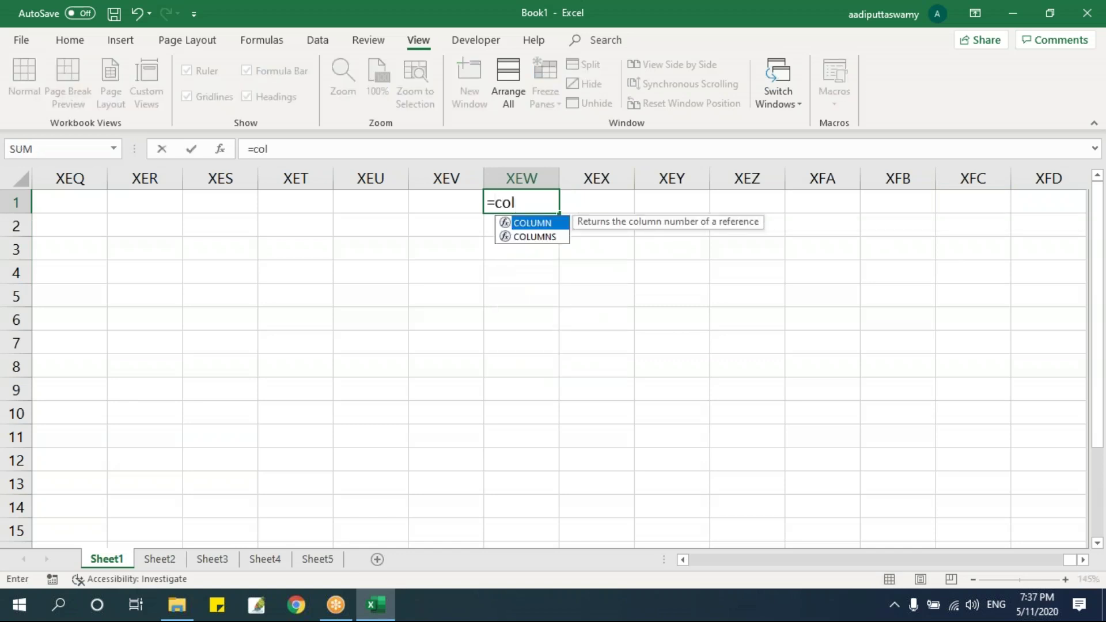
key(Tab)
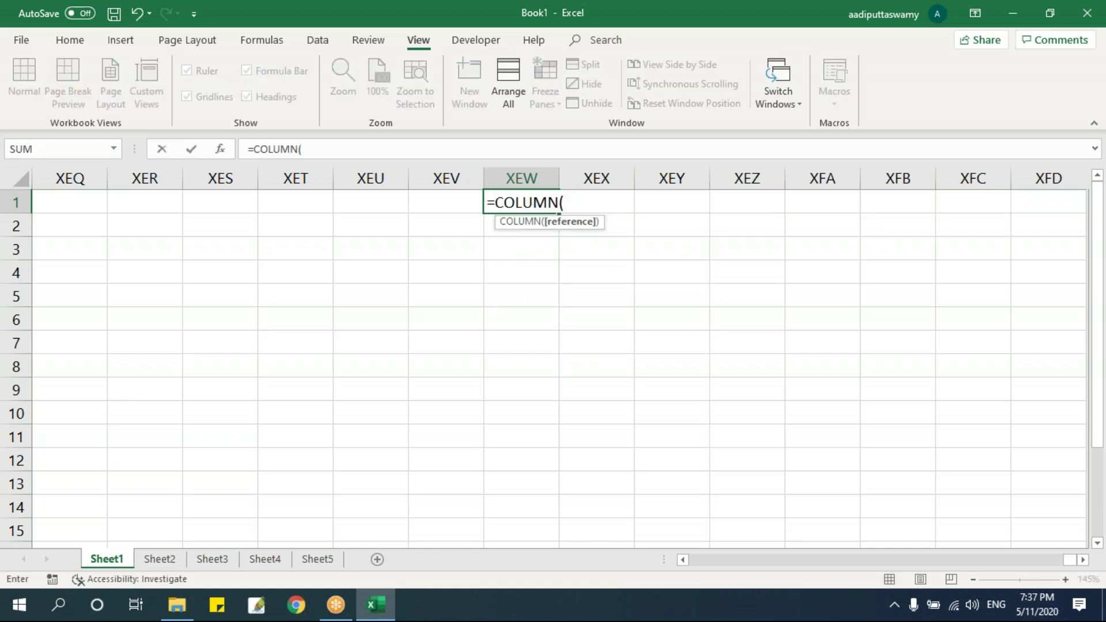
key(Return)
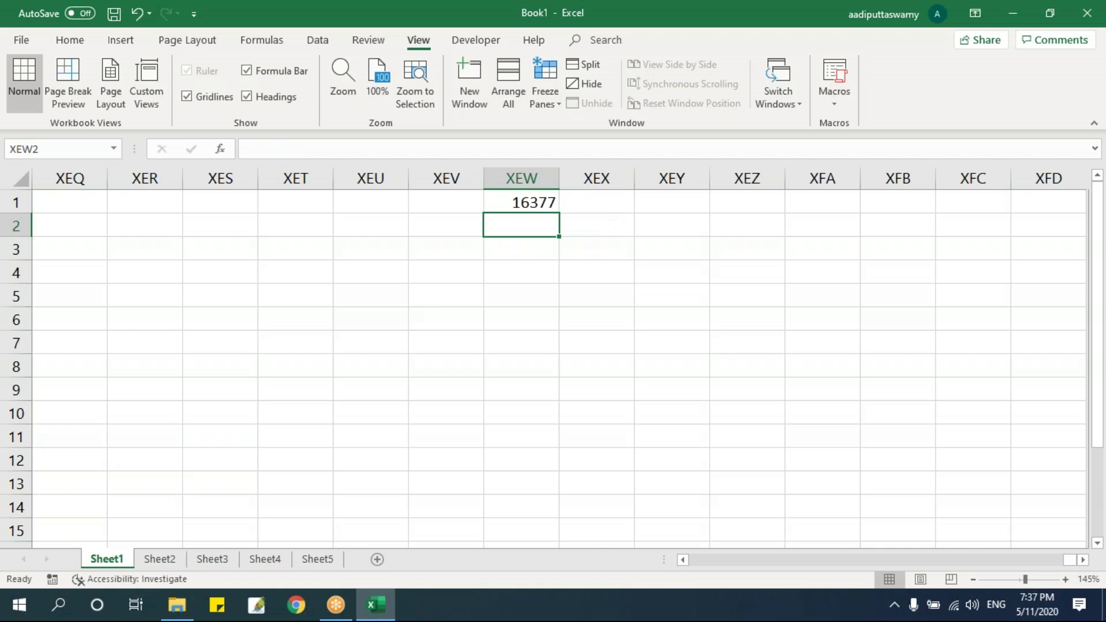
click(521, 203)
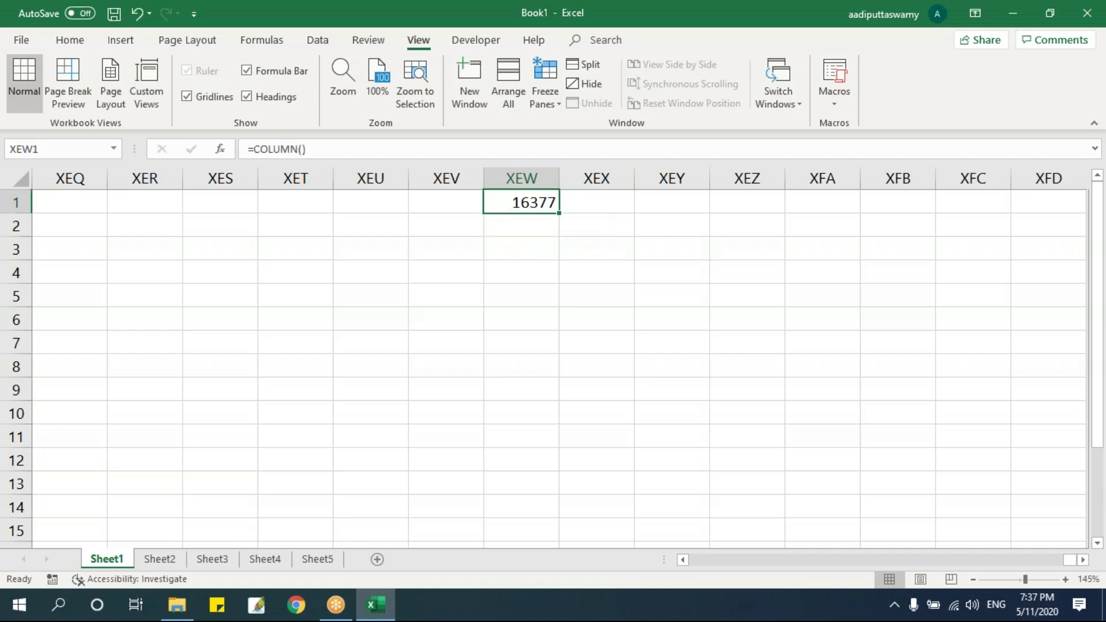
Select the whole of column XEW, and clear the formula from cell XEW1
click(531, 176)
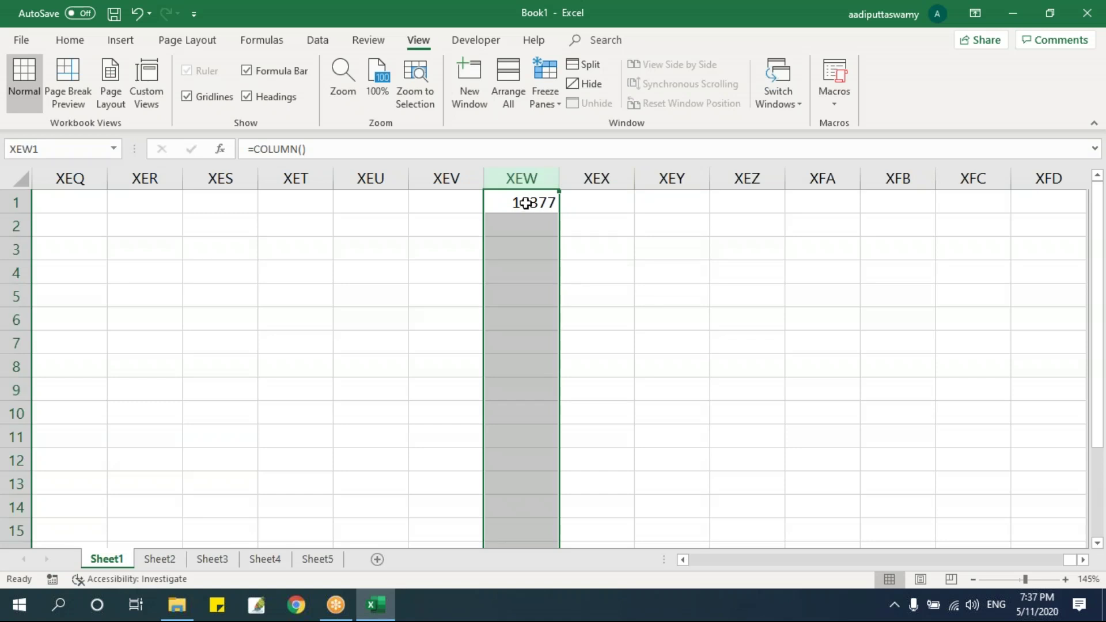
click(525, 203)
key(Delete)
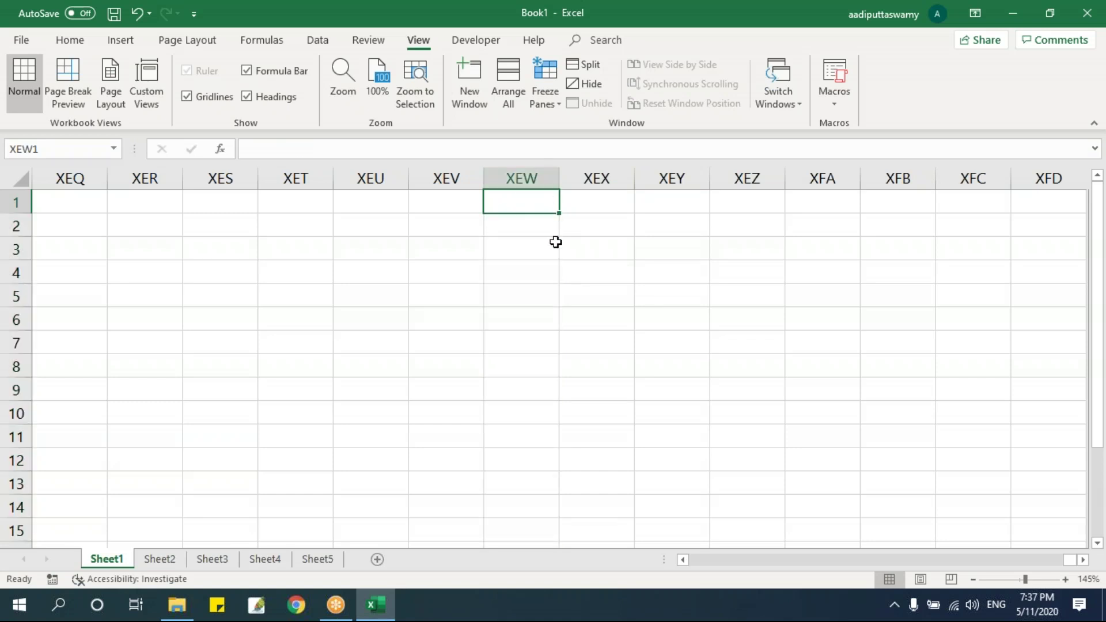
Enter the formula =COLUMN() in cell XFD1 and clear it again
key(Right)
key(Right)
key(Right)
key(Right)
key(Right)
key(Right)
key(Right)
text(=)
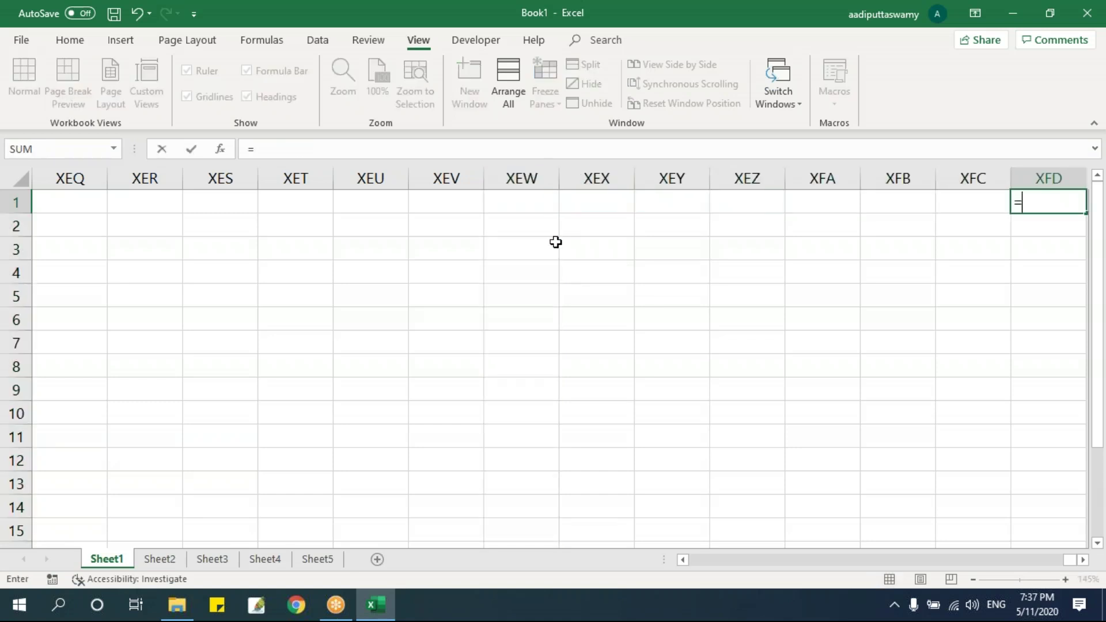
text(column)
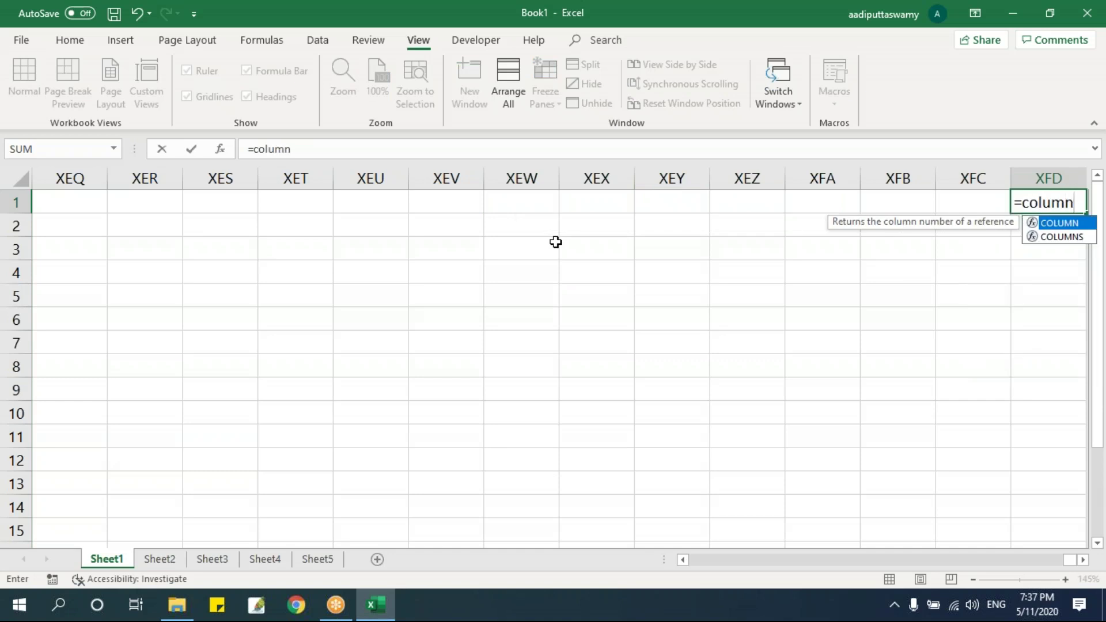
key(Tab)
key(Return)
key(Up)
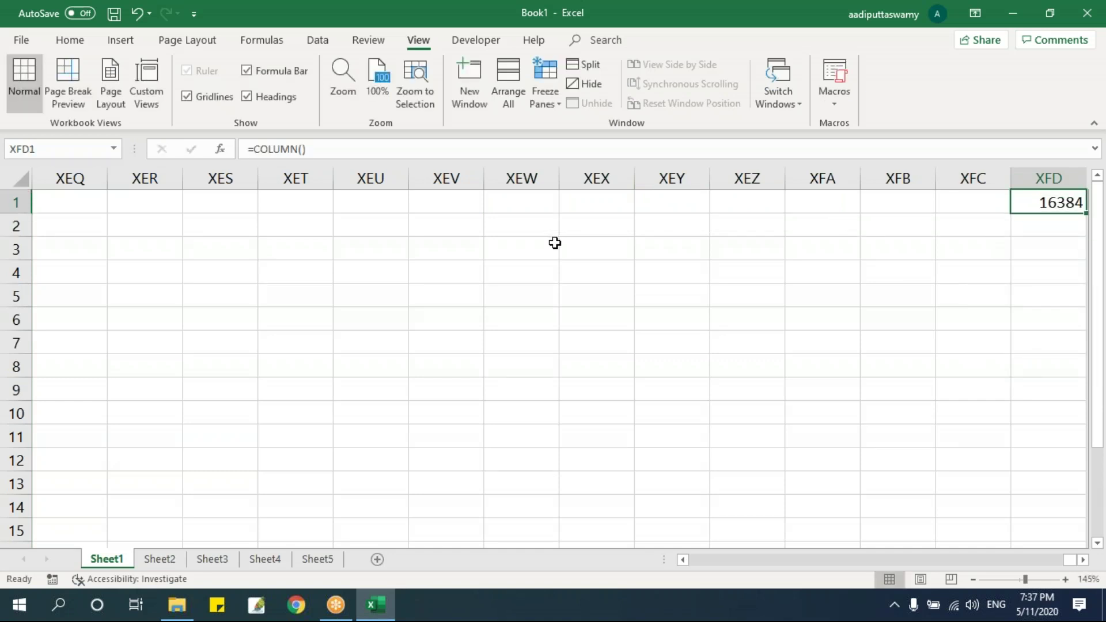
key(Delete)
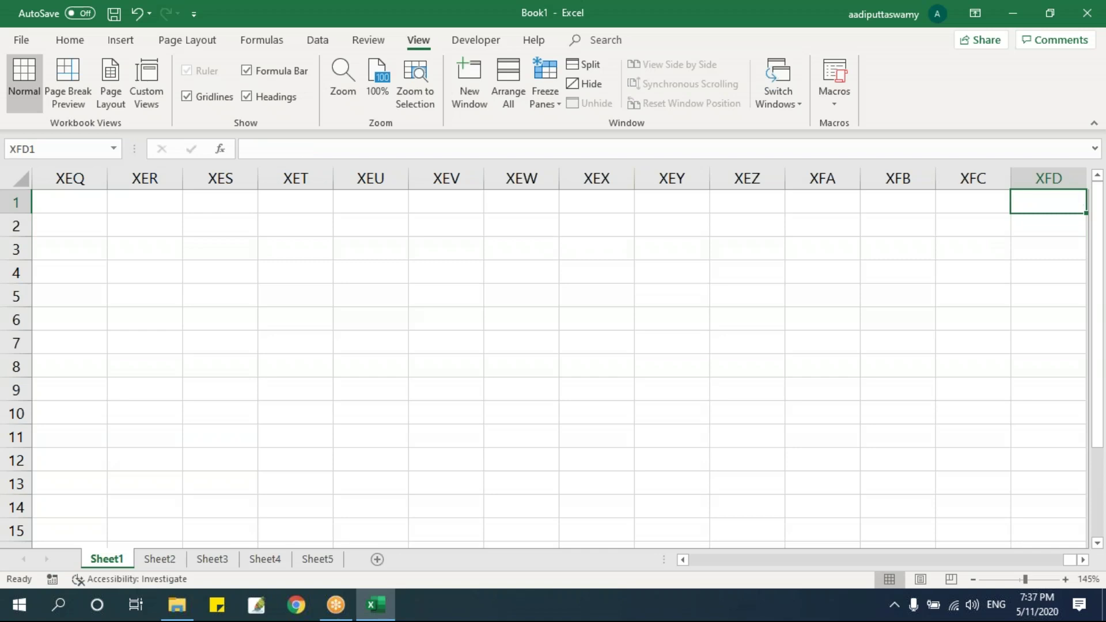
Return to the start of row 1 and enter the formula =COLUMN() in cell G1
key(ctrl+Left)
key(Right)
key(Right)
key(Right)
key(Right)
key(Right)
key(Right)
key(F2)
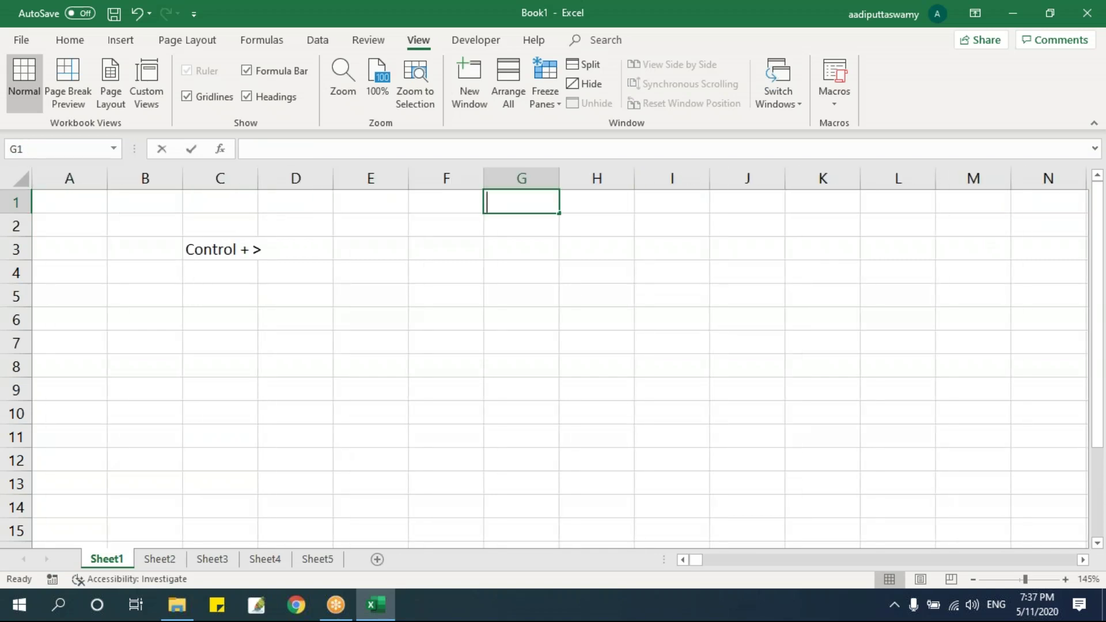
text(=cou)
key(BackSpace)
text(lumn())
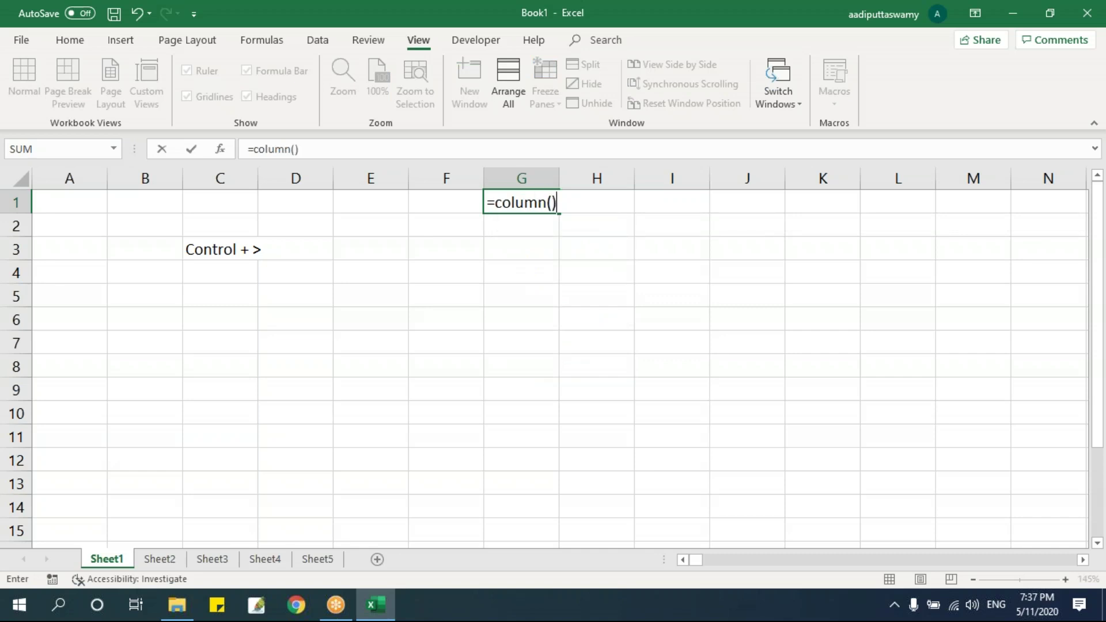
key(ctrl+Return)
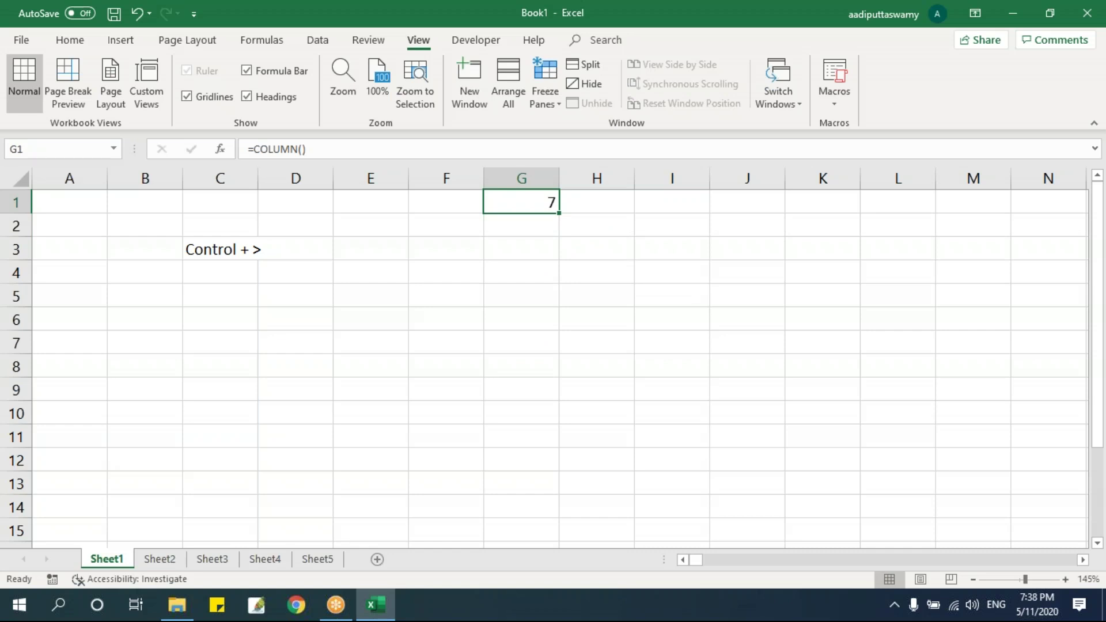
Clear cell G1, and jump to the last column of row 1 and back to cell A1
key(Delete)
key(ctrl+Right)
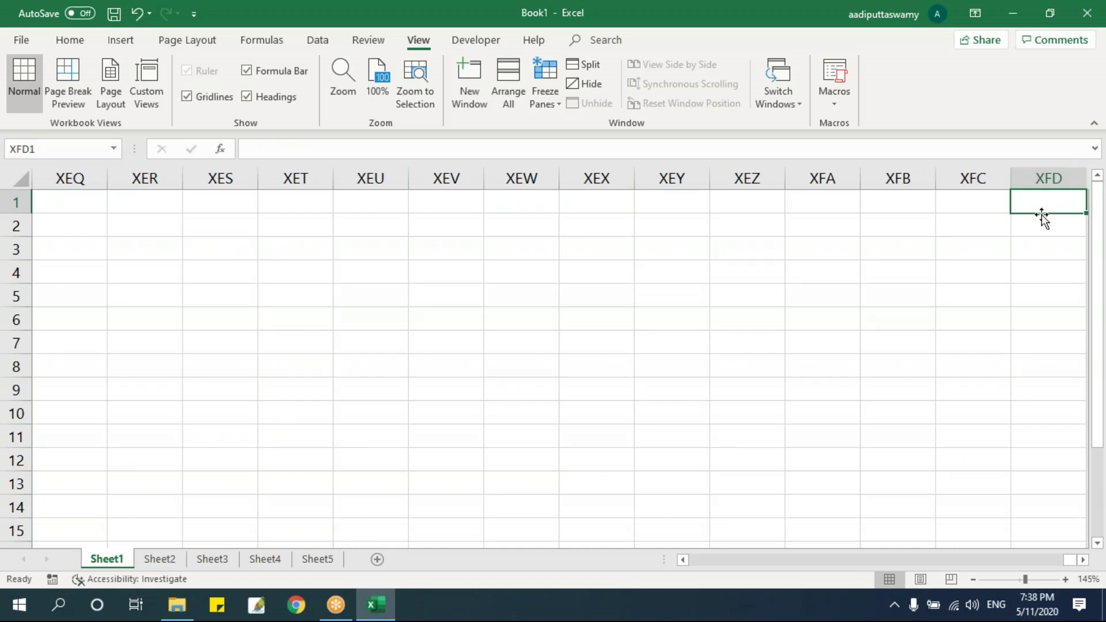
key(ctrl+Left)
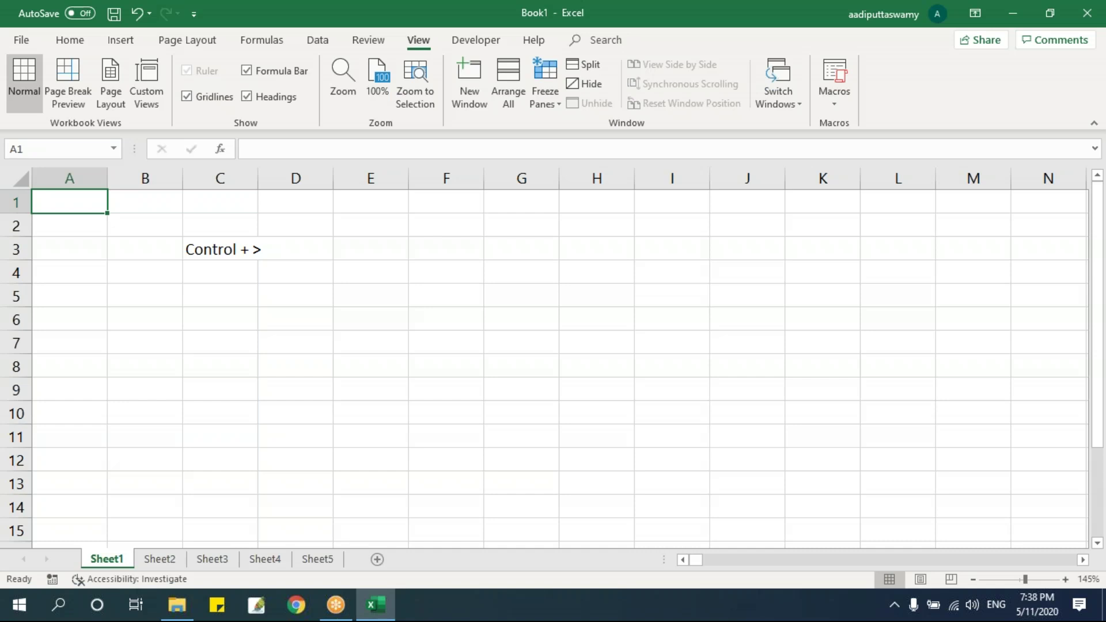
Fill the text of C3 down into C4 and edit the copy to read "Control + v"
click(216, 270)
key(Up)
key(shift+Down)
key(ctrl+d)
double_click(242, 273)
drag(256, 273, 262, 273)
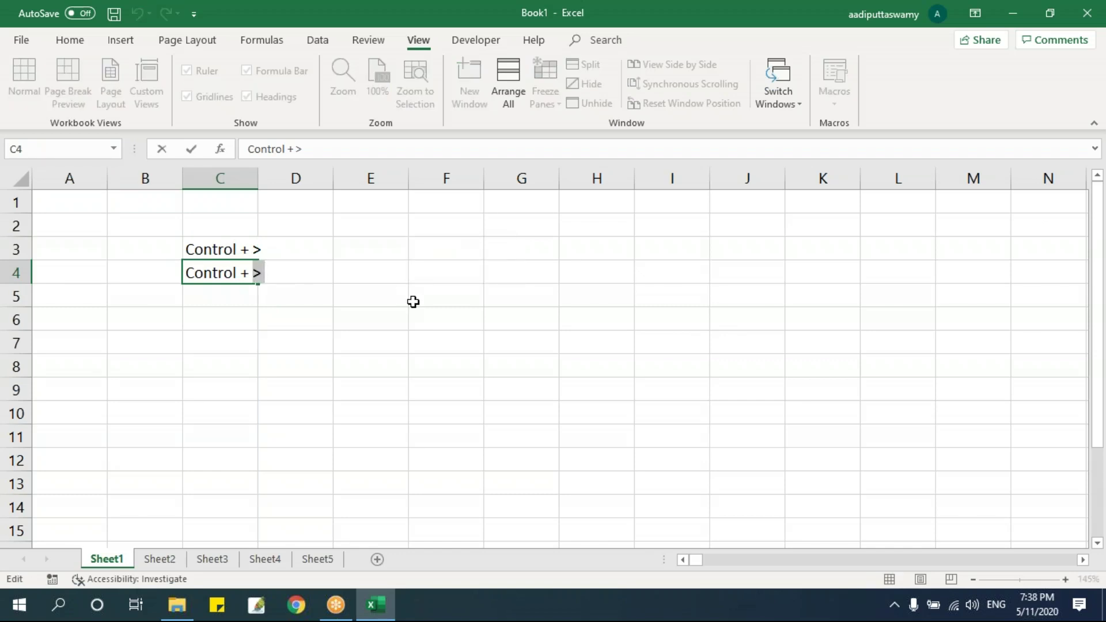
key(BackSpace)
text(v)
key(Return)
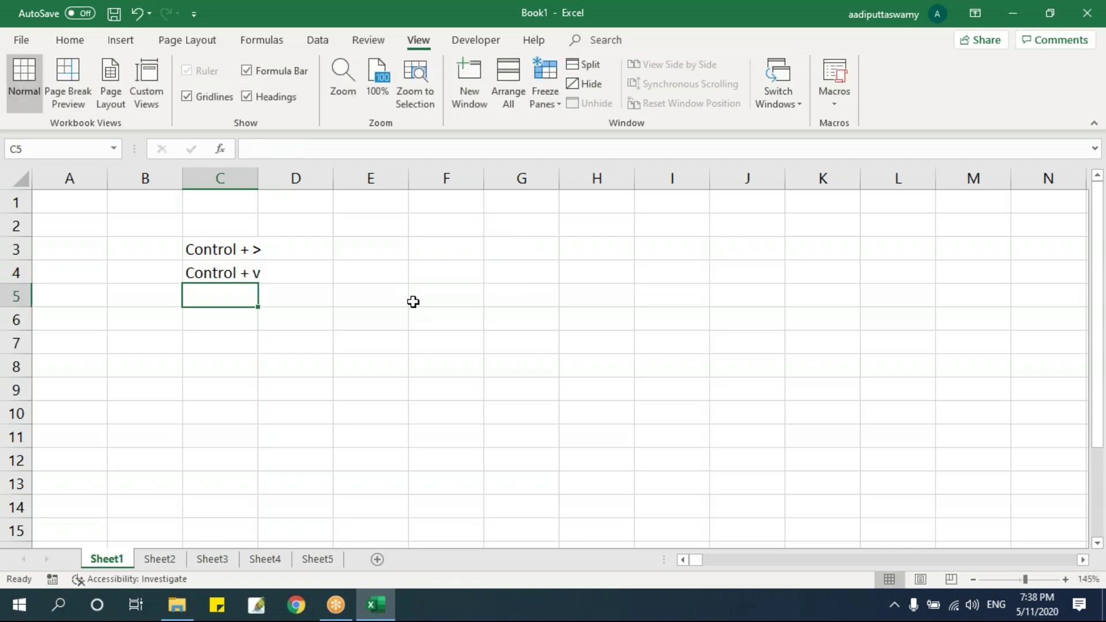
Jump from cell A5 to the last row of column A, examine the sheet's end, and return to cell A1
key(Home)
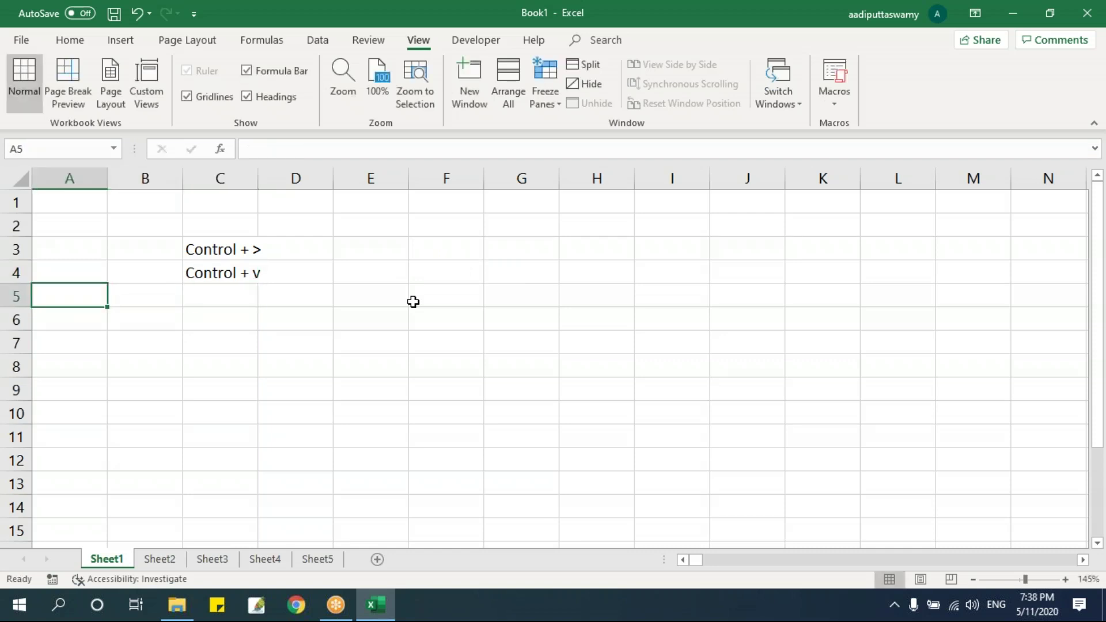
key(ctrl+Down)
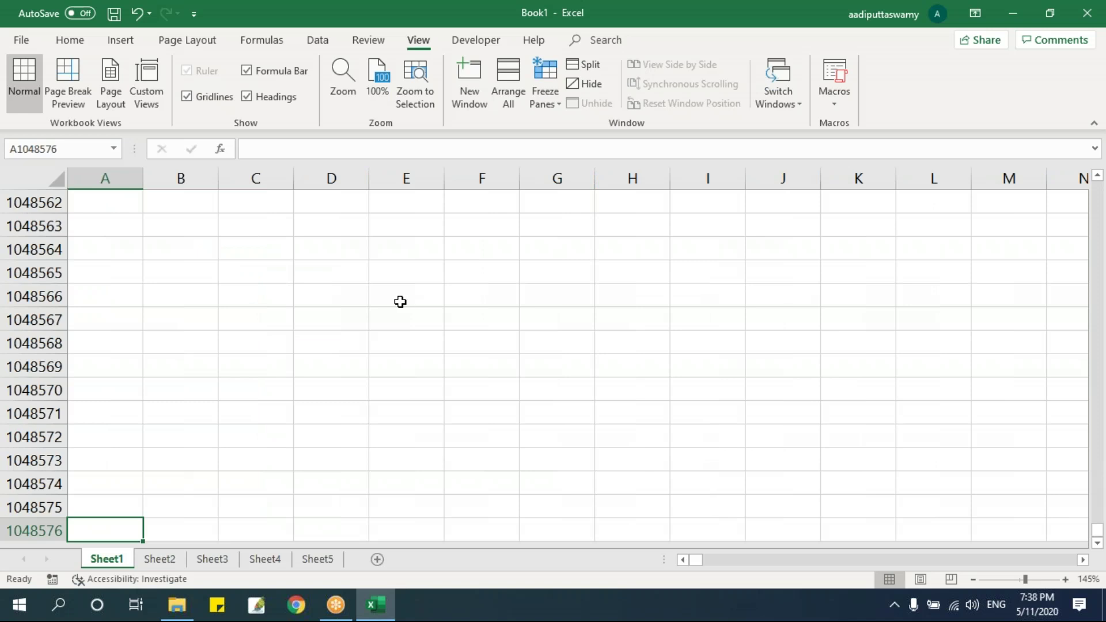
scroll(262, 324, down, 3)
scroll(173, 397, up, 1)
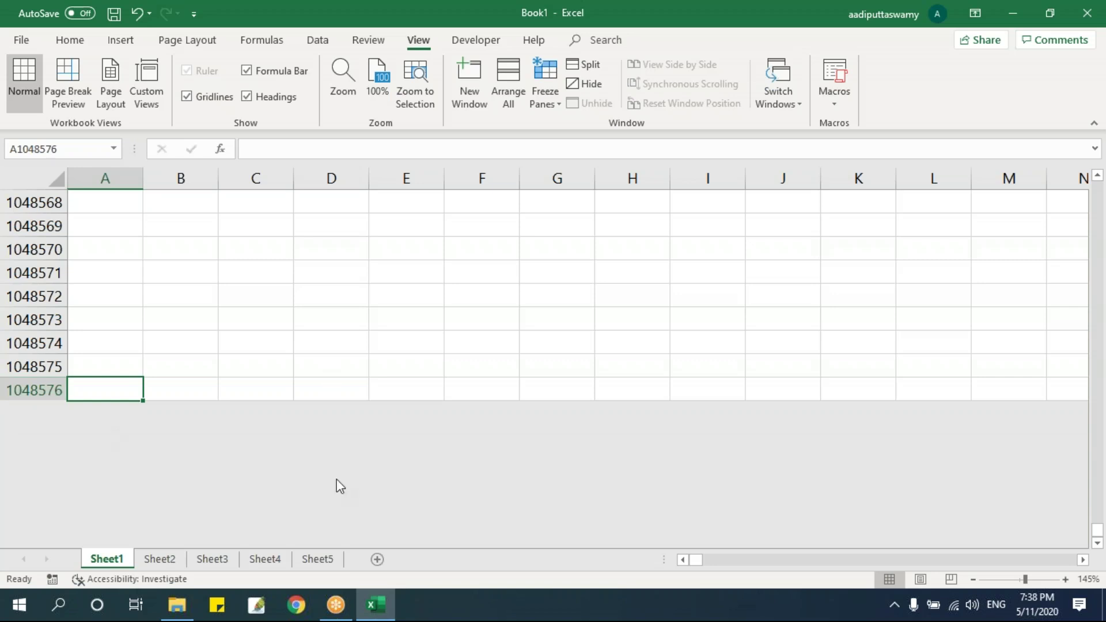
scroll(338, 479, down, 2)
scroll(57, 416, up, 1)
key(ctrl+Up)
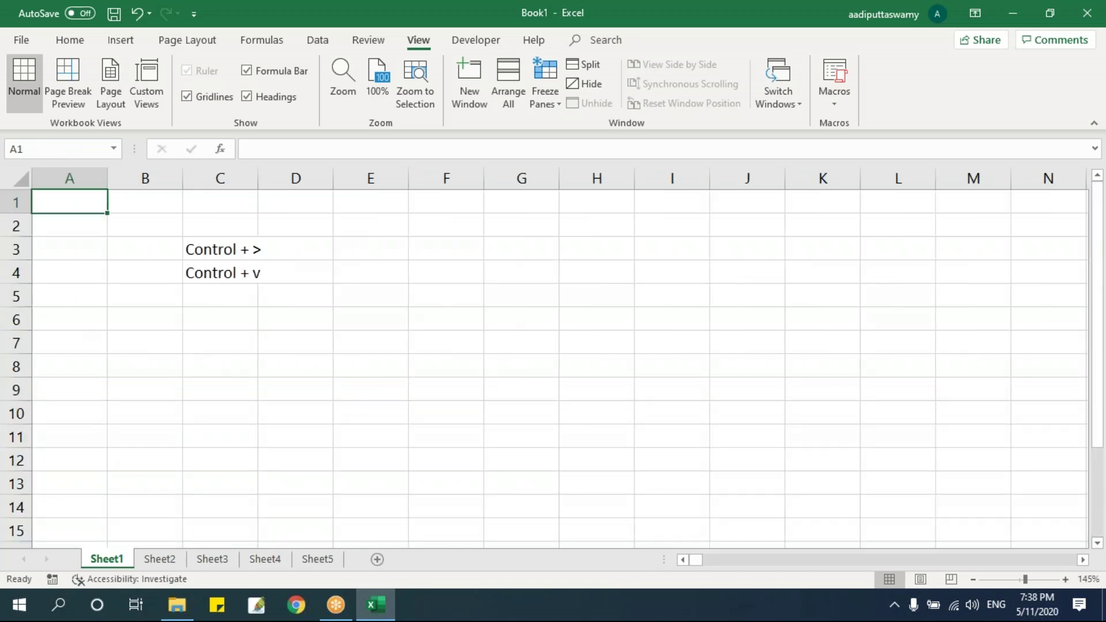
Enter the text "iTAS" in cell E5
click(383, 295)
text(iTAS)
key(Tab)
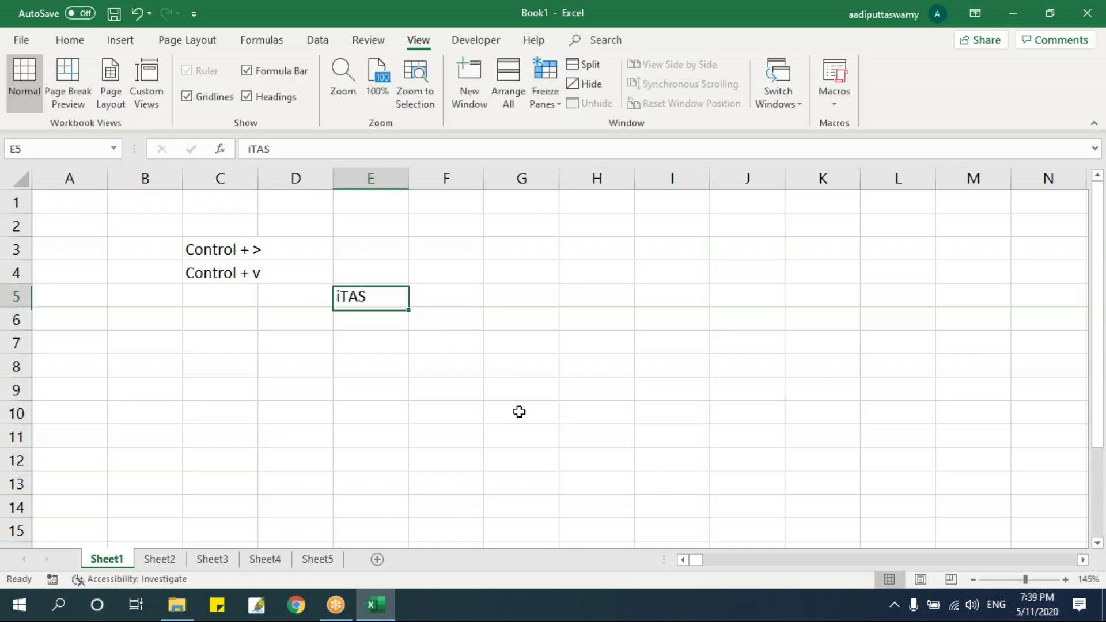
Fill the range E5:J14 with the text of E5, first down and across to the right, and finish on cell F7
key(shift+Right)
key(shift+Right)
key(shift+Right)
key(shift+Right)
key(shift+Right)
key(shift+Down)
key(shift+Down)
key(shift+Down)
key(shift+Down)
key(shift+Down)
key(shift+Down)
key(shift+Down)
key(shift+Down)
key(shift+Down)
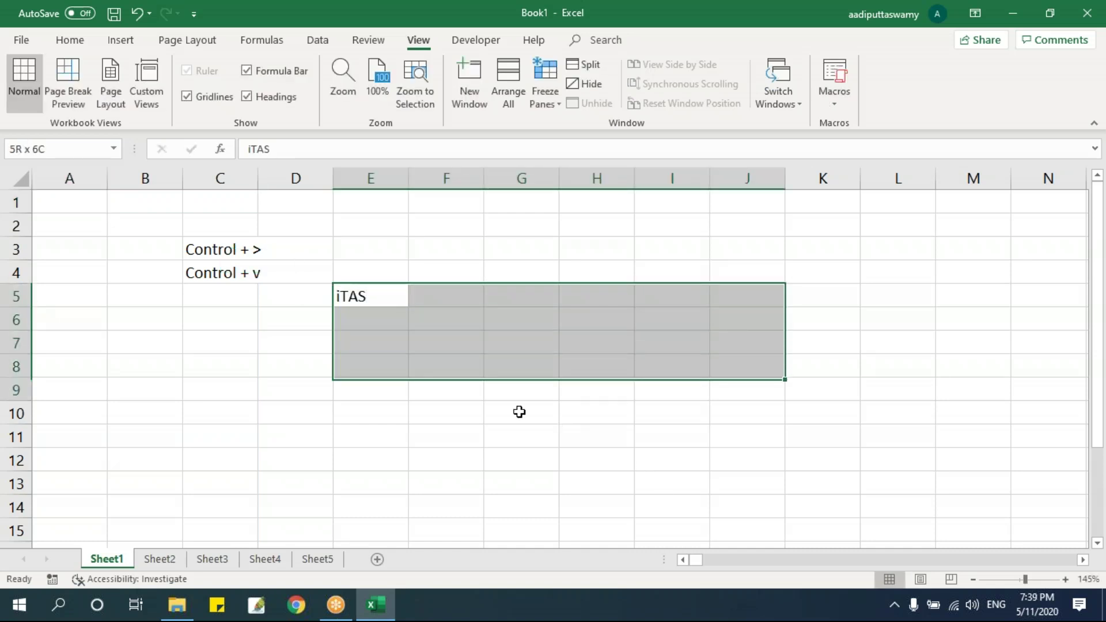
key(ctrl+d)
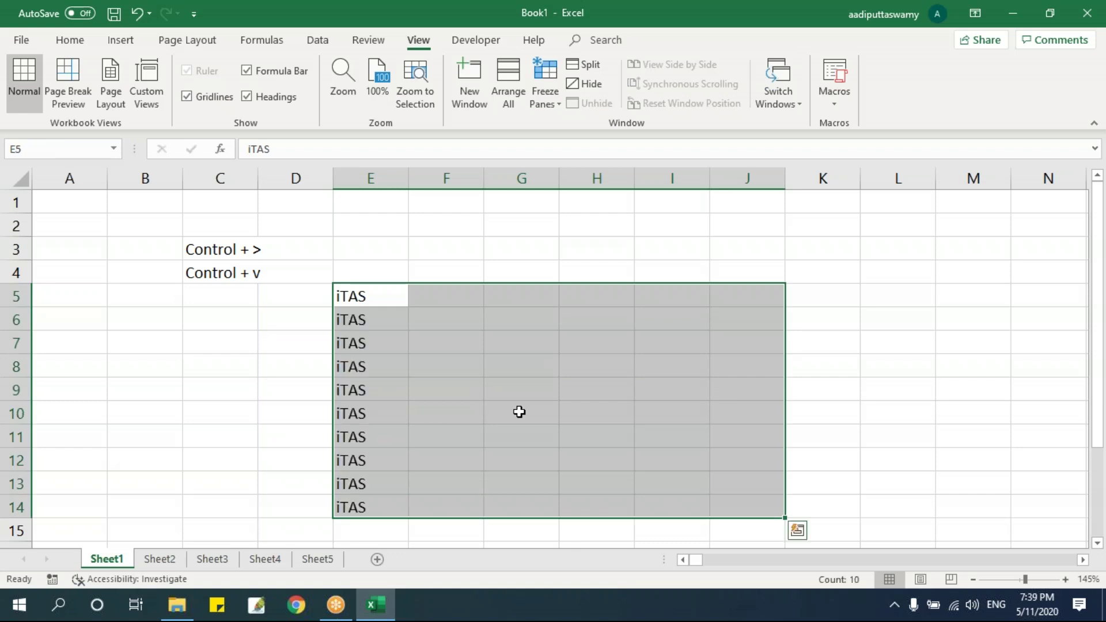
key(ctrl+r)
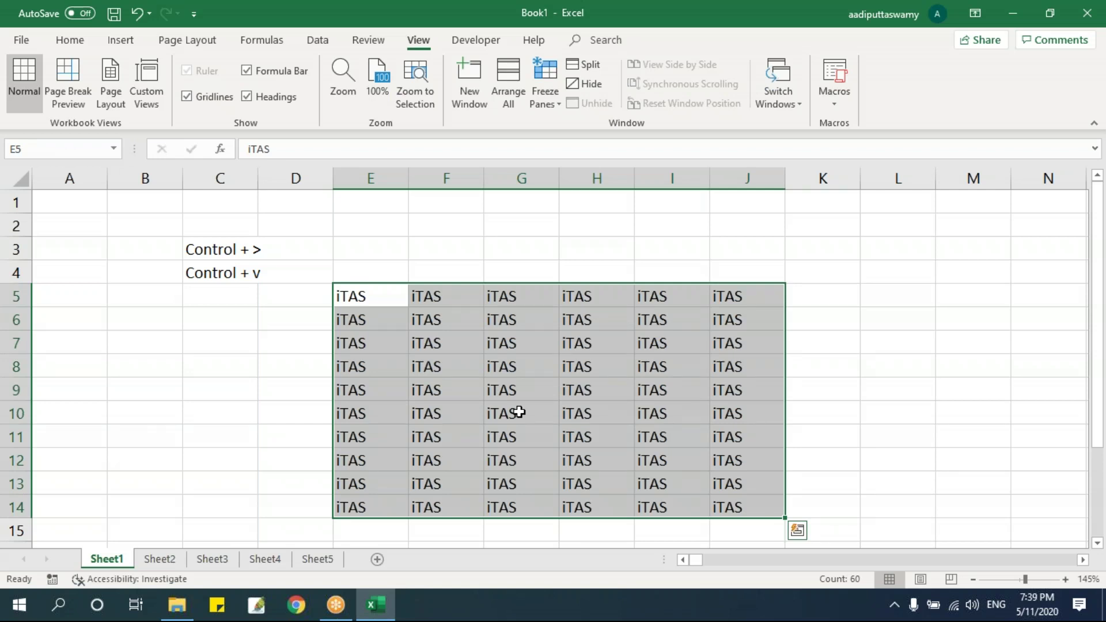
click(438, 333)
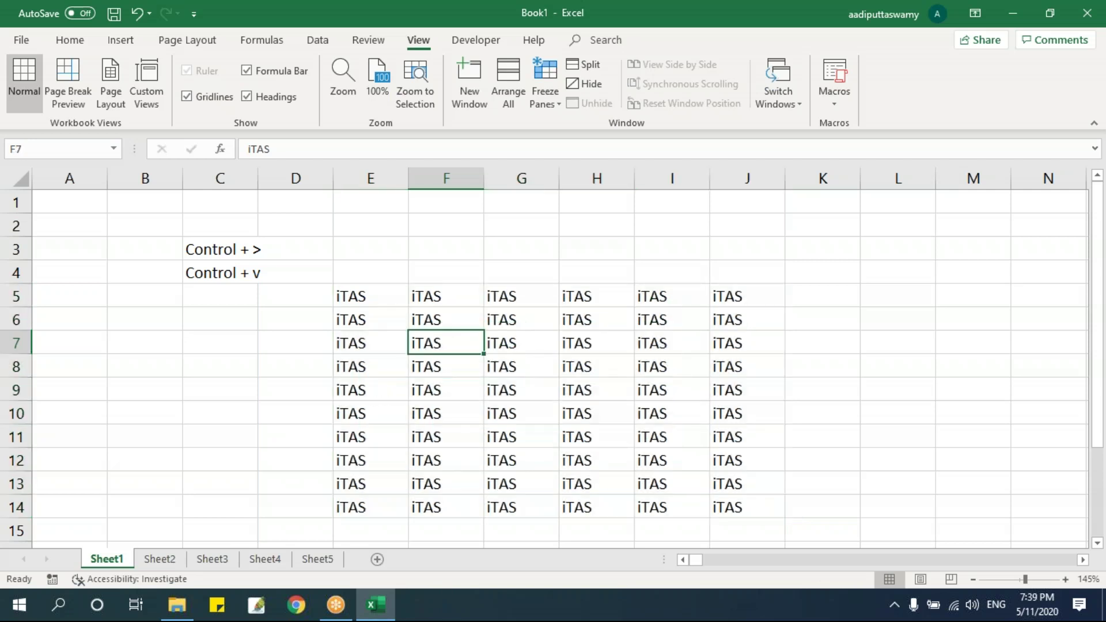
Insert a blank column at column F, shifting the iTAS block one column over, and reduce the selection to cell F1
click(439, 178)
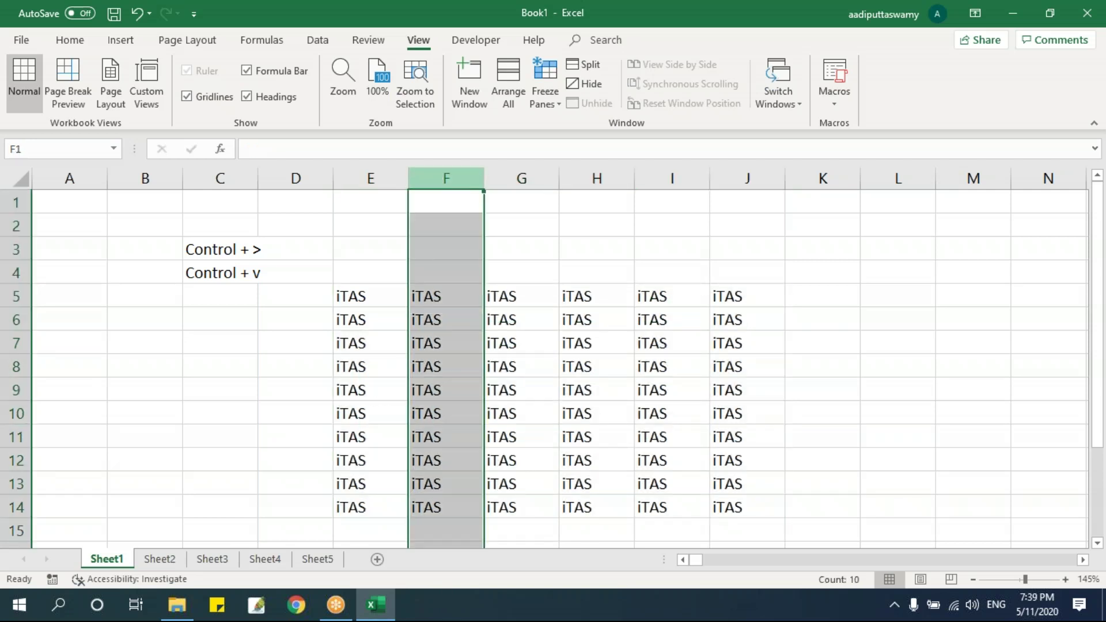
right_click(440, 180)
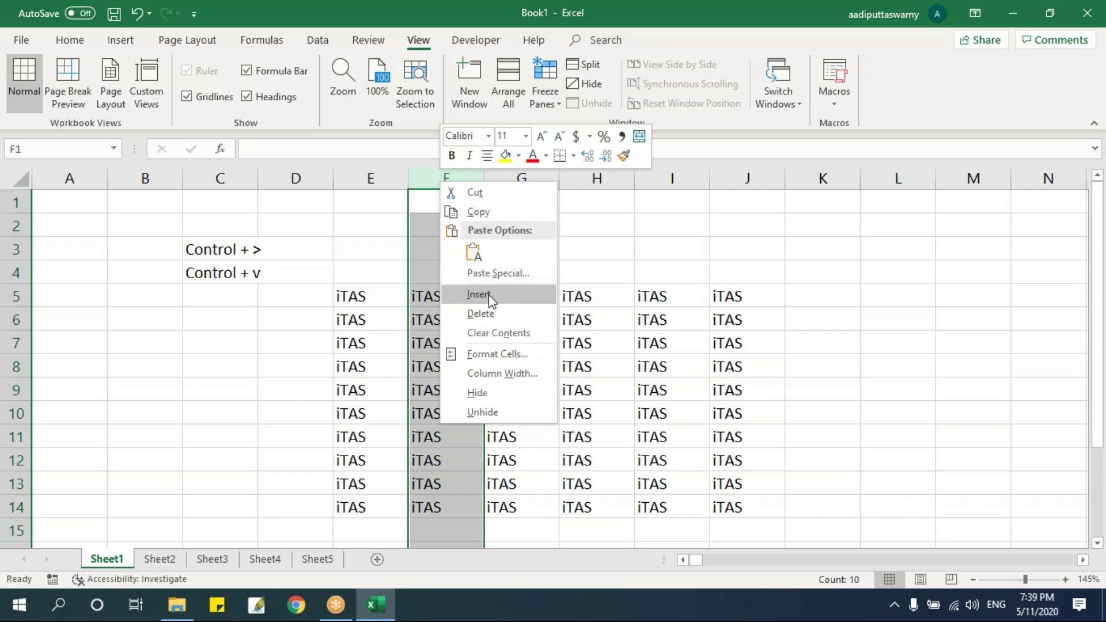
click(488, 294)
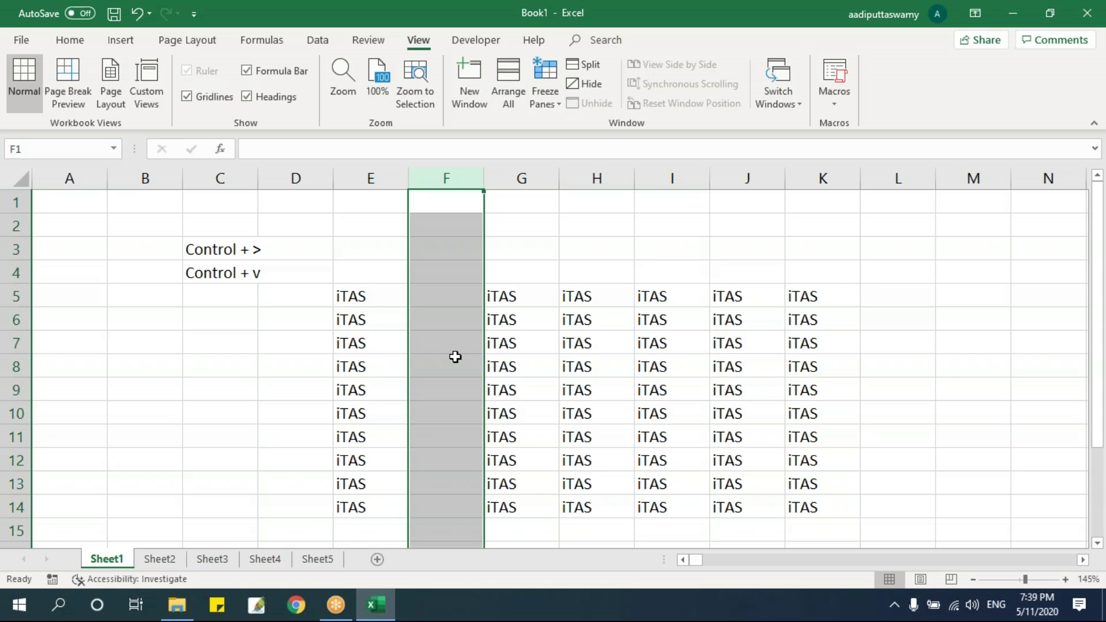
key(shift+BackSpace)
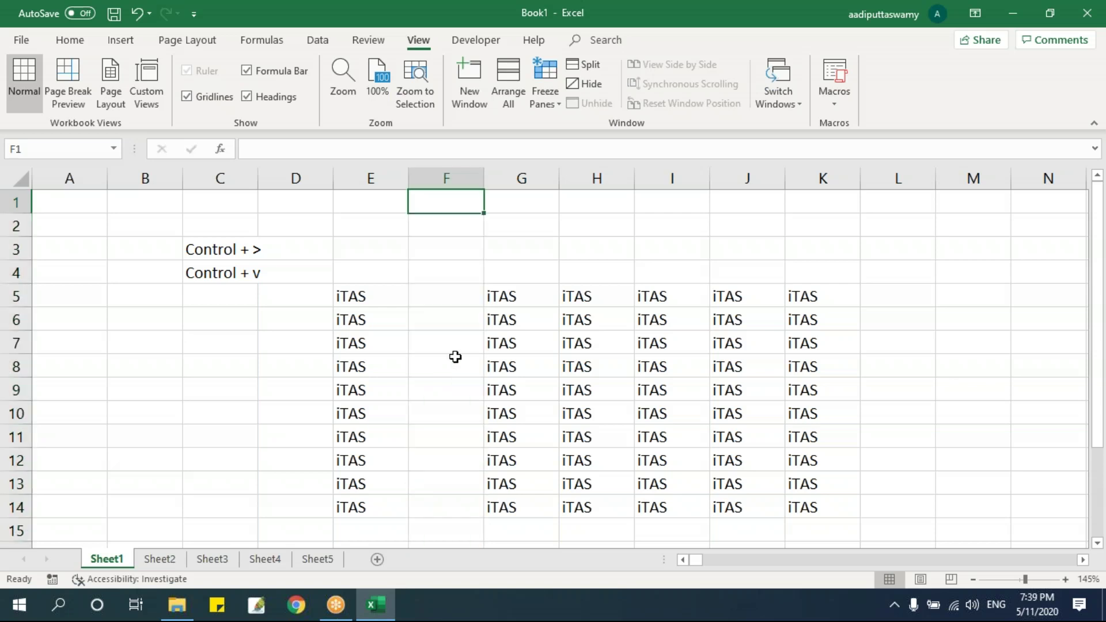
Jump from cell F1 to the last row and back, across to the last column XFD, and return to cell A1
key(ctrl+Down)
key(ctrl+Up)
key(ctrl+Right)
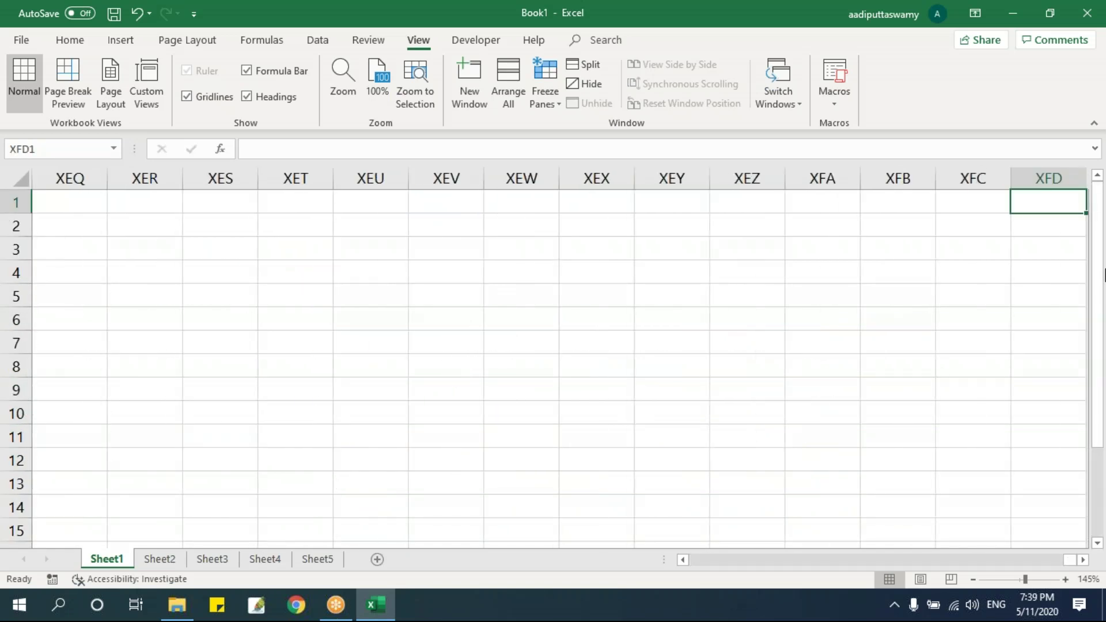
key(ctrl+Left)
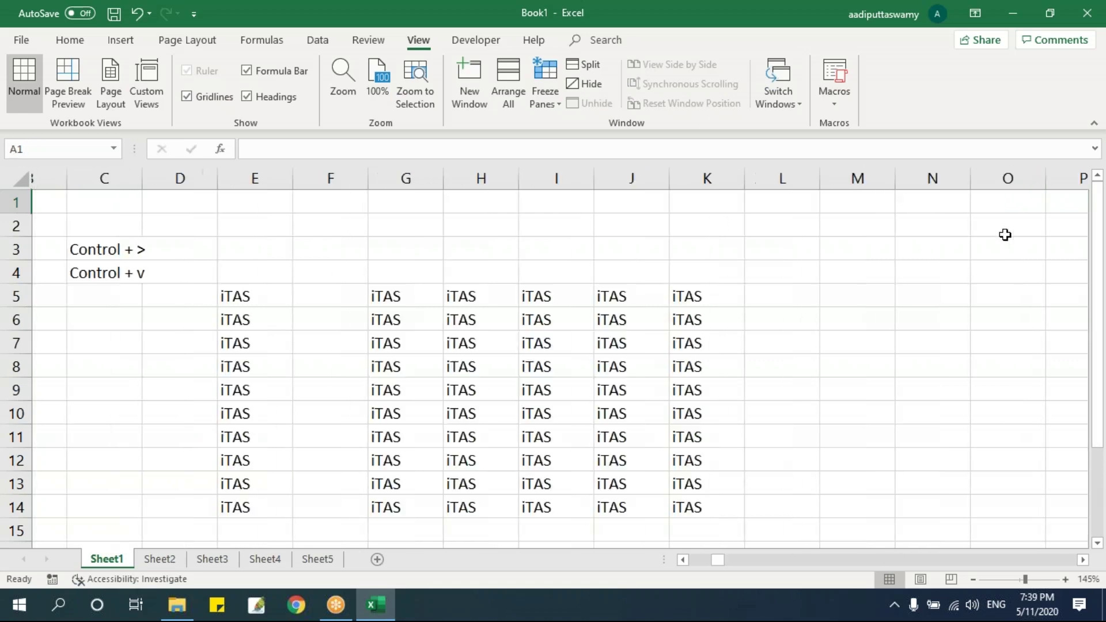
Delete the blank column F and insert a blank column in the same place again
click(445, 183)
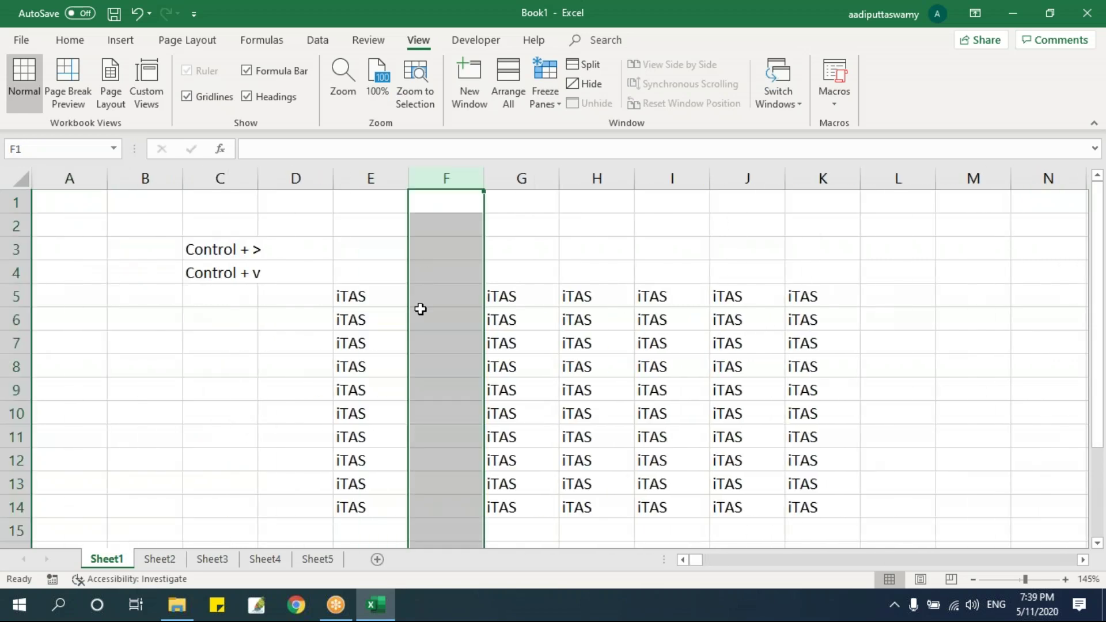
click(457, 333)
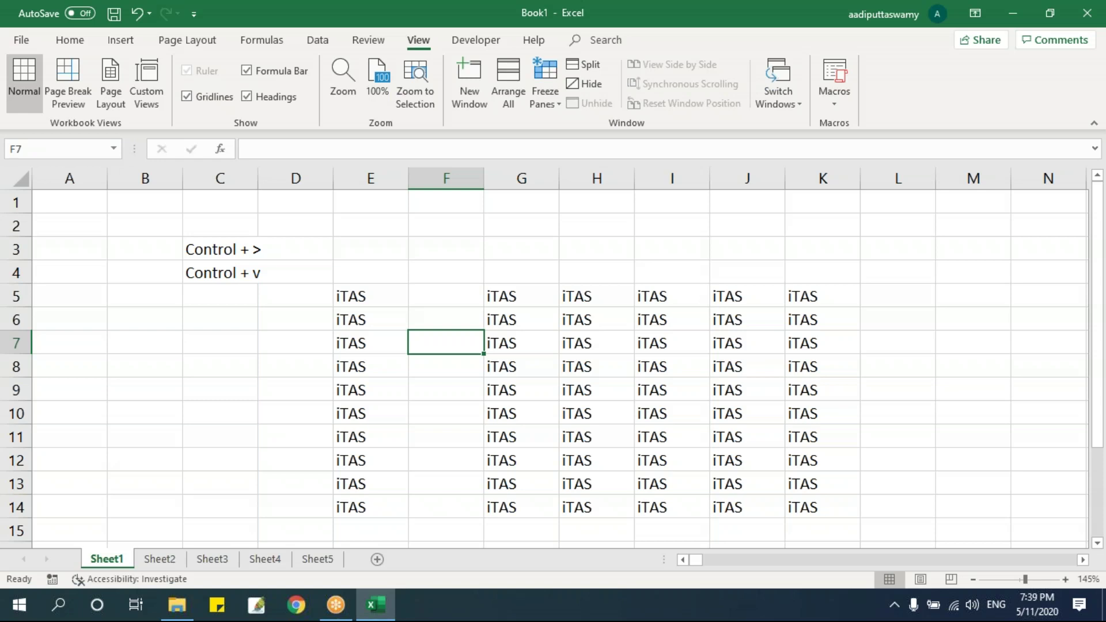
right_click(449, 178)
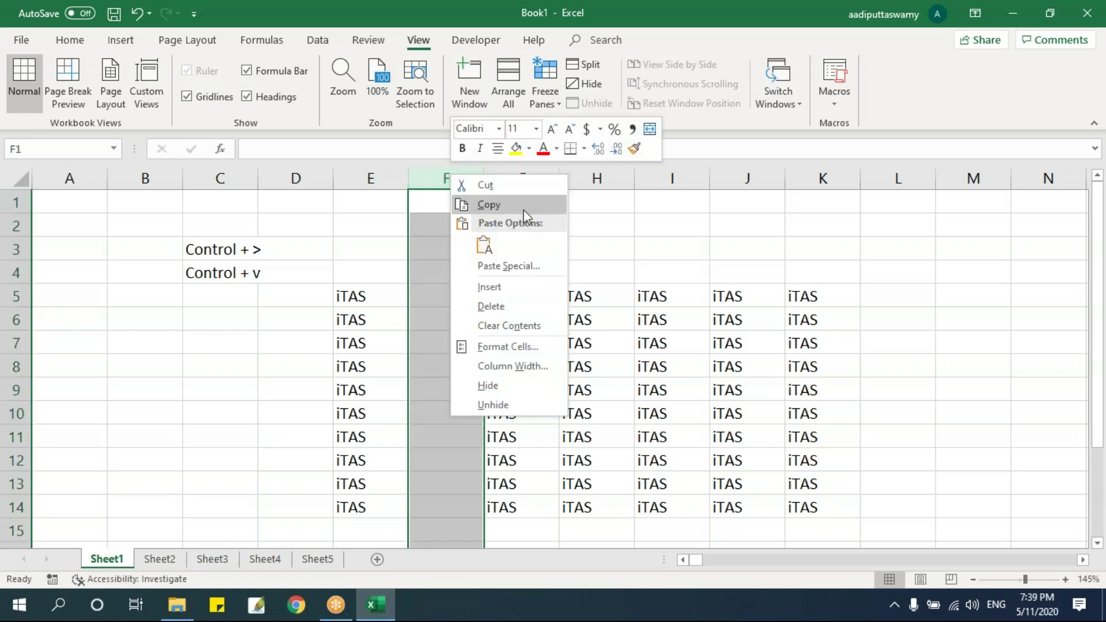
click(514, 304)
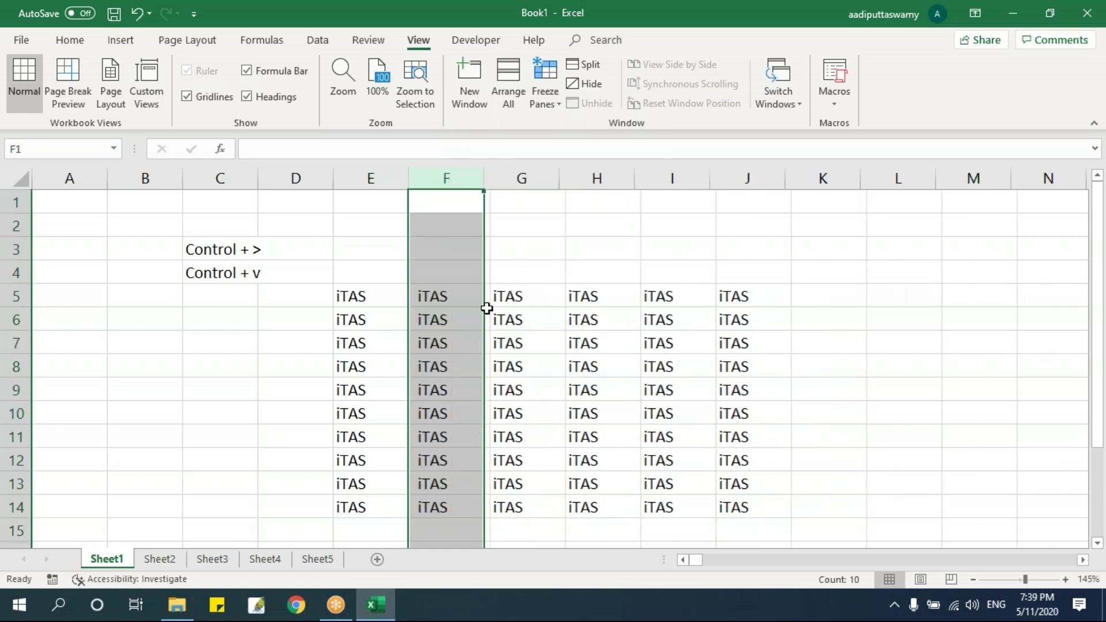
right_click(444, 179)
click(514, 293)
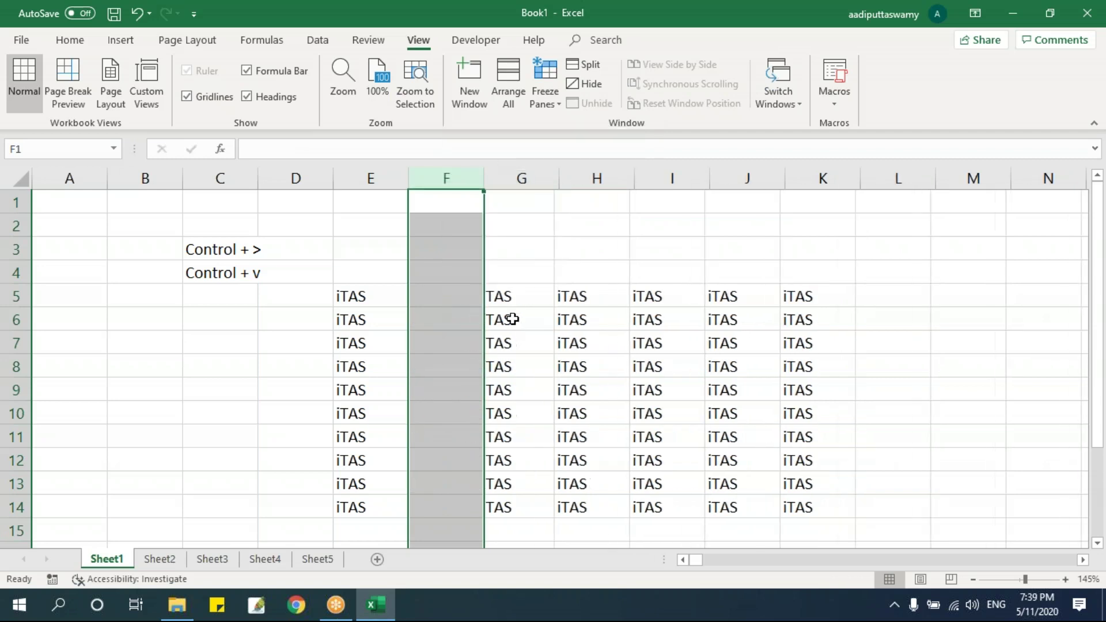
Select the range G5:J14, jump to the last column of row 1, and enter "text" in cell XFD1
drag(501, 295, 761, 512)
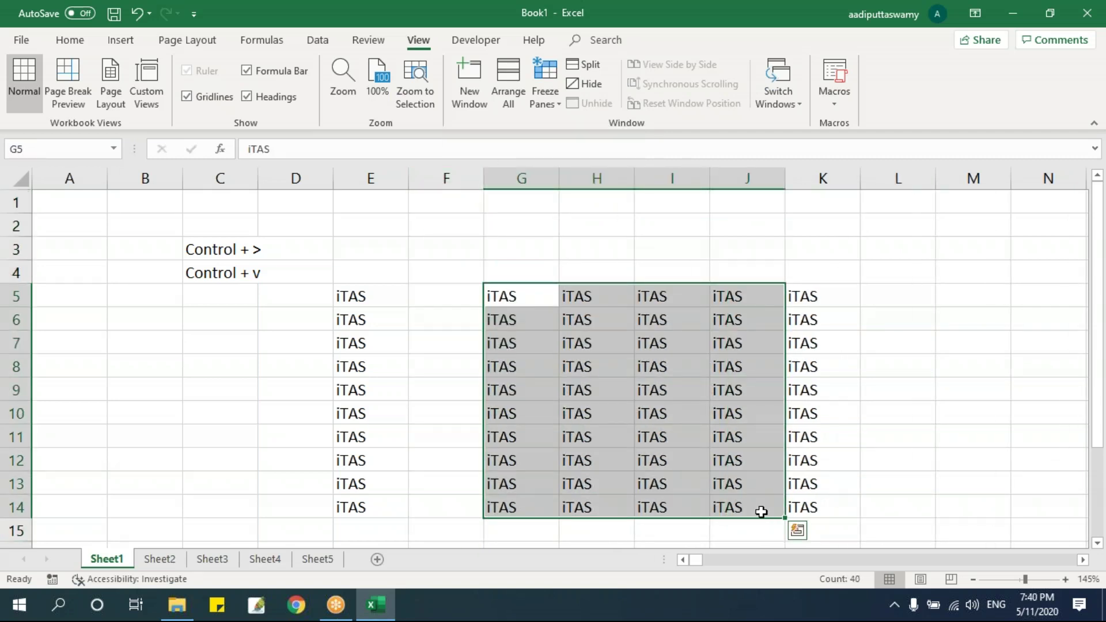
key(ctrl+Up)
key(ctrl+Right)
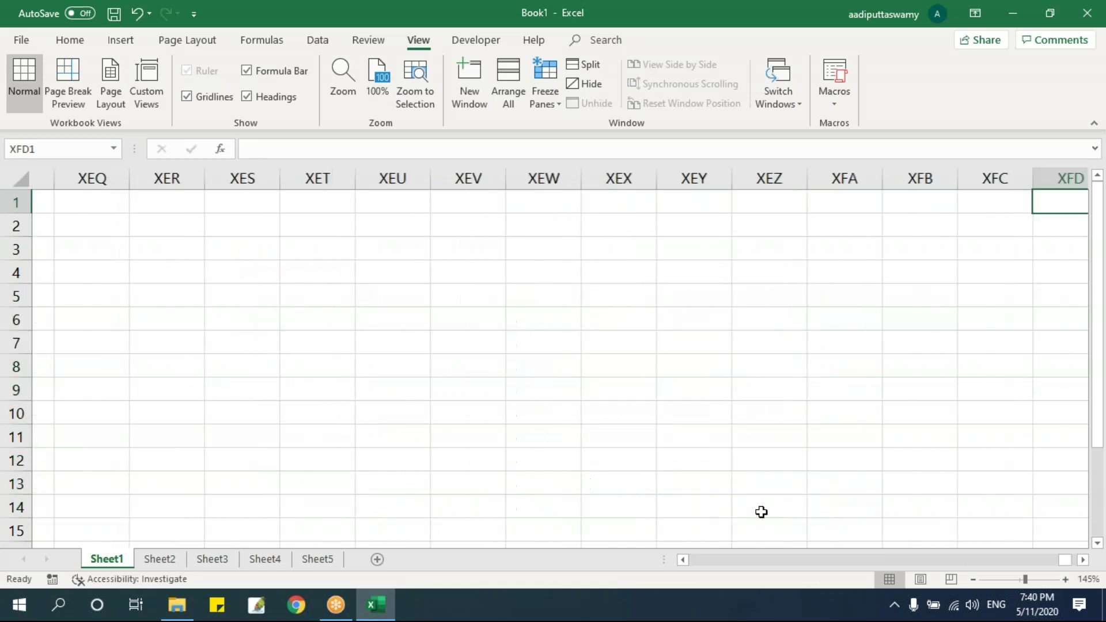
text(text)
key(Return)
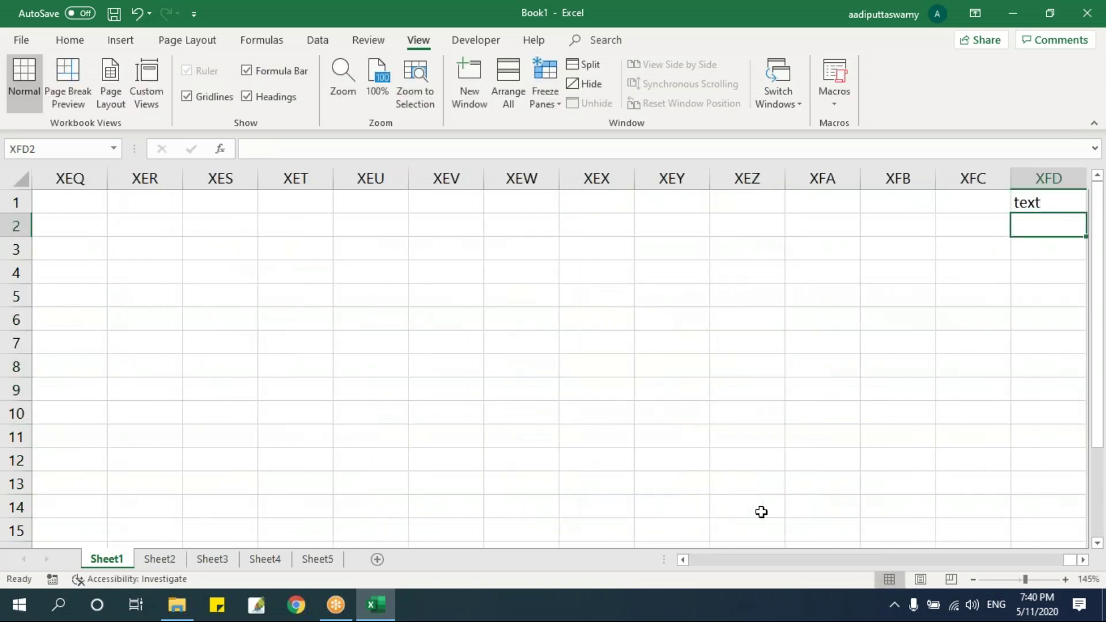
Move the text from cell XFD1 to XFC1 and return to cell A1
click(1044, 196)
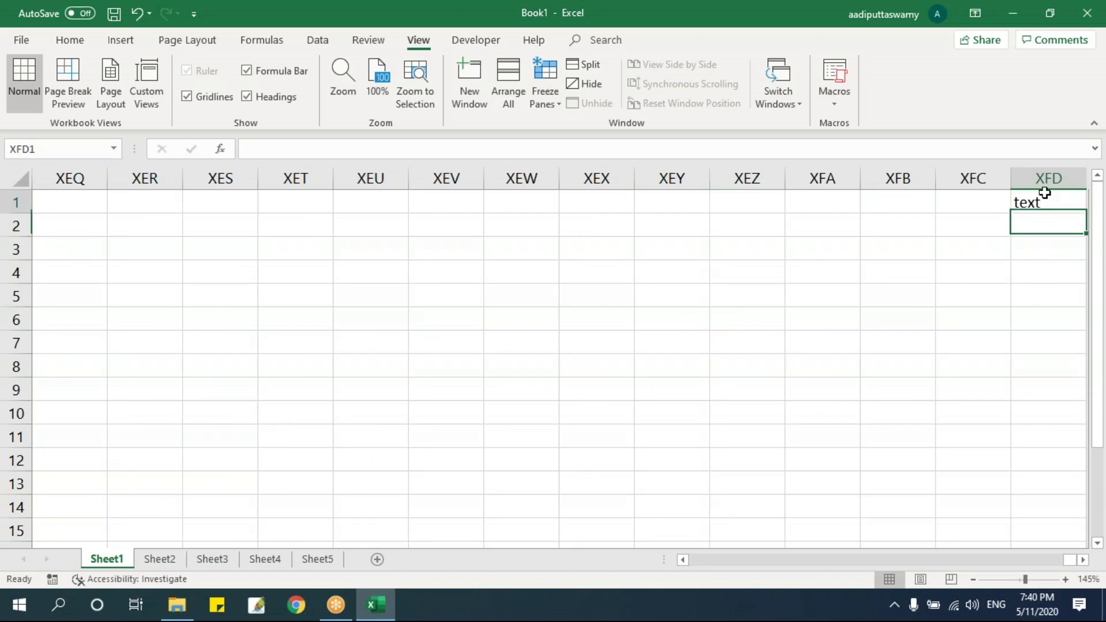
drag(1039, 211, 990, 217)
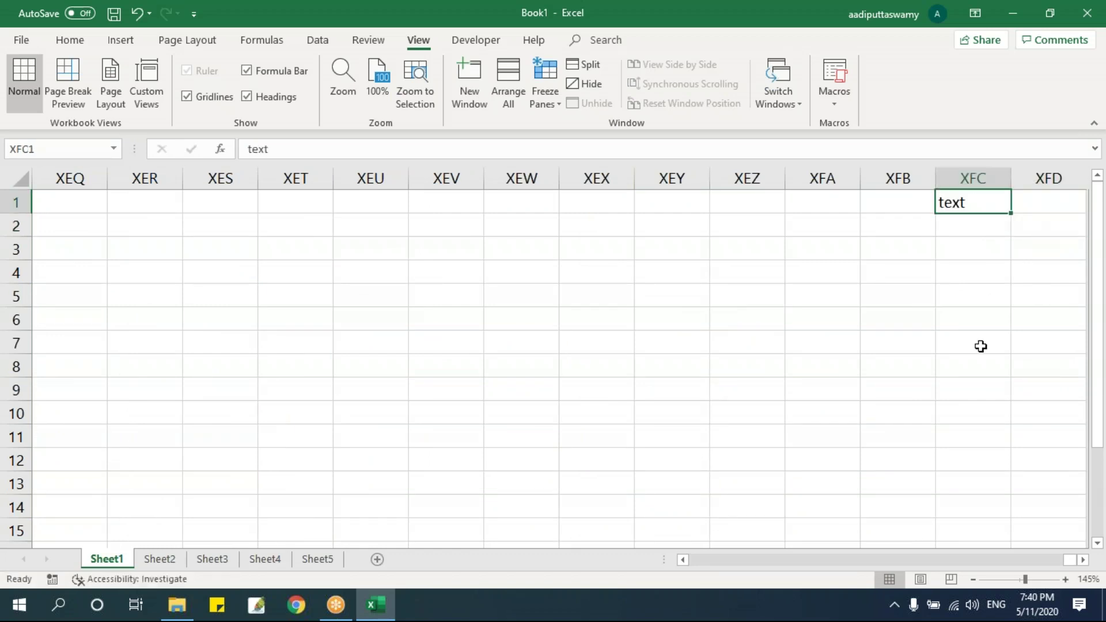
key(ctrl+Home)
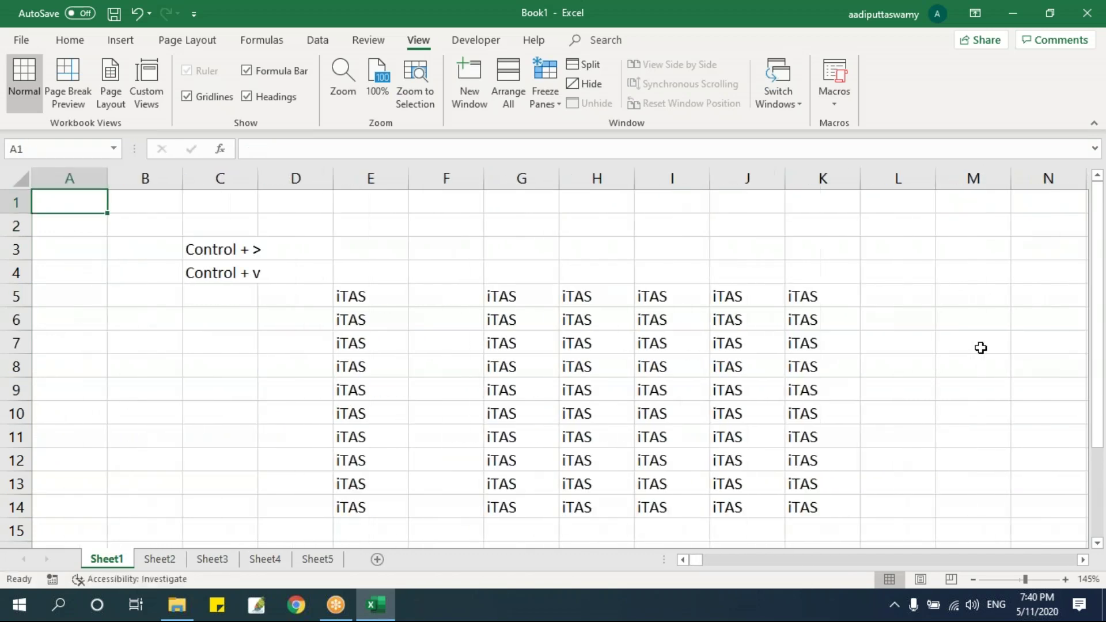
Insert a blank column at column F and try to insert another one in the same place
right_click(450, 178)
click(511, 290)
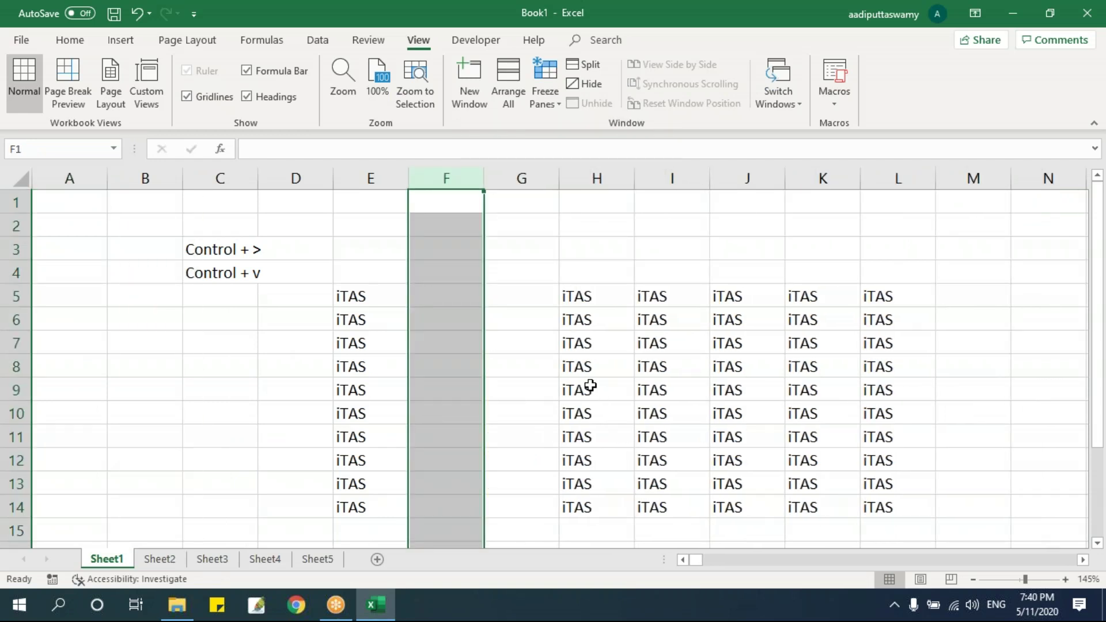
right_click(447, 177)
click(515, 291)
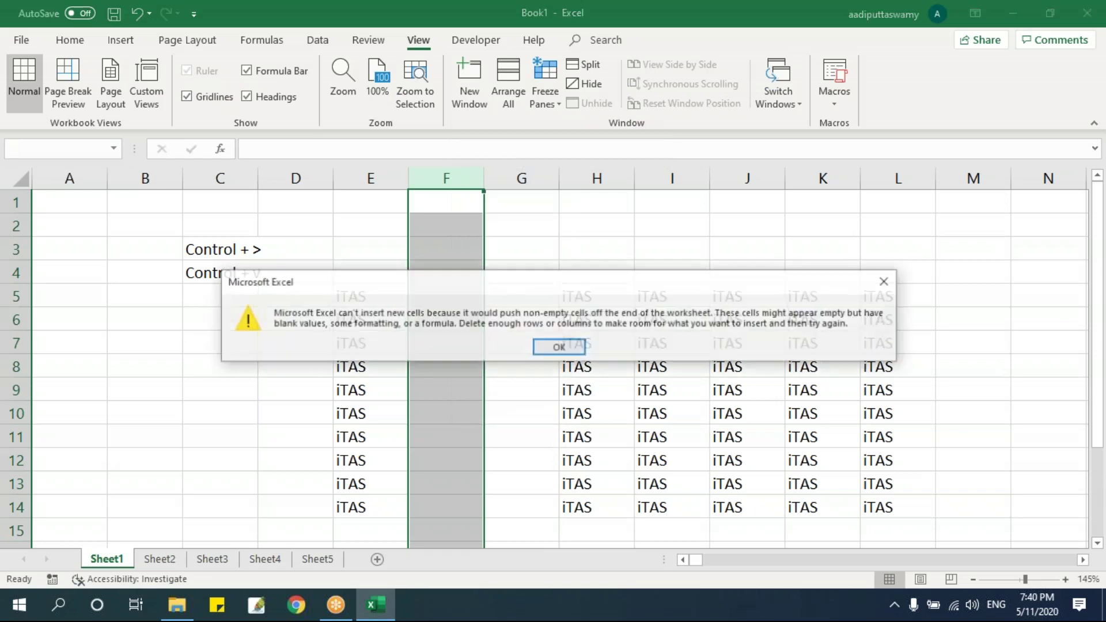
click(558, 348)
Jump from cell H1 to the last column of row 1 and examine the sheet's end beyond column XFD
click(594, 203)
key(ctrl+Right)
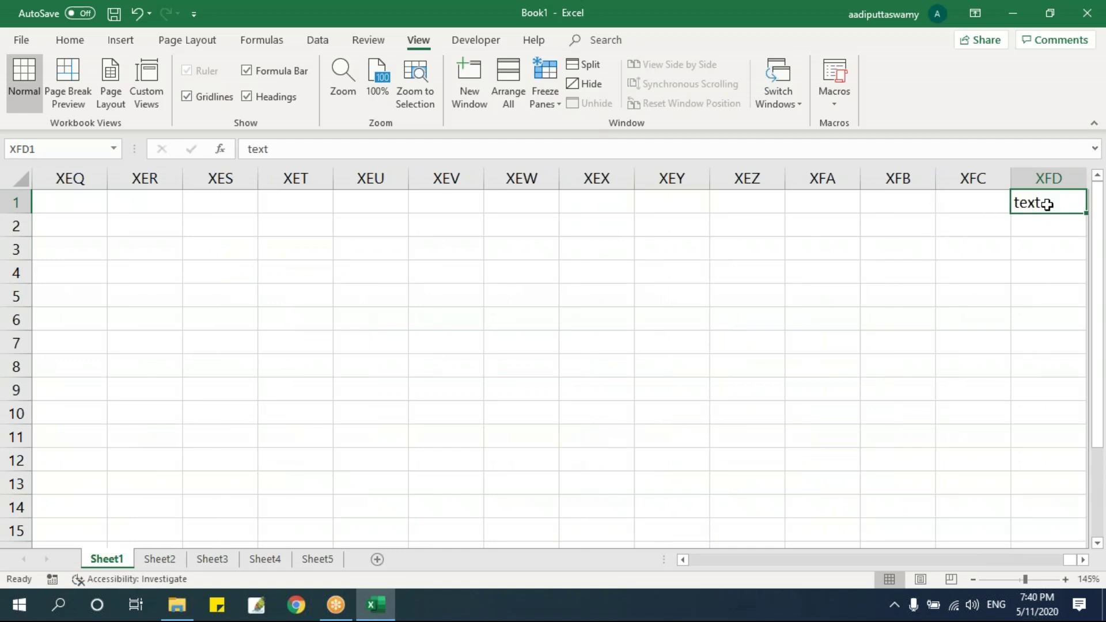
click(1084, 559)
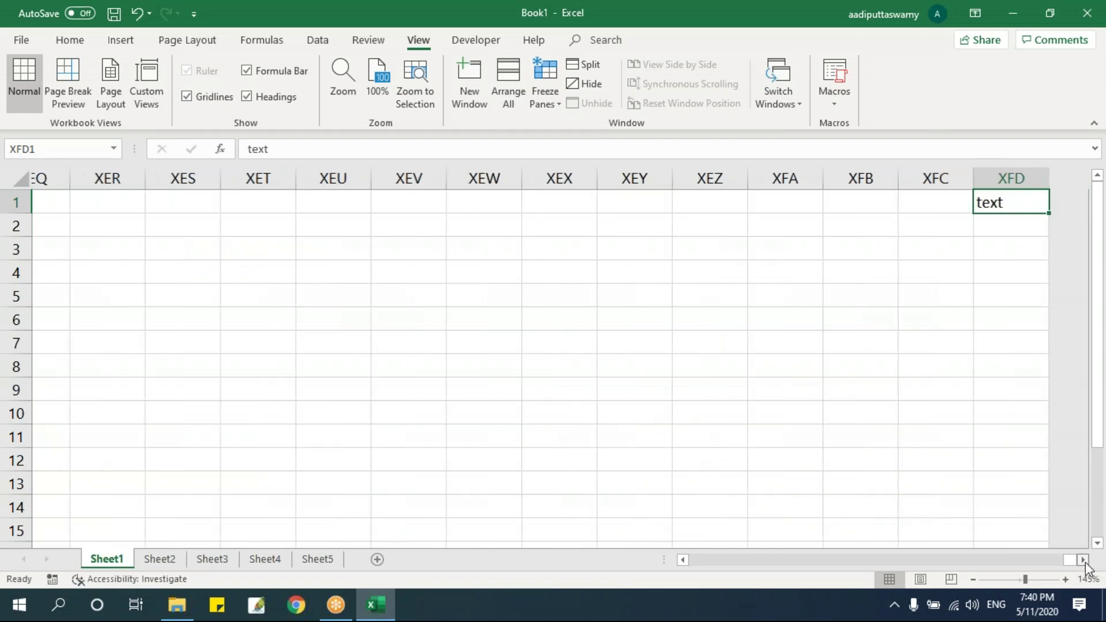
click(1084, 560)
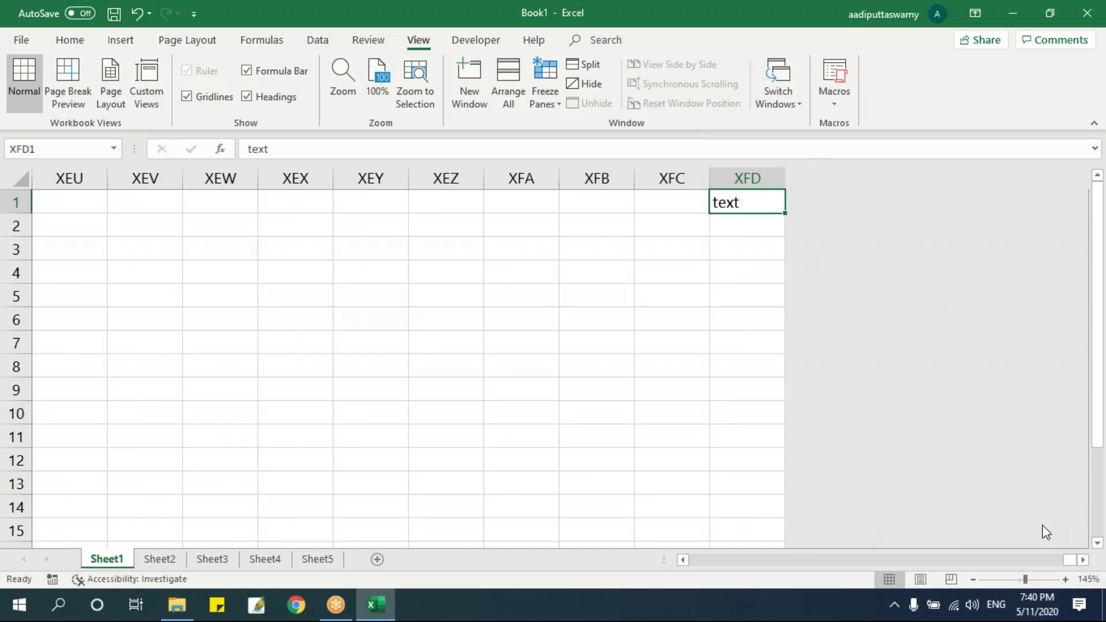
Return to the start of the sheet and delete the blank column G
drag(1067, 562, 681, 564)
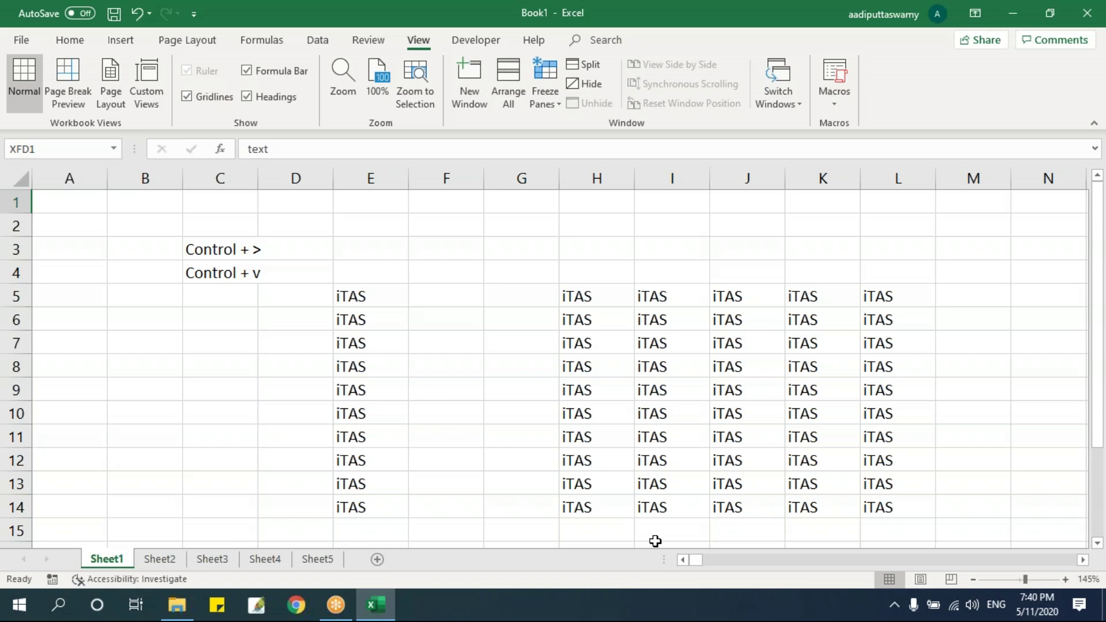
right_click(522, 179)
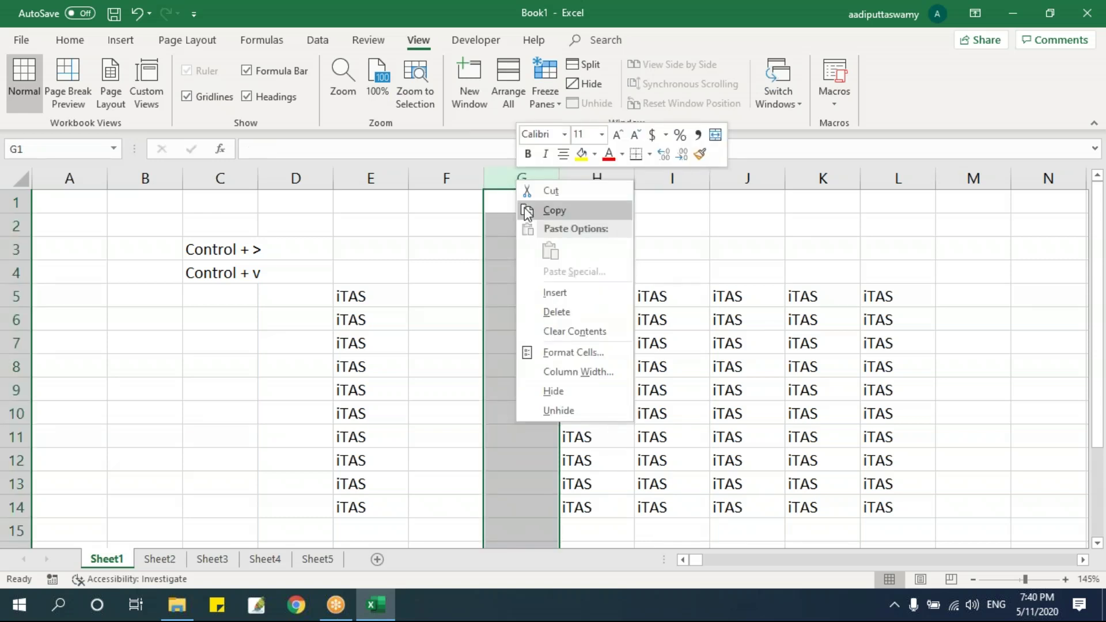
click(554, 314)
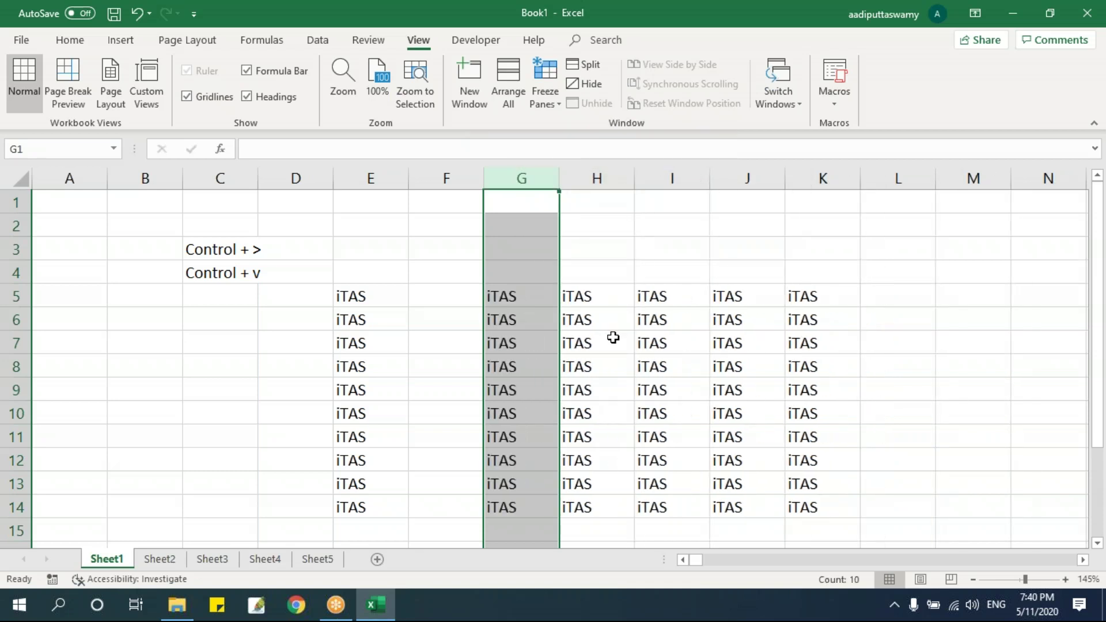
Clear the text from cell XFC1 near the end of row 1 and return to cell A1
key(ctrl+Right)
key(Left)
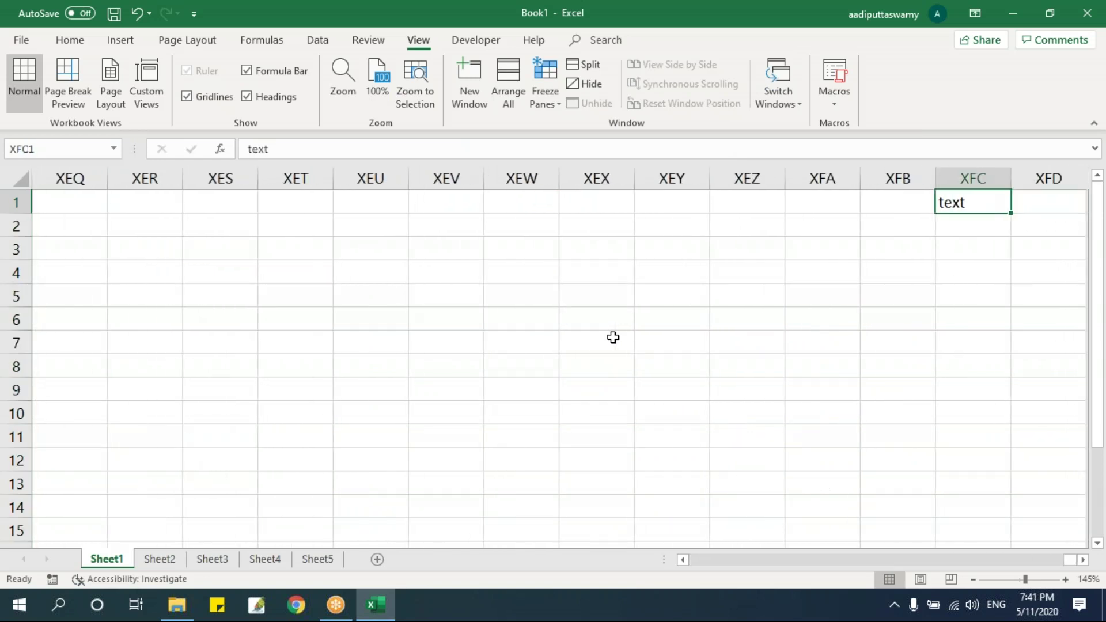
key(shift+Right)
key(Right)
key(Left)
key(Delete)
key(Right)
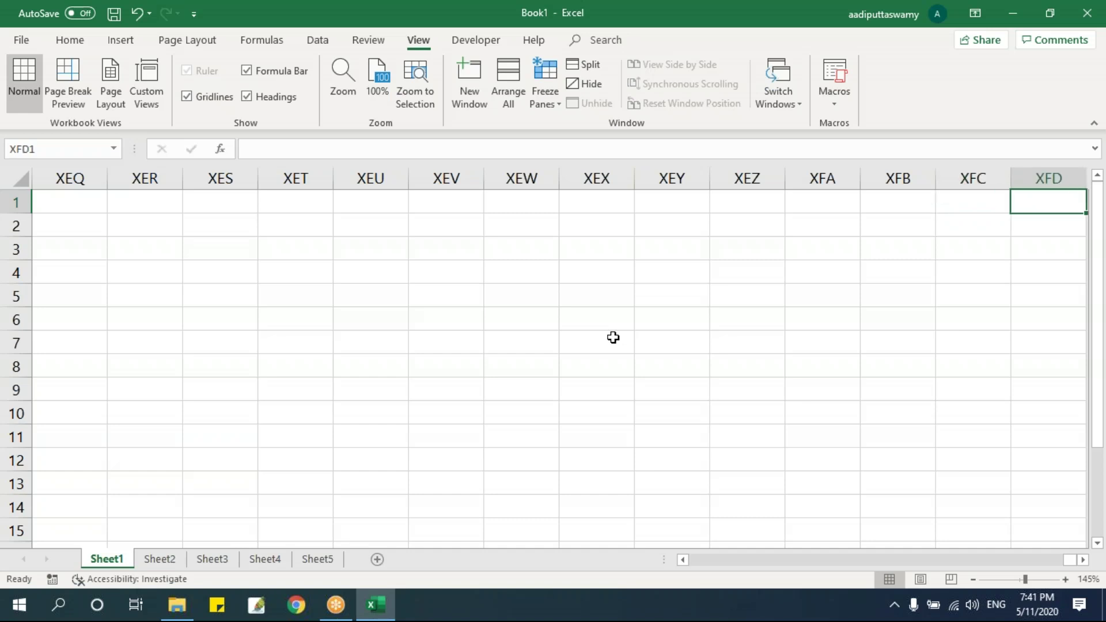
key(ctrl+Left)
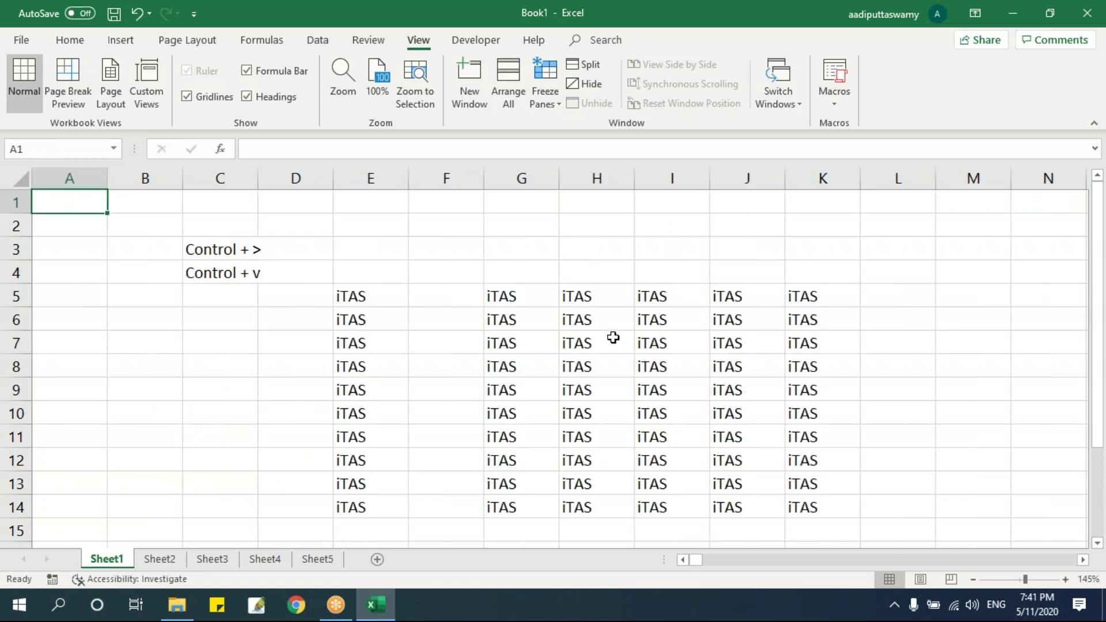
Delete the blank column F so the iTAS block closes up, and deselect the column
right_click(451, 183)
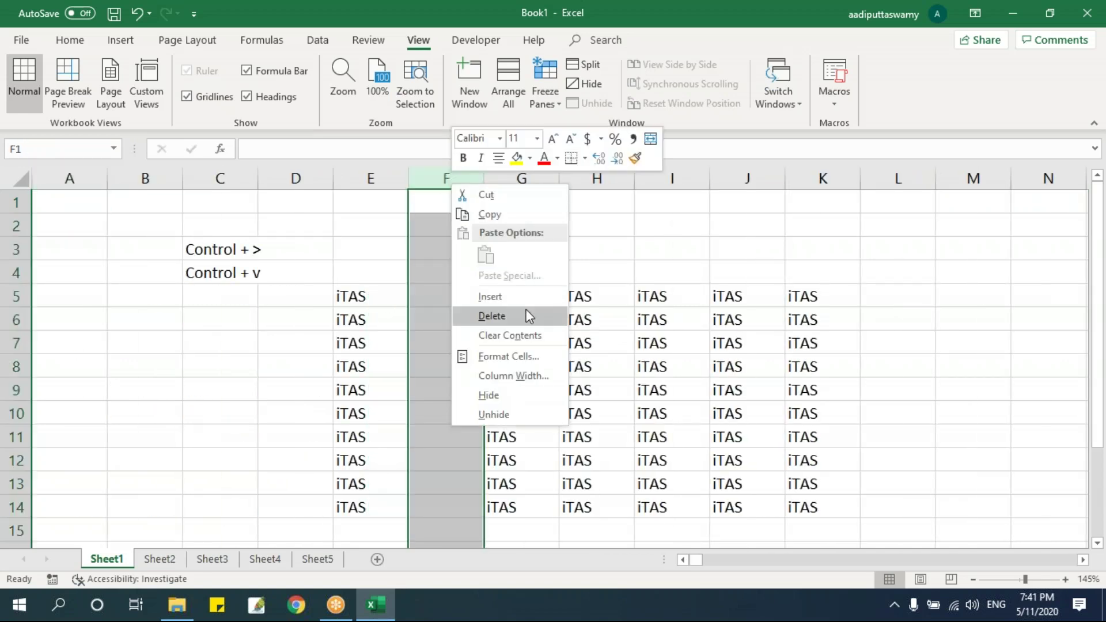
click(529, 316)
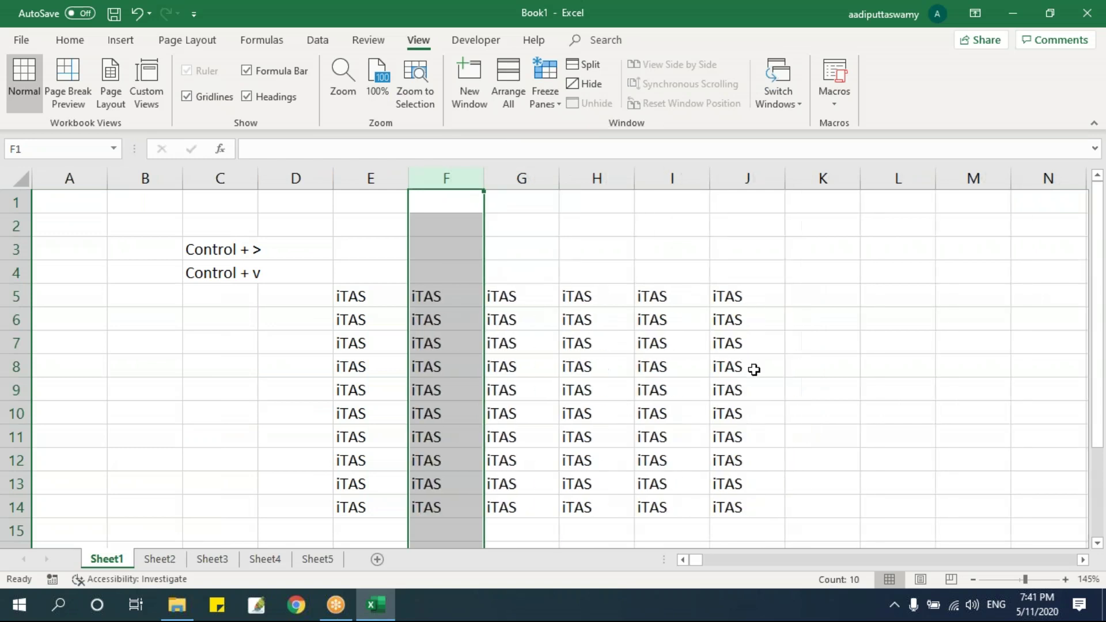
click(526, 428)
Insert two blank rows at row 6, one after the other, within the iTAS block
right_click(16, 319)
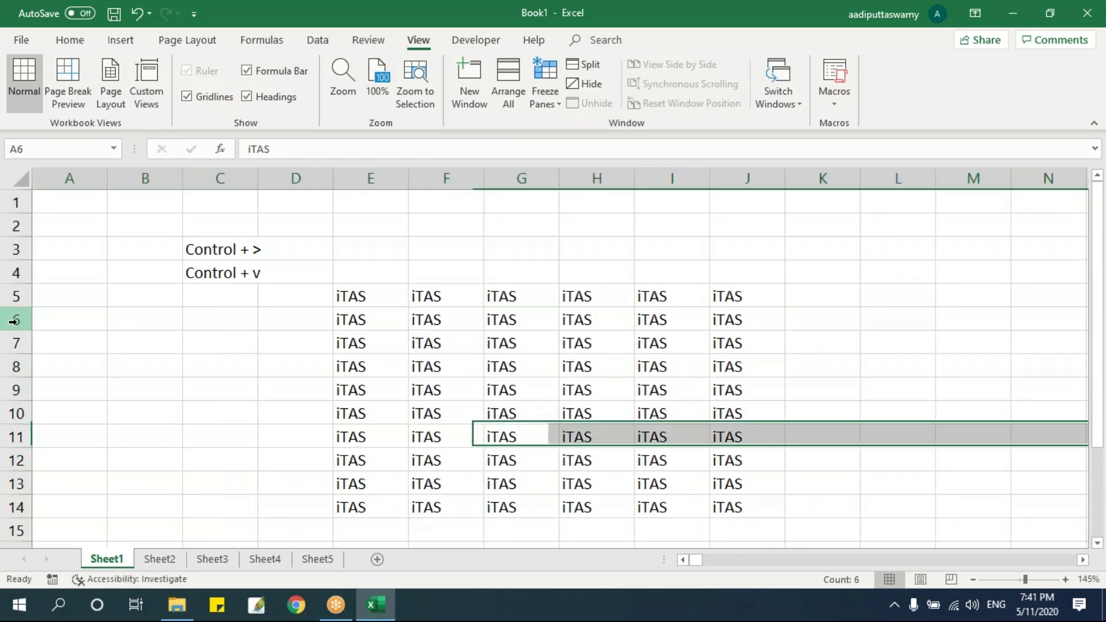
click(109, 435)
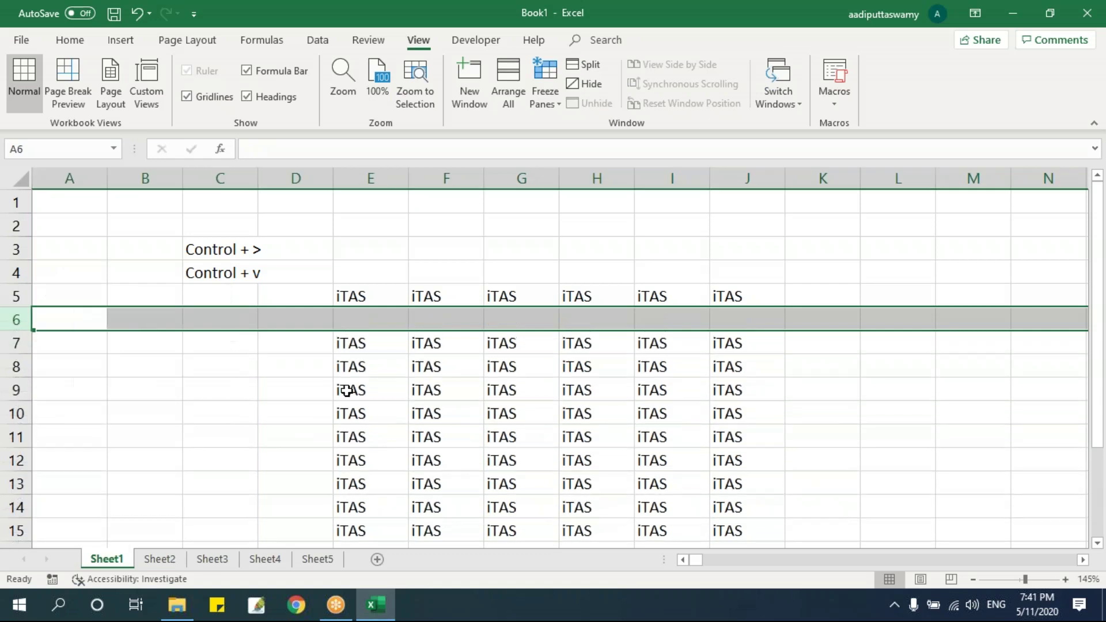
right_click(23, 320)
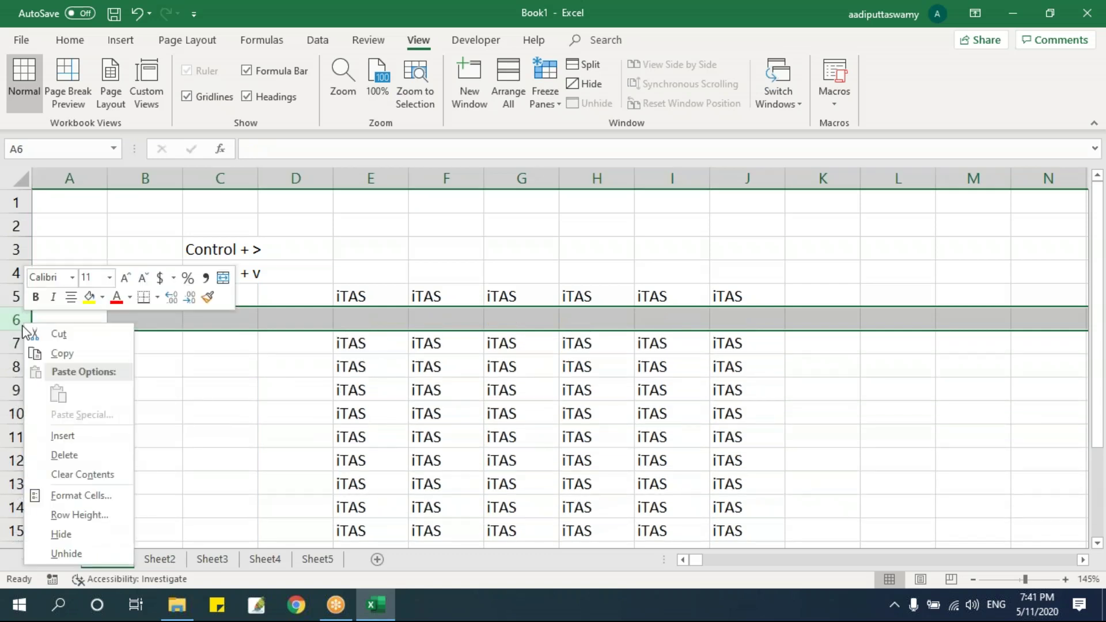
click(107, 440)
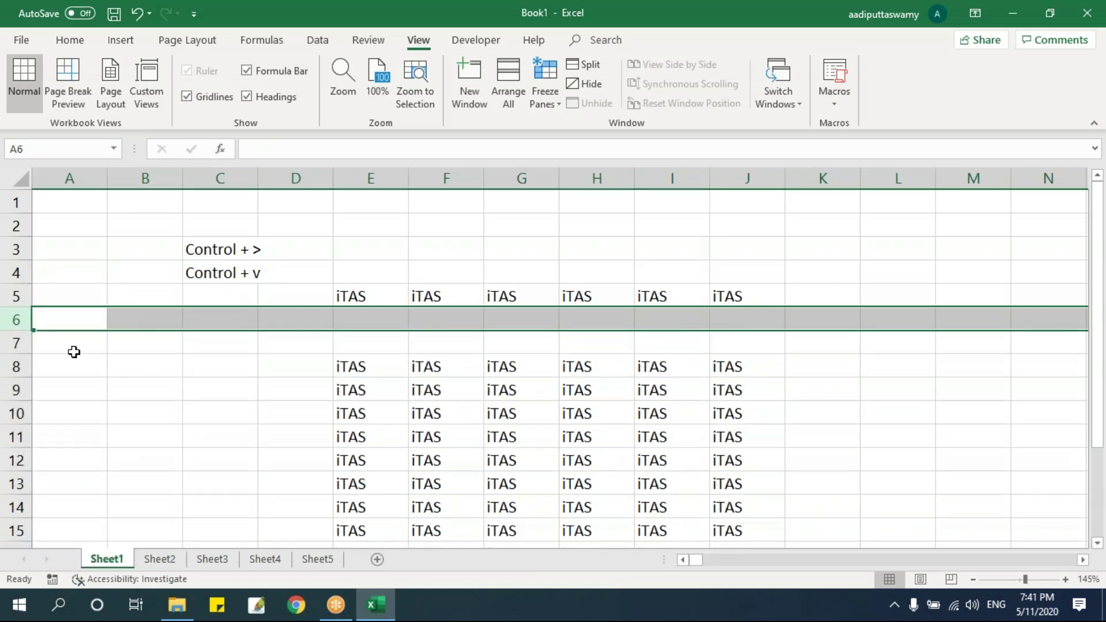
Jump to the last row of column A and return to the start of the sheet
click(74, 347)
key(ctrl+Down)
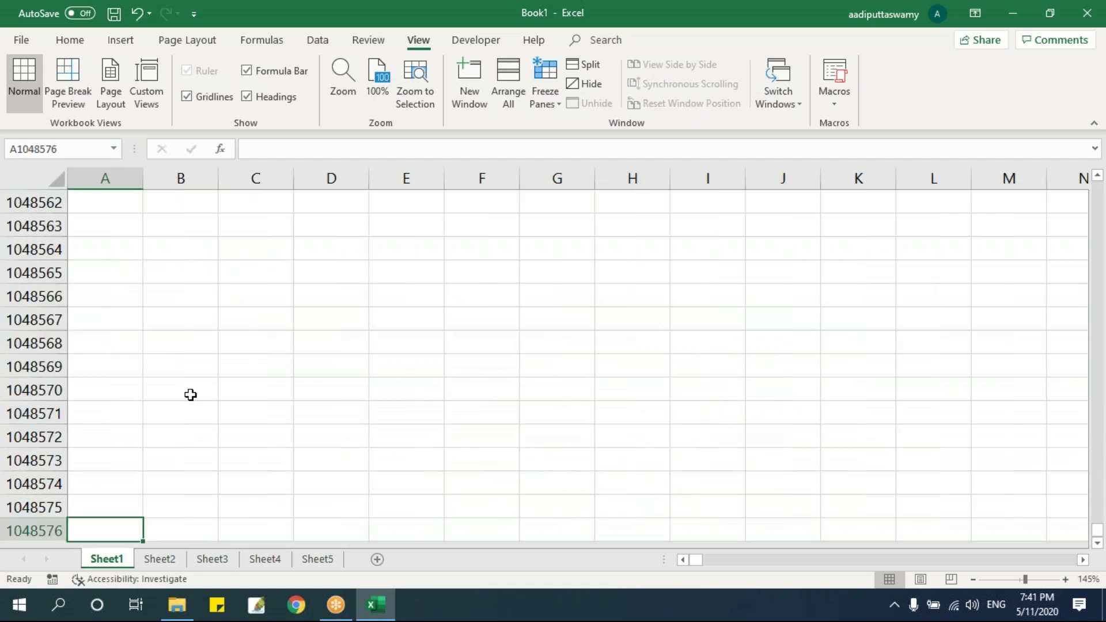
key(ctrl+Up)
key(Down)
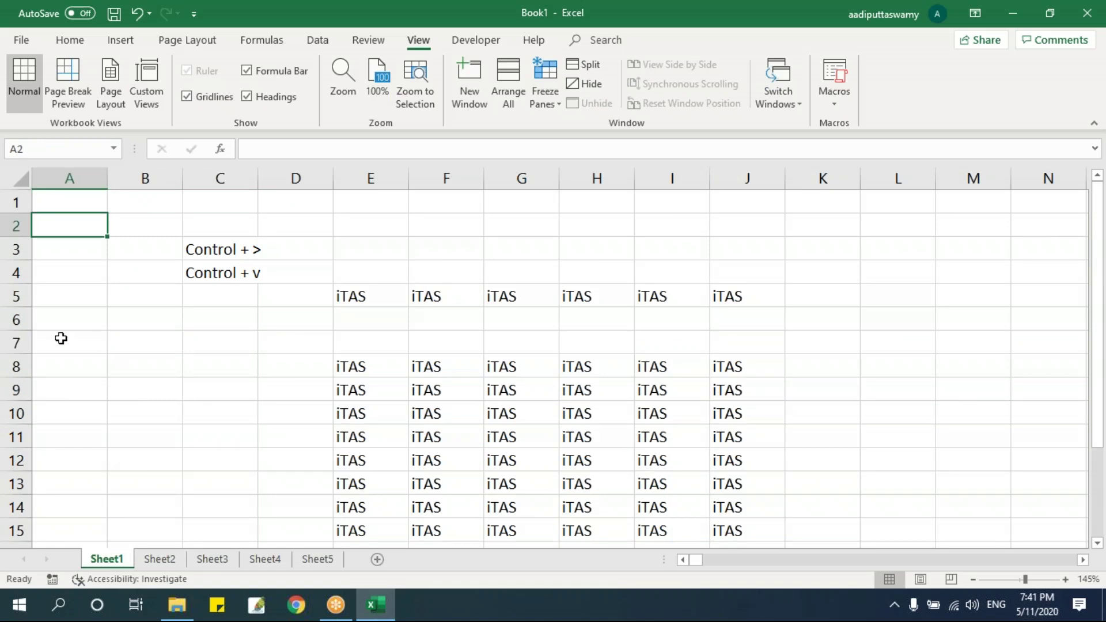
Delete the two blank rows 6 and 7 so the iTAS block closes up, and deselect the rows
drag(16, 320, 17, 342)
click(224, 340)
right_click(20, 325)
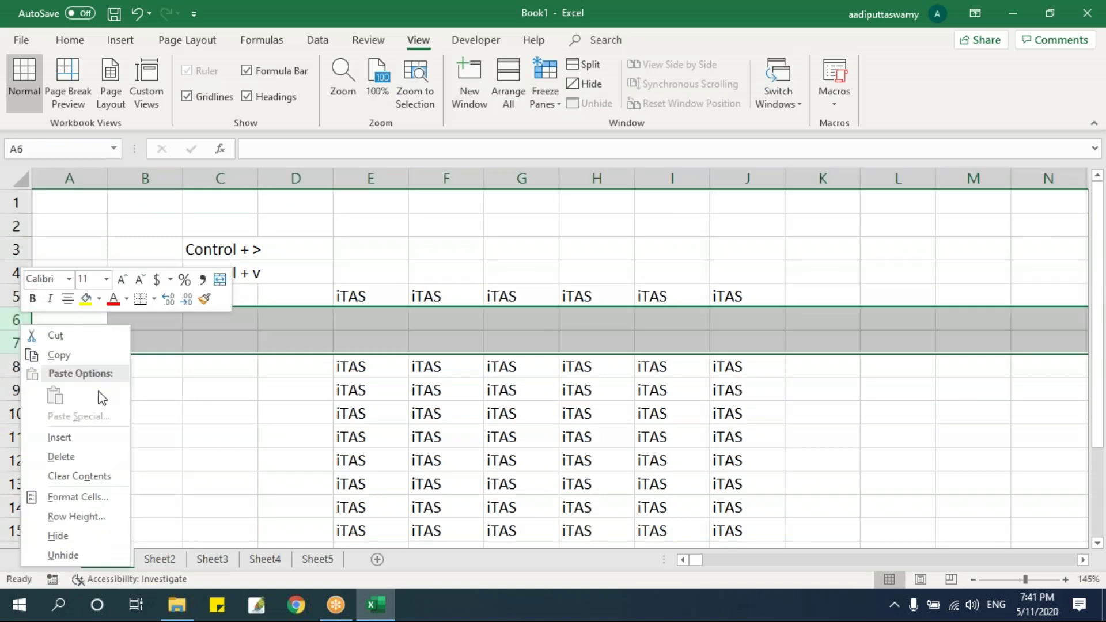
click(102, 462)
click(457, 438)
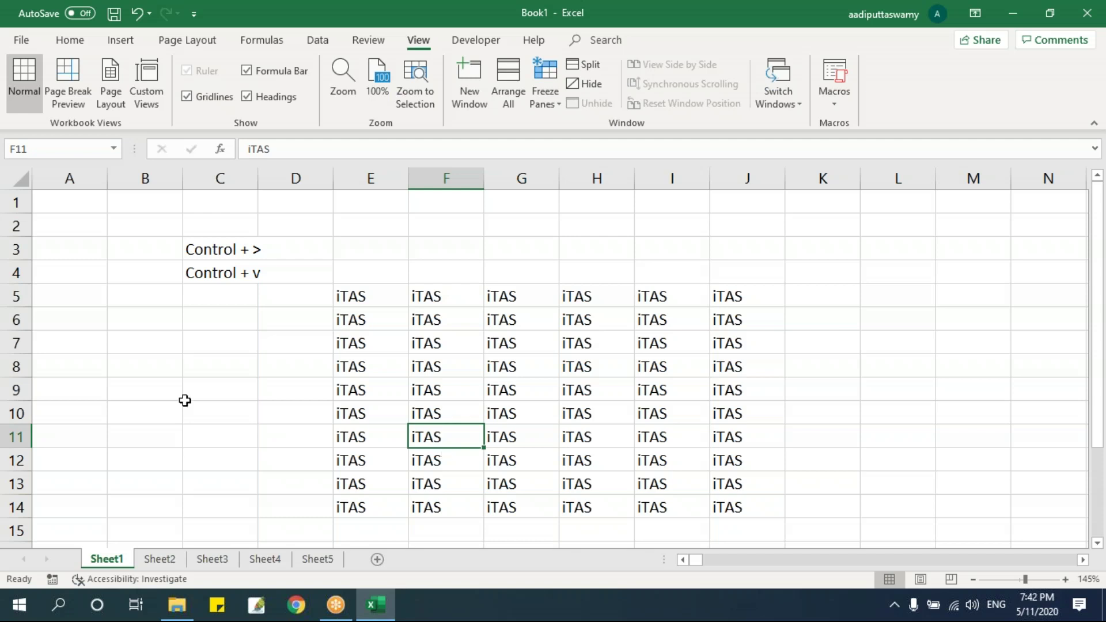
Hide the row and column headings on Sheet1 and show them again
click(592, 339)
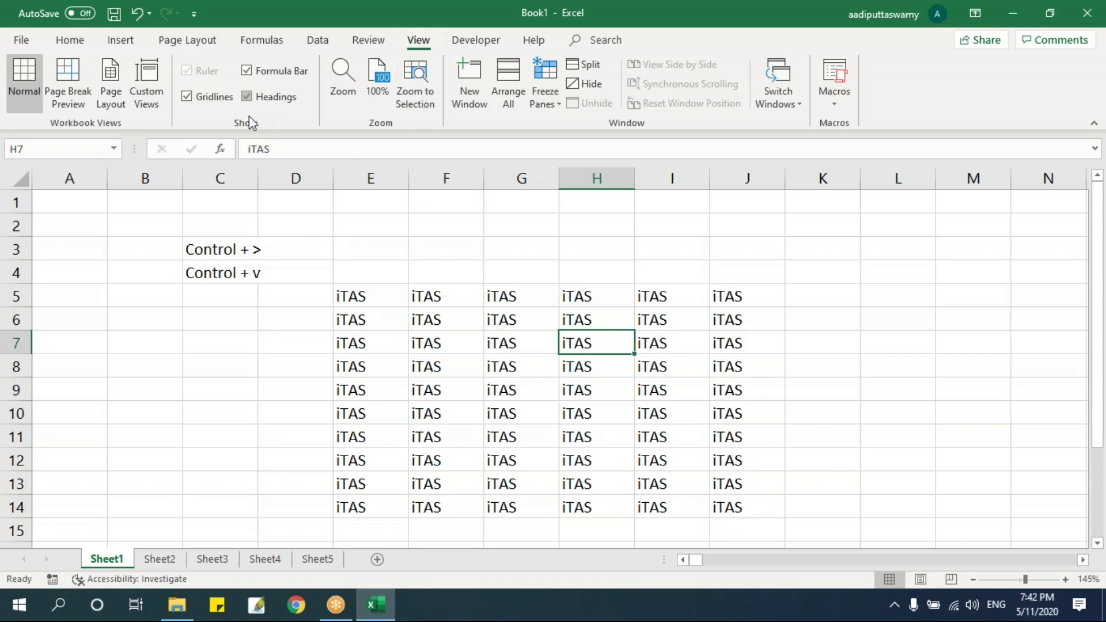
click(468, 363)
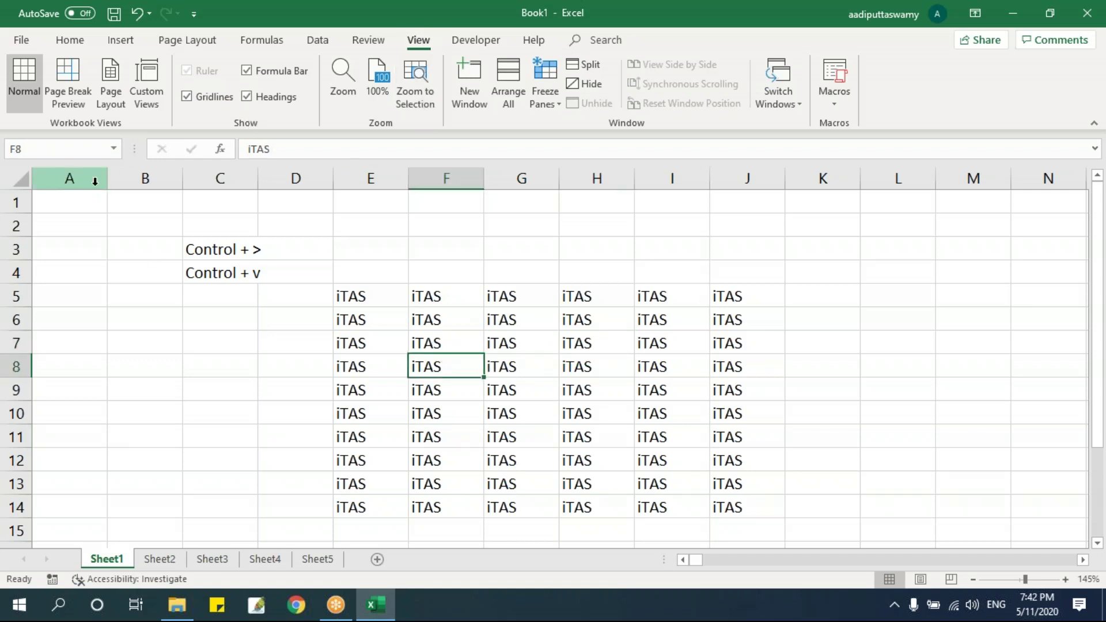
click(511, 392)
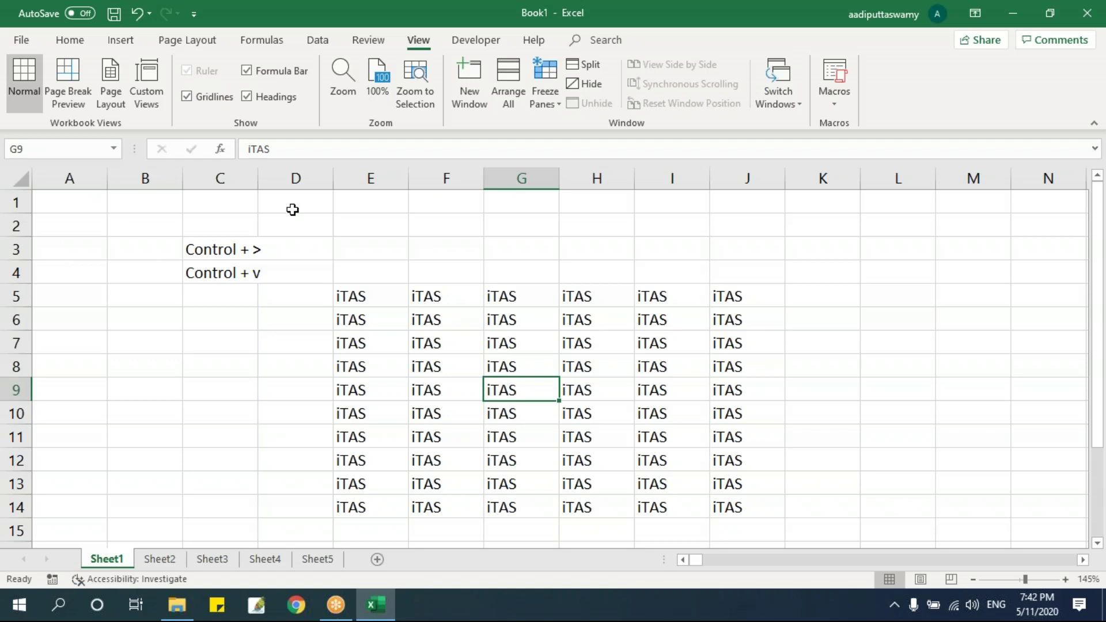
click(247, 97)
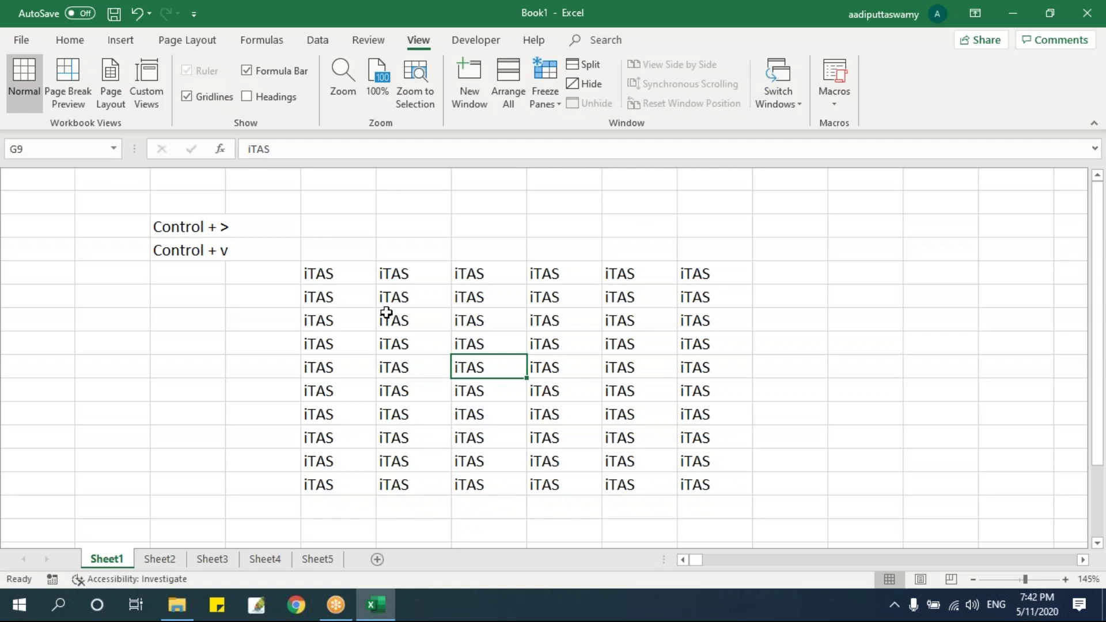
click(585, 280)
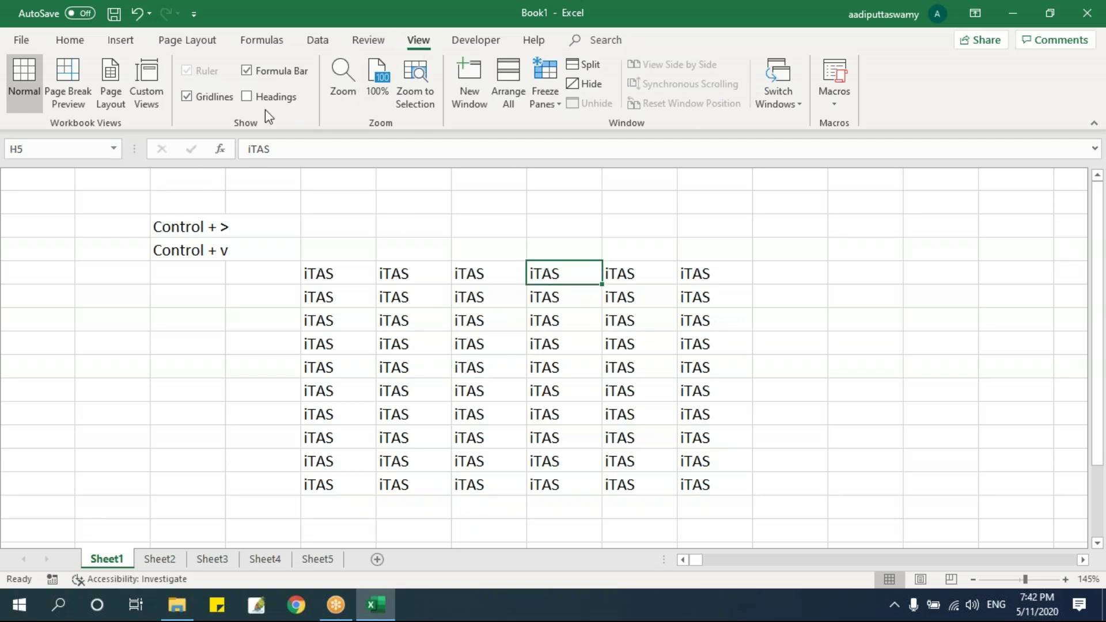
click(246, 96)
click(585, 412)
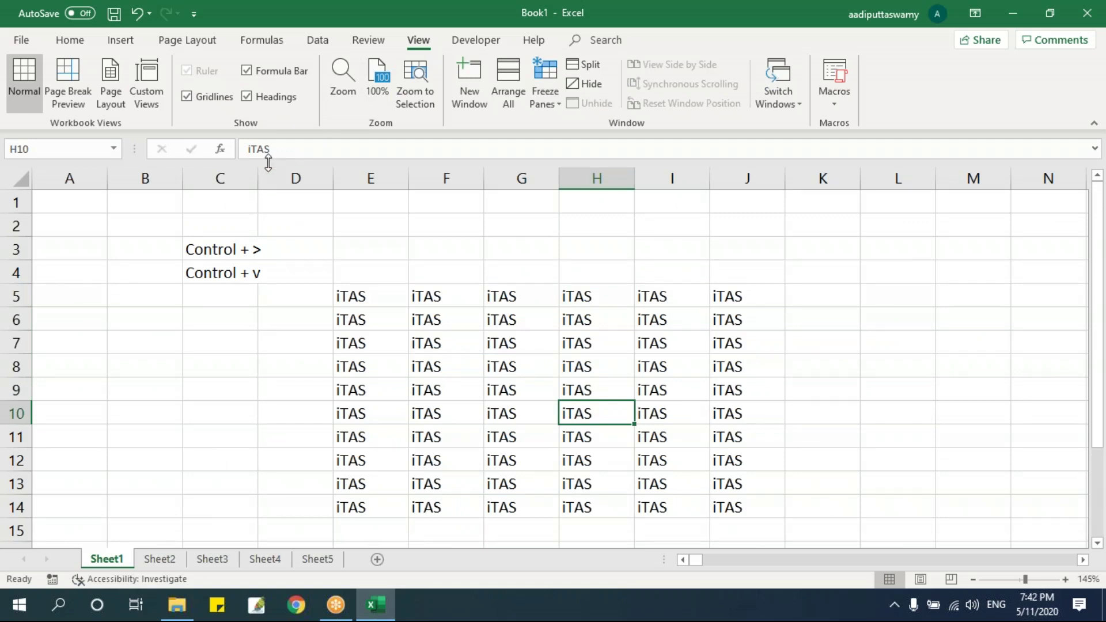
Hide the formula bar, headings and gridlines together, and turn all three back on
click(247, 70)
click(248, 97)
click(222, 101)
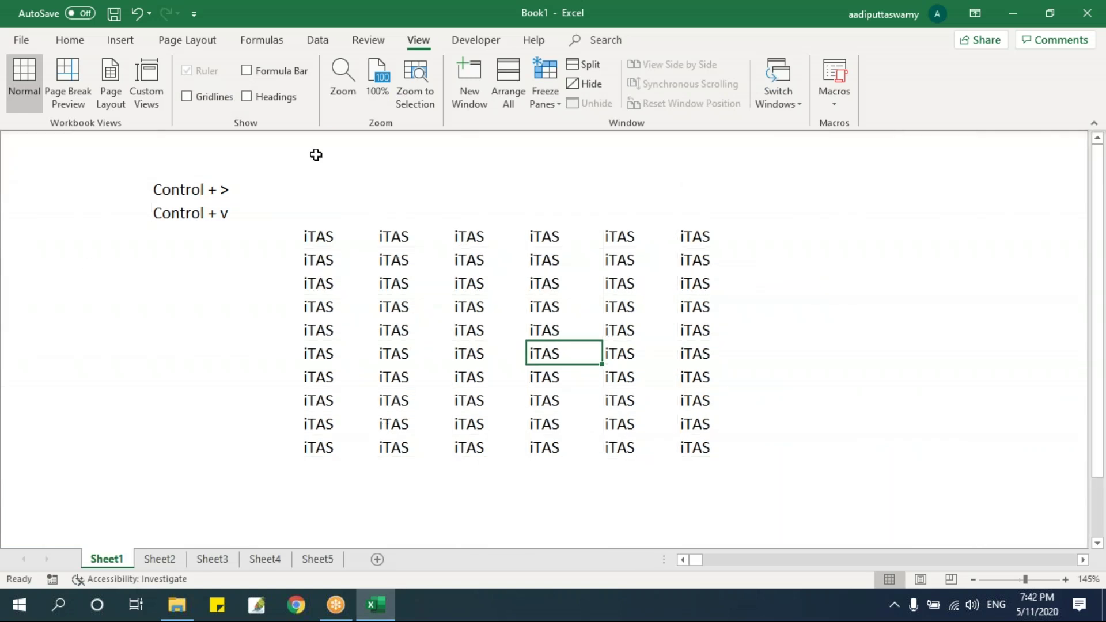
click(246, 70)
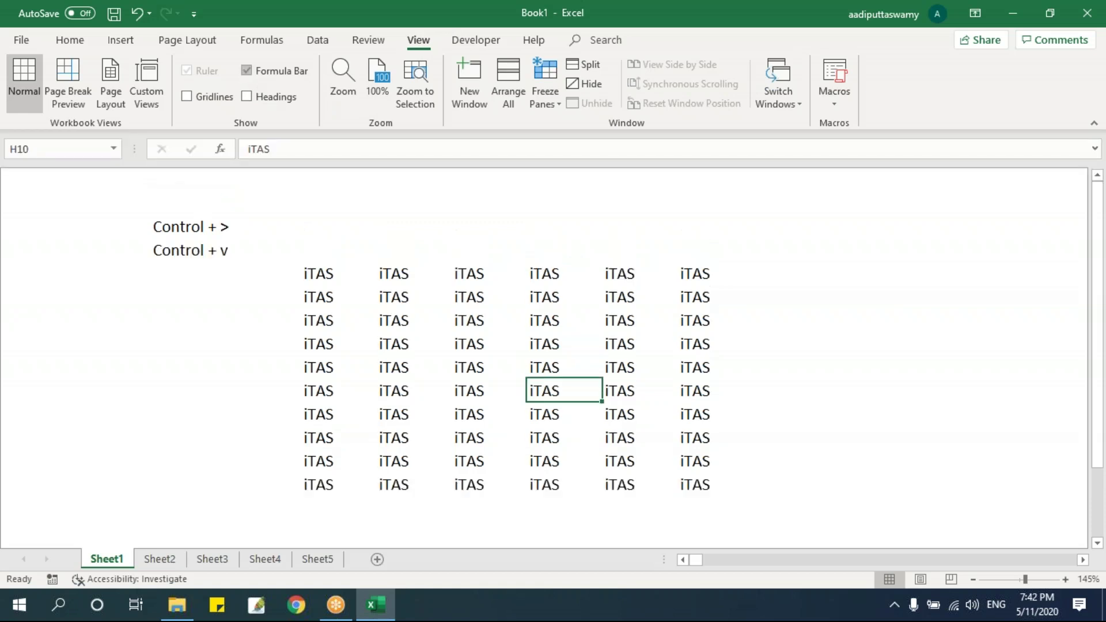
click(246, 97)
click(186, 96)
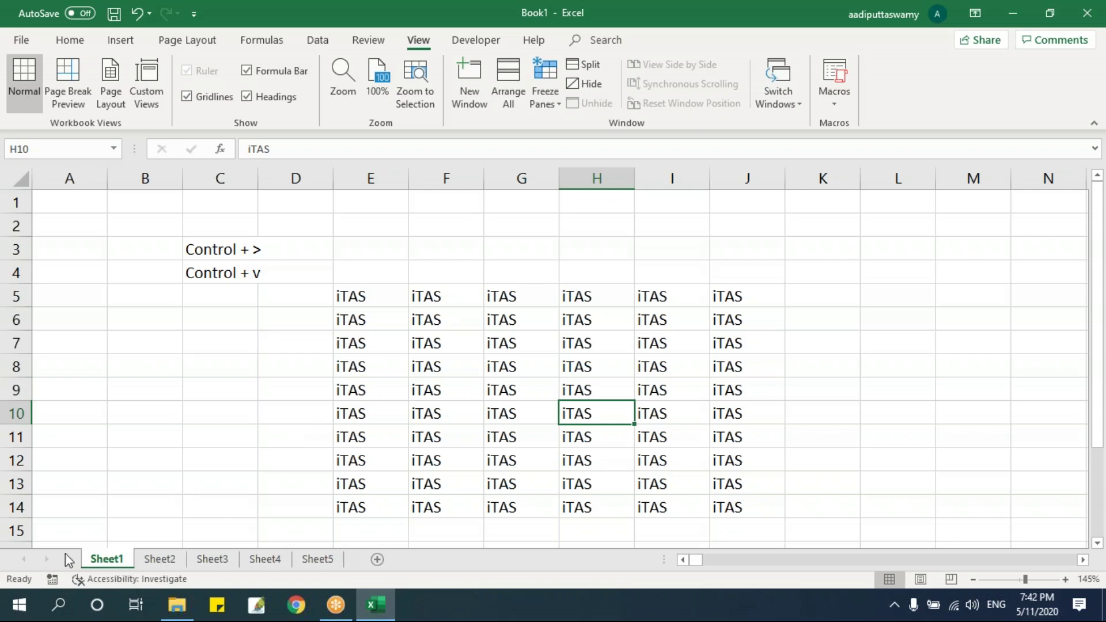
Highlight a large cell range on Sheet1 and look through Sheet2, Sheet3, Sheet4 and Sheet5 in turn
click(140, 276)
drag(77, 199, 967, 460)
click(671, 343)
click(161, 559)
click(230, 557)
click(271, 558)
click(318, 561)
Select Sheet2 through Sheet5 as a group, delete them all, and select cell C9 on Sheet1
click(159, 558)
shift+click(313, 561)
right_click(155, 556)
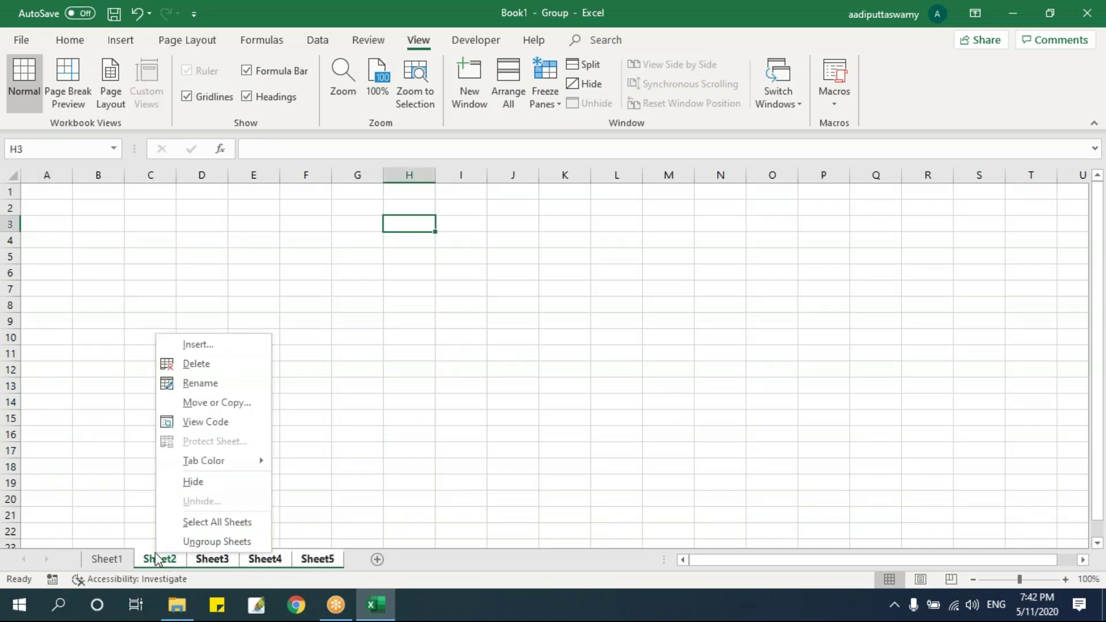
click(190, 363)
click(526, 347)
click(233, 383)
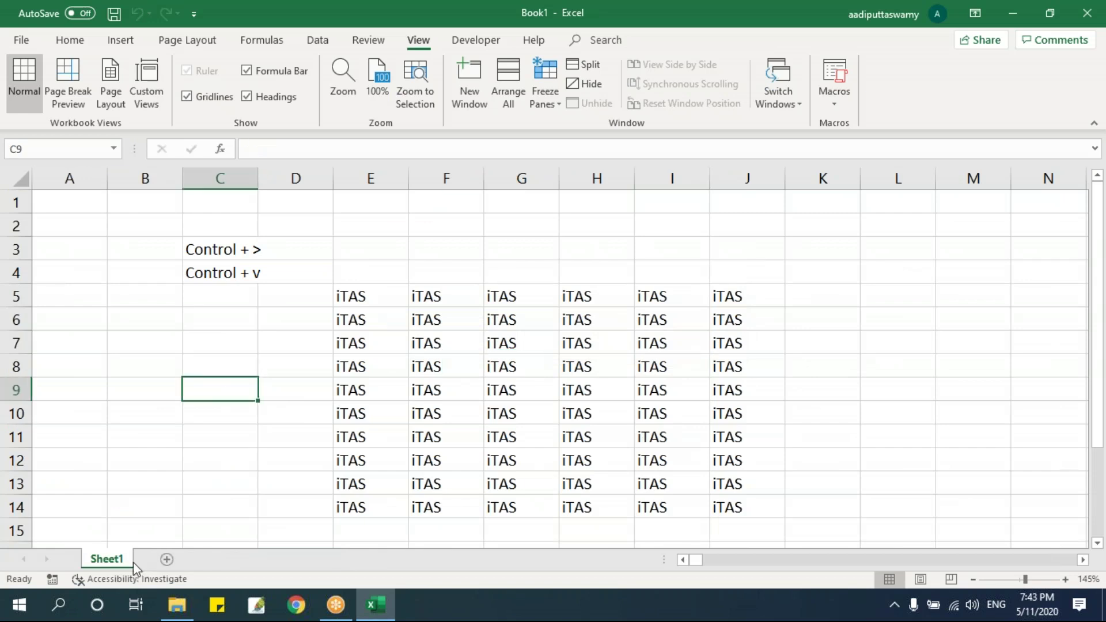
Add three new blank worksheets after Sheet1
click(166, 559)
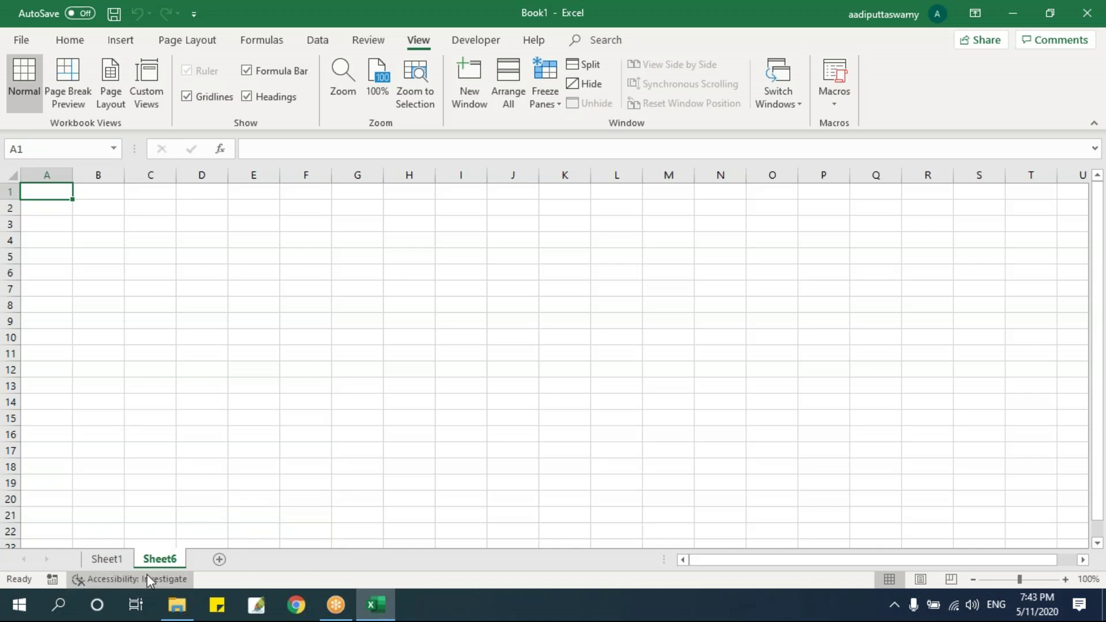
click(400, 399)
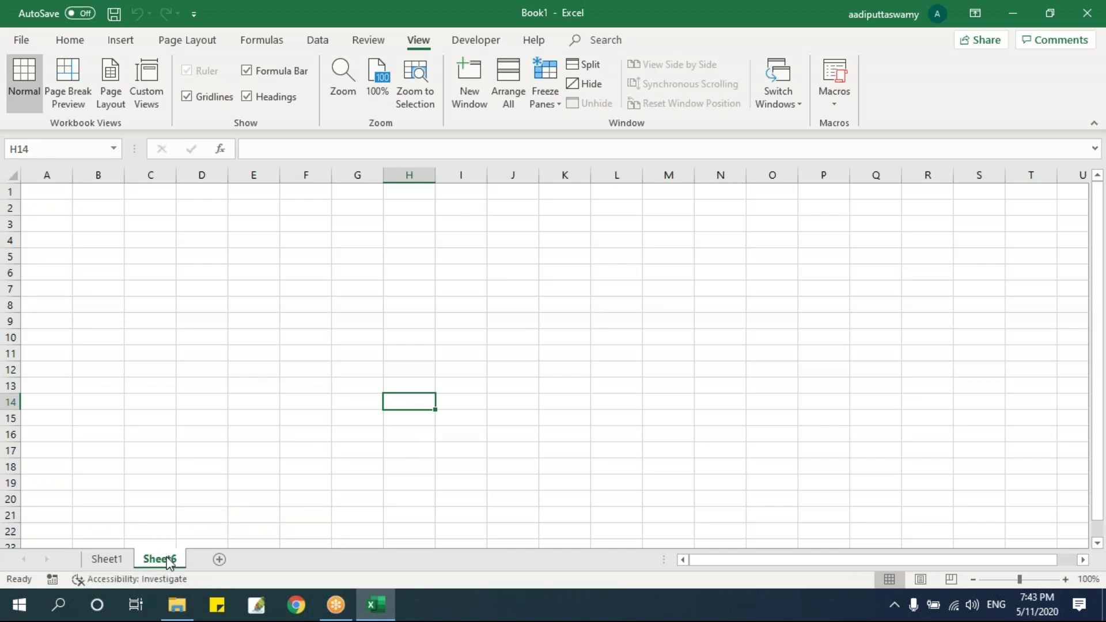
click(233, 402)
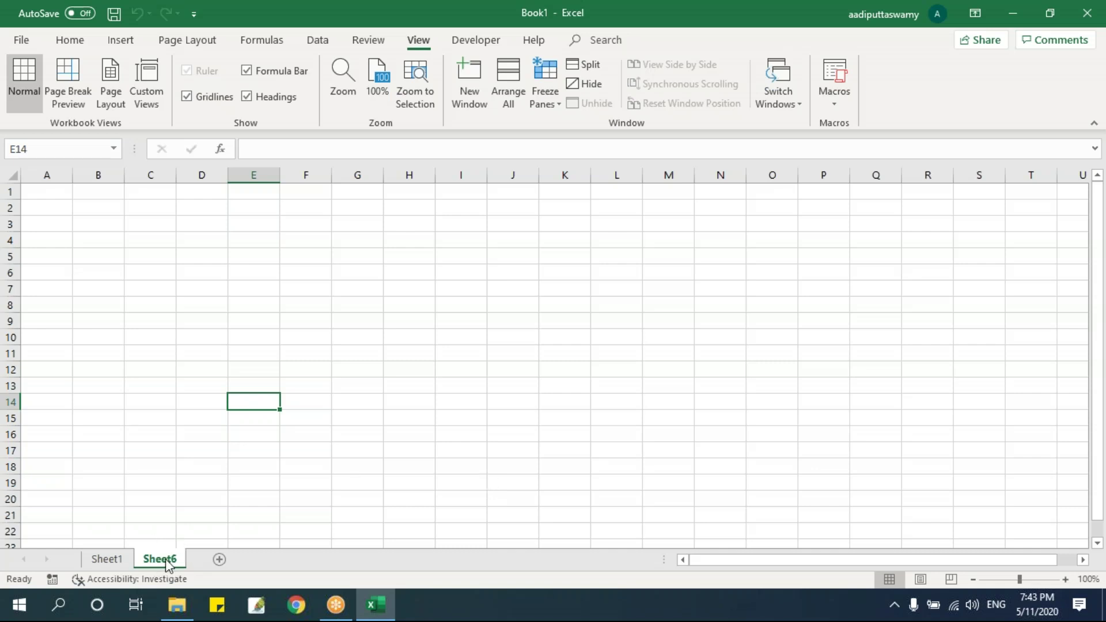
click(218, 559)
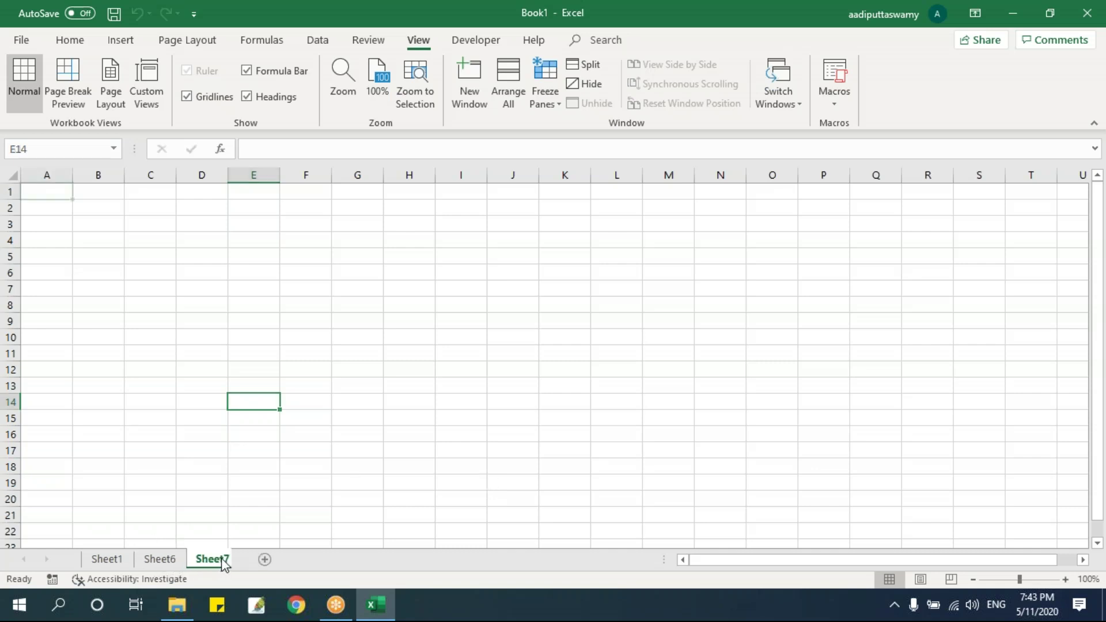
click(273, 561)
Delete the three new worksheets as a group and add one fresh worksheet after Sheet1
click(160, 559)
shift+click(265, 559)
right_click(164, 559)
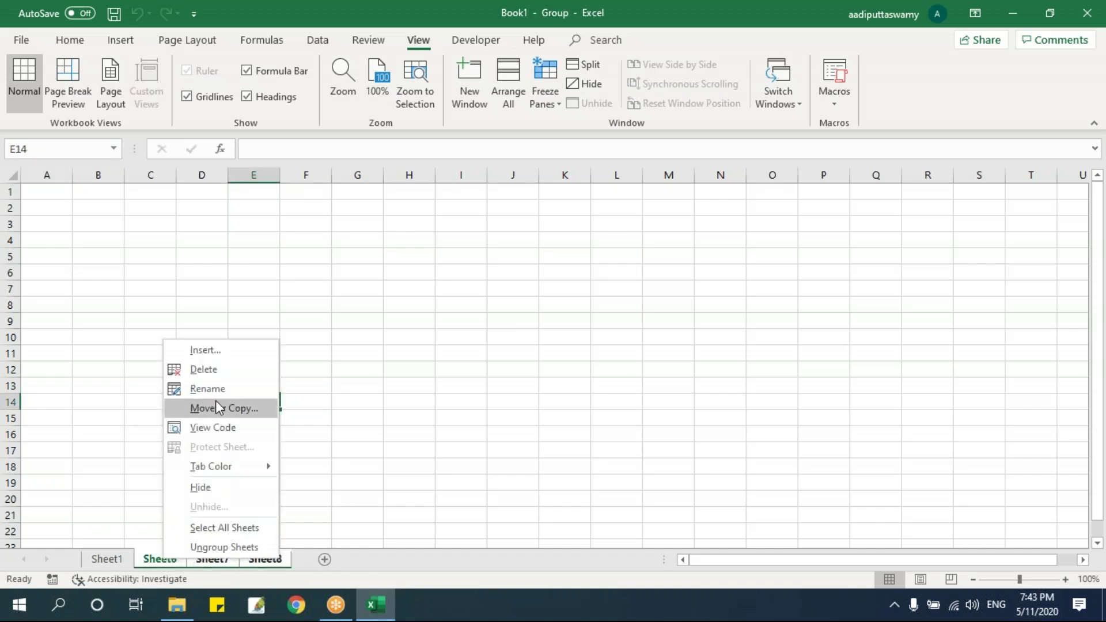
click(213, 369)
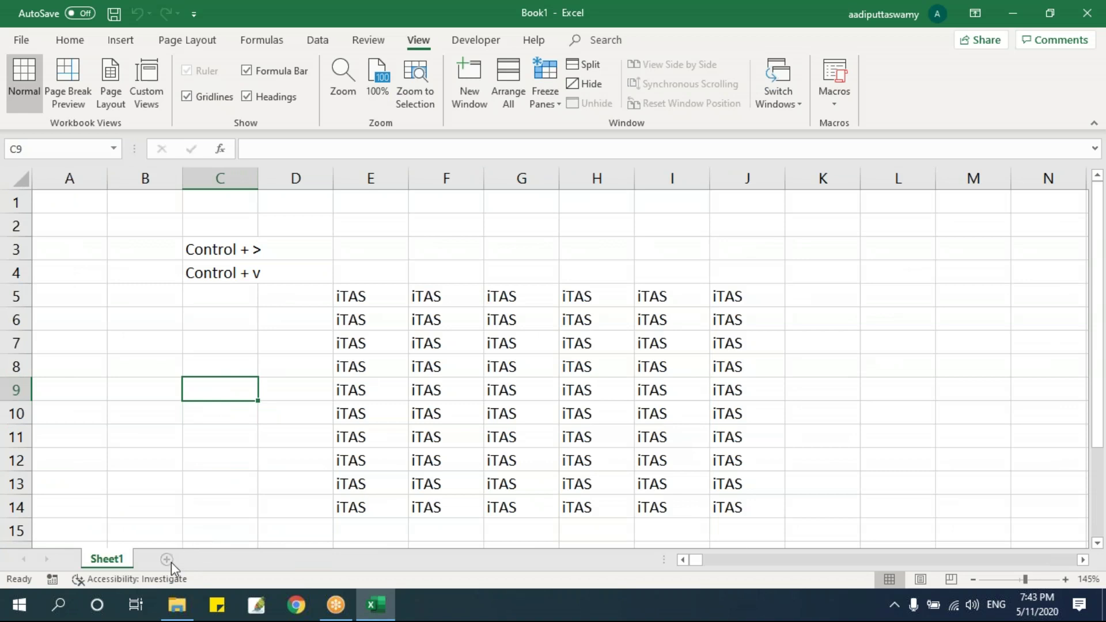
click(168, 560)
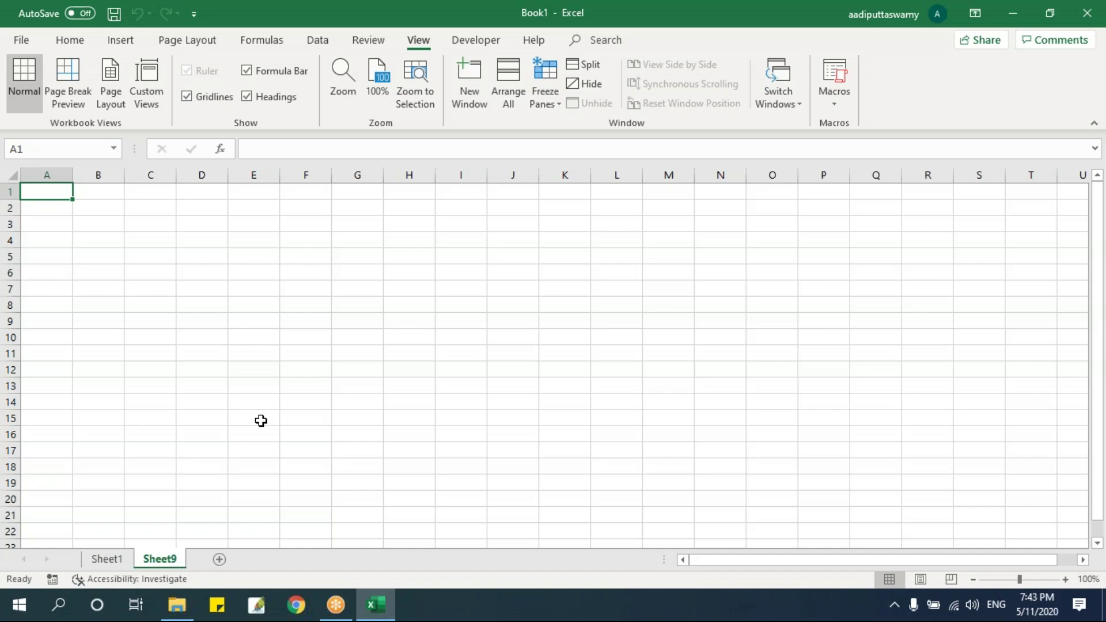
Create a new blank workbook, add two worksheets to it, and return to Book1
key(ctrl+n)
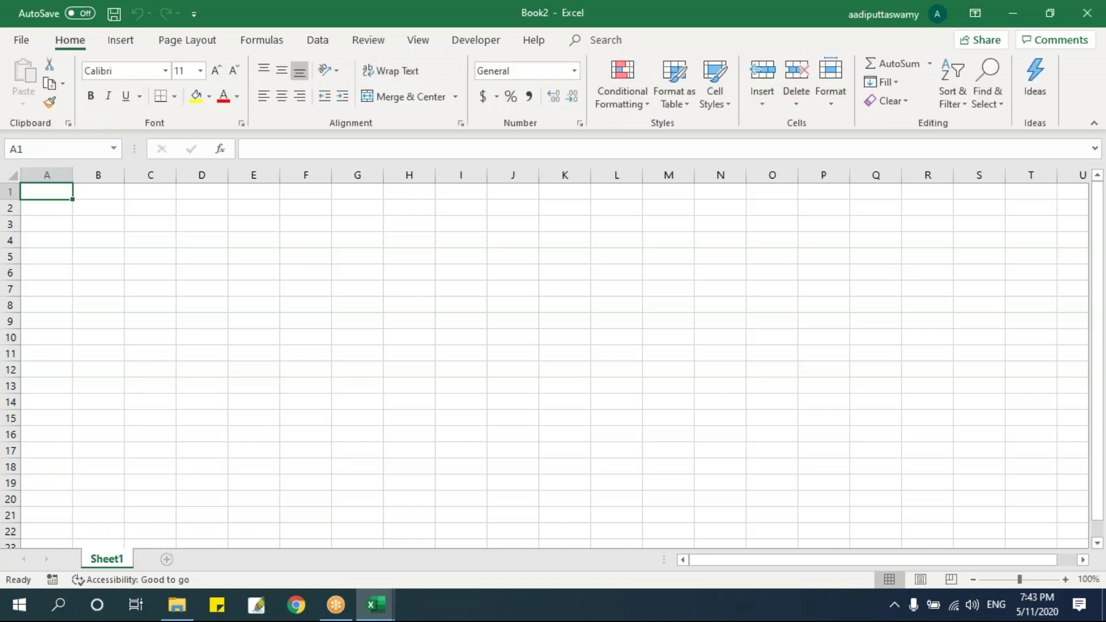
click(167, 559)
click(219, 560)
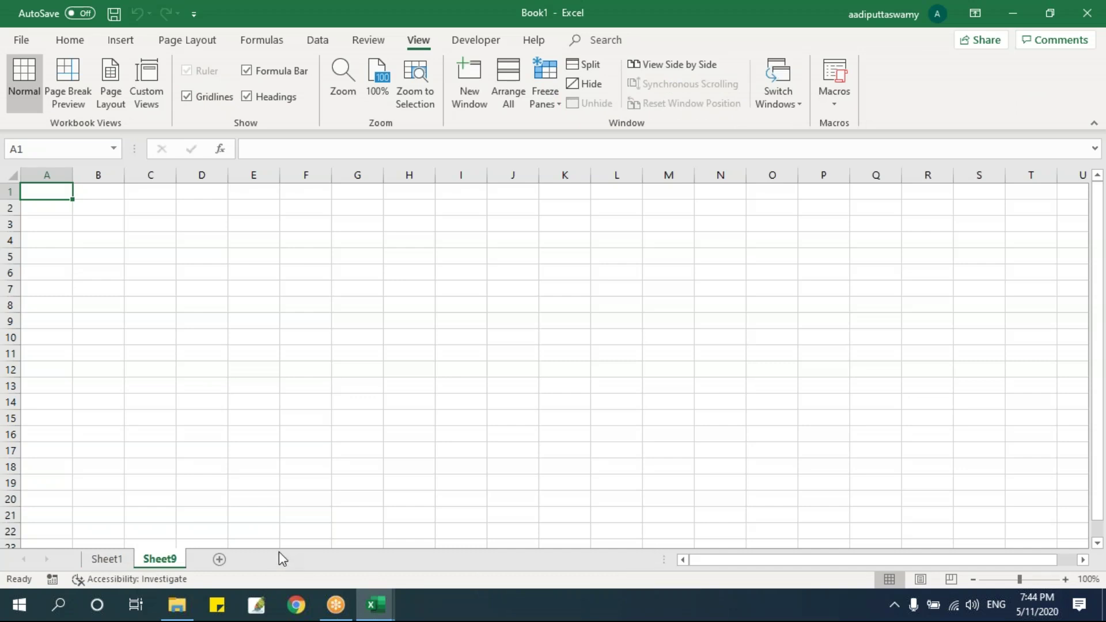
click(107, 559)
right_click(108, 559)
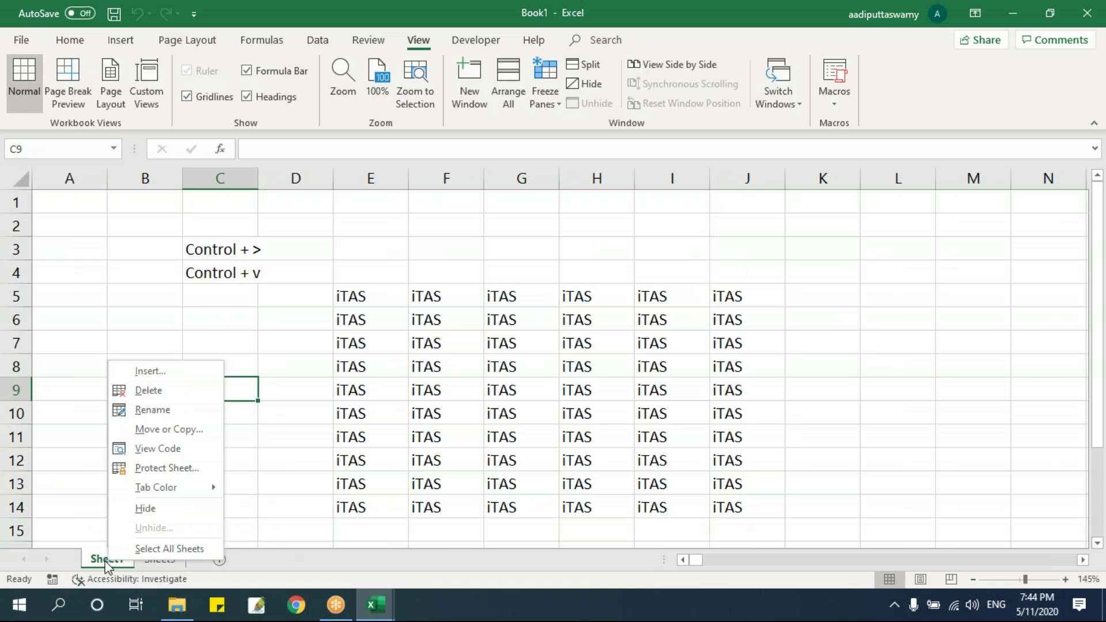
key(Escape)
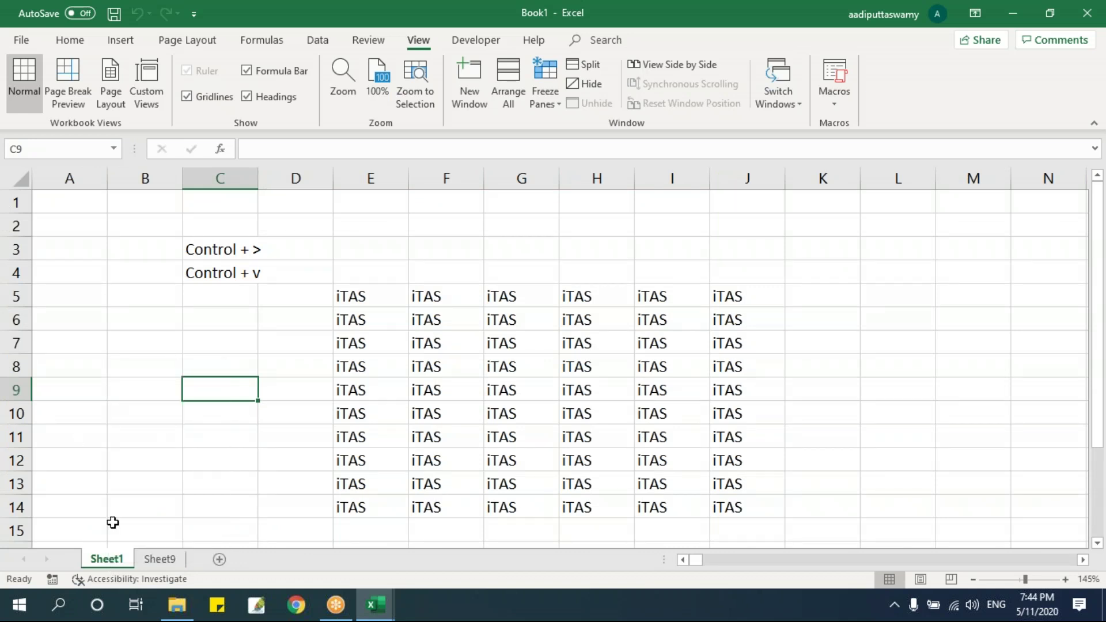
Rename the Sheet9 worksheet as Sheet2
click(159, 559)
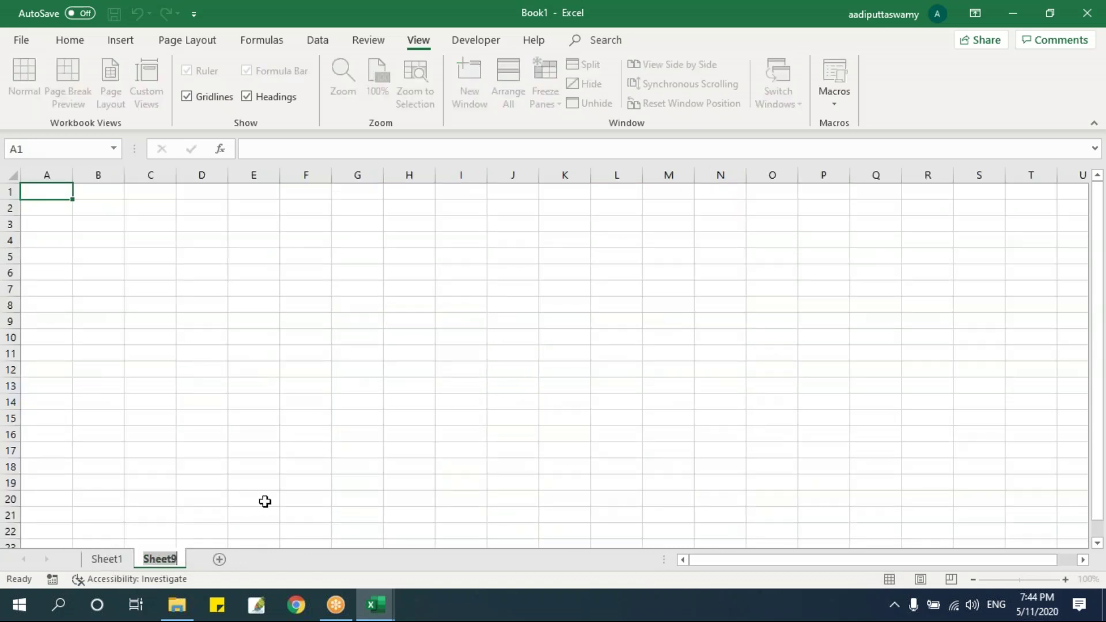
click(171, 559)
key(BackSpace)
text(2)
click(268, 422)
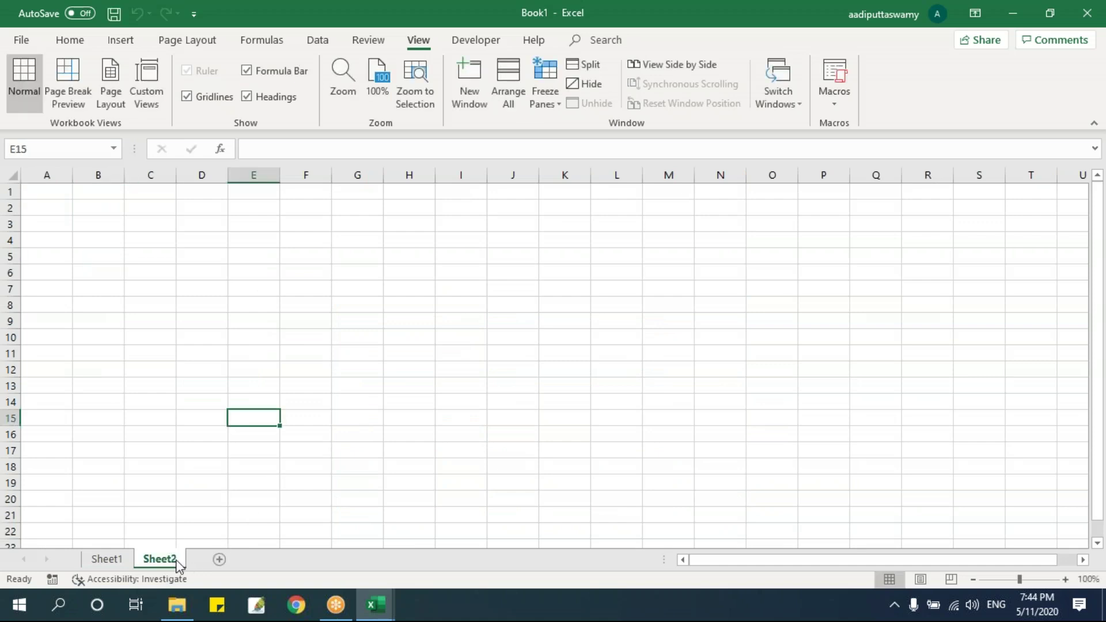
Add another worksheet, try to give it the duplicate name Sheet2, and abandon the rename
click(219, 559)
double_click(226, 560)
drag(227, 560, 263, 560)
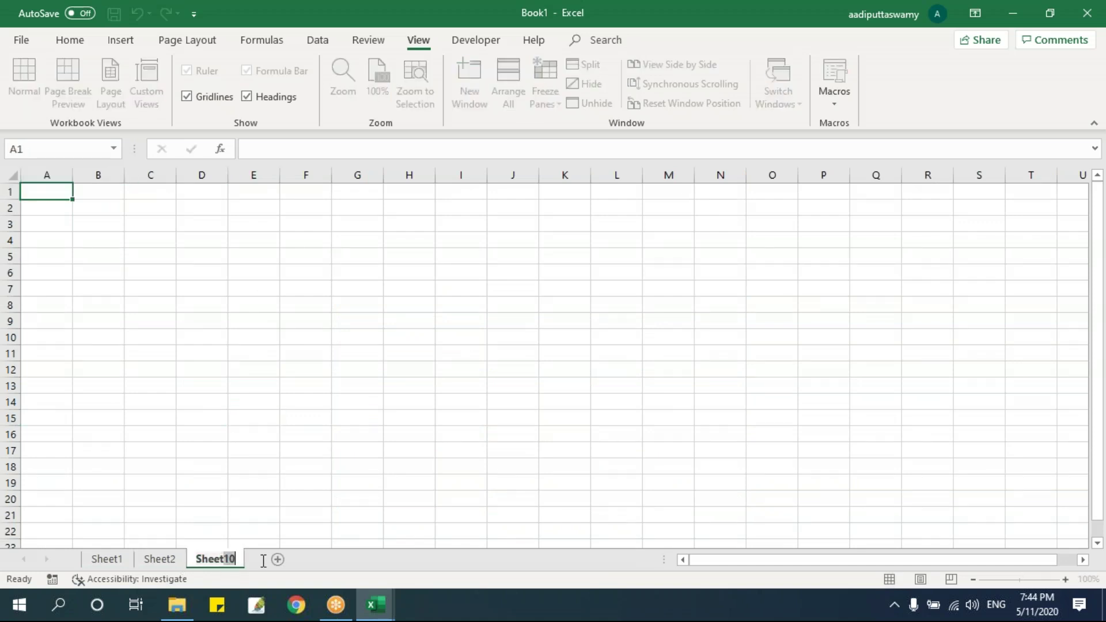
text(2)
click(380, 423)
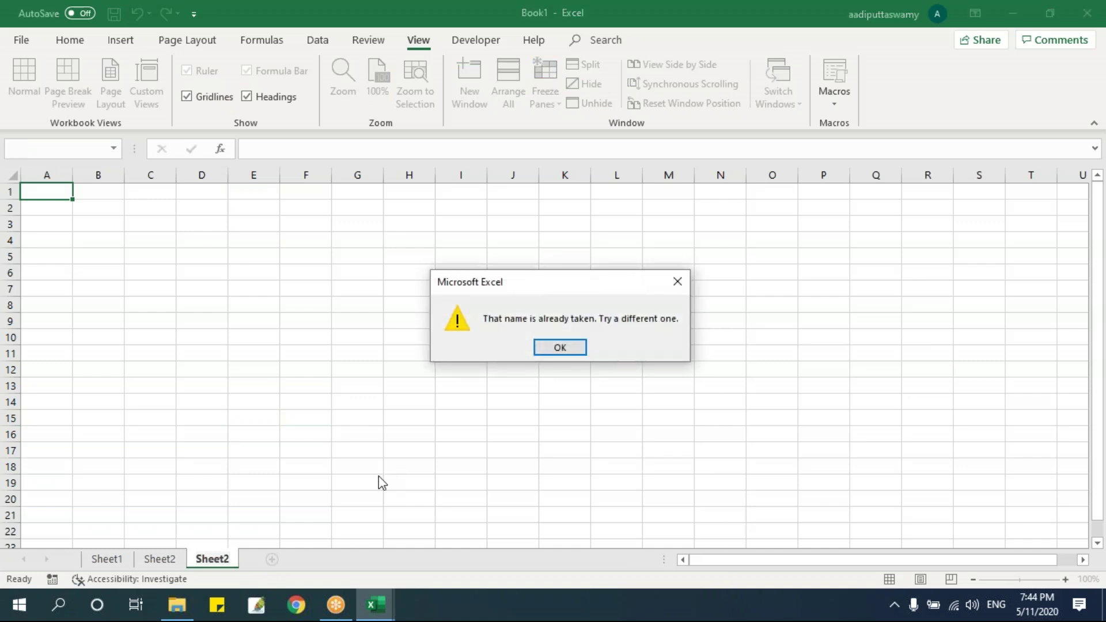
key(Return)
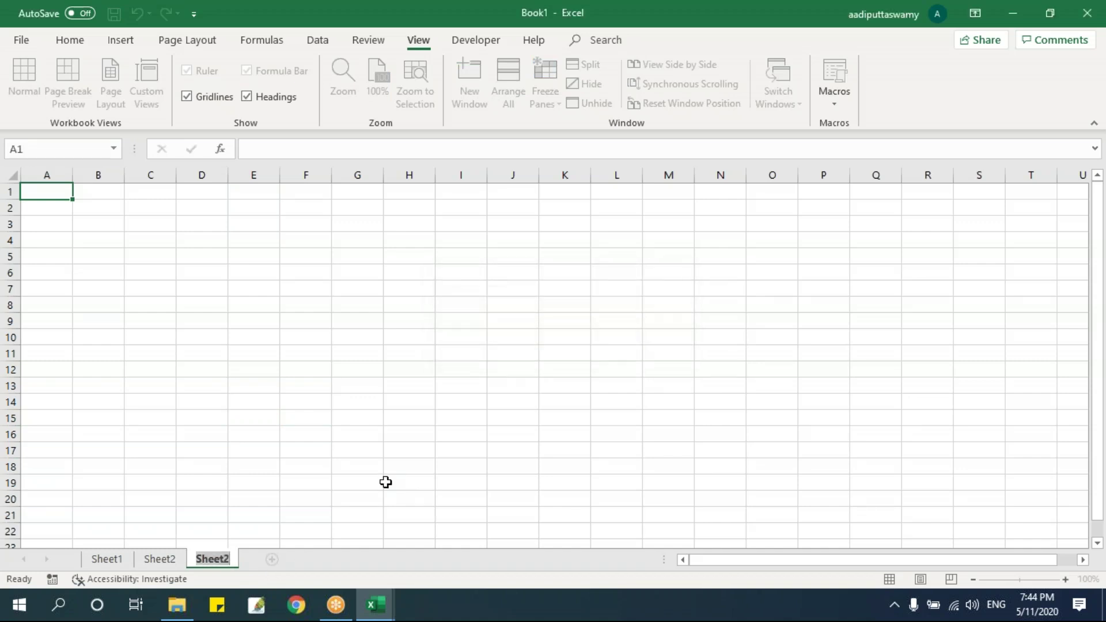
click(336, 467)
key(Return)
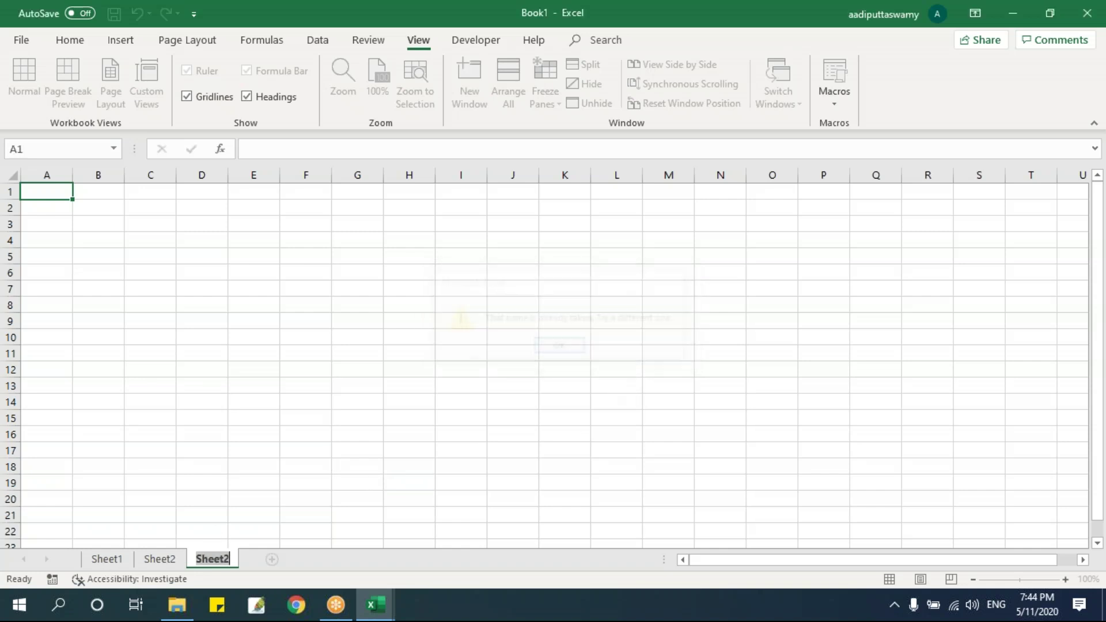
key(Escape)
Delete the Sheet2 and Sheet10 worksheets one after the other, leaving only Sheet1
click(155, 559)
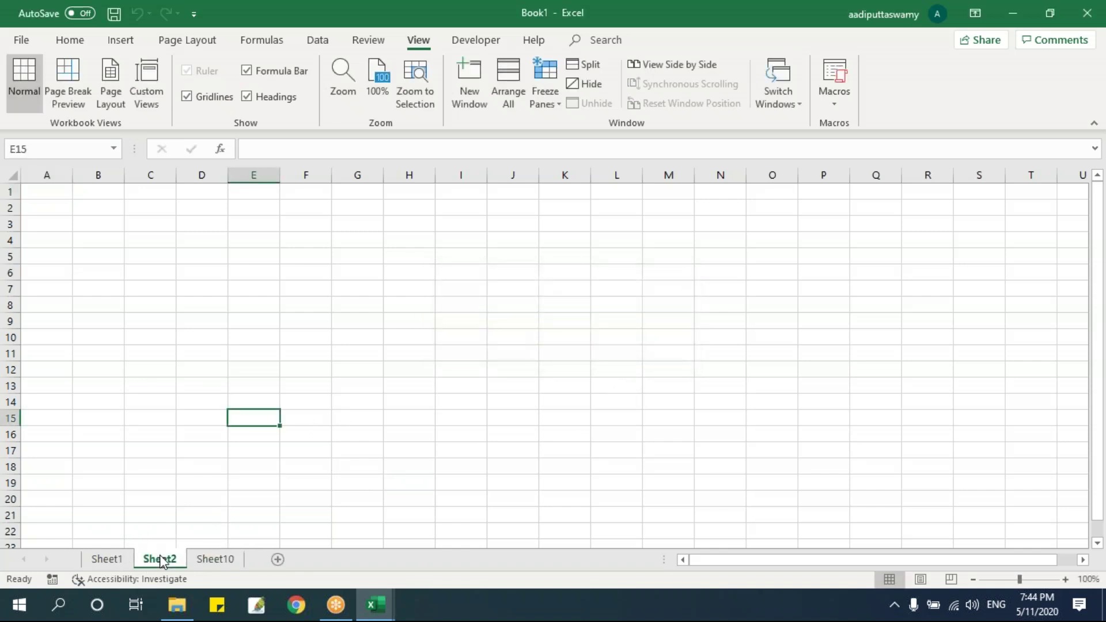
right_click(163, 558)
click(215, 388)
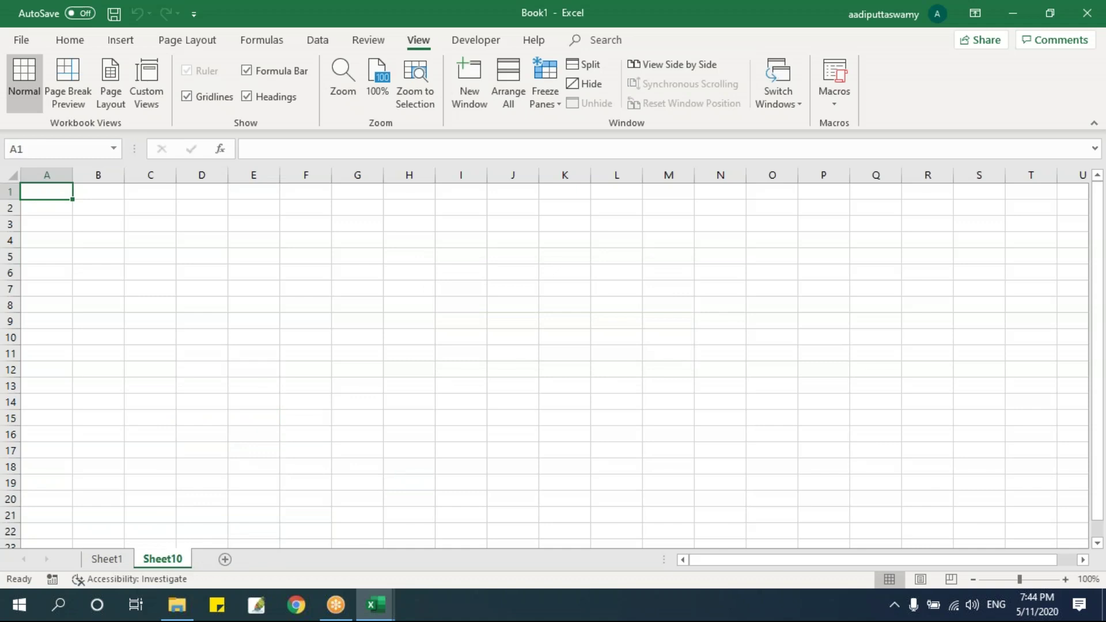
right_click(166, 560)
click(217, 387)
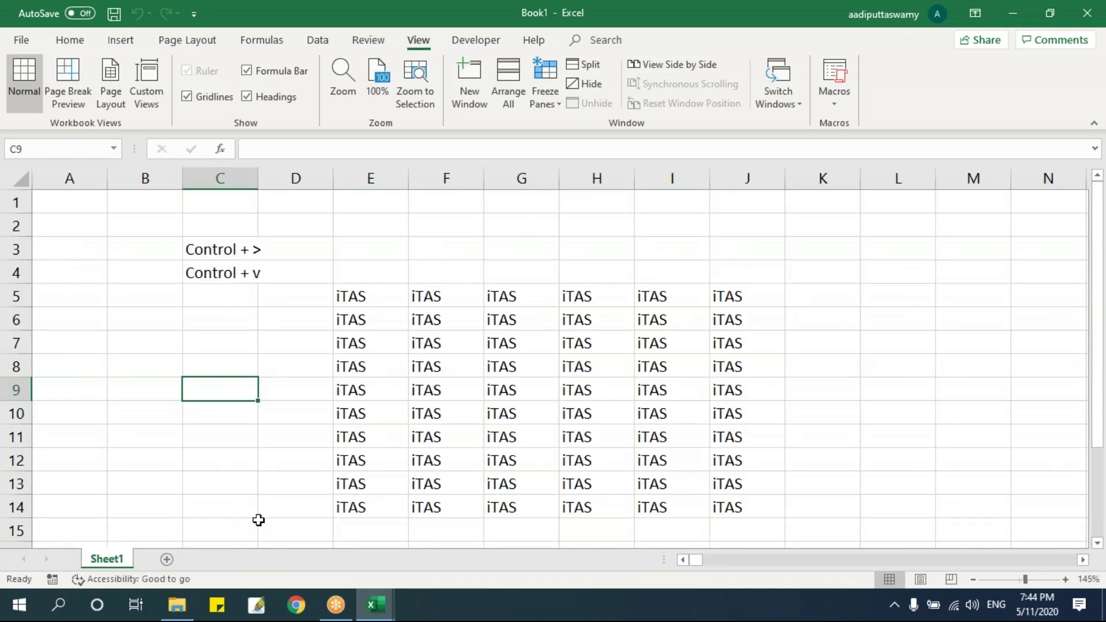
Try to delete Sheet1 while it is the workbook's only worksheet, and dismiss the alert
right_click(115, 559)
click(176, 387)
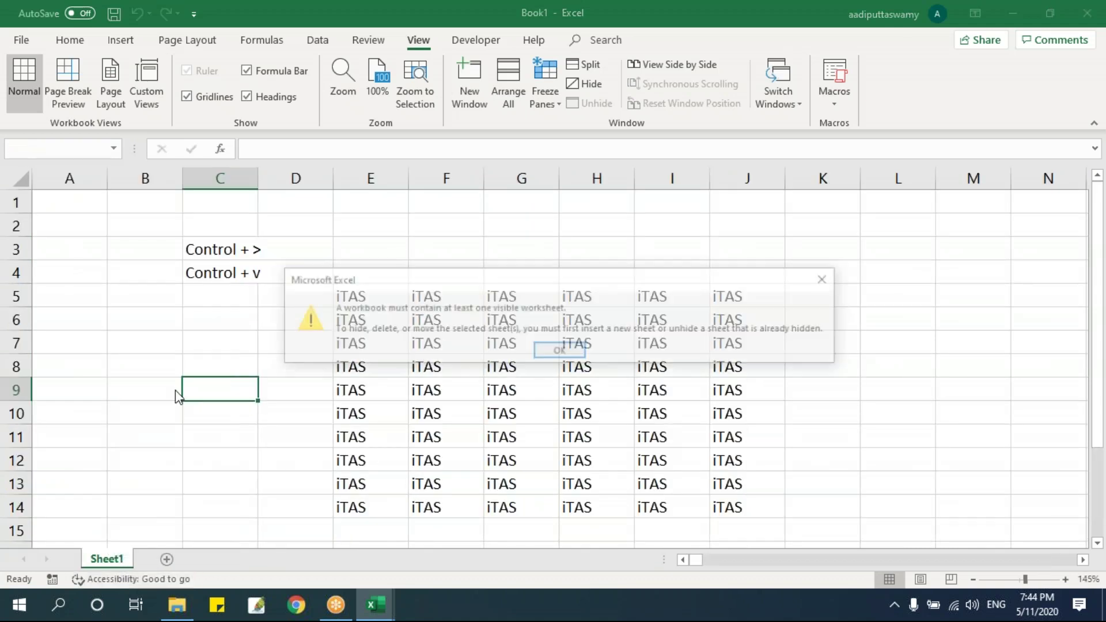
mouse_move(375, 604)
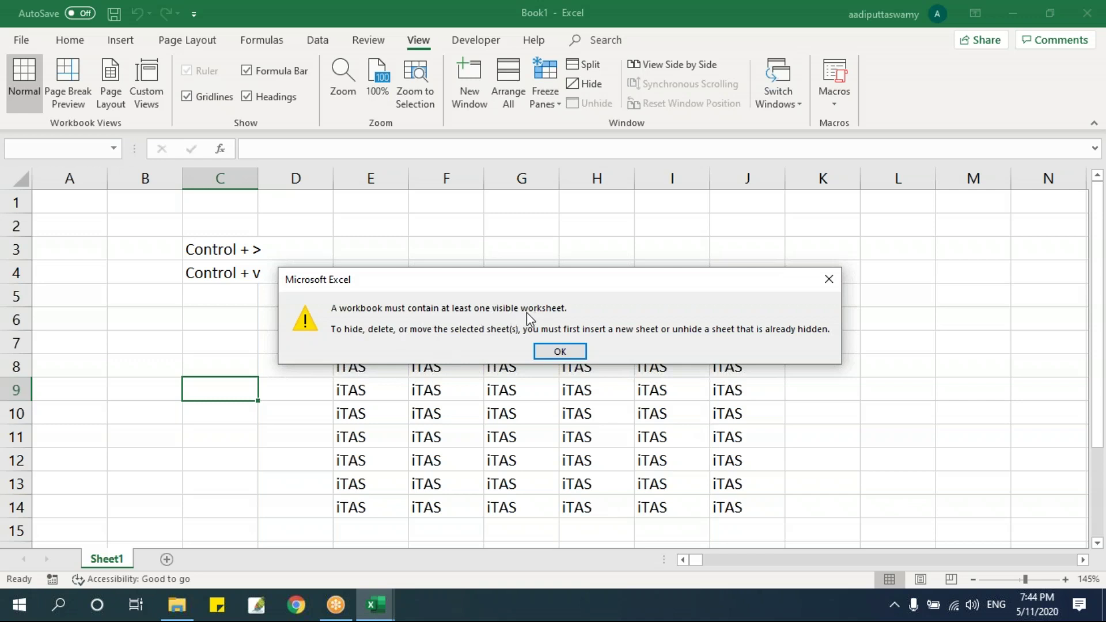
click(558, 350)
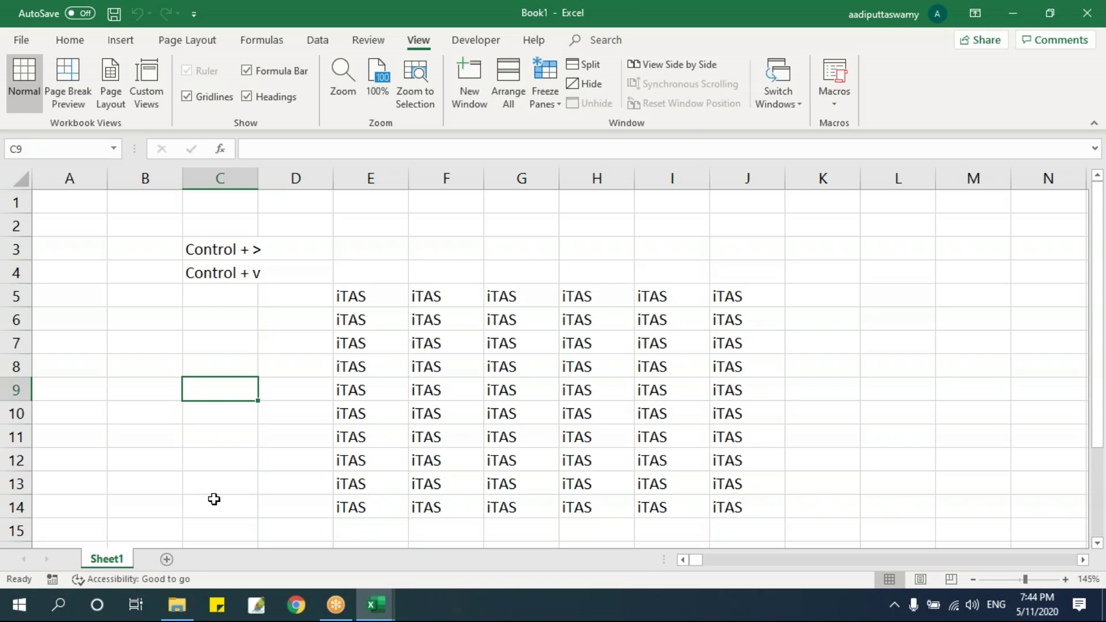
Add two new worksheets after Sheet1 and switch between the sheets, ending on Sheet11
click(167, 559)
click(224, 559)
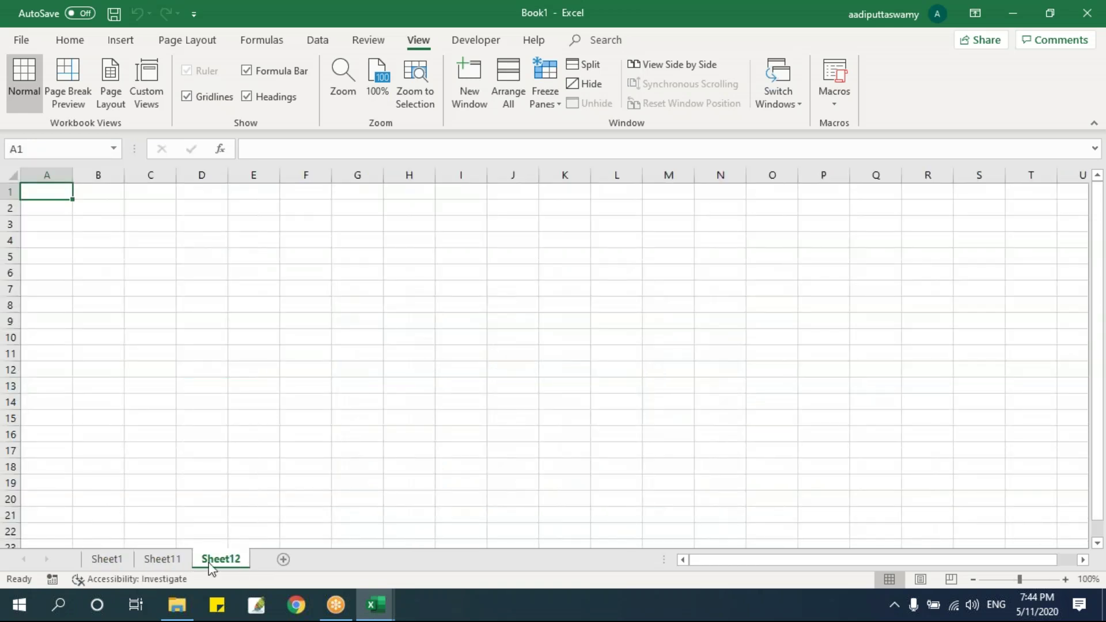
click(109, 560)
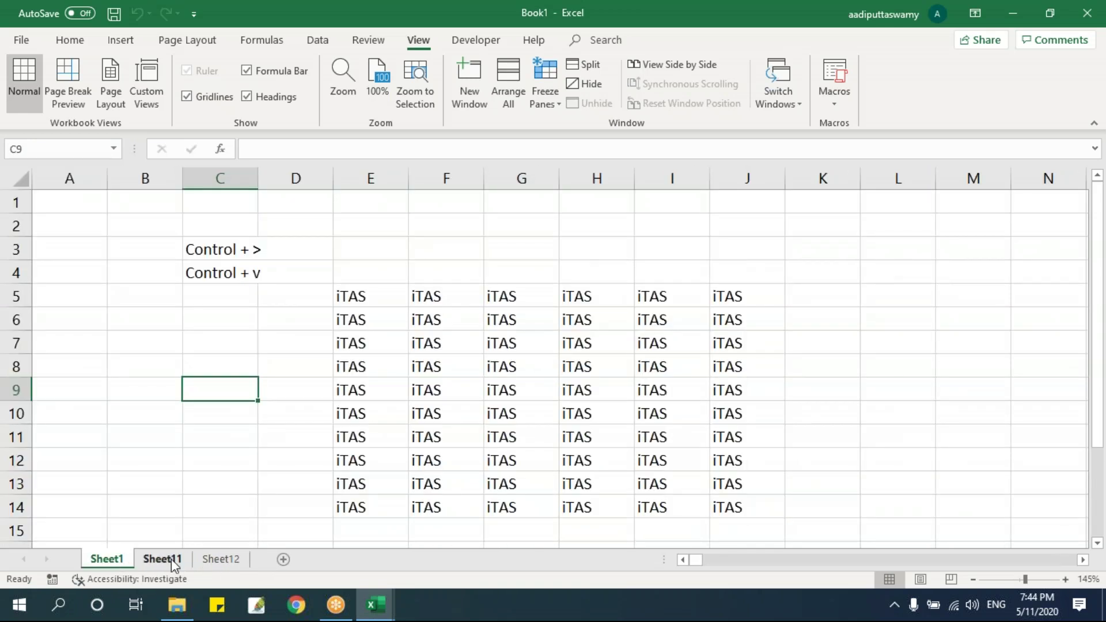
click(185, 565)
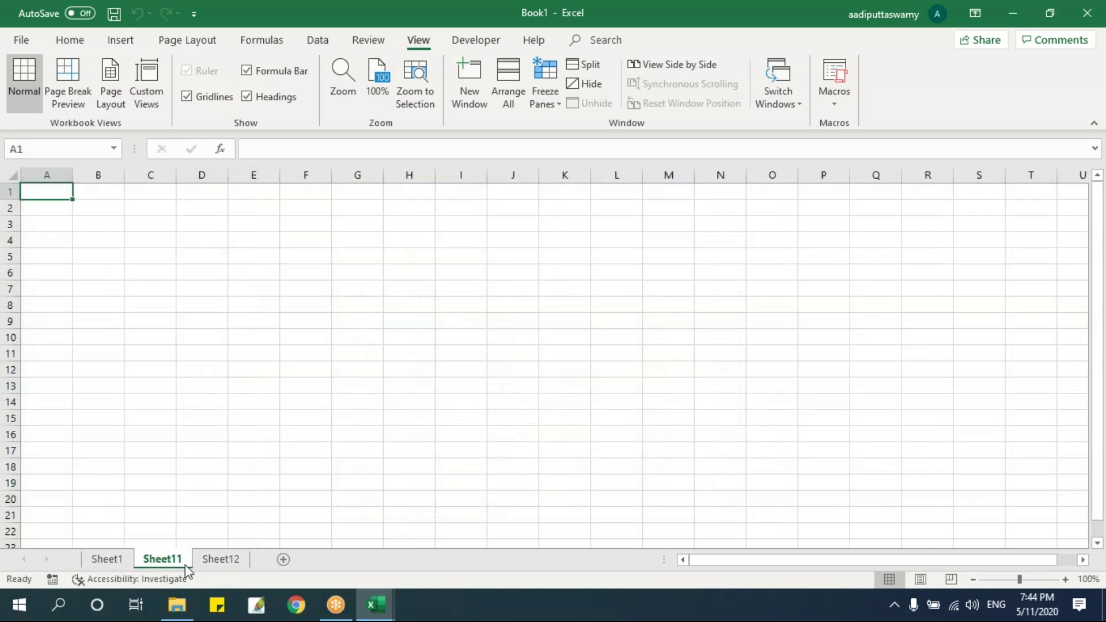
click(246, 464)
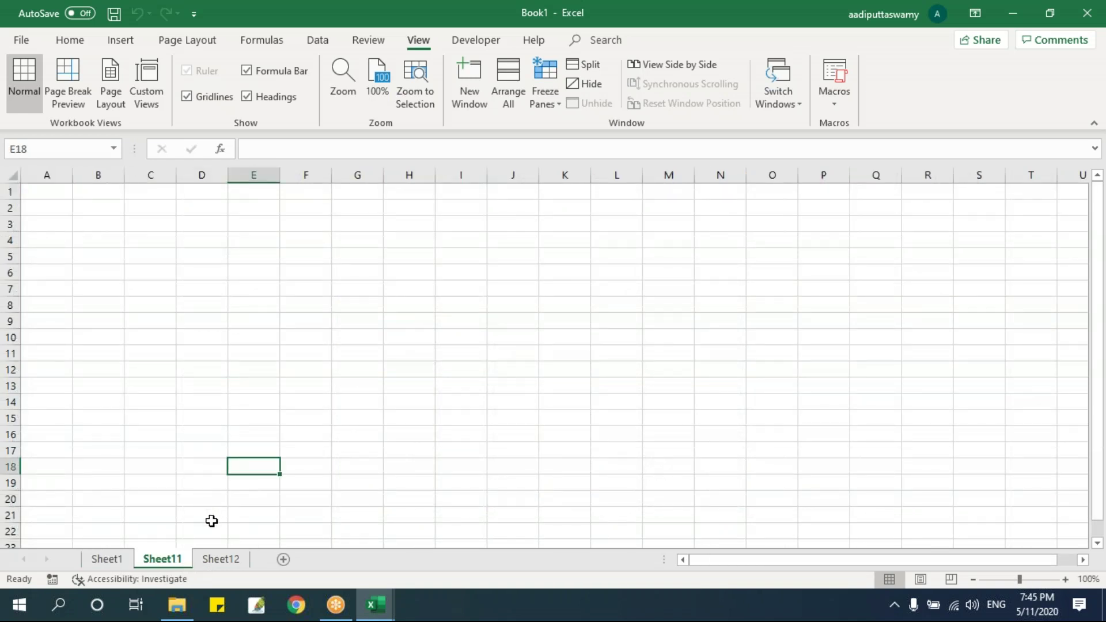
Hide the Sheet11 and Sheet12 worksheets one after the other, leaving only Sheet1 visible
right_click(175, 561)
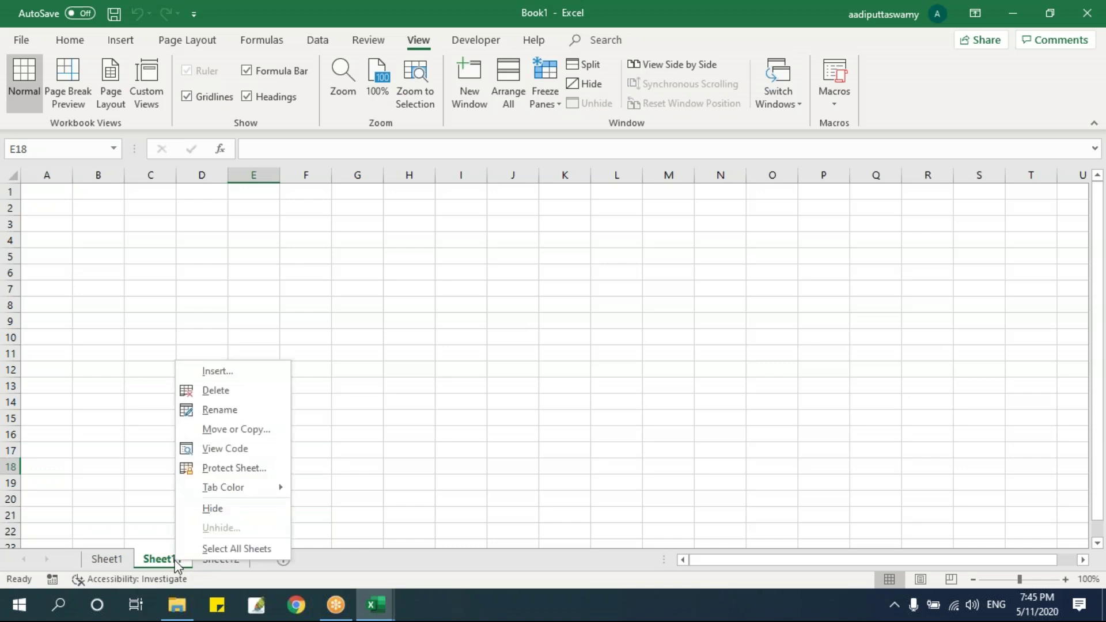
click(212, 508)
right_click(167, 557)
click(196, 510)
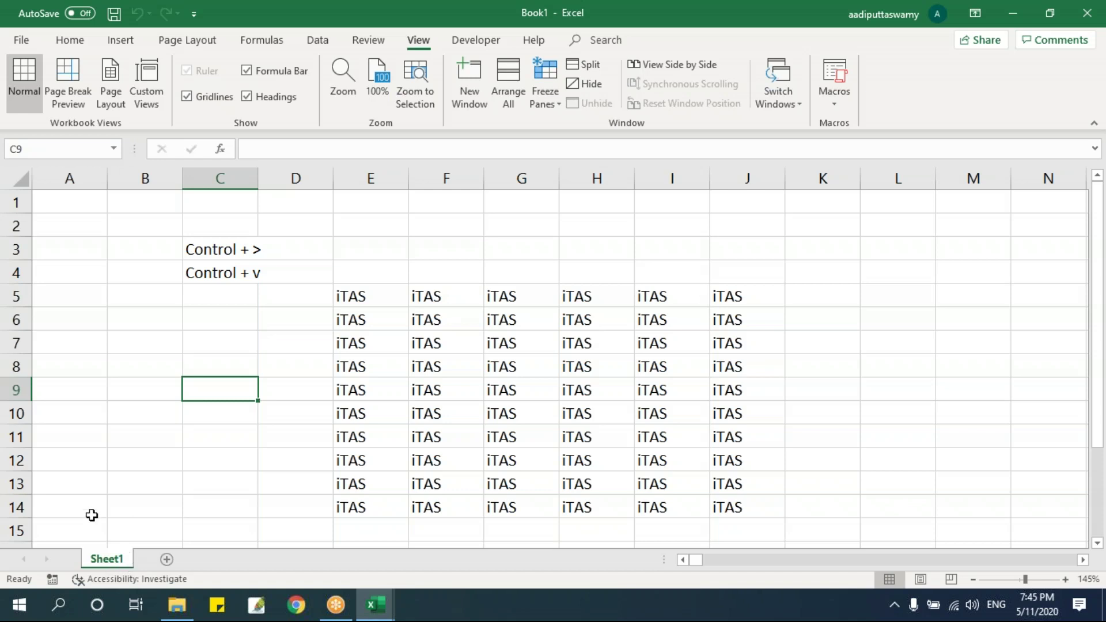
Try to delete Sheet1 while all other worksheets are hidden, and dismiss the alert
right_click(112, 559)
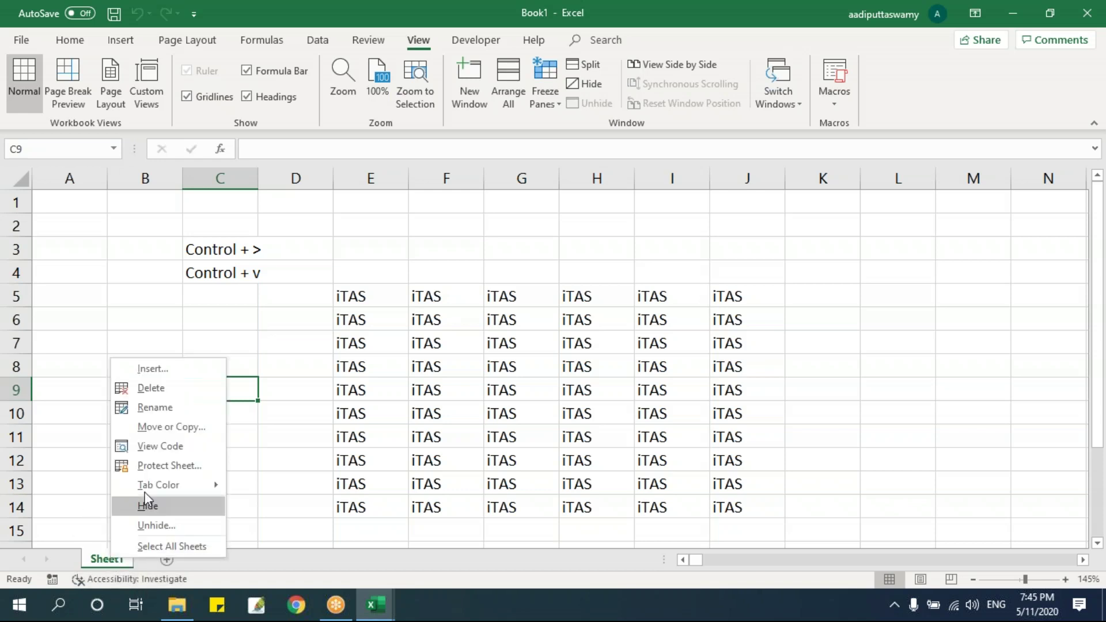
click(163, 389)
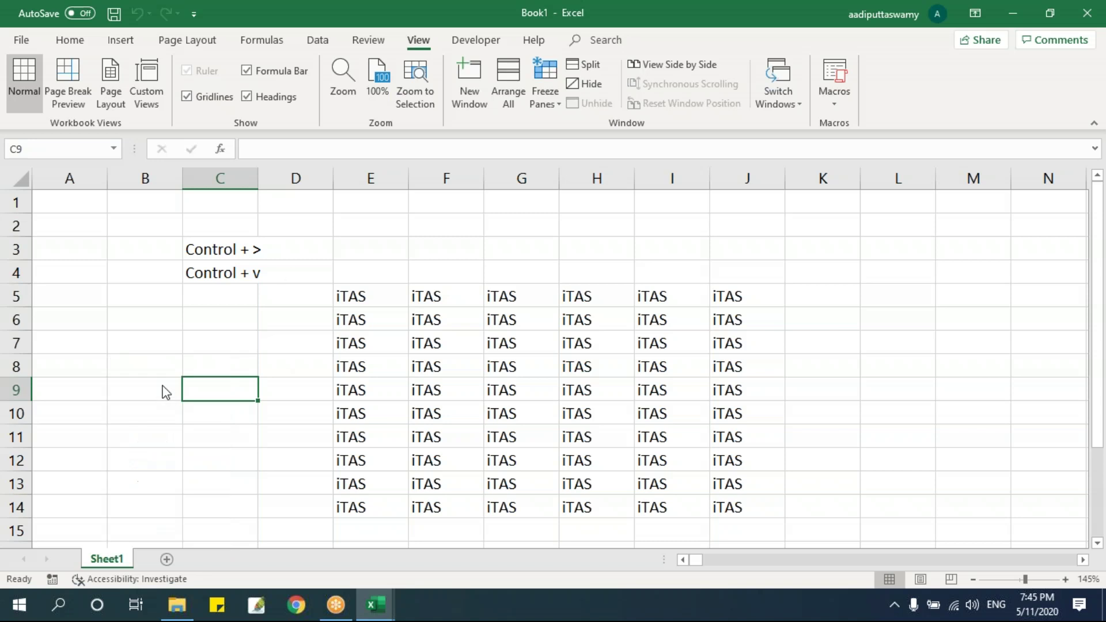
click(558, 353)
Unhide the Sheet11 worksheet and select a cell in it
right_click(115, 556)
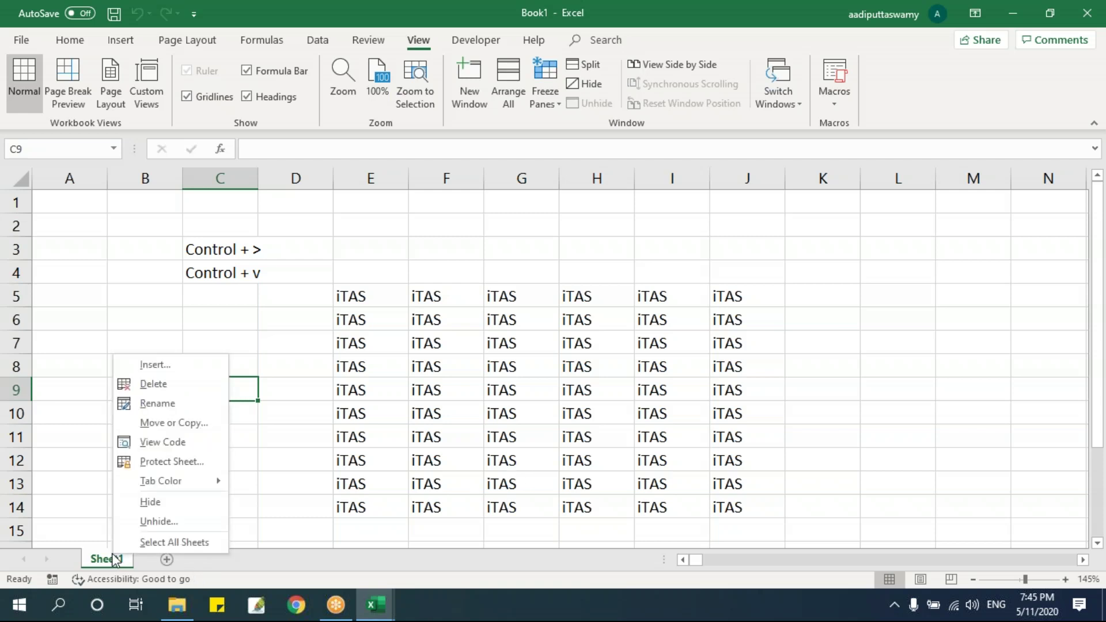
click(177, 522)
click(200, 565)
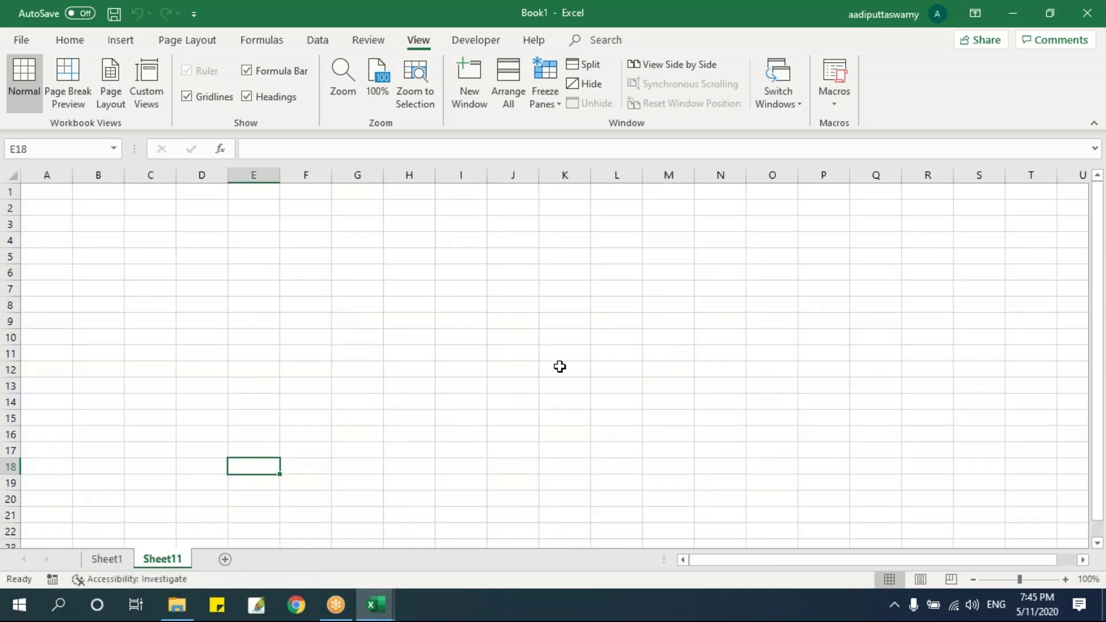
click(560, 365)
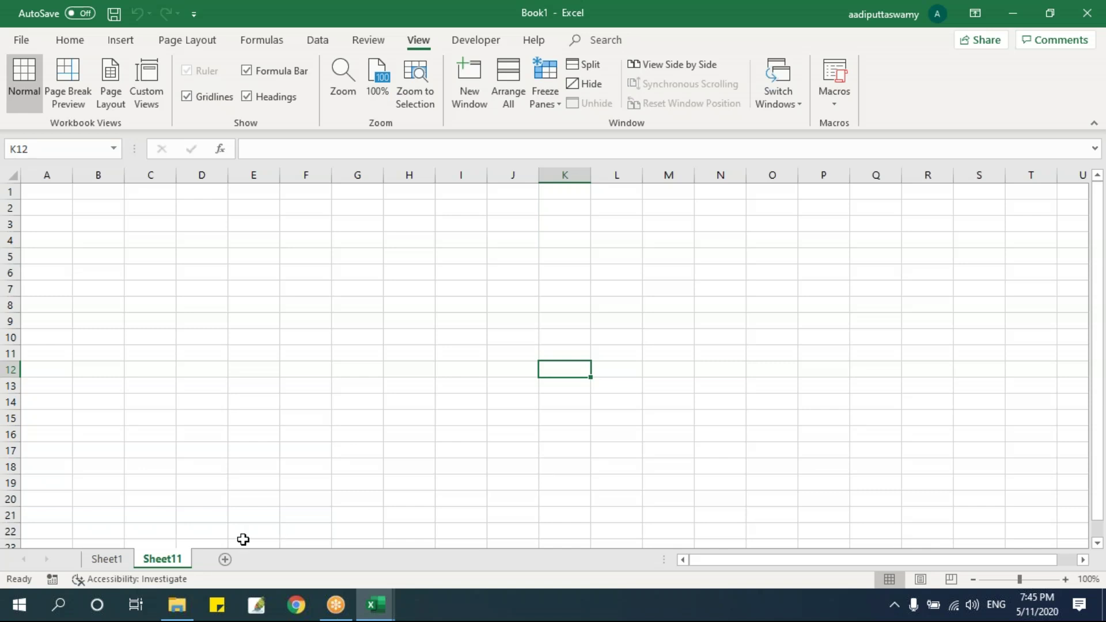
Set the tab color of Sheet11 to dark red and check it with another sheet active
double_click(184, 569)
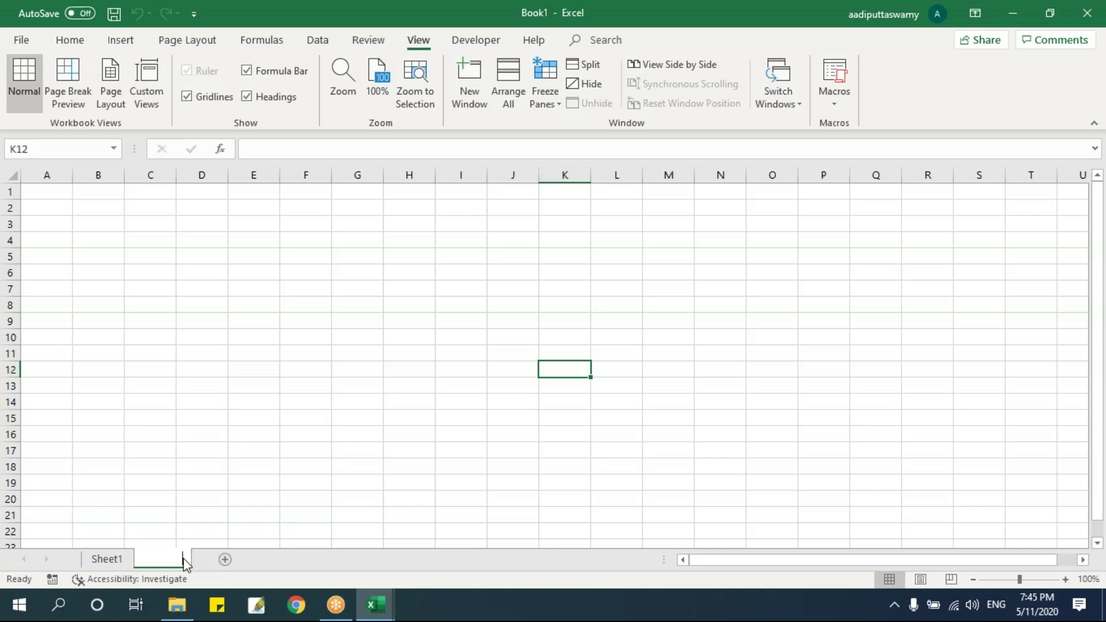
click(166, 524)
right_click(162, 559)
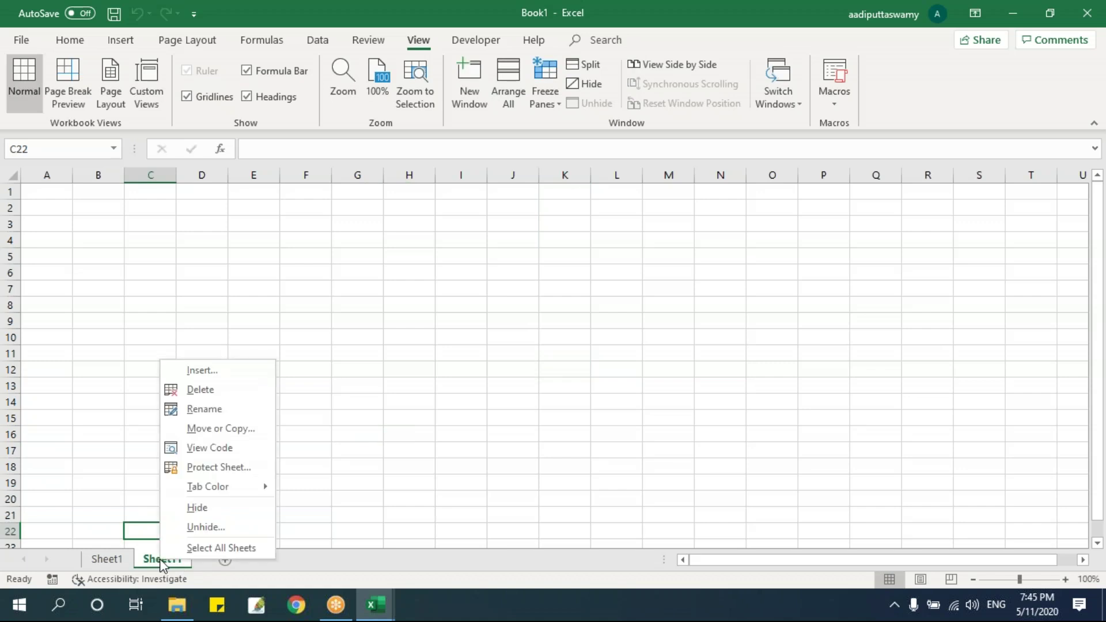
mouse_move(236, 488)
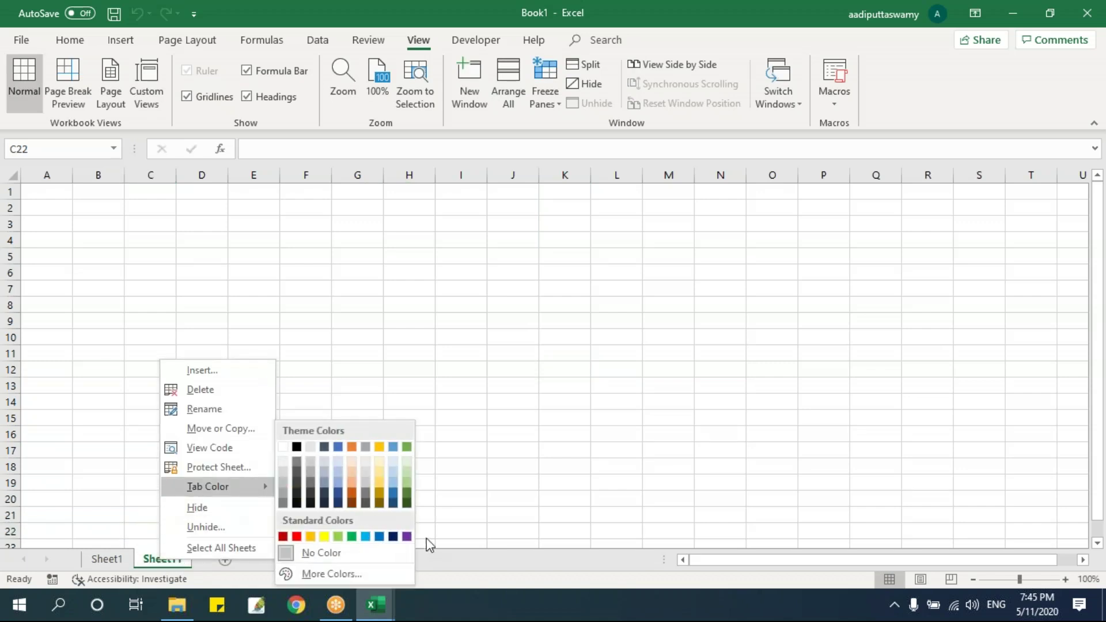
click(282, 536)
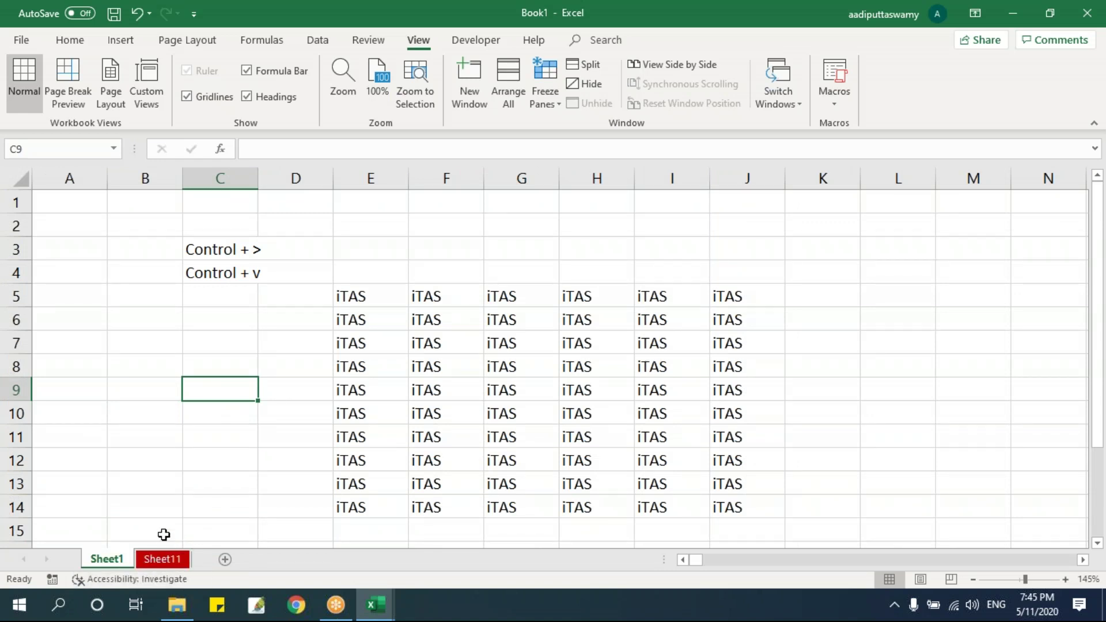
click(170, 559)
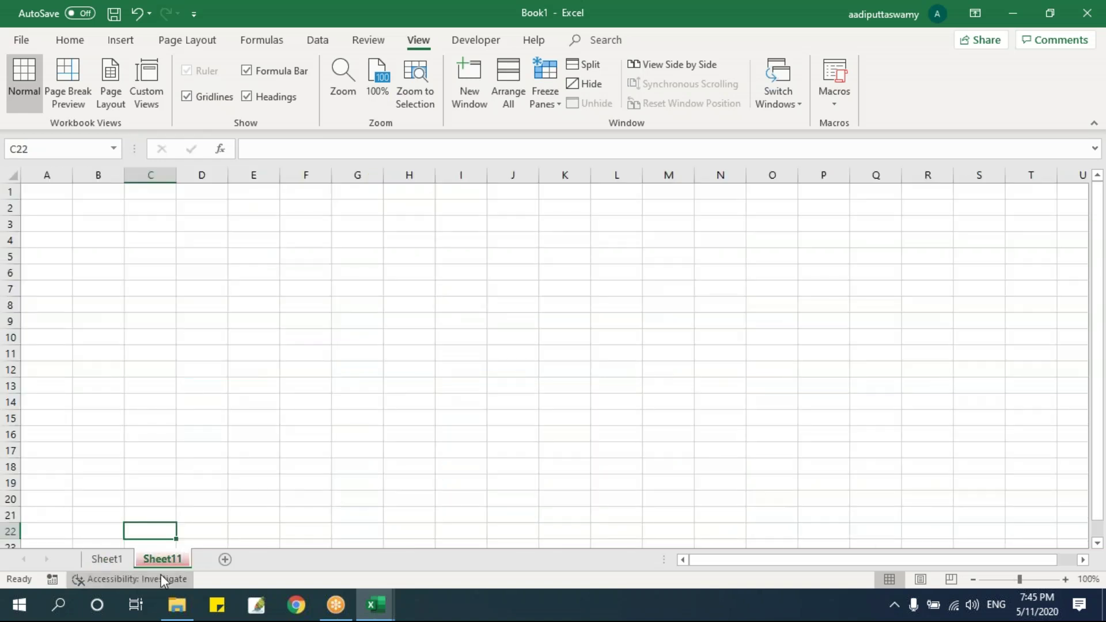
Add two new worksheets between Sheet1 and Sheet11 and switch through them
click(107, 558)
click(226, 559)
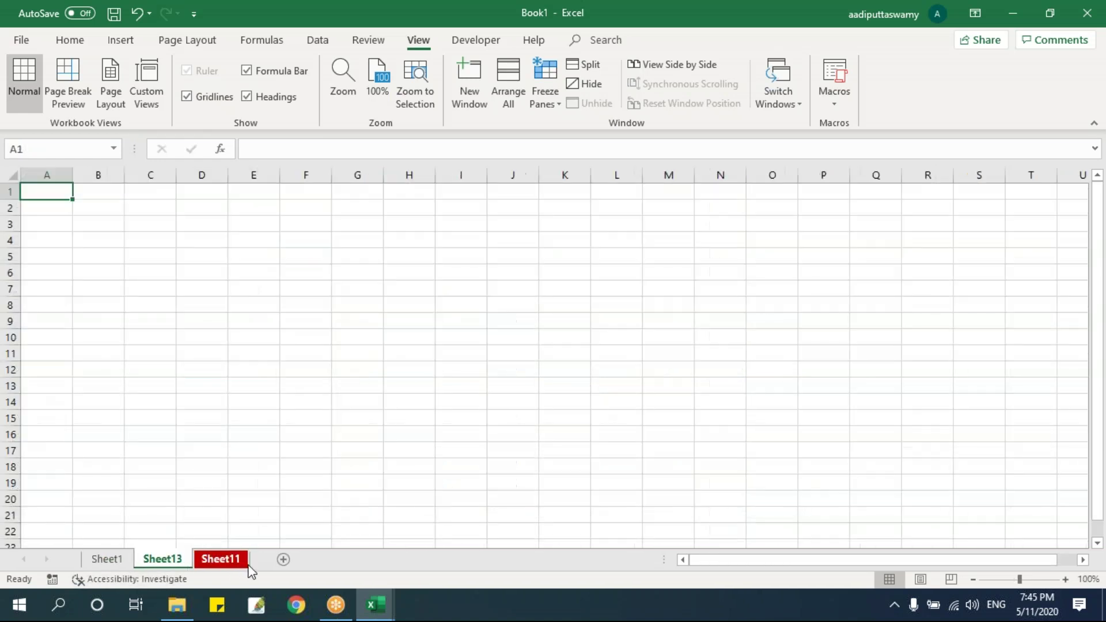
click(285, 559)
click(131, 560)
click(162, 558)
click(221, 559)
Set the tab color of Sheet1, Sheet13 and Sheet14 to the darkest green theme shade
right_click(107, 558)
mouse_move(157, 481)
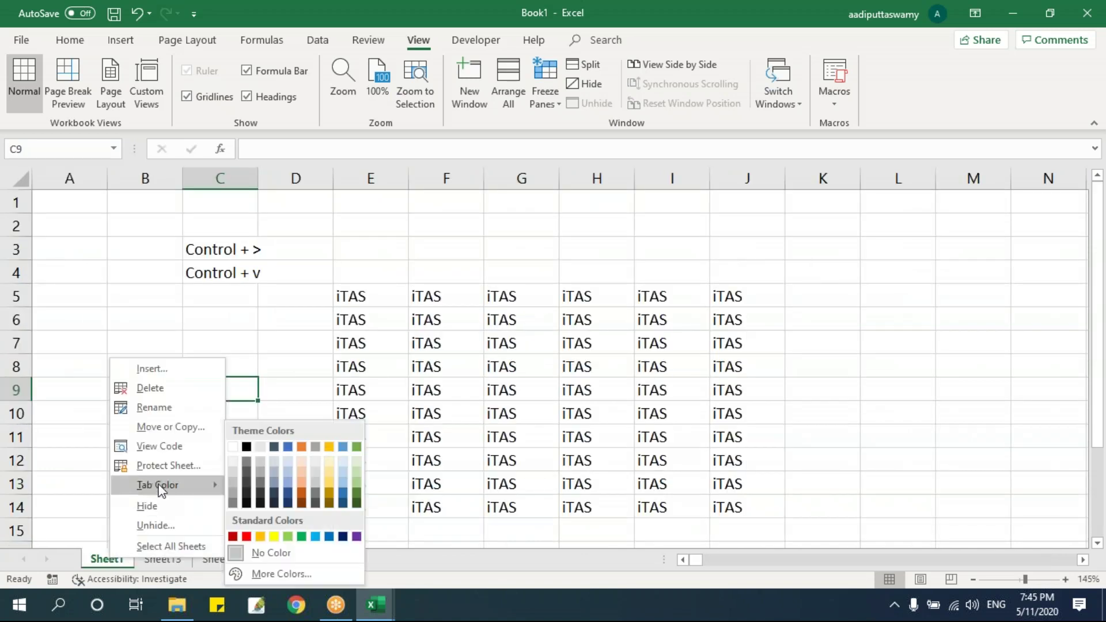
click(356, 504)
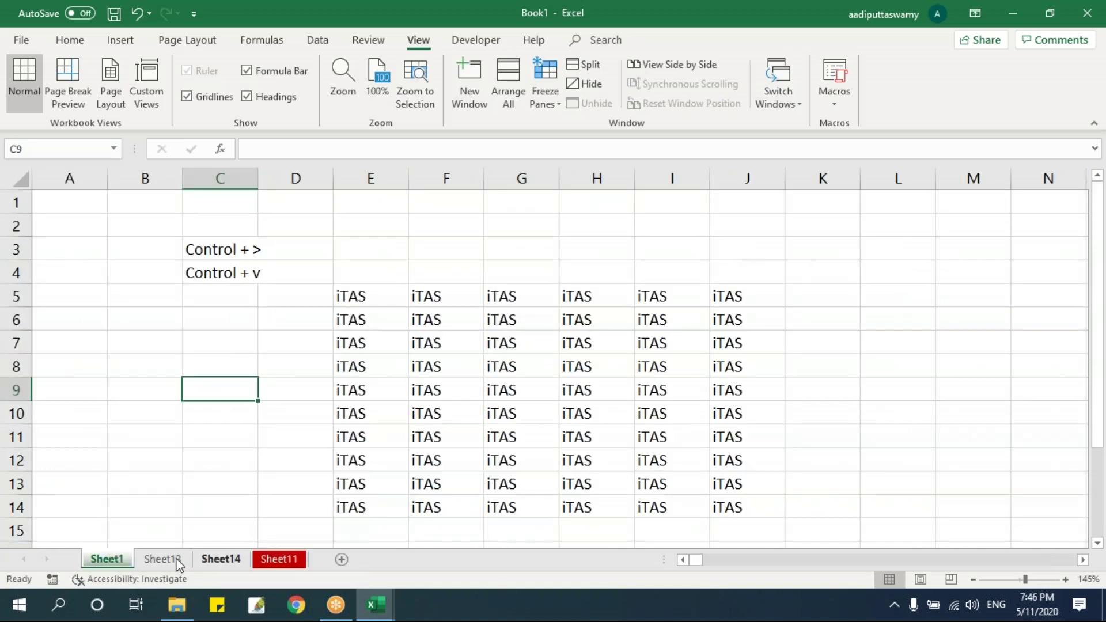
click(163, 558)
right_click(164, 558)
mouse_move(212, 485)
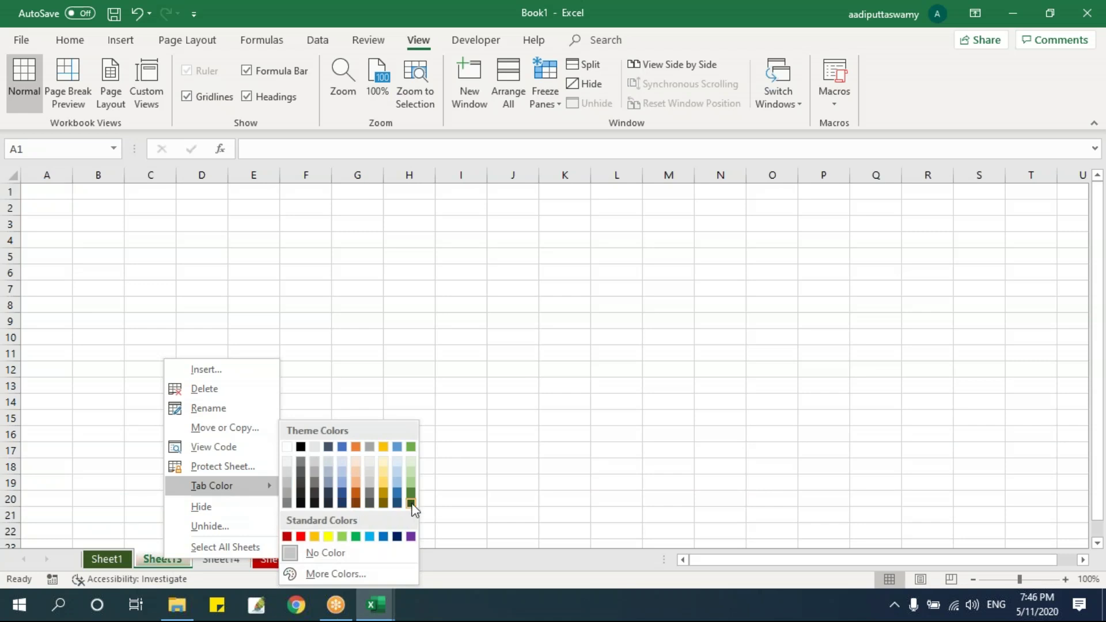
click(411, 500)
click(219, 560)
right_click(213, 559)
mouse_move(325, 489)
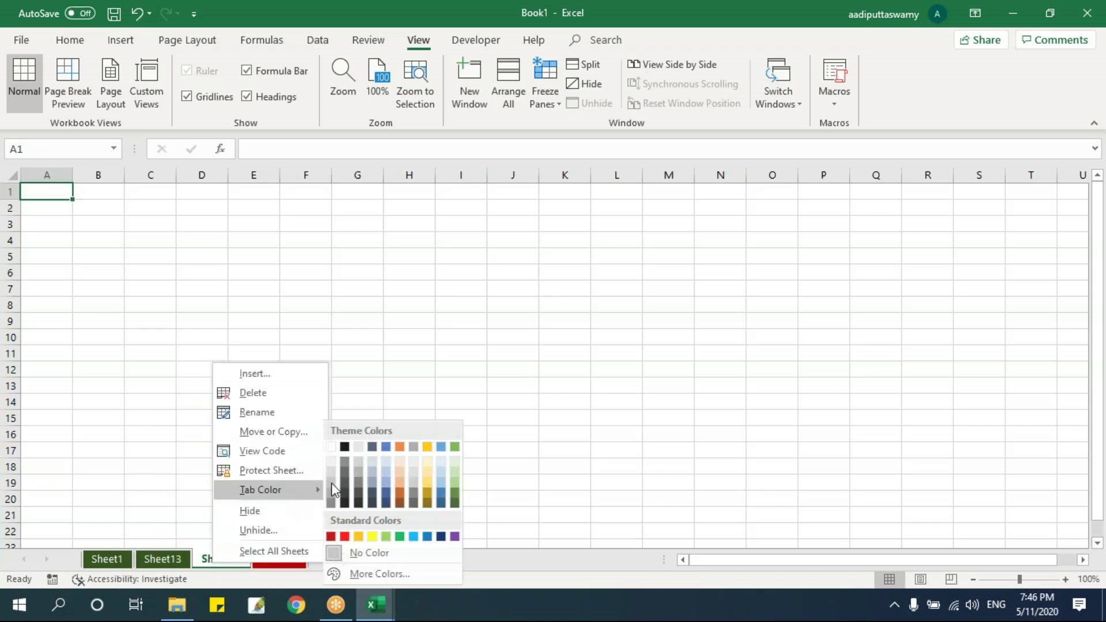
click(459, 509)
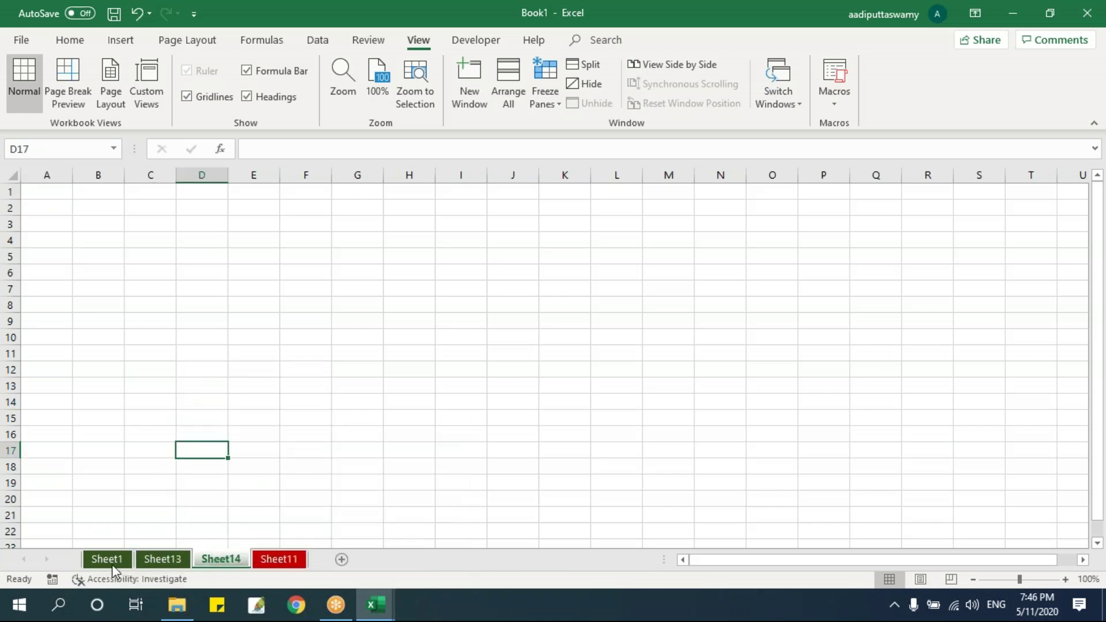
click(156, 560)
click(221, 560)
Add a worksheet before Sheet11, color its tab red, and return to Sheet14 to check it
click(341, 559)
right_click(291, 560)
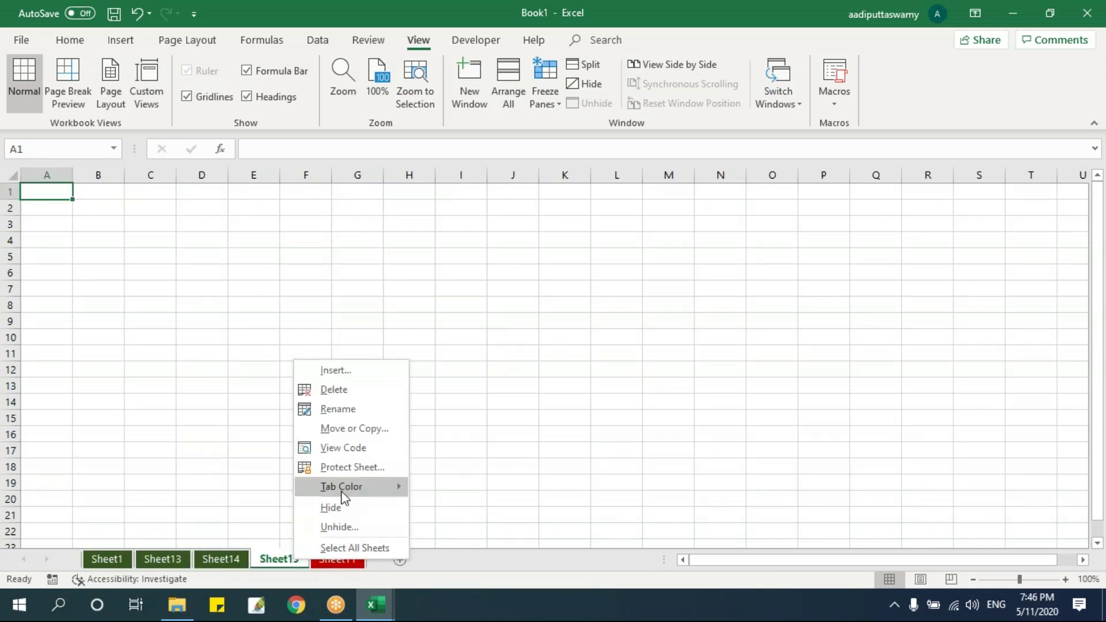
mouse_move(343, 488)
click(429, 538)
click(317, 500)
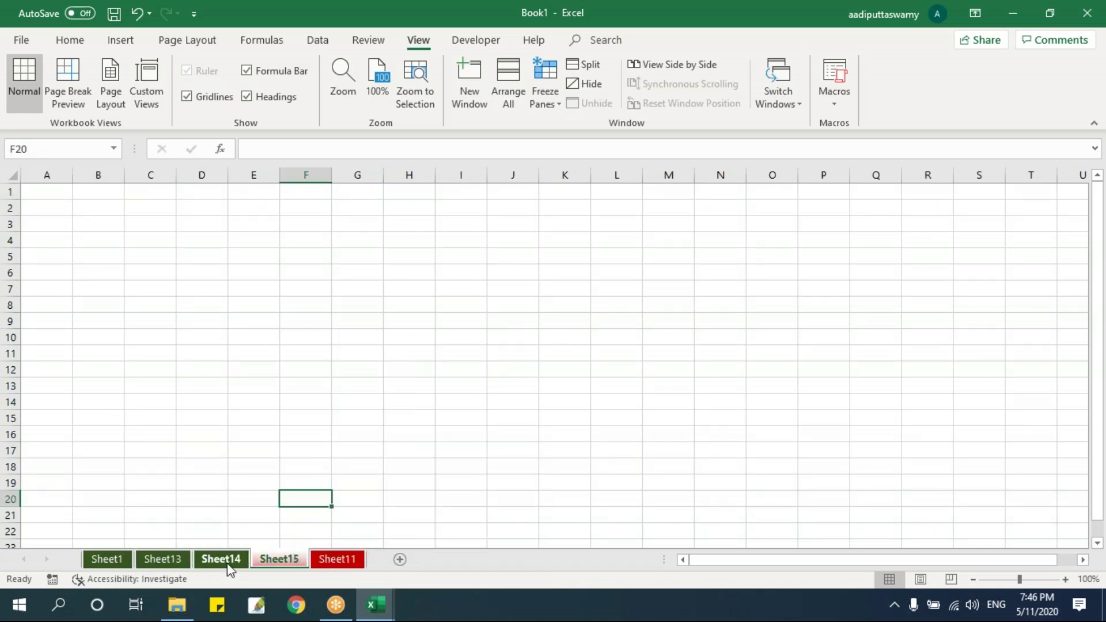
click(221, 559)
click(312, 419)
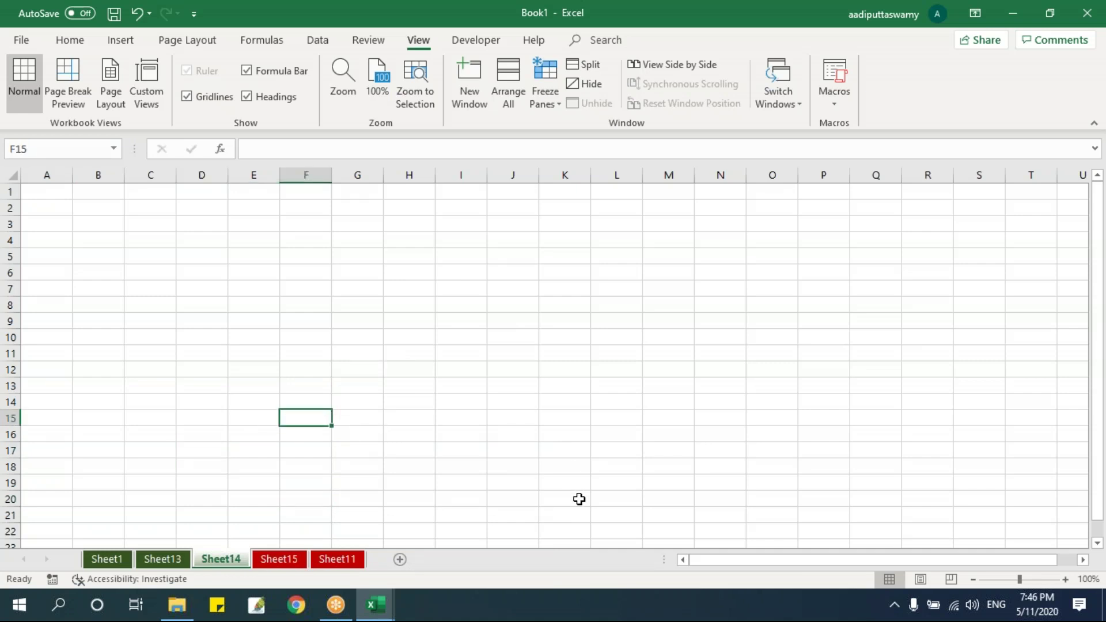
Create a new blank workbook and select cell F12 in it
click(459, 322)
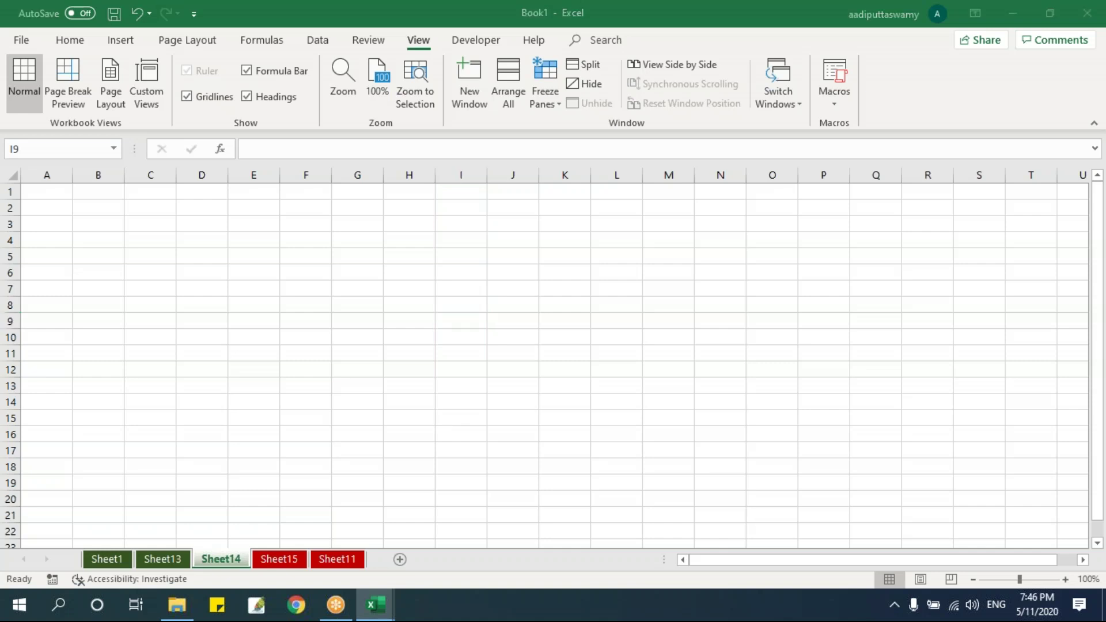
key(ctrl+n)
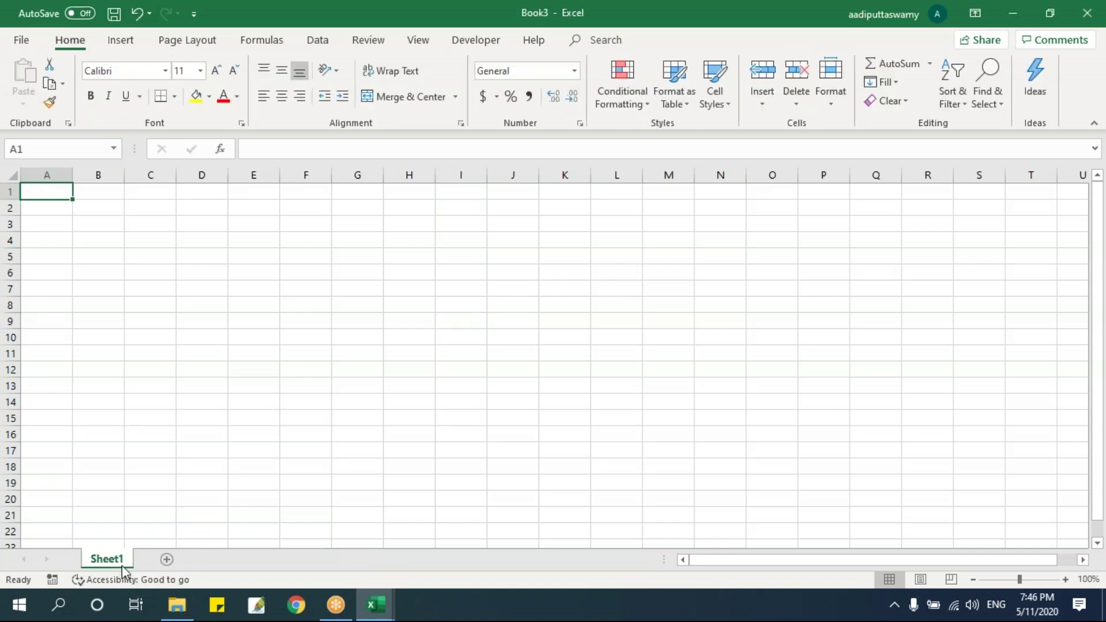
click(305, 369)
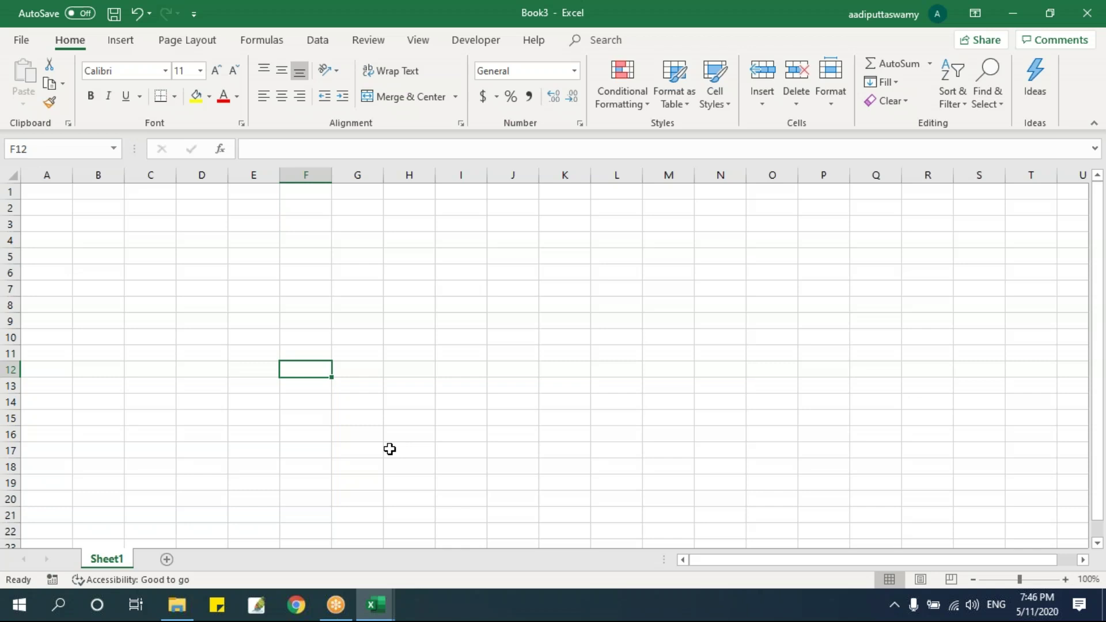
Open the General page of Excel Options to view the settings for new workbooks, and cancel the dialog
click(27, 36)
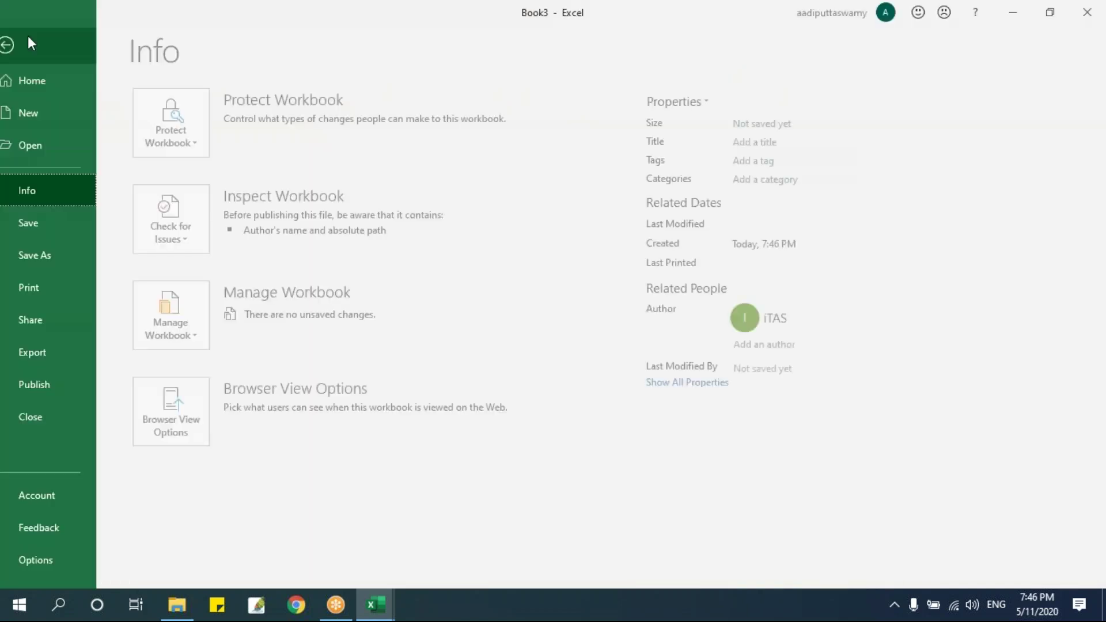
click(69, 569)
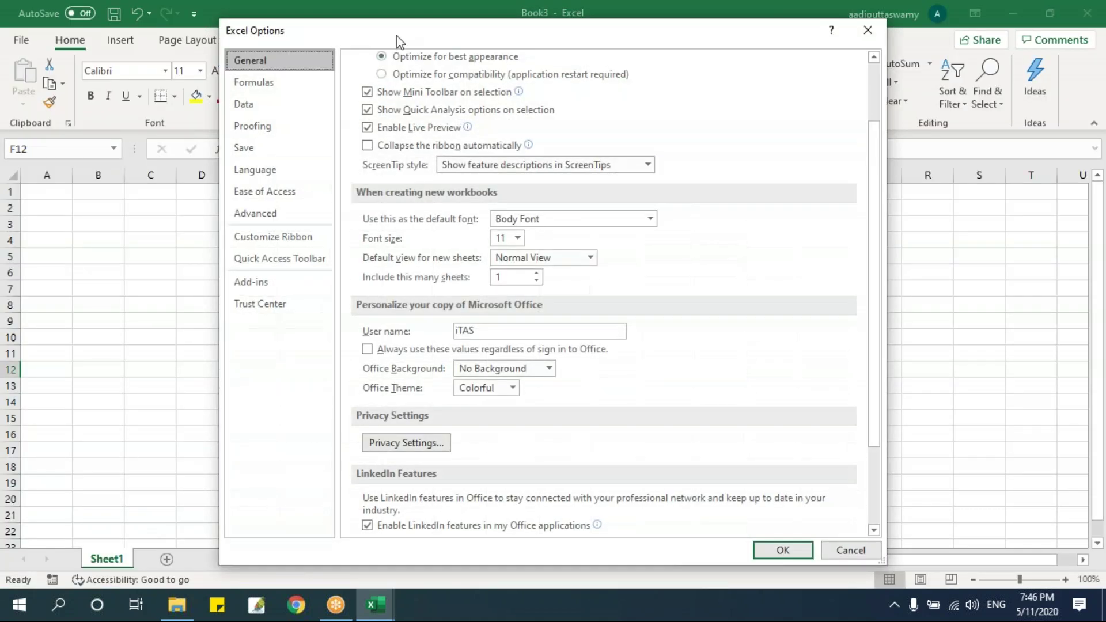
drag(347, 41, 237, 38)
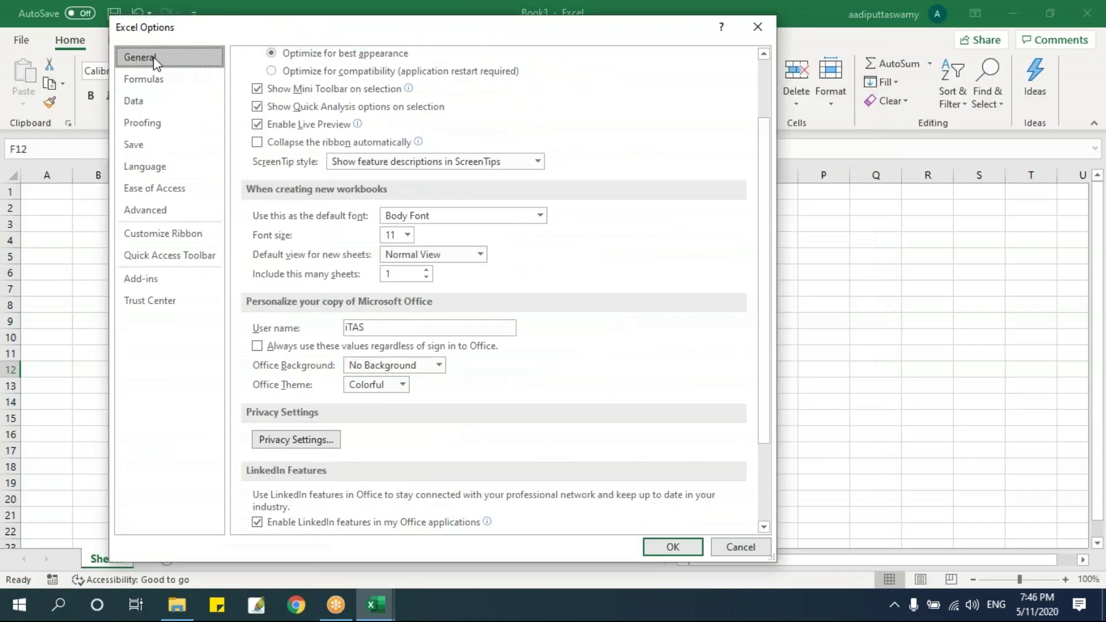
click(740, 547)
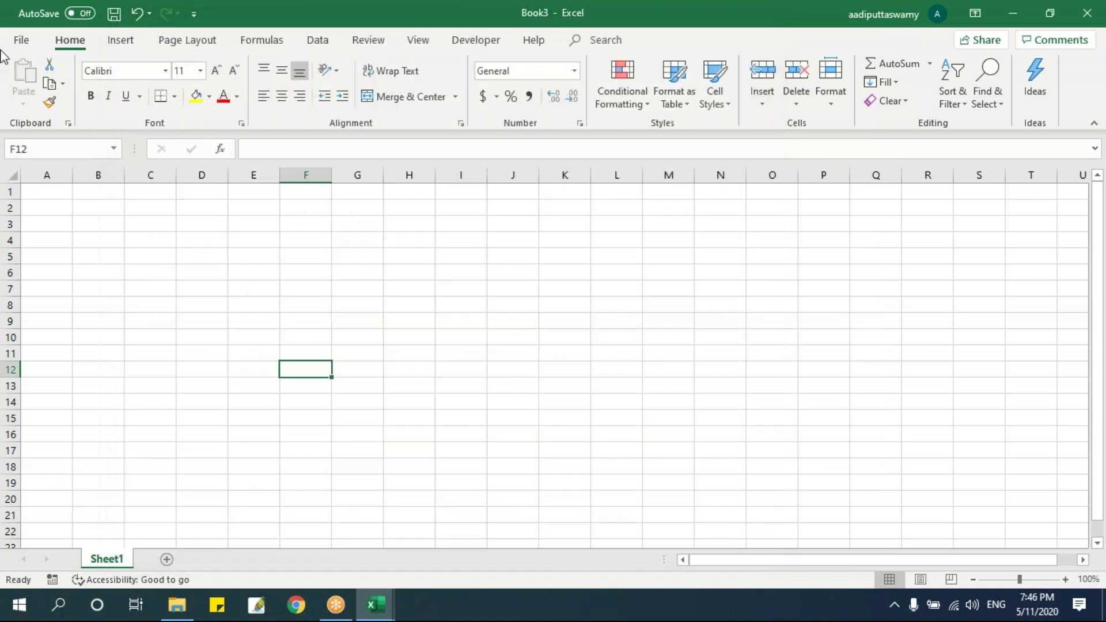
Set new workbooks to include 5 sheets in Excel Options, create a blank workbook and select cell G13
click(21, 40)
click(58, 558)
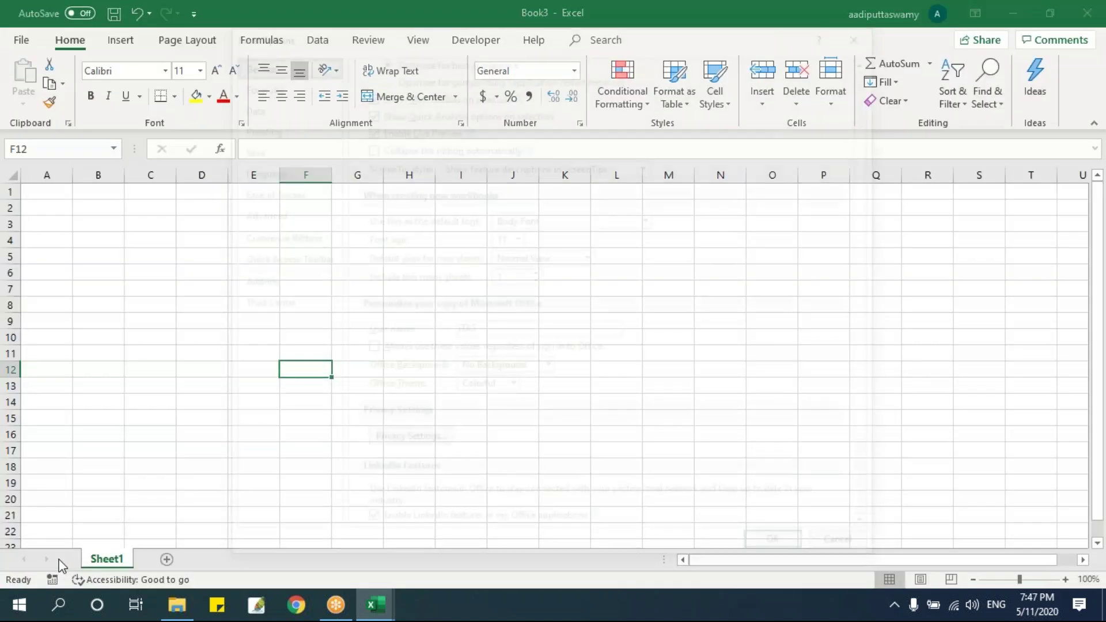
drag(346, 40, 229, 32)
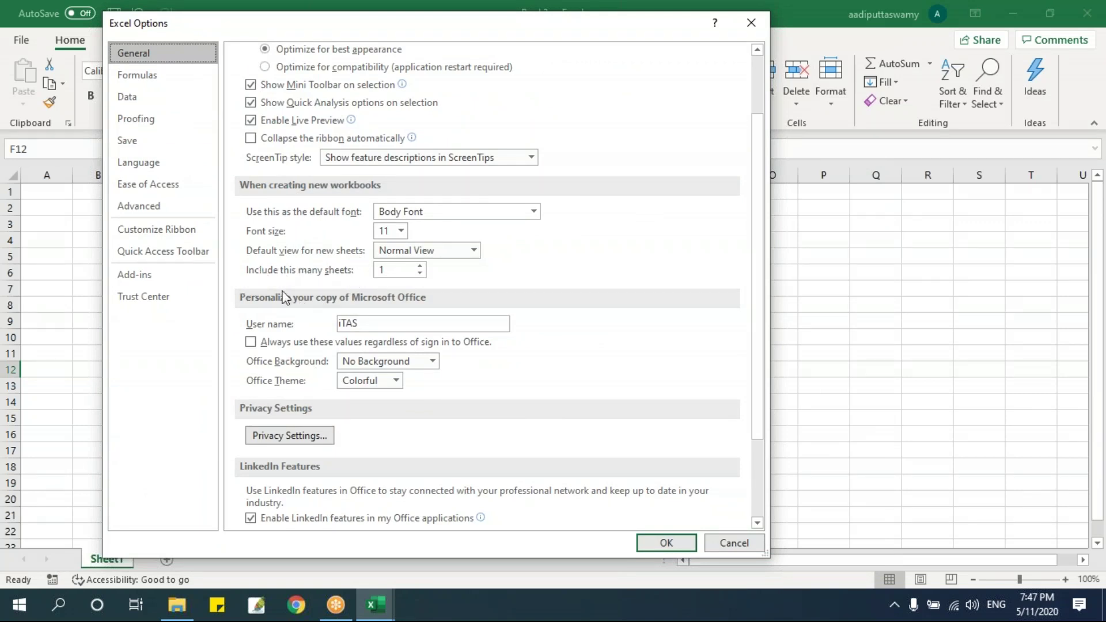
double_click(391, 269)
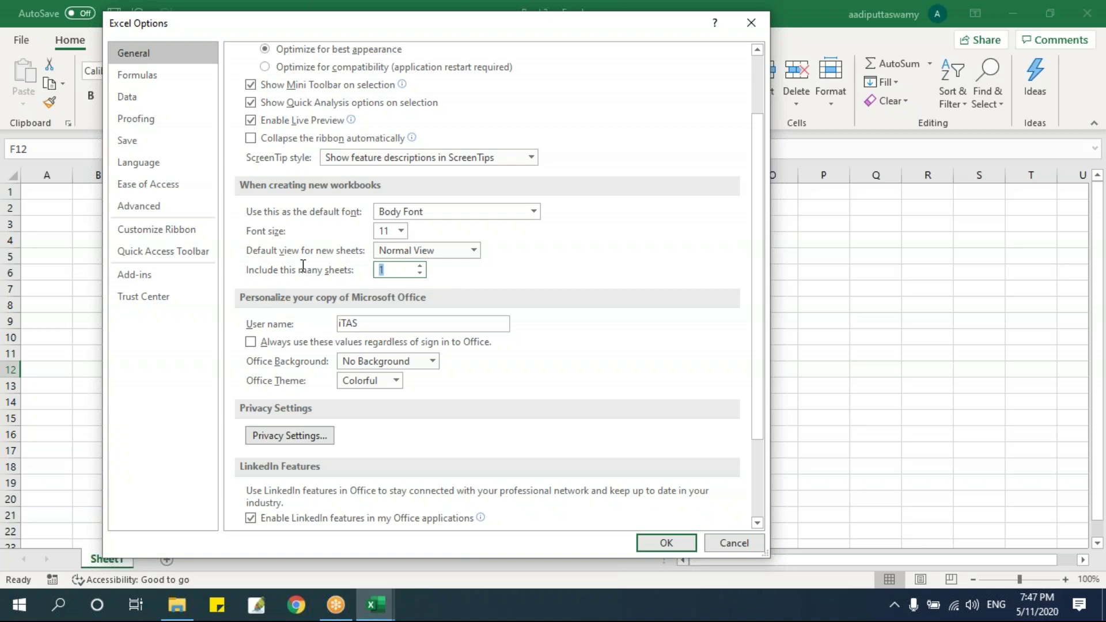
click(664, 541)
key(Right)
key(Right)
key(Right)
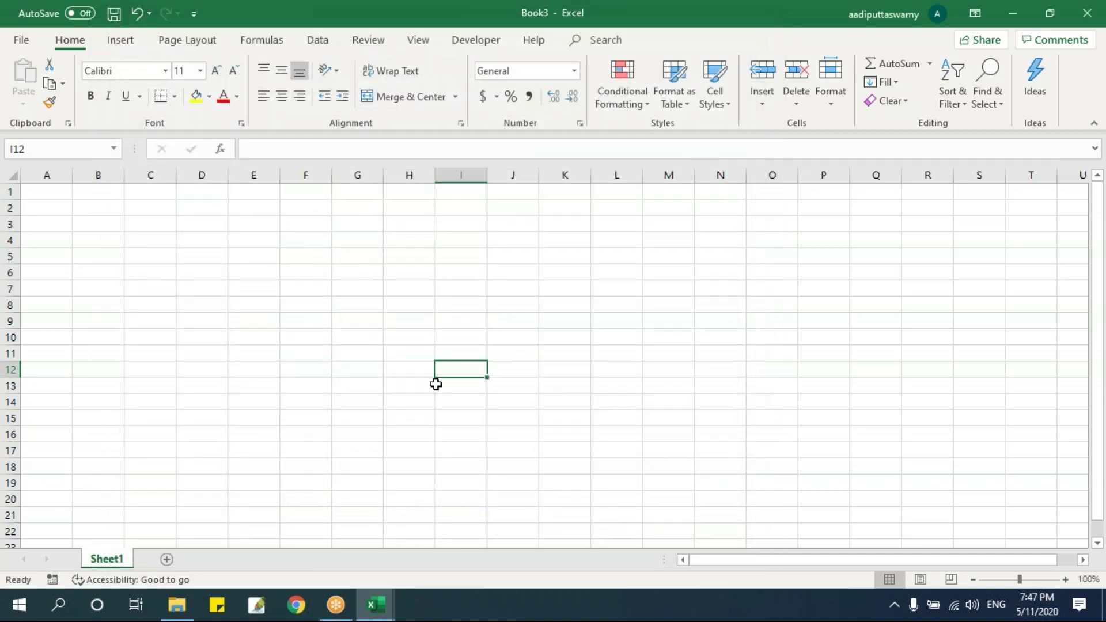
key(ctrl+n)
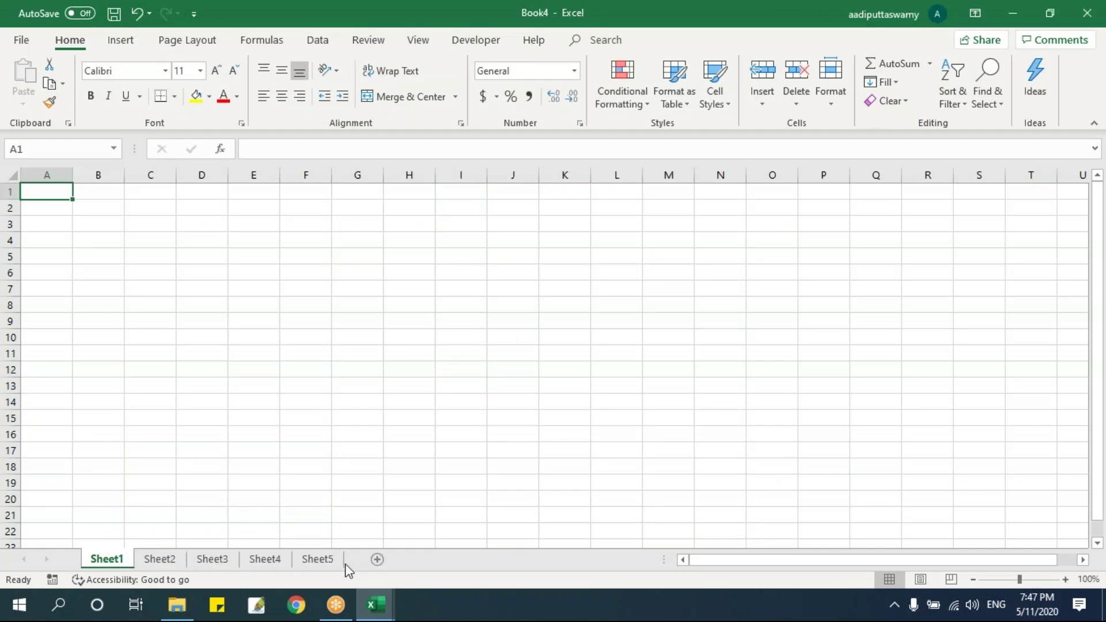
click(353, 380)
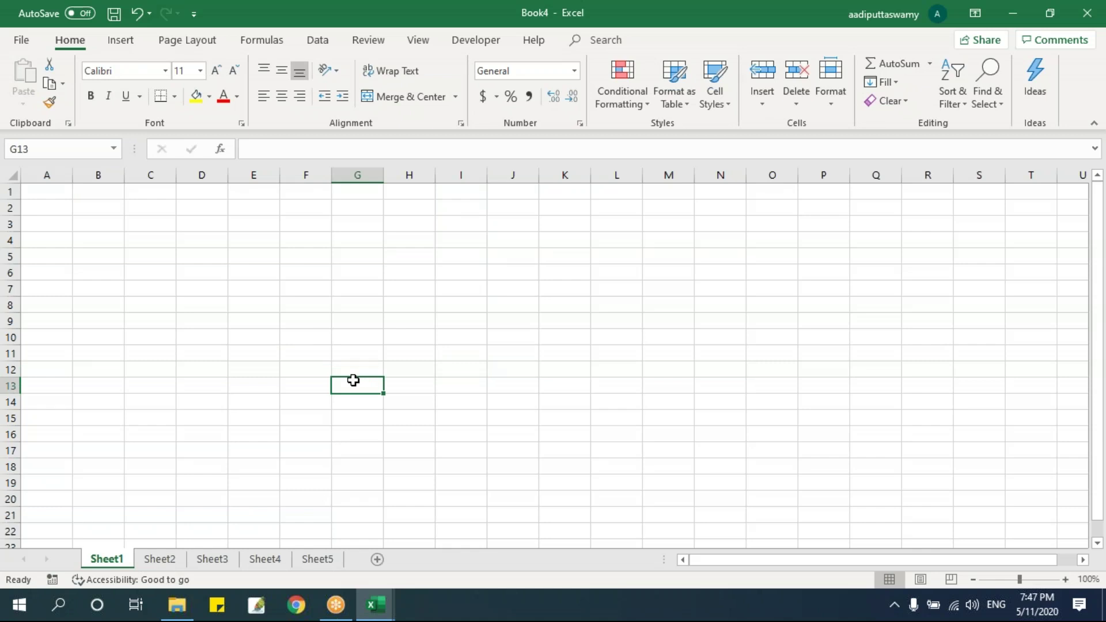
Set the number of sheets included in new workbooks to 1 and create another blank workbook
click(21, 40)
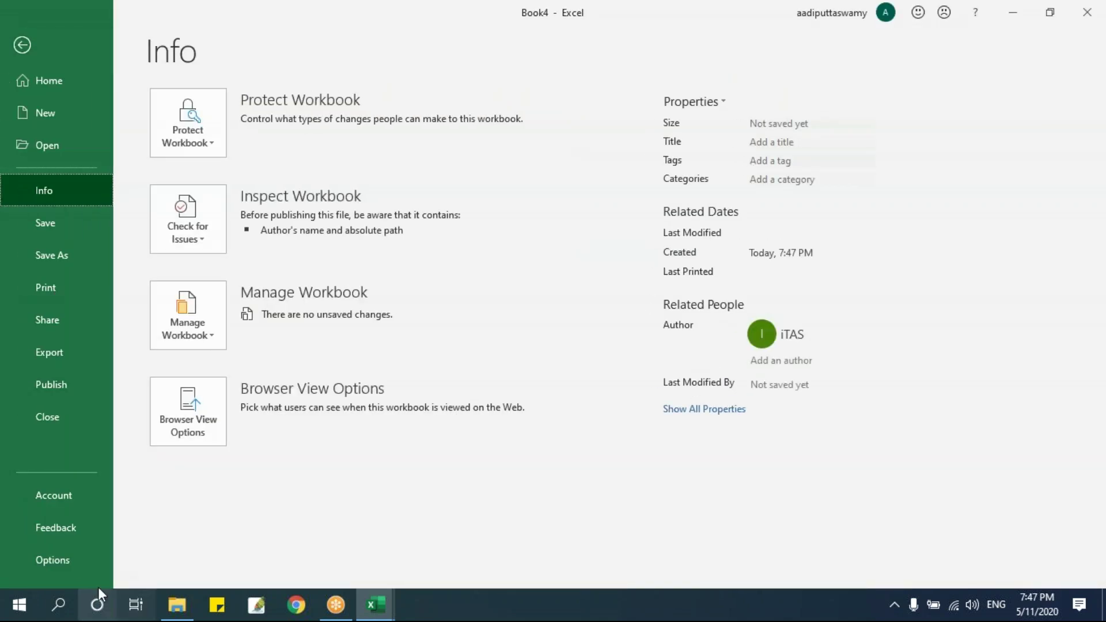
click(85, 566)
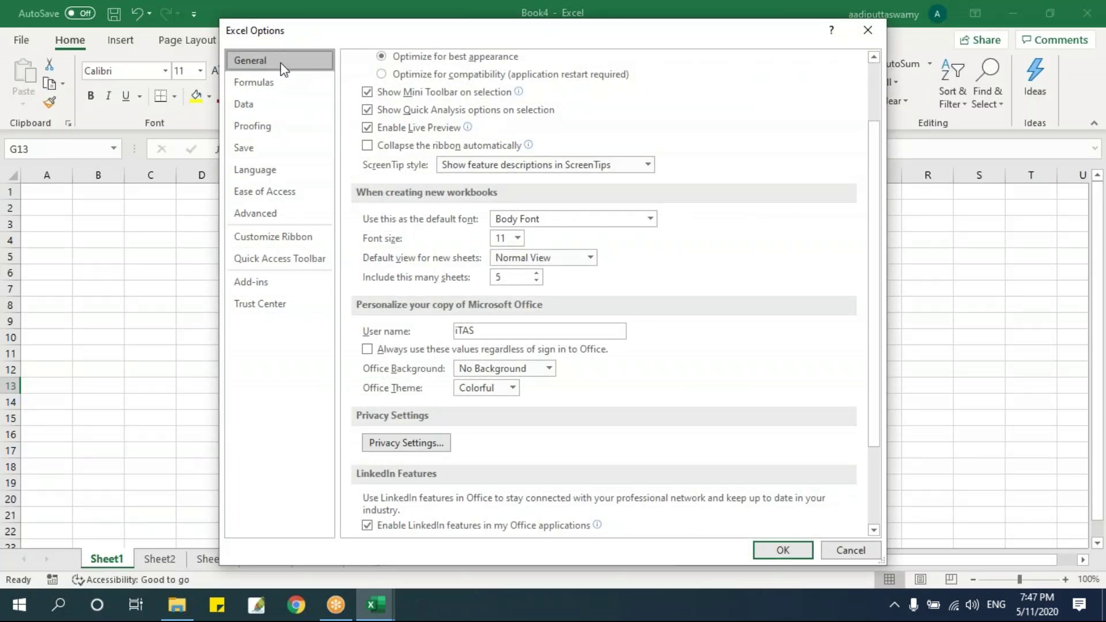
double_click(514, 278)
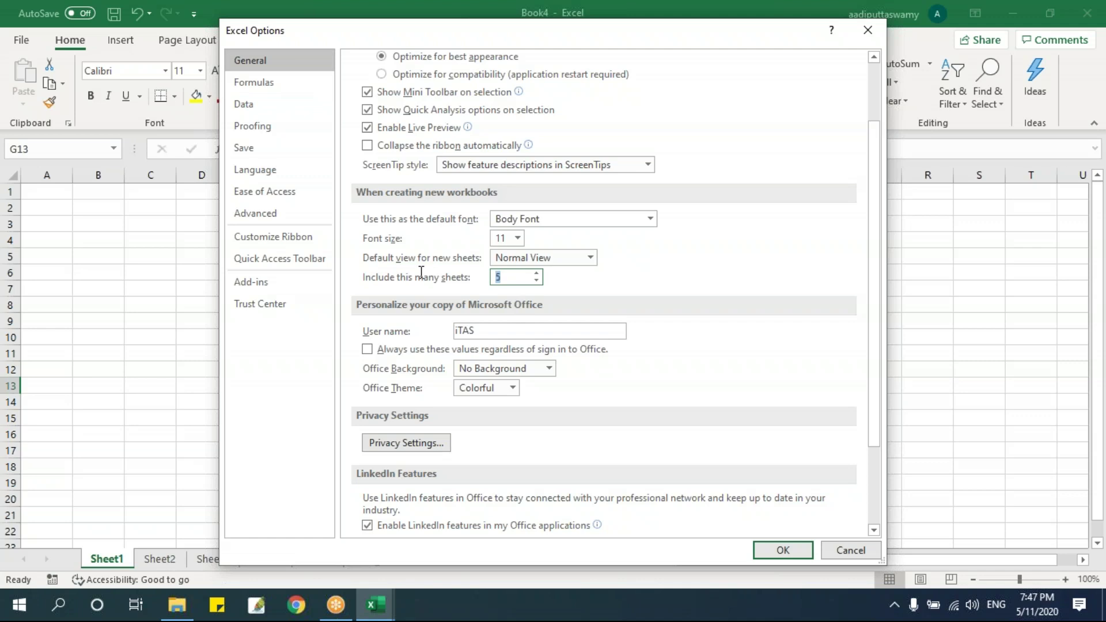
text(1)
click(782, 552)
click(461, 401)
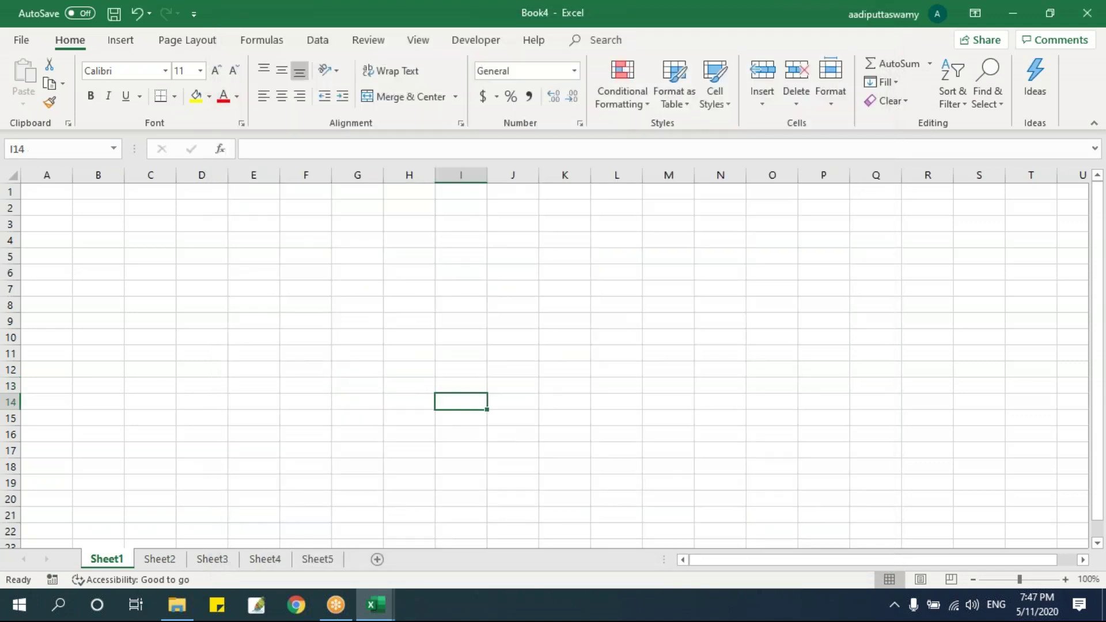
key(ctrl+n)
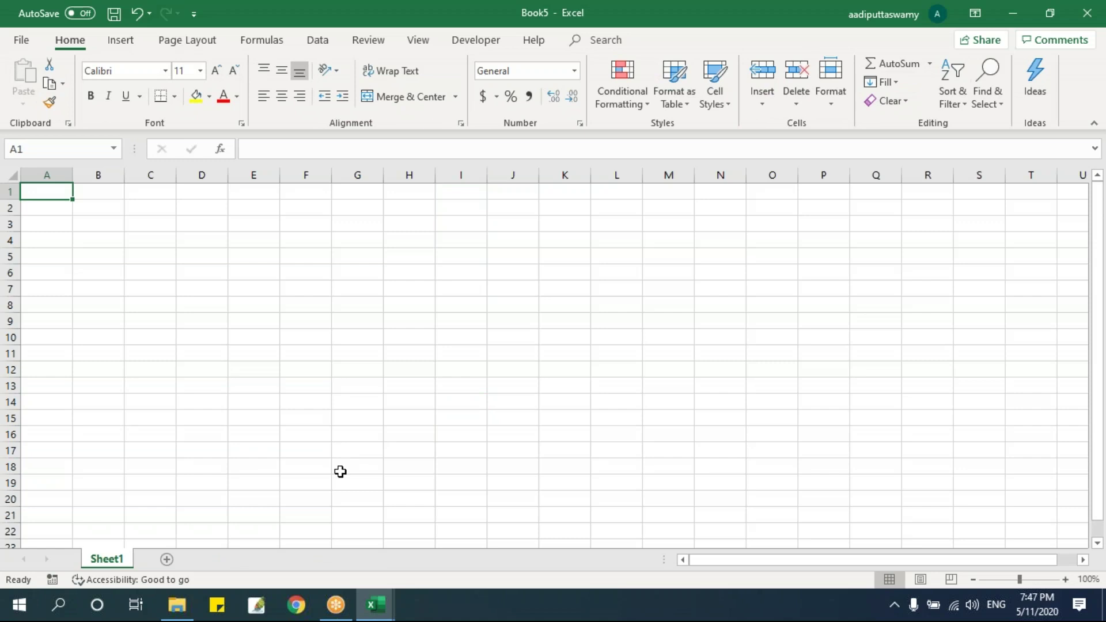
Switch to the Book1 workbook and look through its worksheets from Sheet1 to Sheet11
mouse_move(384, 610)
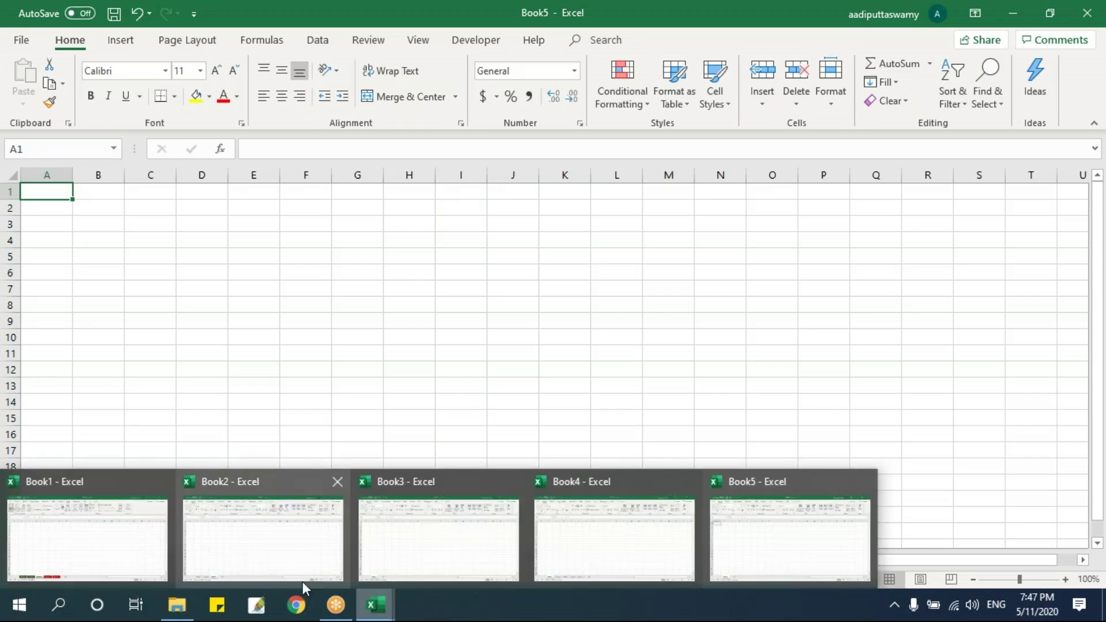
click(118, 547)
click(119, 557)
click(154, 556)
click(211, 556)
click(277, 559)
click(349, 561)
click(323, 370)
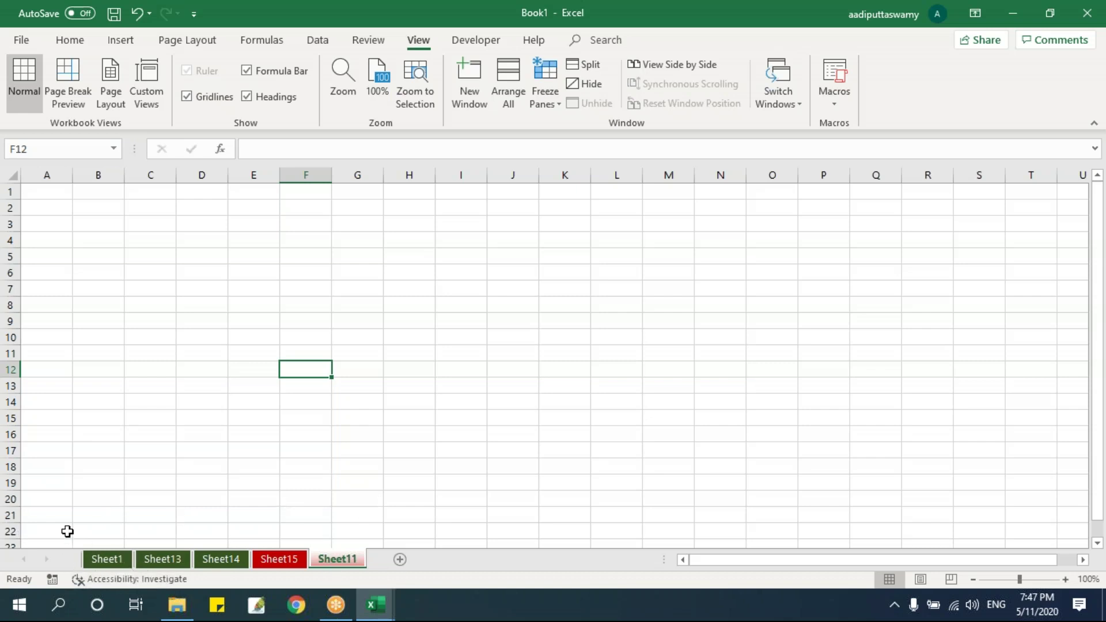
Turn off Show sheet tabs in the advanced display options for Book1
click(26, 46)
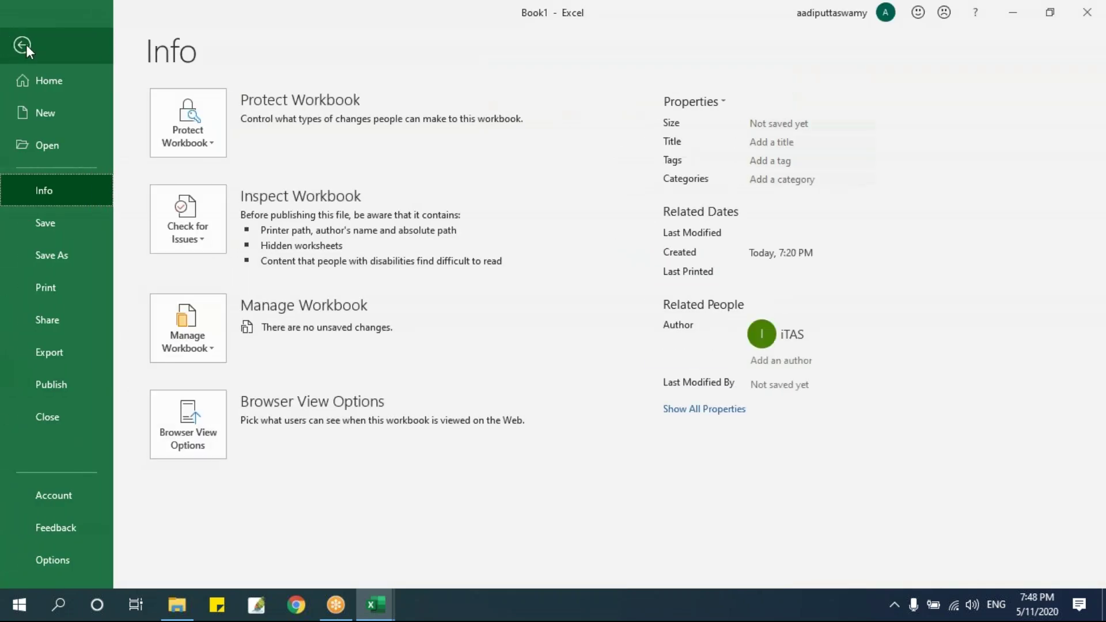
click(66, 561)
click(293, 211)
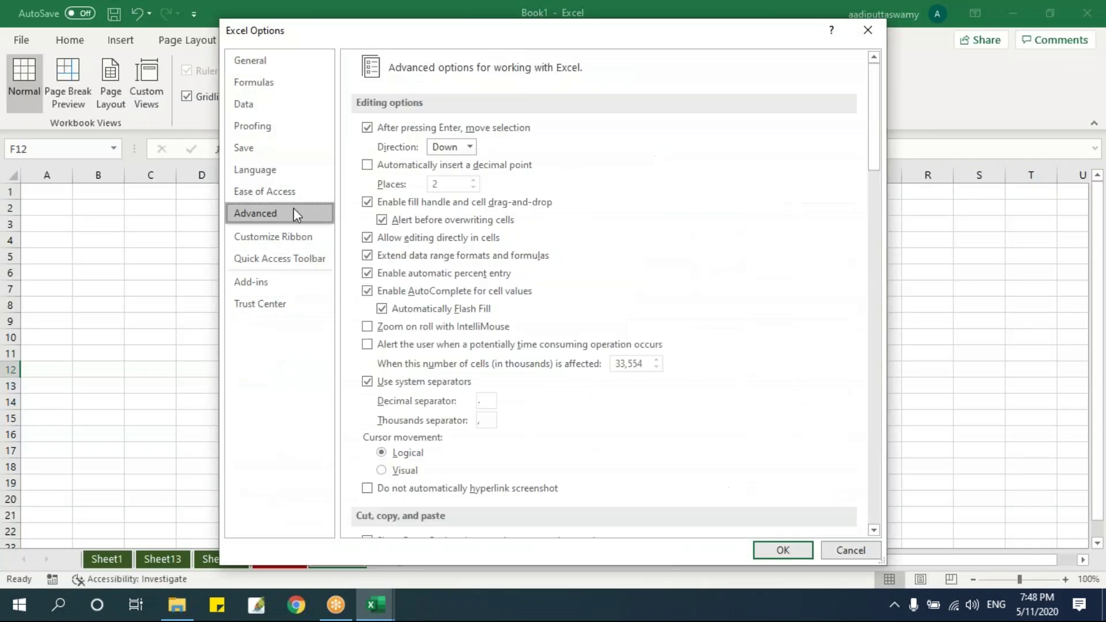
scroll(693, 344, down, 2)
scroll(692, 341, down, 8)
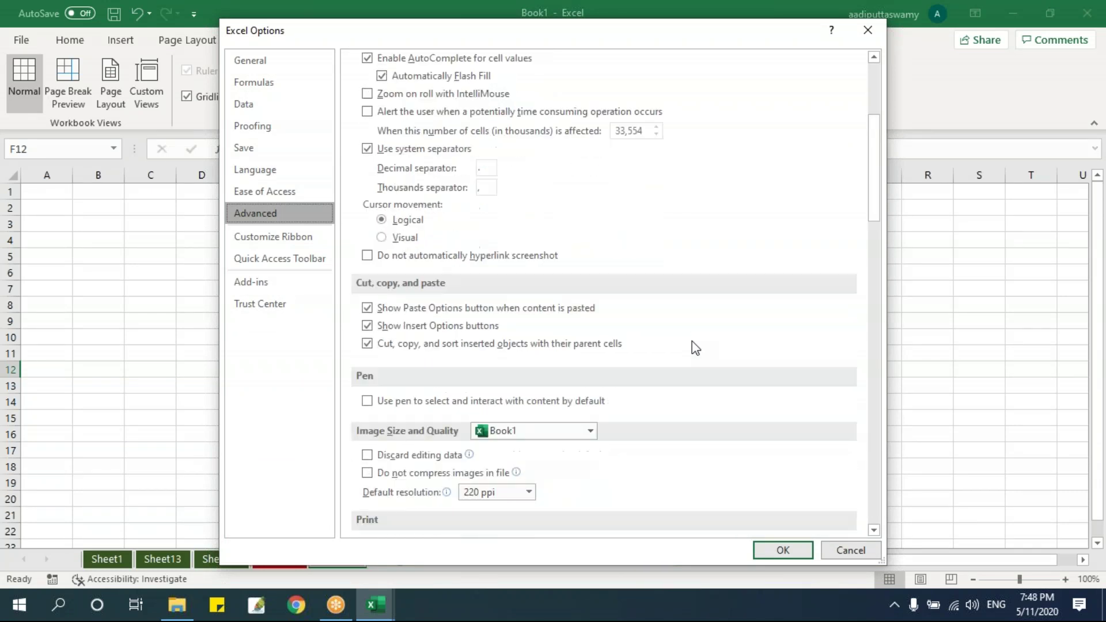
scroll(693, 341, down, 5)
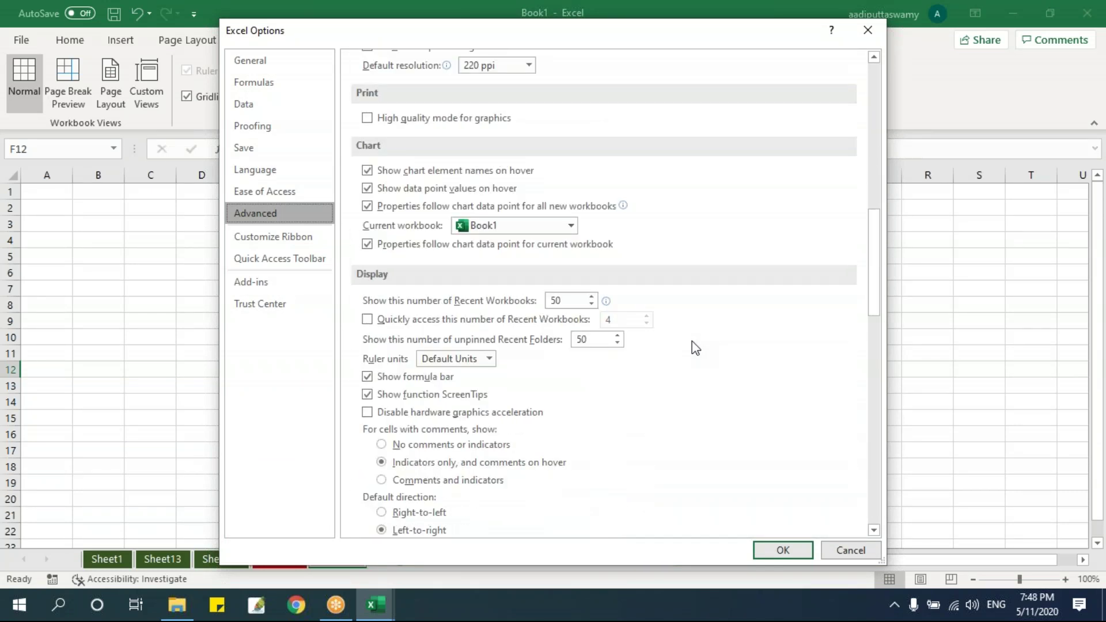
scroll(692, 341, down, 3)
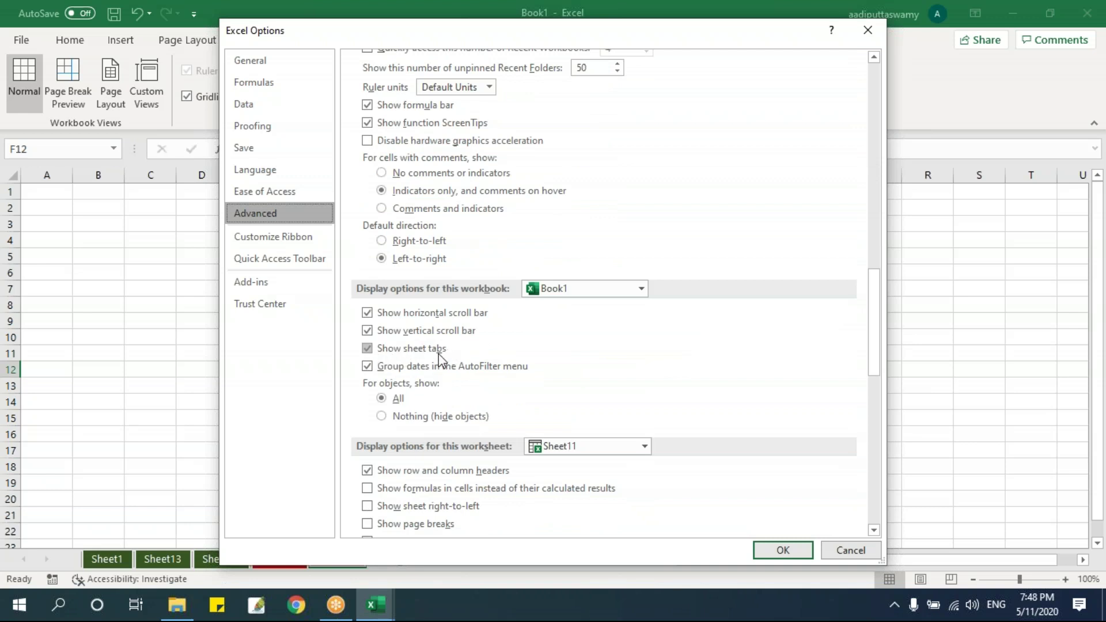
click(368, 350)
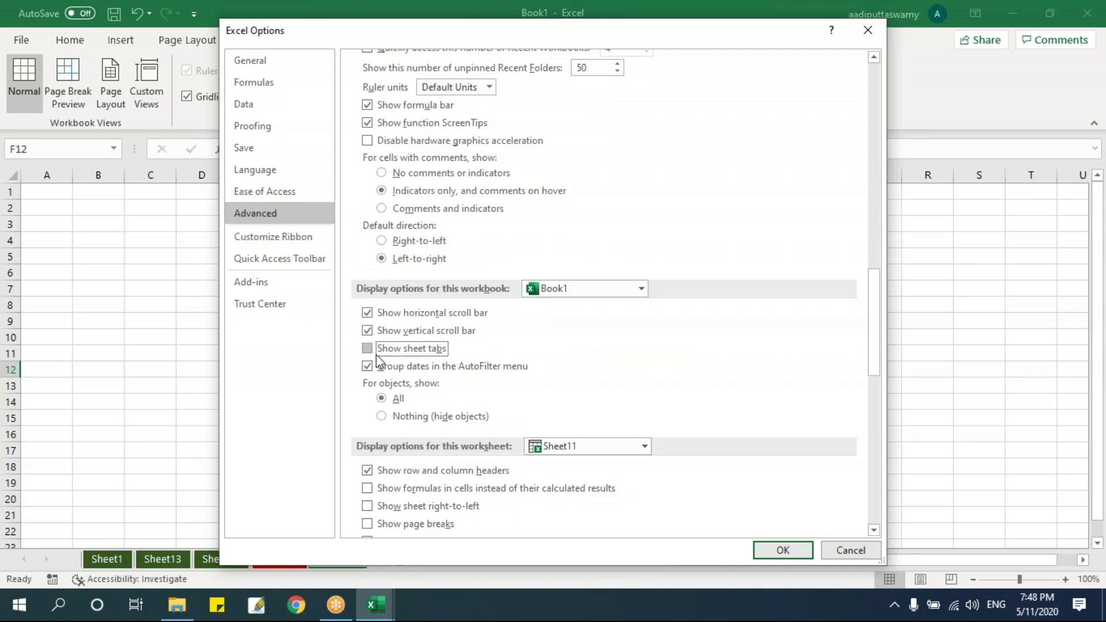
click(788, 546)
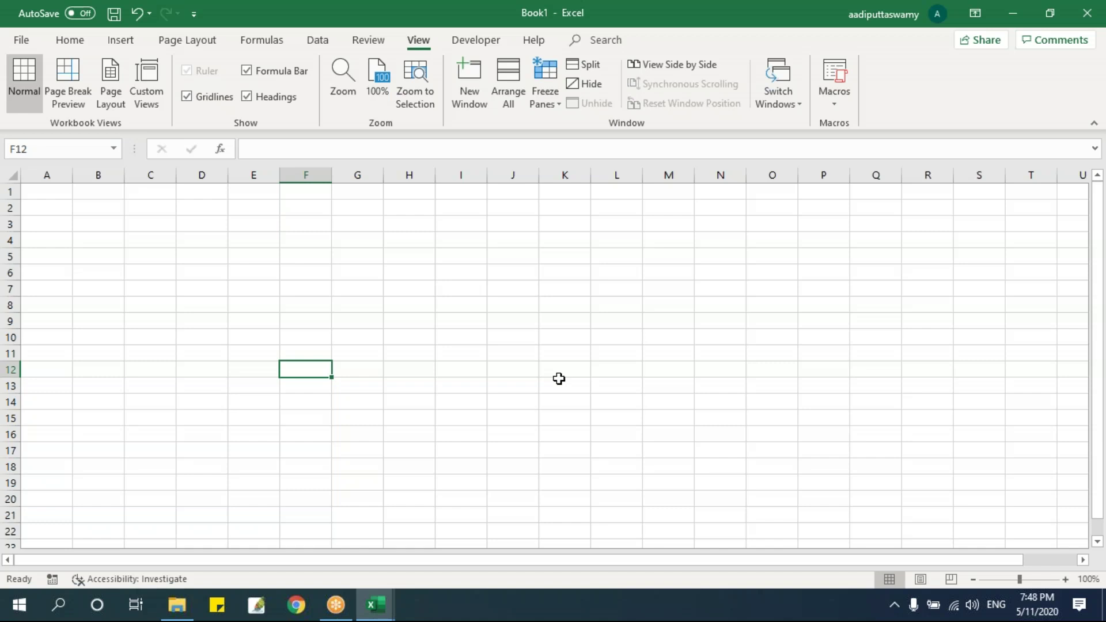
Turn Show sheet tabs back on in the advanced display options for Book1
click(22, 39)
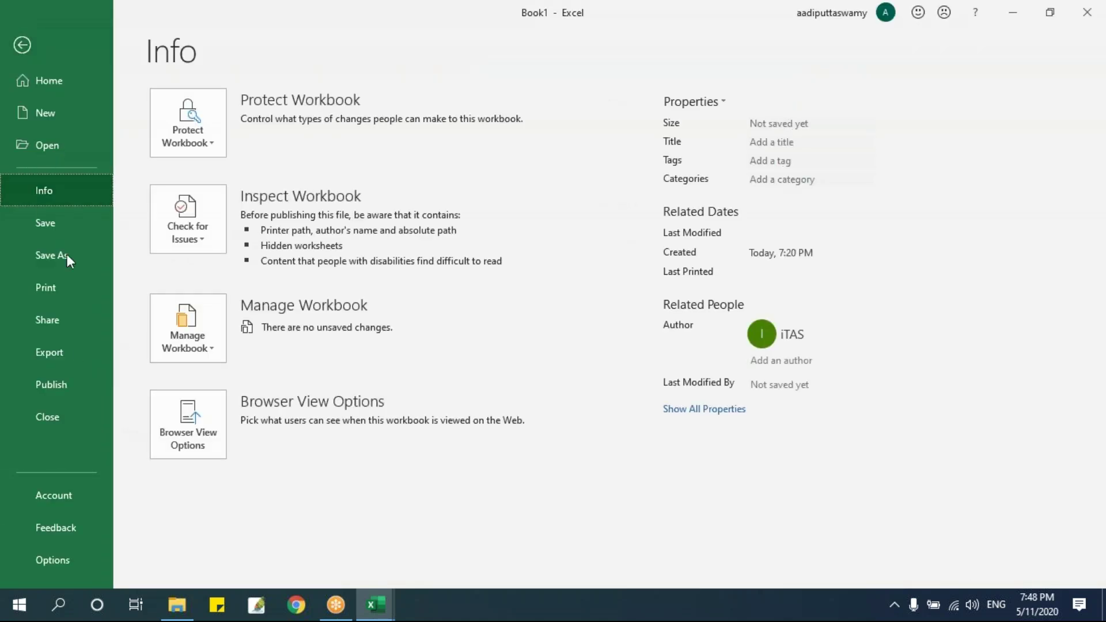
click(81, 561)
click(273, 214)
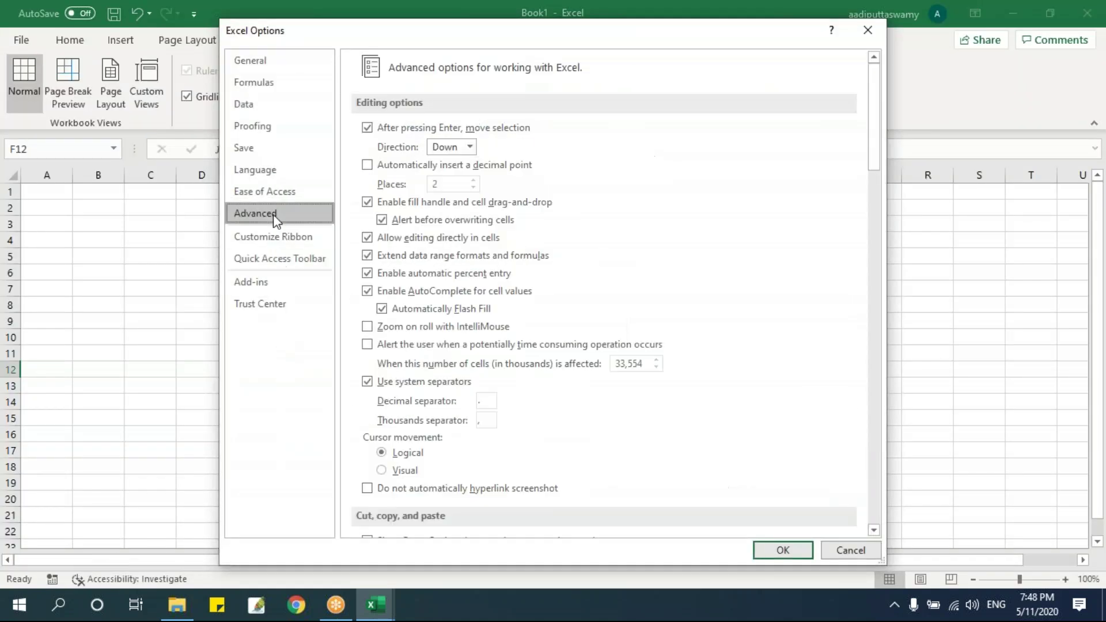
scroll(556, 420, down, 15)
scroll(551, 422, down, 2)
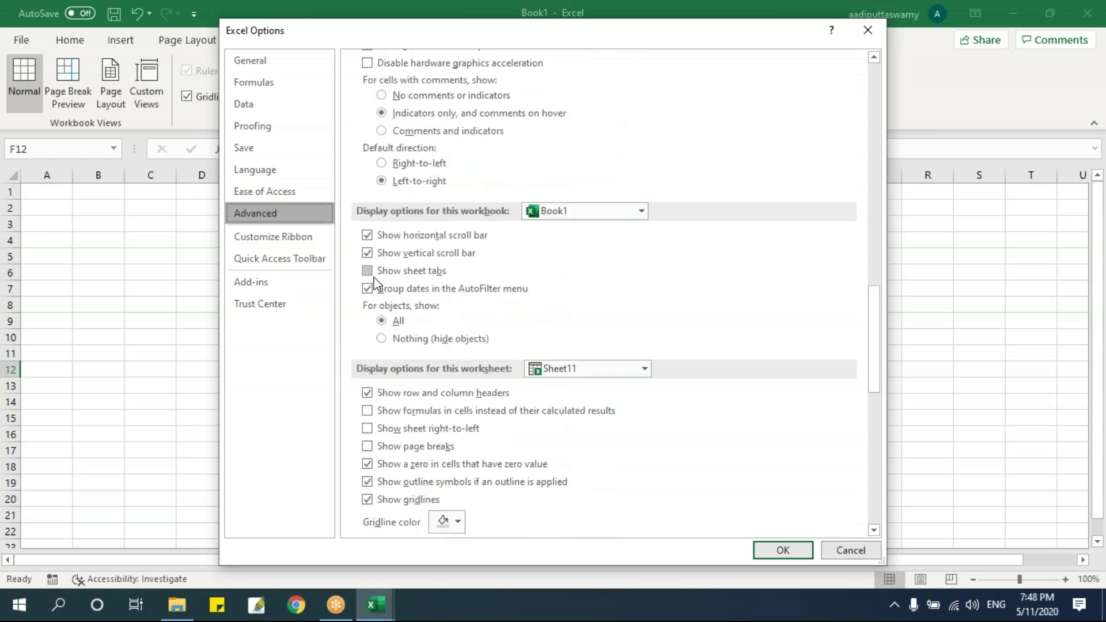
click(367, 271)
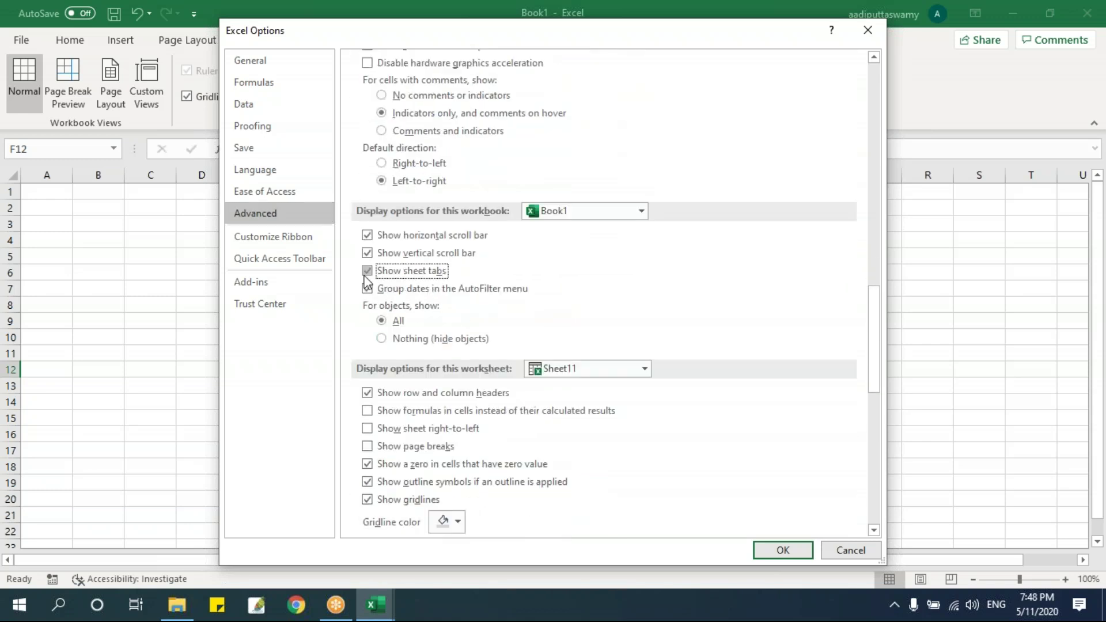
click(778, 551)
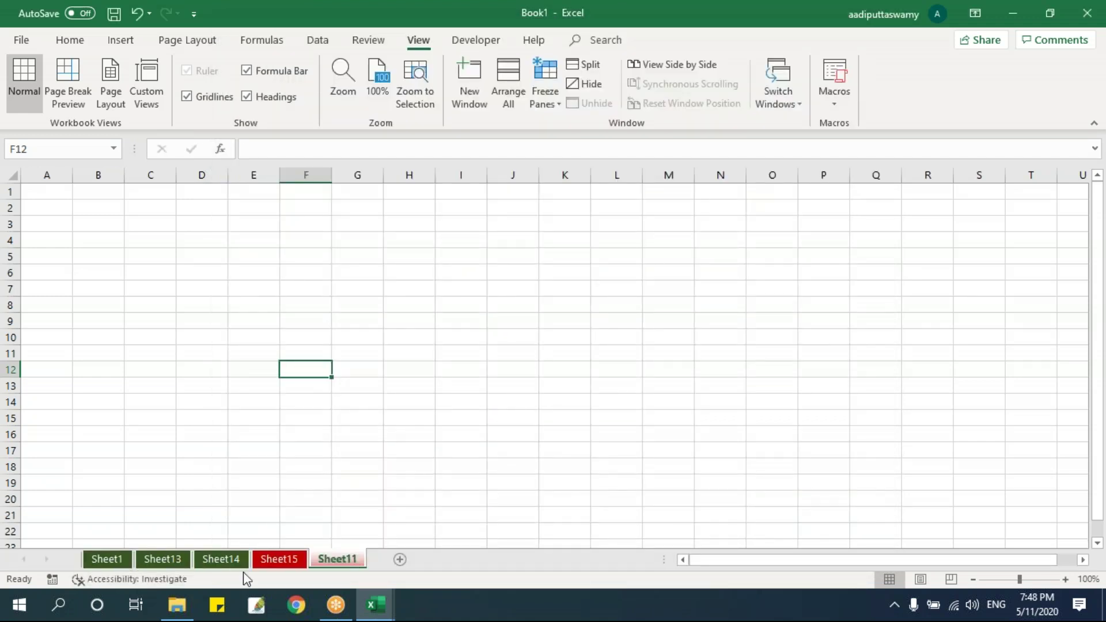
Enter 1, 2, 3 and 45 in cells J7 to J10 of Sheet11 and select the four values
click(422, 374)
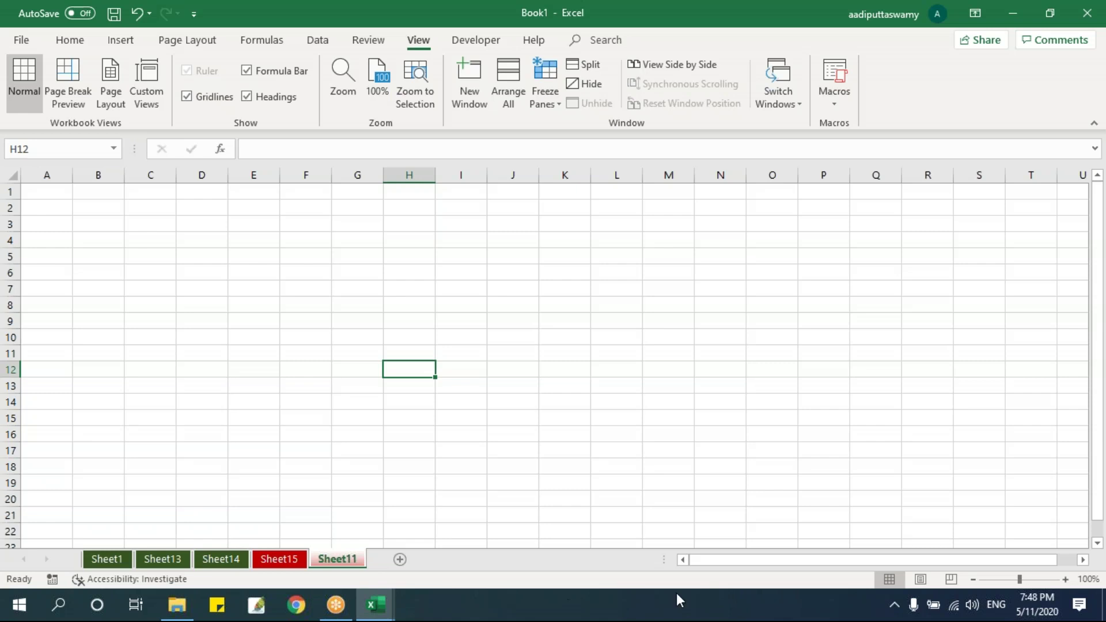
click(533, 334)
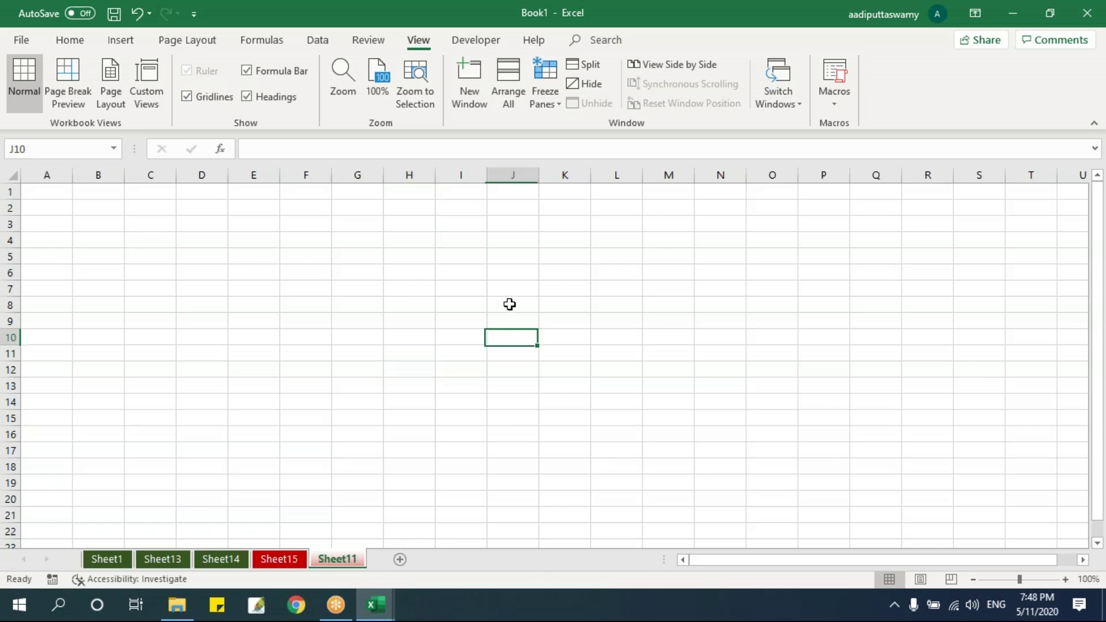
key(Up)
key(Up)
key(Up)
text(1)
key(Return)
text(2)
key(Return)
text(3)
key(Return)
text(45)
key(Return)
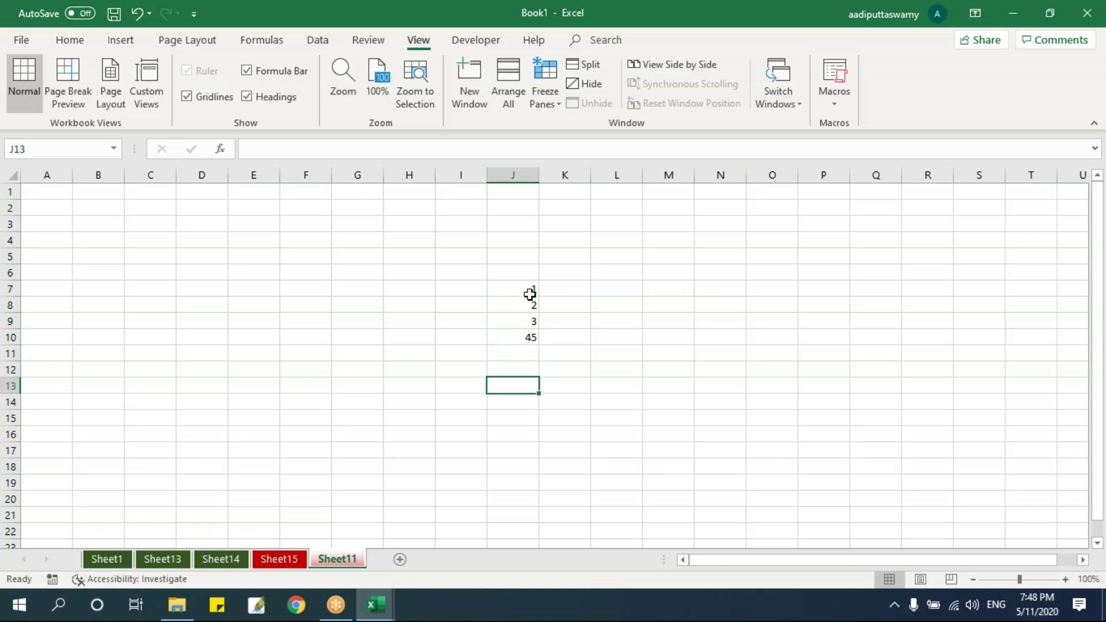
drag(528, 291, 531, 338)
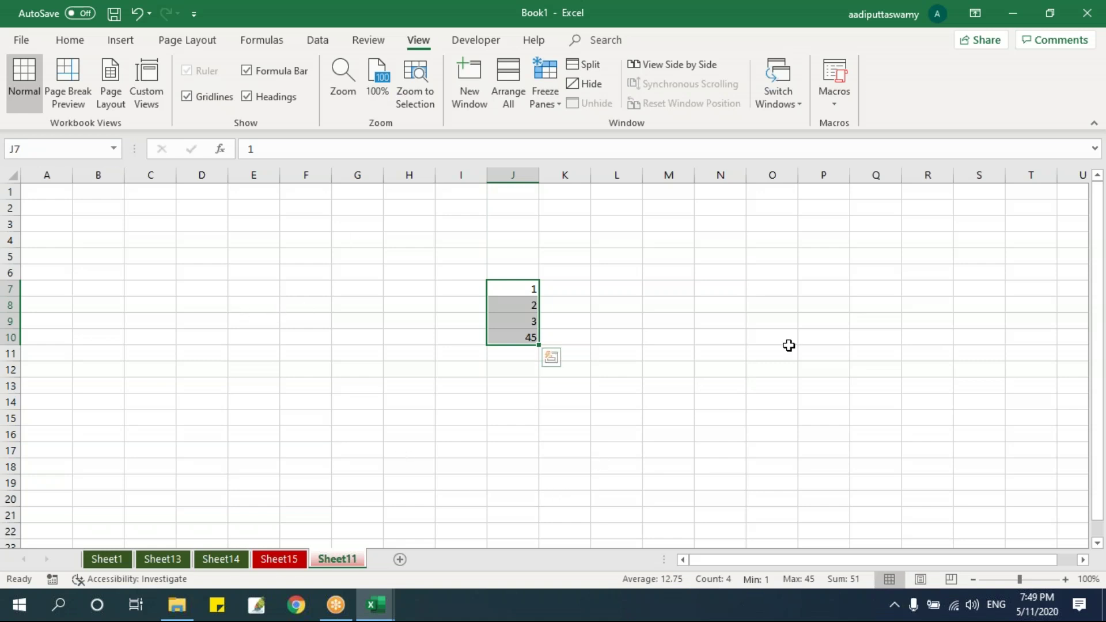
View Sheet11 in Page Layout and Page Break Preview, and return it to Normal view
click(917, 579)
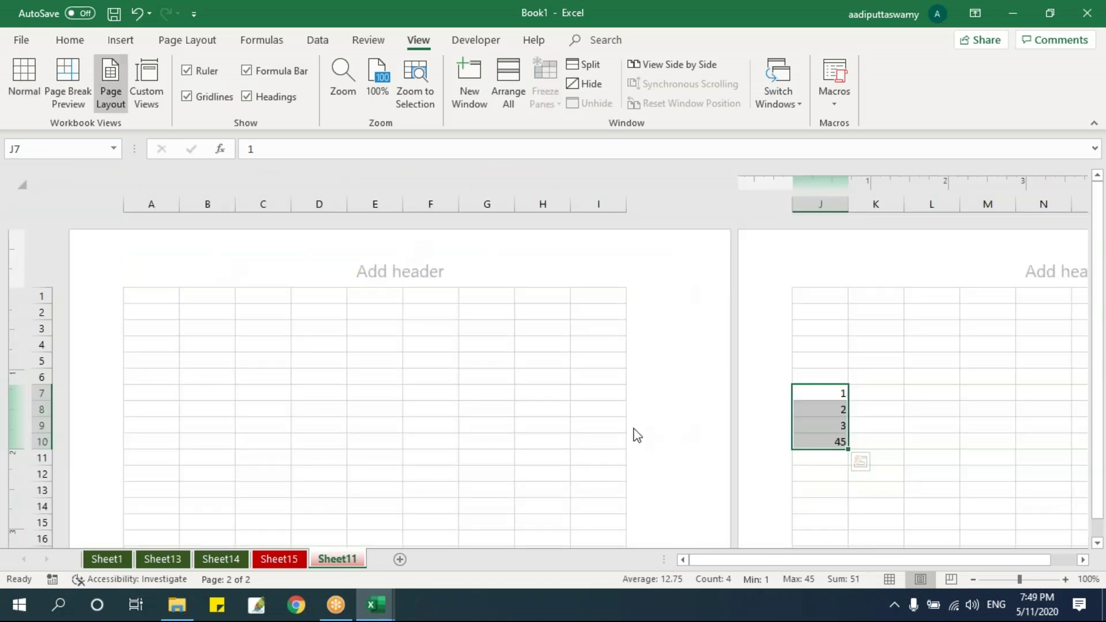
click(951, 579)
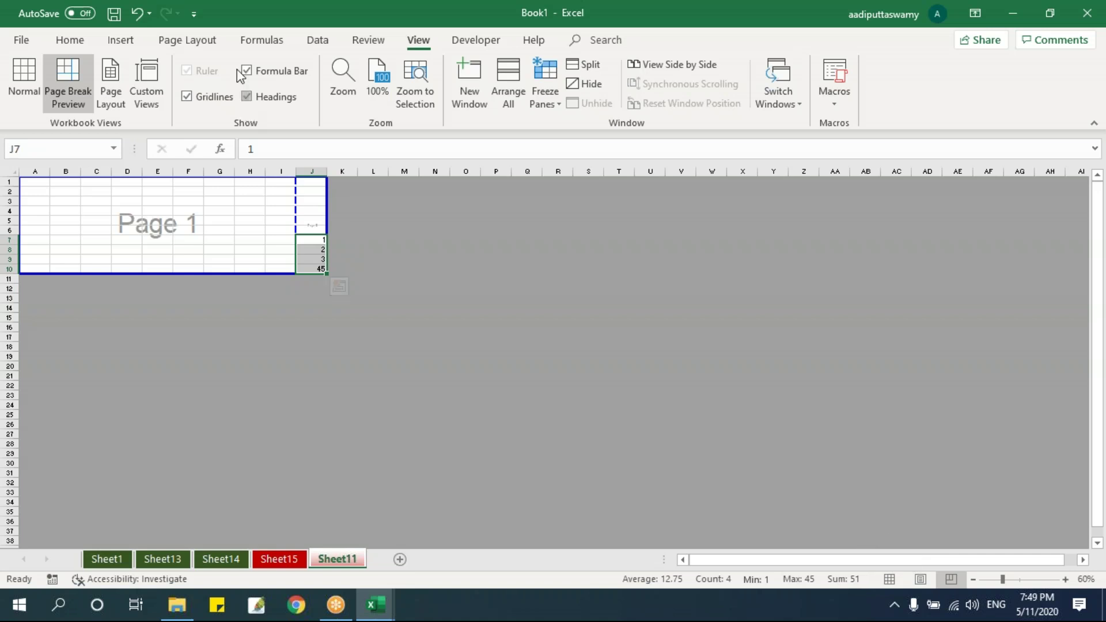
click(198, 41)
click(435, 43)
click(890, 579)
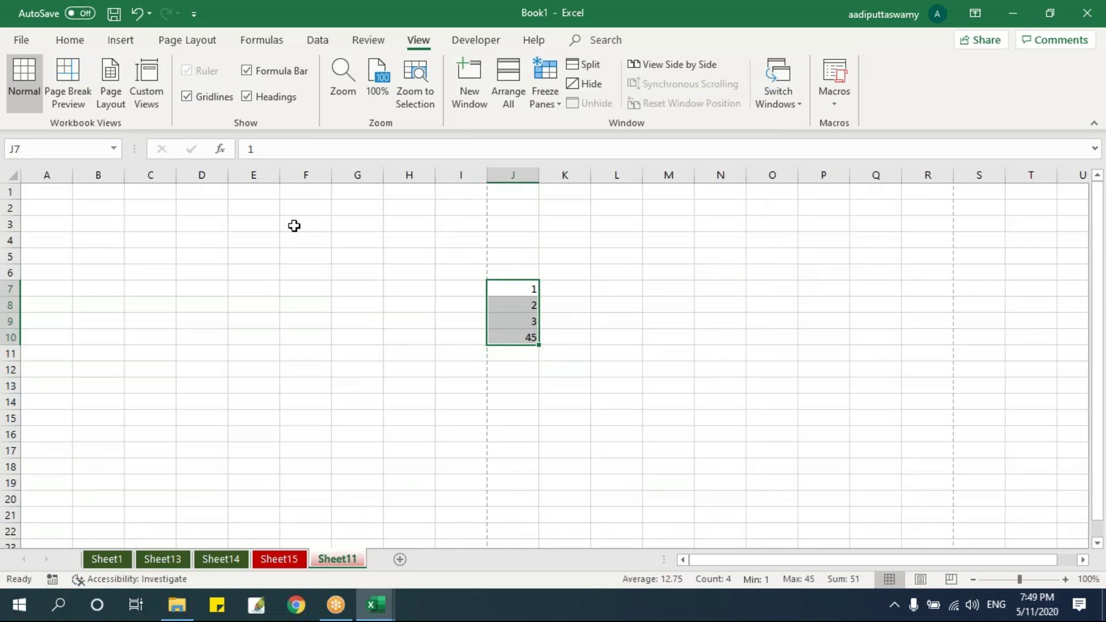
click(294, 225)
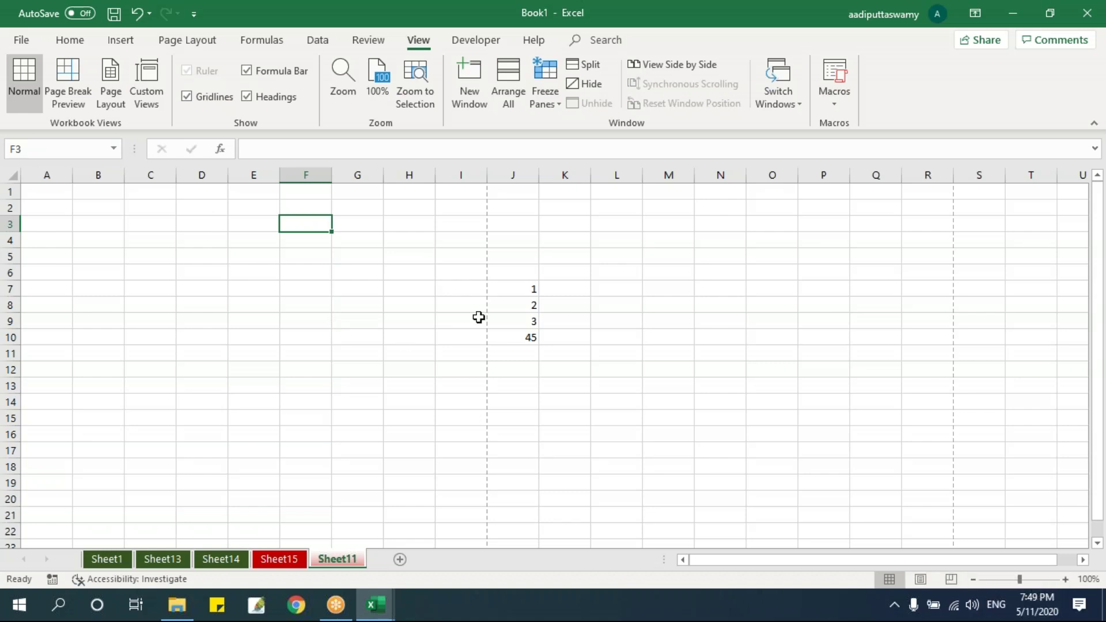
Select cell J7 and zoom the worksheet in to 140%
click(527, 291)
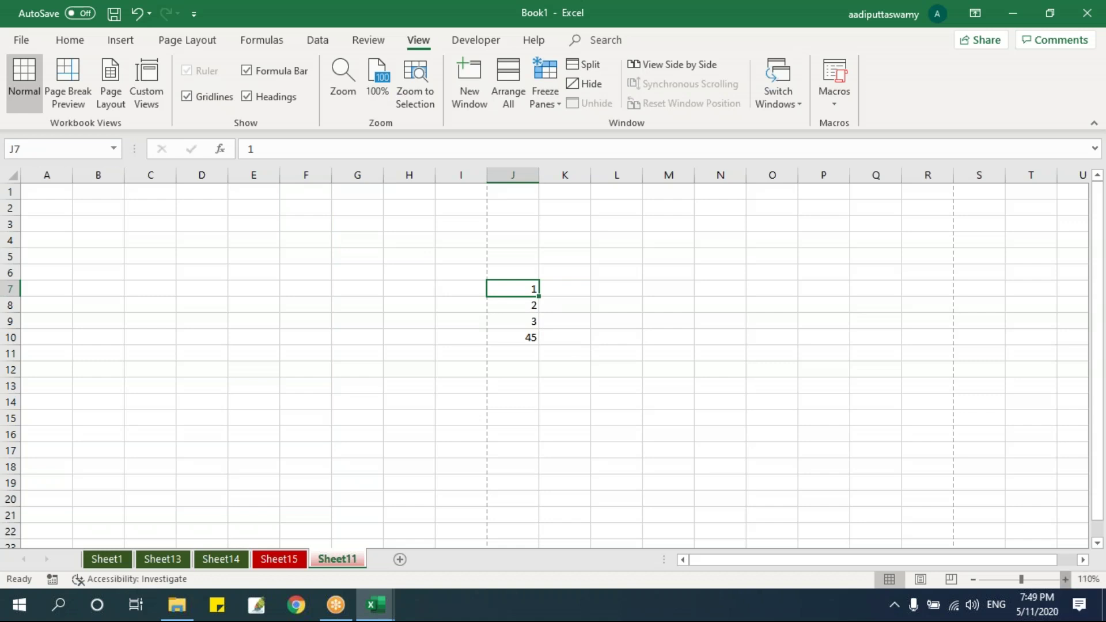
click(1065, 580)
click(1064, 580)
click(1065, 579)
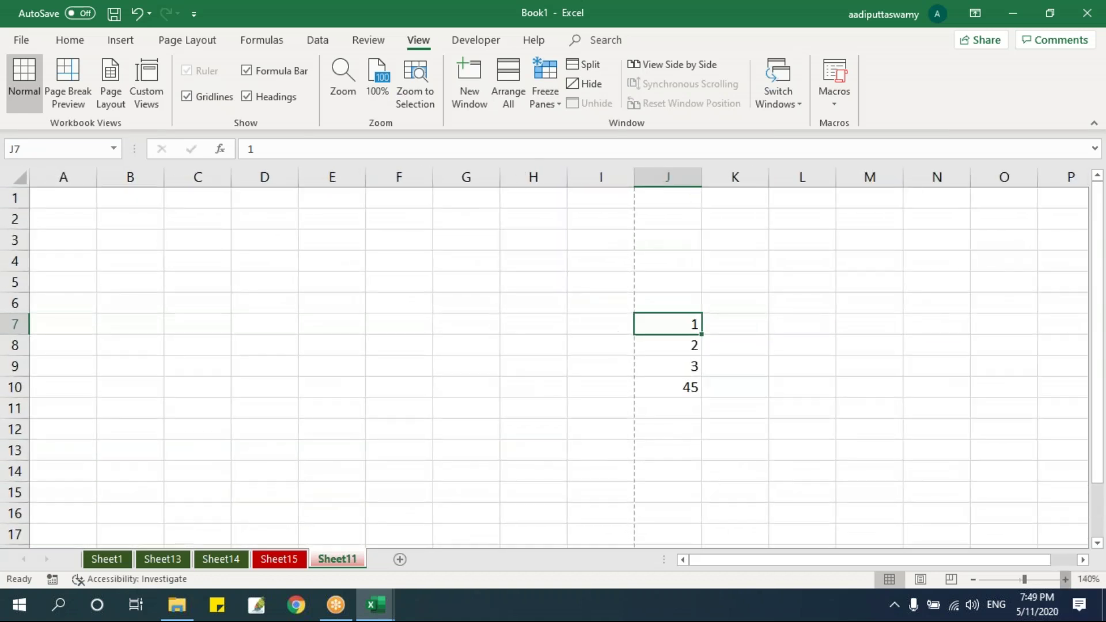
Select cell H7 of Sheet11, zoom the worksheet in to 250%, and zoom back out to 100%
click(1065, 580)
click(1065, 580)
drag(997, 566, 1055, 571)
click(560, 348)
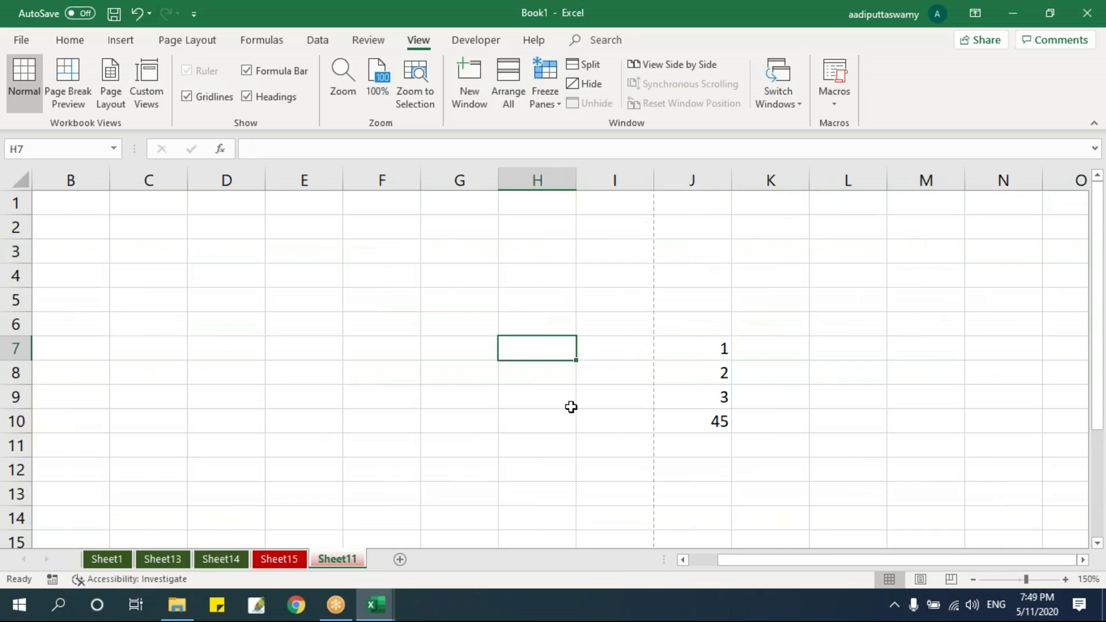
scroll(570, 414, up, 5)
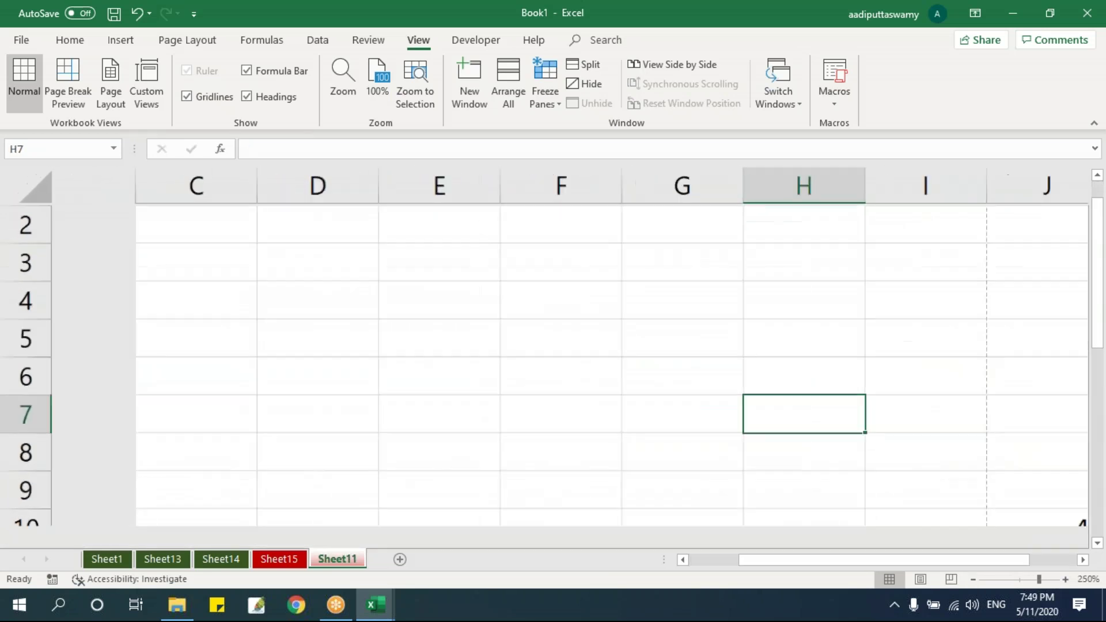
scroll(570, 414, down, 6)
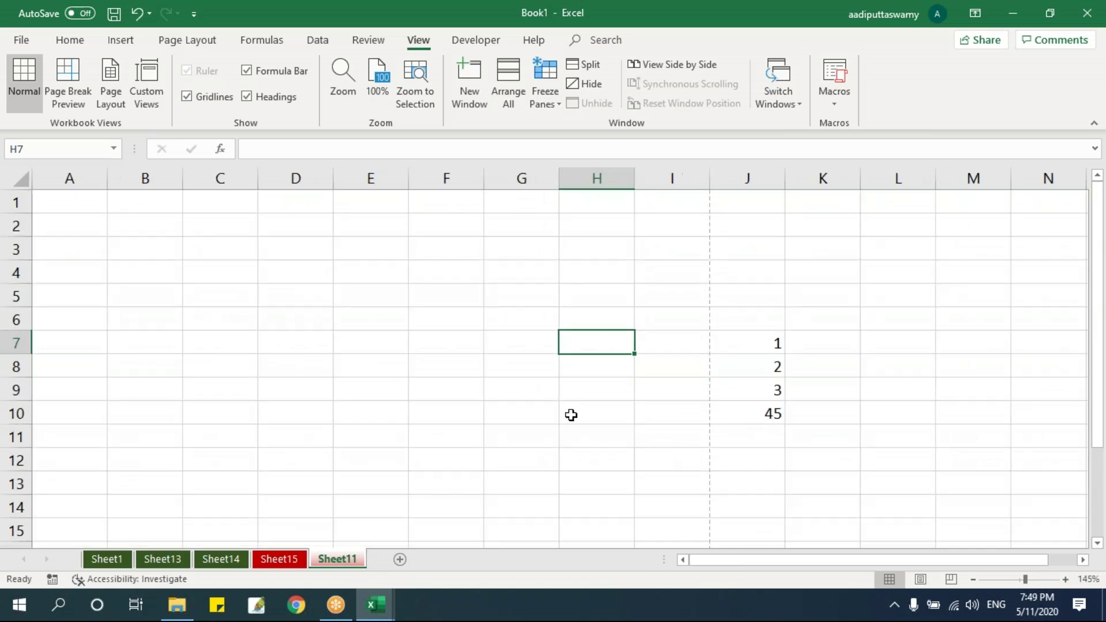
mouse_move(1024, 580)
mouse_down()
mouse_move(1043, 580)
mouse_move(984, 579)
mouse_move(1019, 580)
mouse_up()
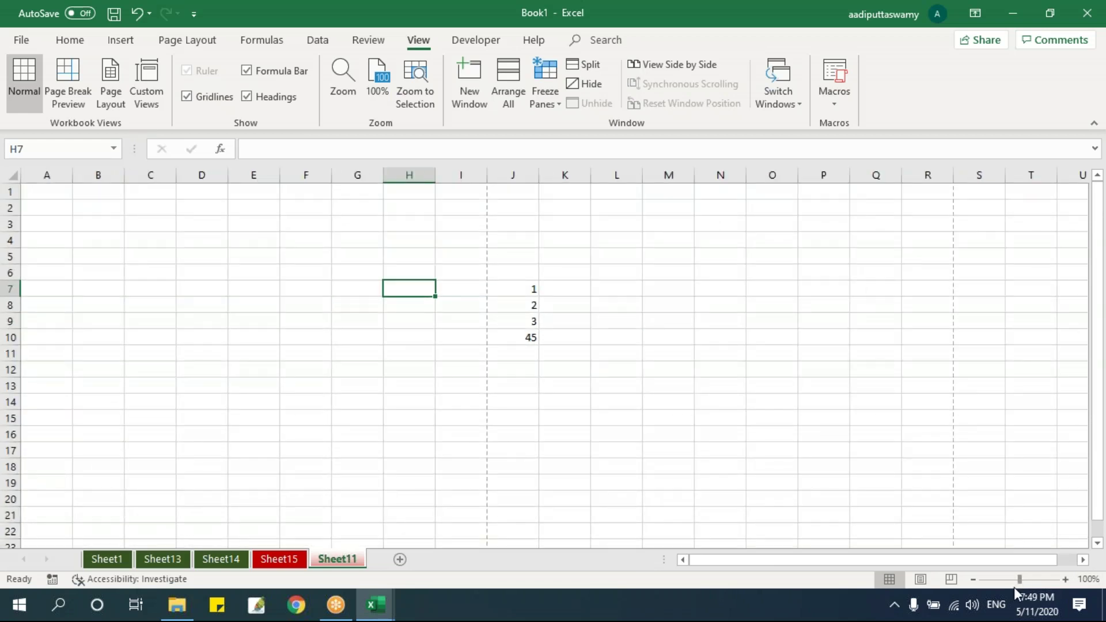
Set a custom magnification of 150% for Sheet11 and switch to Sheet1
click(1088, 579)
drag(281, 254, 699, 200)
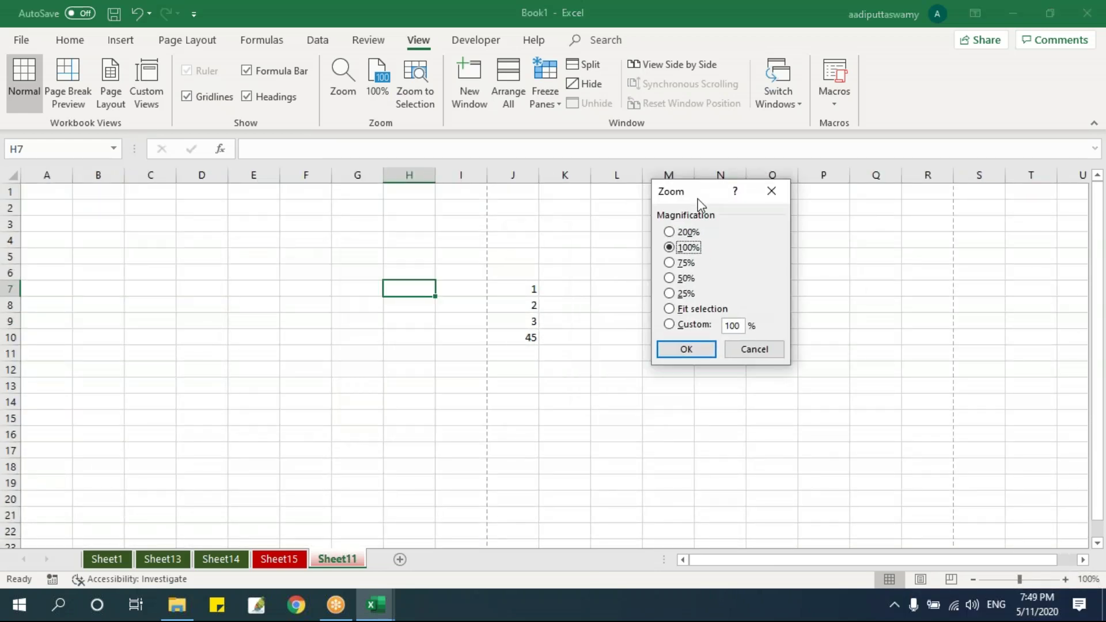
double_click(733, 325)
text(1)
key(Return)
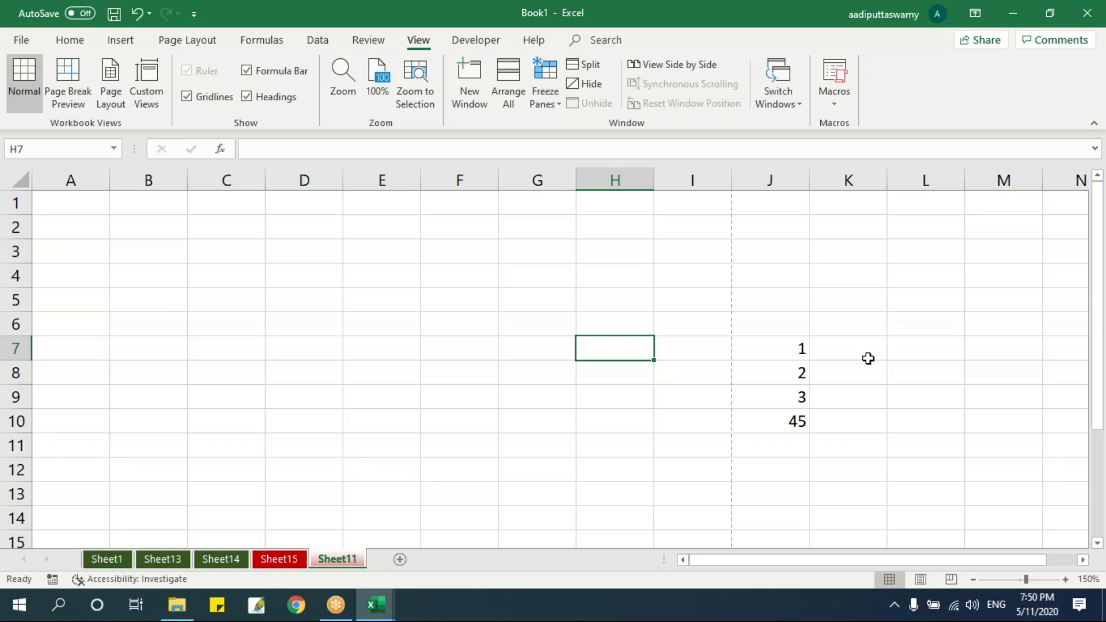
click(118, 558)
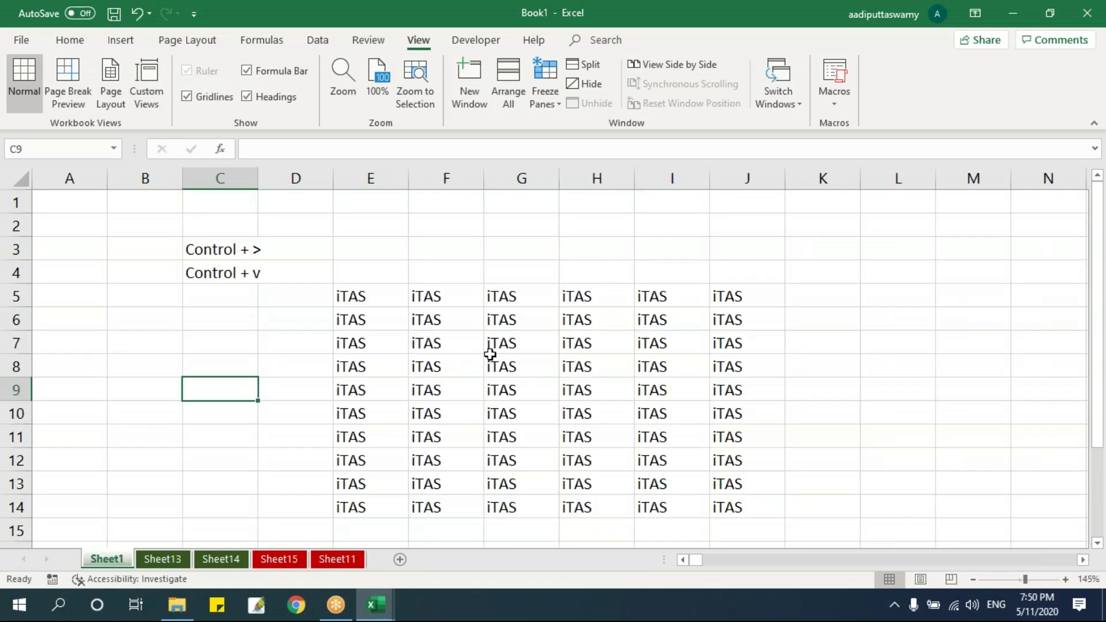